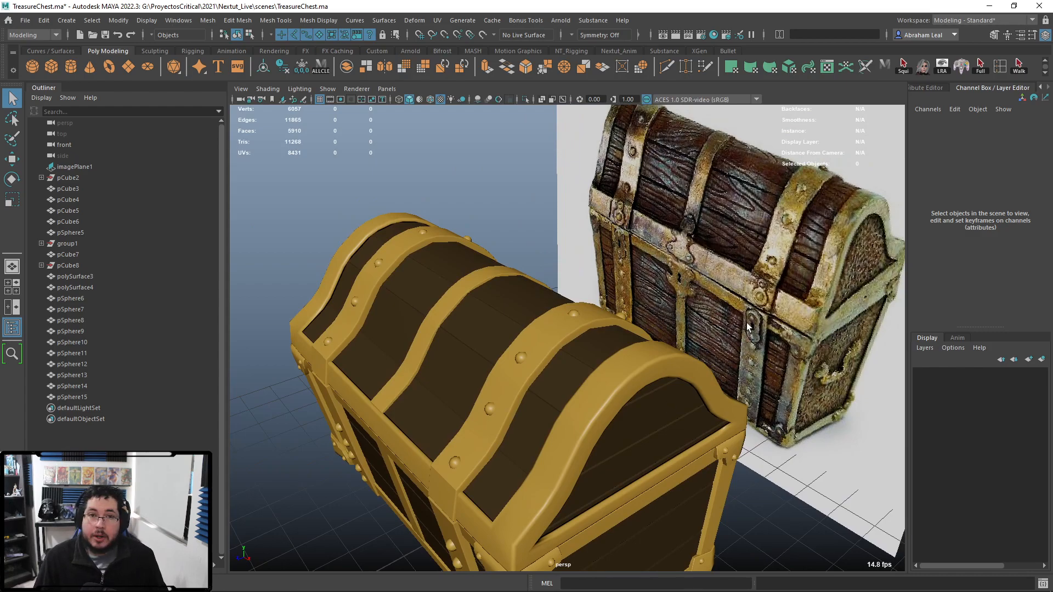
- Examine the chest model alongside the treasure chest reference image, focusing on the lock and front metalwork
{"action": "scroll", "coordinate": [625, 393], "scroll_direction": "down", "scroll_amount": 3}
{"action": "scroll", "coordinate": [625, 393], "scroll_direction": "up", "scroll_amount": 3}
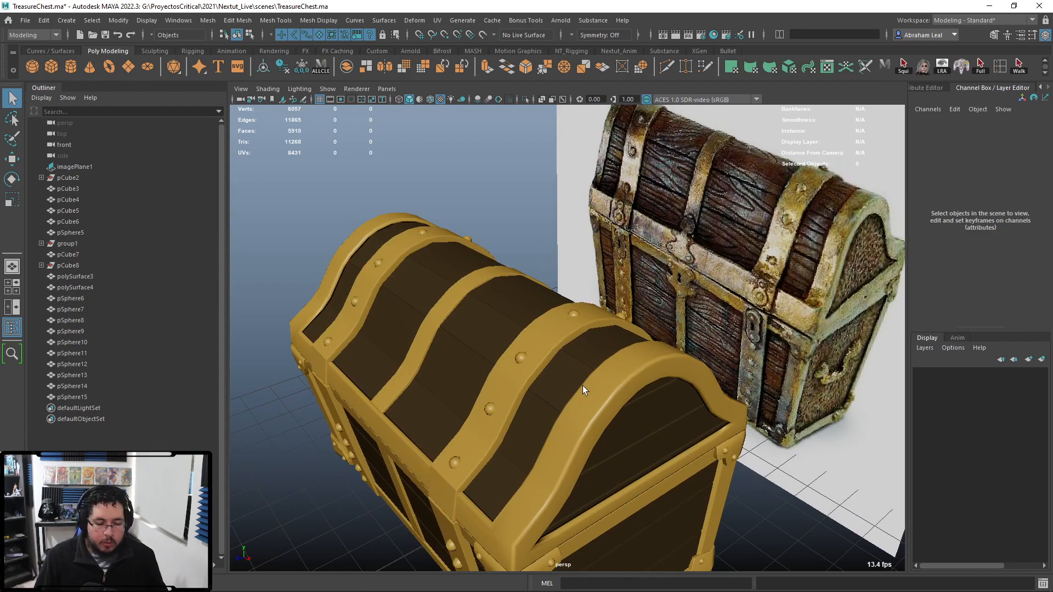
{"action": "left_click_drag", "start_coordinate": [583, 386], "coordinate": [623, 391], "text": "alt"}
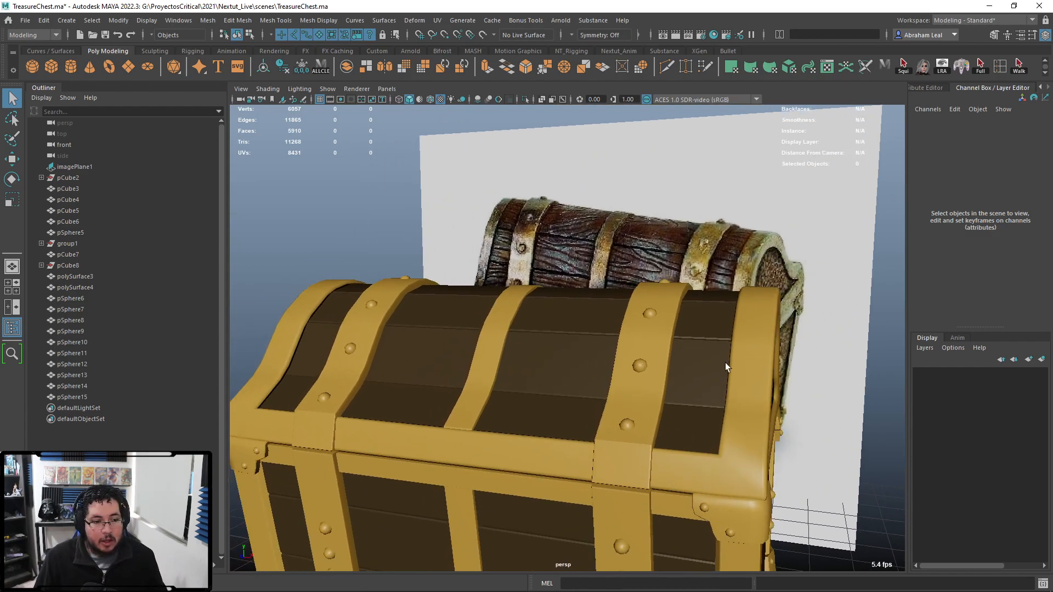
{"action": "scroll", "coordinate": [556, 336], "scroll_direction": "down", "scroll_amount": 5}
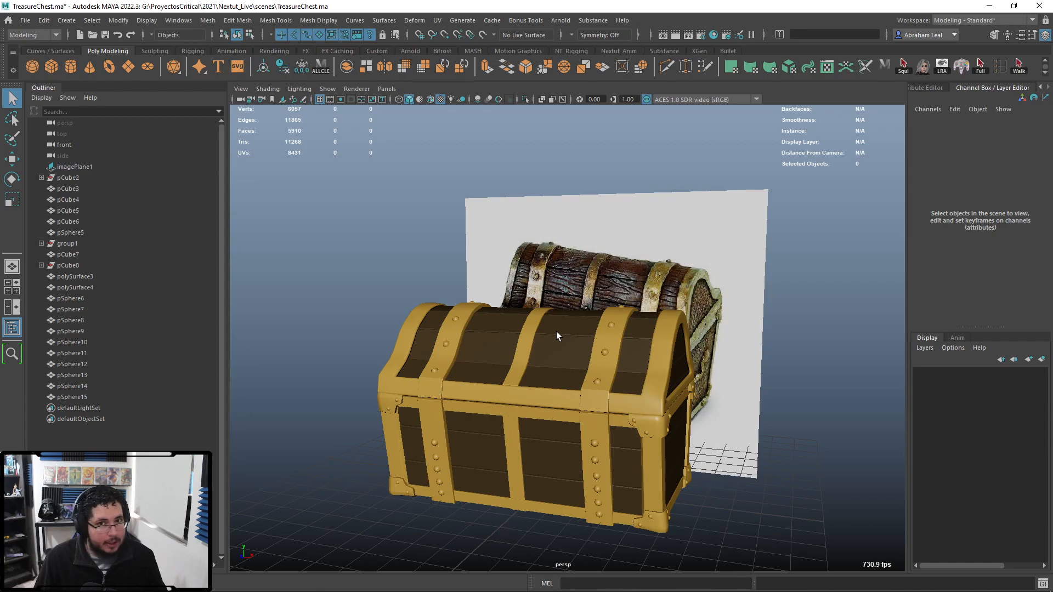
{"action": "left_click_drag", "start_coordinate": [710, 380], "coordinate": [681, 398], "text": "alt"}
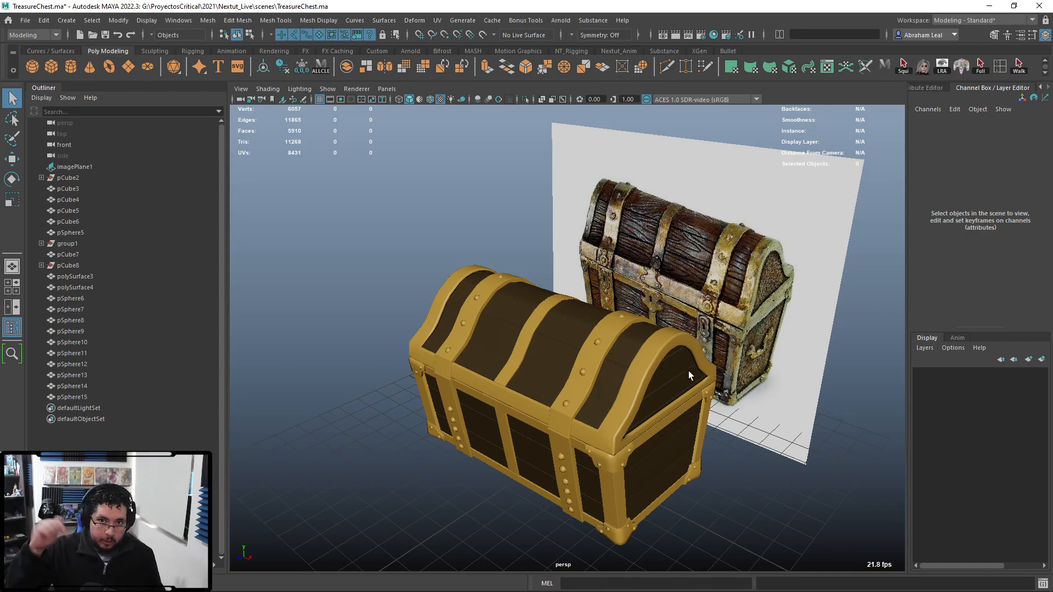
{"action": "scroll", "coordinate": [679, 387], "scroll_direction": "up", "scroll_amount": 3}
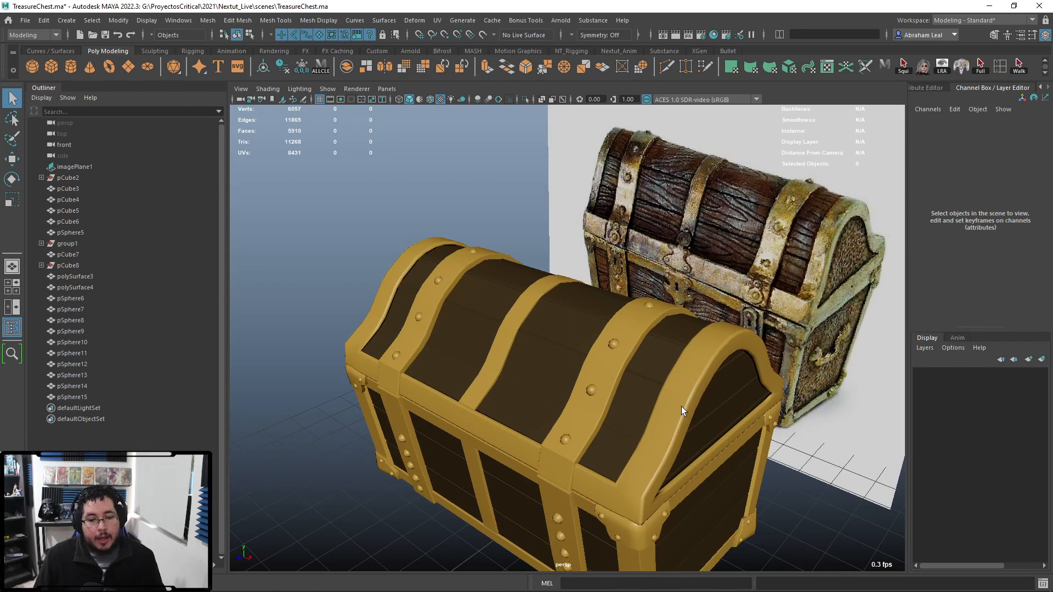
{"action": "left_click_drag", "start_coordinate": [681, 406], "coordinate": [700, 381], "text": "alt"}
{"action": "scroll", "coordinate": [607, 394], "scroll_direction": "down", "scroll_amount": 5}
{"action": "left_click_drag", "start_coordinate": [607, 393], "coordinate": [656, 430], "text": "alt"}
{"action": "scroll", "coordinate": [626, 402], "scroll_direction": "up", "scroll_amount": 3}
{"action": "middle_click_drag", "start_coordinate": [656, 430], "coordinate": [637, 407], "text": "alt"}
{"action": "right_click_drag", "start_coordinate": [637, 407], "coordinate": [654, 427], "text": "alt"}
{"action": "middle_click_drag", "start_coordinate": [590, 431], "coordinate": [573, 411], "text": "alt"}
{"action": "right_click_drag", "start_coordinate": [573, 411], "coordinate": [568, 410], "text": "alt"}
{"action": "scroll", "coordinate": [568, 408], "scroll_direction": "down", "scroll_amount": 2}
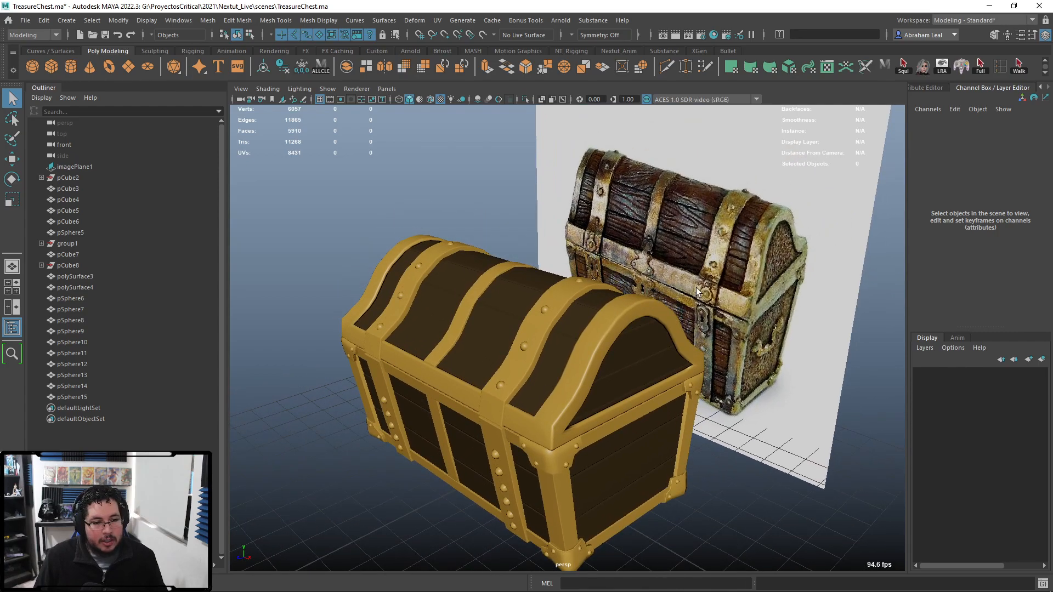
{"action": "middle_click_drag", "start_coordinate": [706, 293], "coordinate": [768, 264], "text": "alt"}
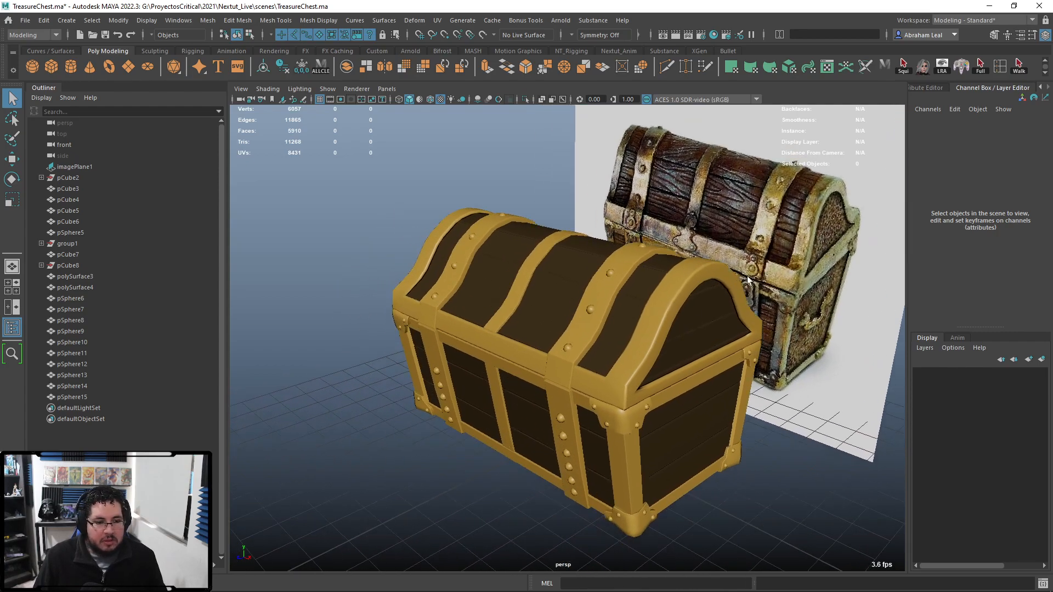
- Create a polygon cylinder, position it above and in front of the chest, and set its X rotation to 90
{"action": "scroll", "coordinate": [654, 285], "scroll_direction": "down", "scroll_amount": 6}
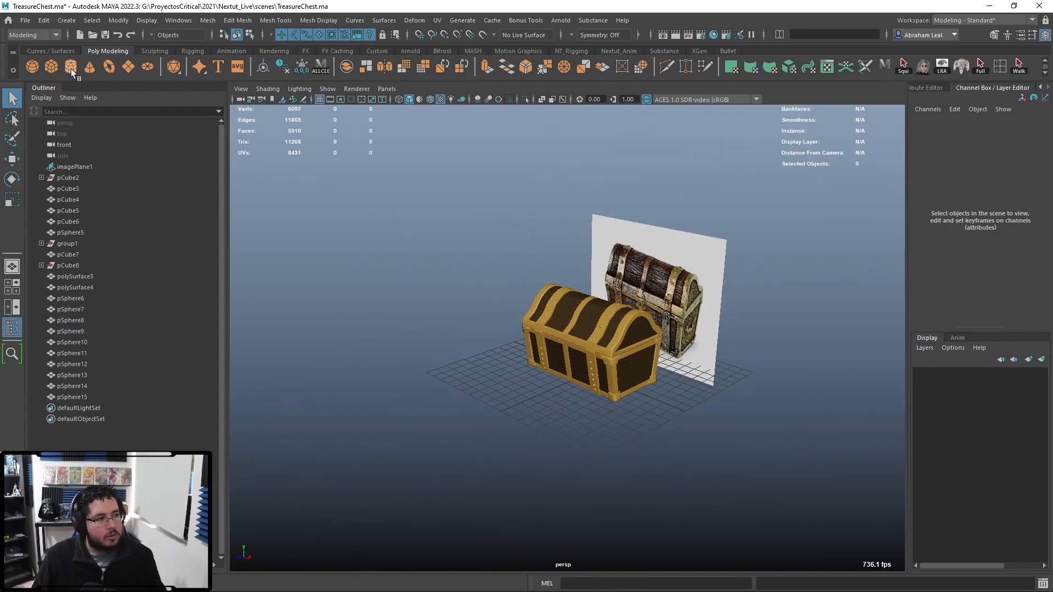
{"action": "left_click", "coordinate": [71, 67]}
{"action": "key", "text": "w"}
{"action": "scroll", "coordinate": [533, 378], "scroll_direction": "up", "scroll_amount": 3}
{"action": "left_click_drag", "start_coordinate": [563, 409], "coordinate": [499, 373]}
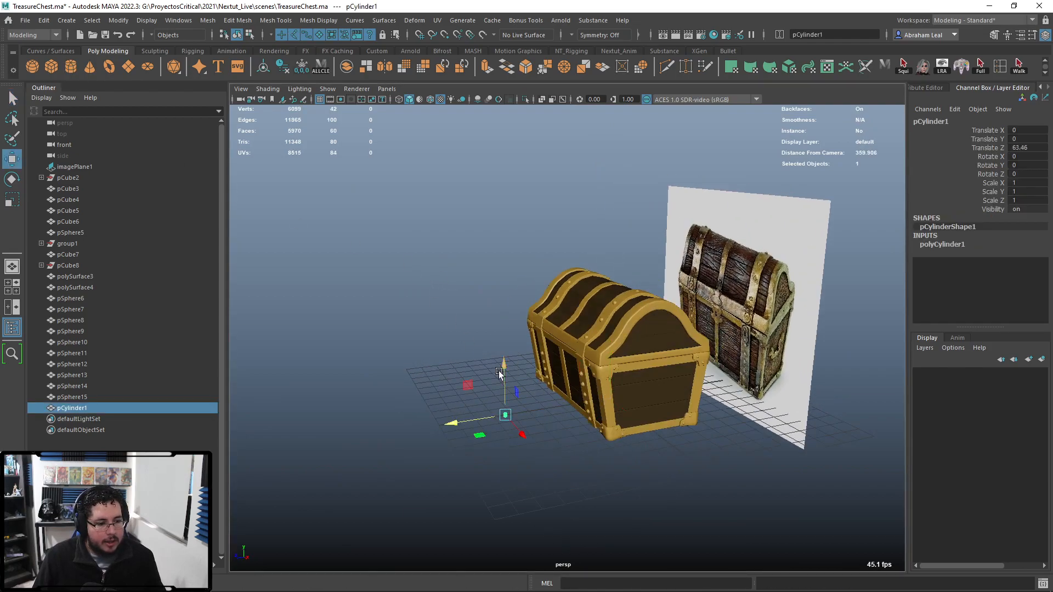
{"action": "key", "text": "e"}
{"action": "left_click_drag", "start_coordinate": [480, 242], "coordinate": [706, 213]}
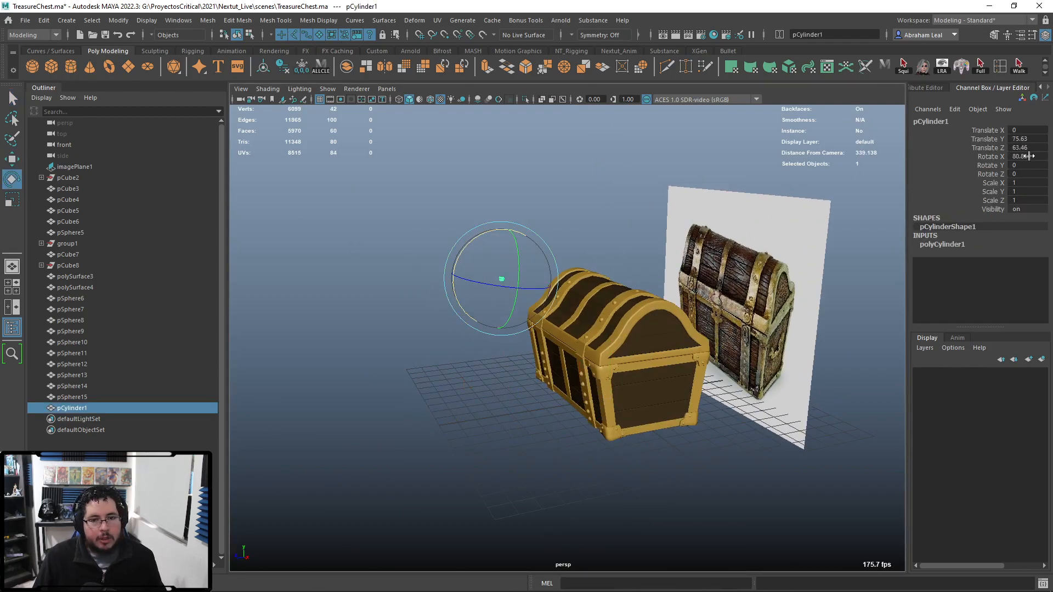
{"action": "scroll", "coordinate": [654, 222], "scroll_direction": "up", "scroll_amount": 5}
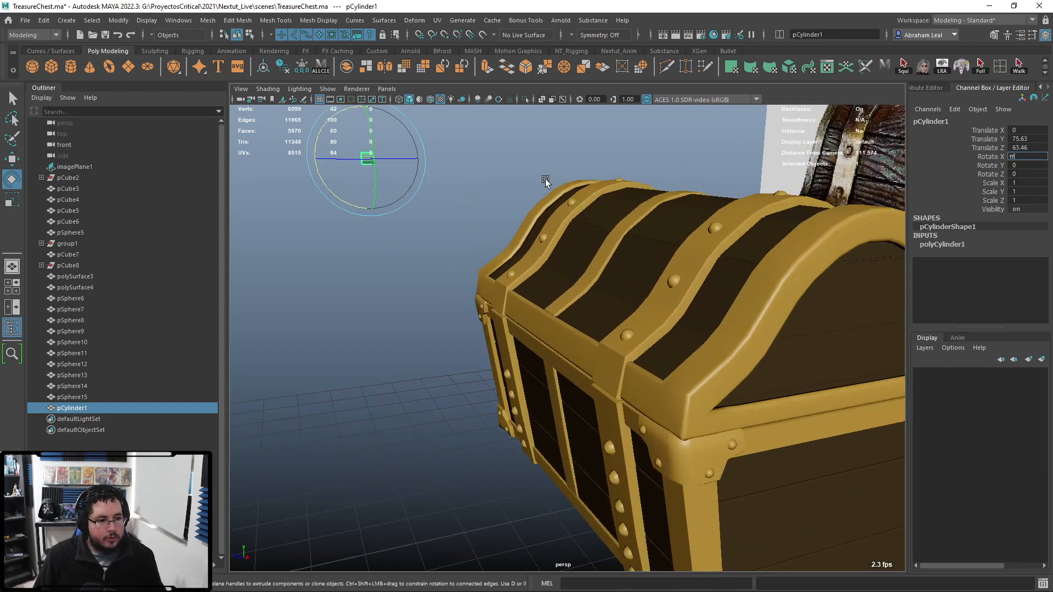
- Scale the cylinder up uniformly to about 6.985
{"action": "middle_click_drag", "start_coordinate": [524, 200], "coordinate": [657, 279], "text": "alt"}
{"action": "scroll", "coordinate": [657, 278], "scroll_direction": "up", "scroll_amount": 2}
{"action": "left_click_drag", "start_coordinate": [543, 269], "coordinate": [713, 278], "text": "alt"}
{"action": "key", "text": "r"}
{"action": "scroll", "coordinate": [673, 232], "scroll_direction": "down", "scroll_amount": 3}
{"action": "left_click_drag", "start_coordinate": [713, 278], "coordinate": [675, 274], "text": "alt"}
- Set the cylinder's axis subdivisions to 12 and flatten it along Y to a scale of about 1.106
{"action": "left_click", "coordinate": [953, 245]}
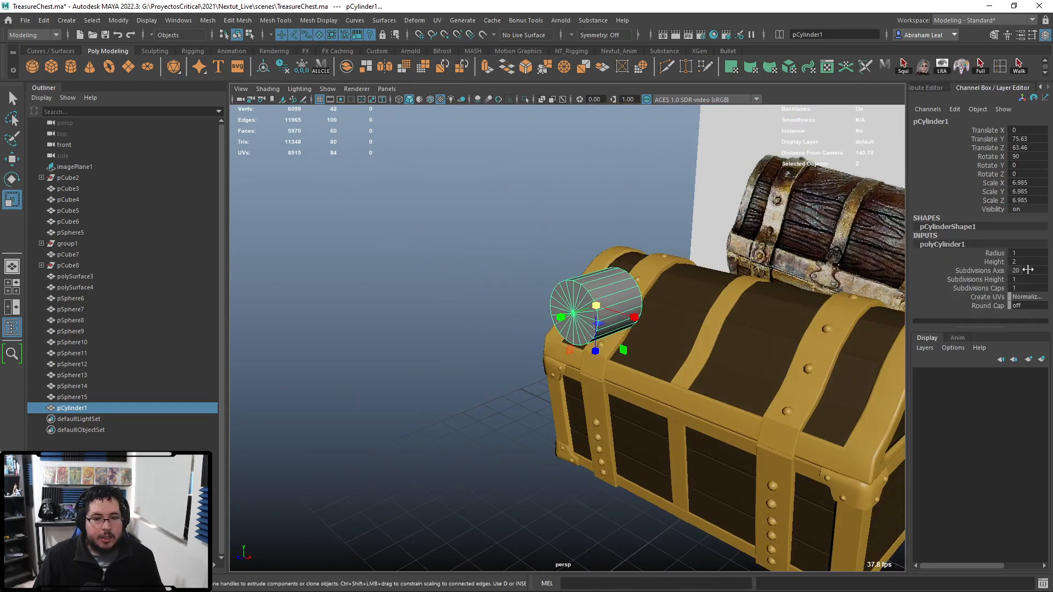
{"action": "type", "text": "12"}
{"action": "key", "text": "Return"}
{"action": "left_click_drag", "start_coordinate": [700, 167], "coordinate": [502, 331], "text": "alt"}
{"action": "left_click_drag", "start_coordinate": [503, 330], "coordinate": [633, 279], "text": "alt"}
{"action": "left_click_drag", "start_coordinate": [649, 209], "coordinate": [645, 266], "text": "alt"}
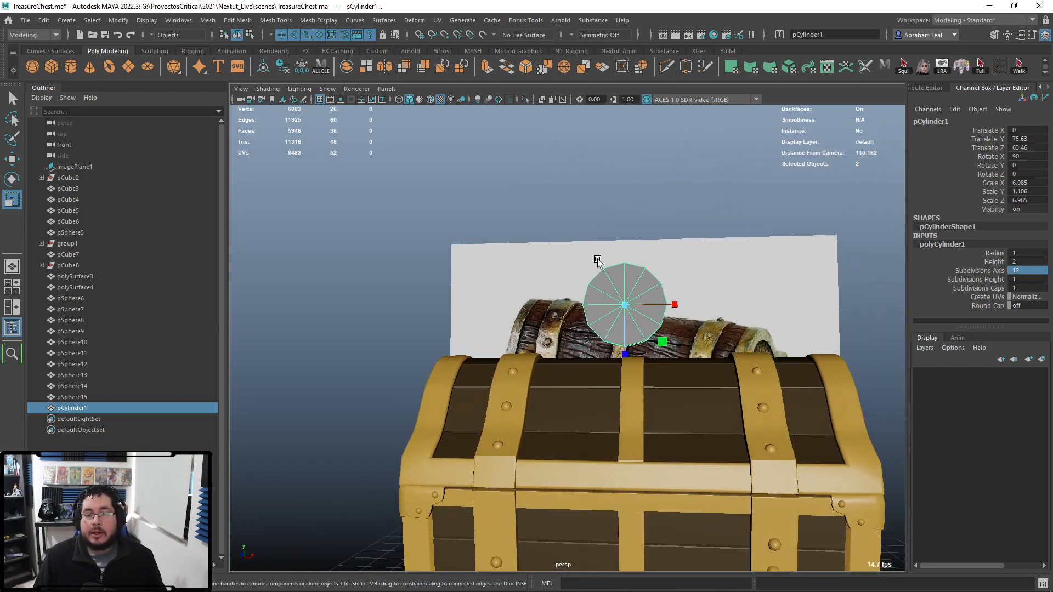
{"action": "left_click_drag", "start_coordinate": [645, 304], "coordinate": [658, 368], "text": "alt"}
{"action": "right_click_drag", "start_coordinate": [631, 359], "coordinate": [661, 366], "text": "alt"}
{"action": "left_click_drag", "start_coordinate": [615, 304], "coordinate": [609, 302], "text": "alt"}
{"action": "scroll", "coordinate": [609, 302], "scroll_direction": "up", "scroll_amount": 3}
{"action": "key", "text": "F10"}
{"action": "left_click", "coordinate": [582, 263]}
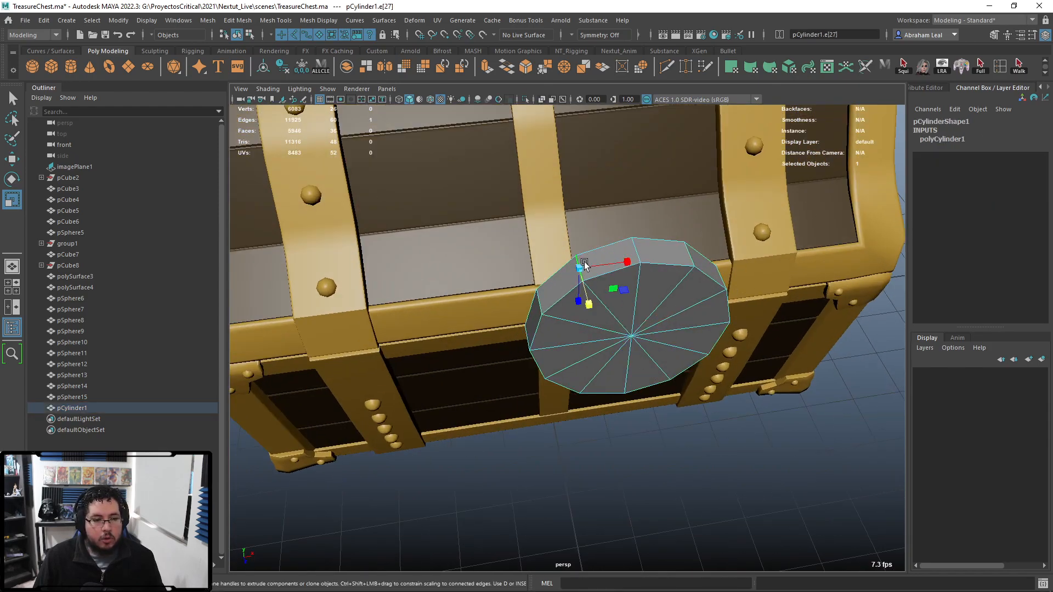
{"action": "left_click_drag", "start_coordinate": [684, 303], "coordinate": [615, 237], "text": "alt"}
{"action": "right_click_drag", "start_coordinate": [649, 252], "coordinate": [706, 215]}
{"action": "left_click", "coordinate": [733, 215]}
{"action": "scroll", "coordinate": [733, 215], "scroll_direction": "down", "scroll_amount": 3}
{"action": "left_click_drag", "start_coordinate": [734, 215], "coordinate": [747, 305], "text": "alt"}
- Duplicate the disc, place the copy below the original at about 60.747 in Y, and enlarge it to a scale of about 9.274
{"action": "left_click_drag", "start_coordinate": [467, 406], "coordinate": [521, 388], "text": "alt"}
{"action": "left_click", "coordinate": [563, 356]}
{"action": "scroll", "coordinate": [576, 359], "scroll_direction": "down", "scroll_amount": 2}
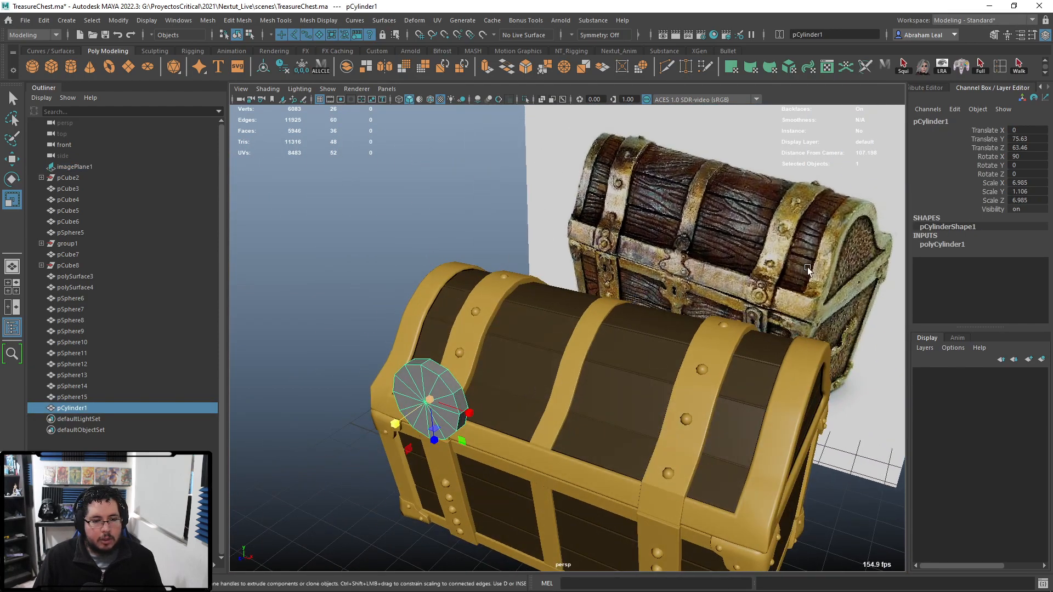
{"action": "key", "text": "ctrl+d"}
{"action": "key", "text": "w"}
{"action": "left_click_drag", "start_coordinate": [432, 426], "coordinate": [432, 520]}
{"action": "key", "text": "ctrl+z"}
{"action": "left_click_drag", "start_coordinate": [469, 475], "coordinate": [555, 437], "text": "alt"}
{"action": "key", "text": "r"}
{"action": "right_click_drag", "start_coordinate": [554, 438], "coordinate": [627, 364], "text": "alt"}
- Match the lower disc's thickness to the upper disc by setting its Scale Y to 1.106
{"action": "left_click", "coordinate": [628, 364]}
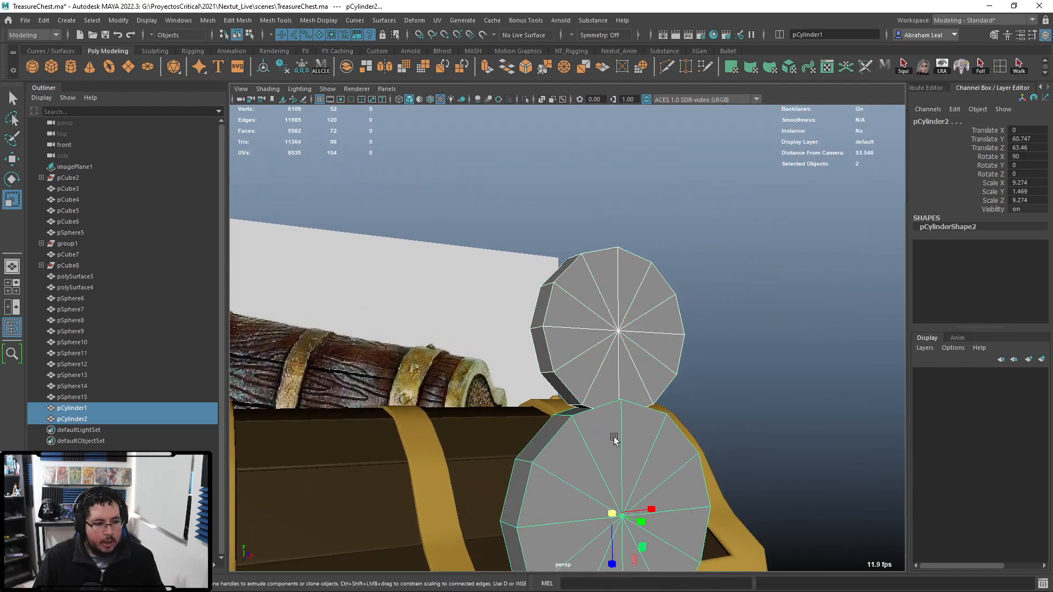
{"action": "left_click", "coordinate": [614, 439], "text": "shift"}
{"action": "scroll", "coordinate": [594, 395], "scroll_direction": "up", "scroll_amount": 6}
{"action": "left_click_drag", "start_coordinate": [461, 178], "coordinate": [609, 393], "text": "alt"}
{"action": "right_click_drag", "start_coordinate": [608, 393], "coordinate": [417, 290], "text": "alt"}
{"action": "mouse_move", "coordinate": [609, 337]}
{"action": "left_mouse_down", "text": "alt"}
{"action": "mouse_move", "coordinate": [635, 340]}
{"action": "mouse_move", "coordinate": [610, 335]}
{"action": "left_mouse_up", "text": "alt"}
{"action": "left_click_drag", "start_coordinate": [576, 378], "coordinate": [597, 392], "text": "alt"}
{"action": "left_click", "coordinate": [592, 391]}
{"action": "left_click", "coordinate": [571, 303]}
{"action": "left_click", "coordinate": [574, 350]}
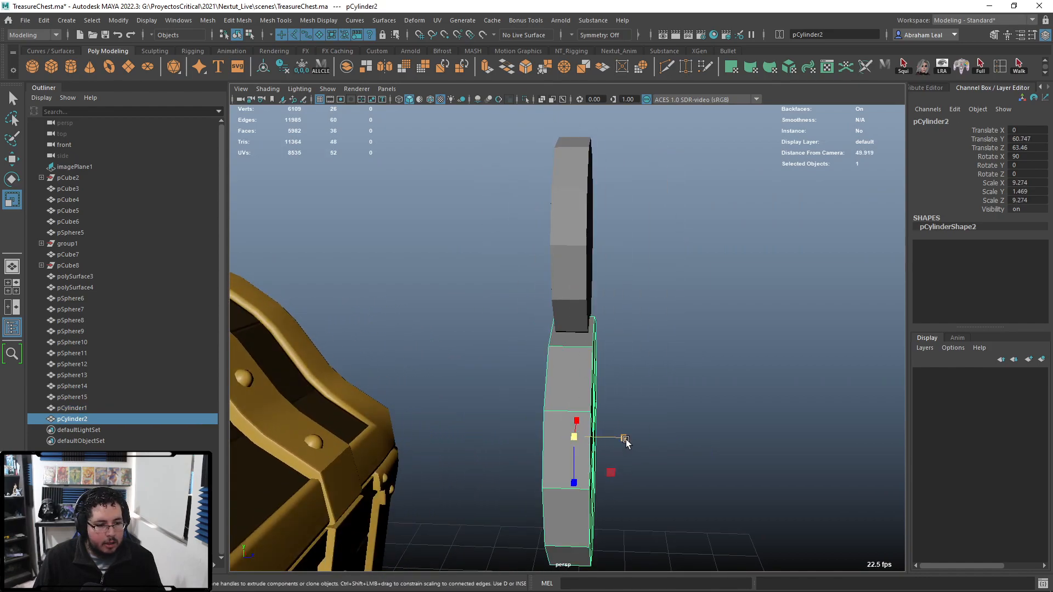
{"action": "left_click", "coordinate": [571, 265]}
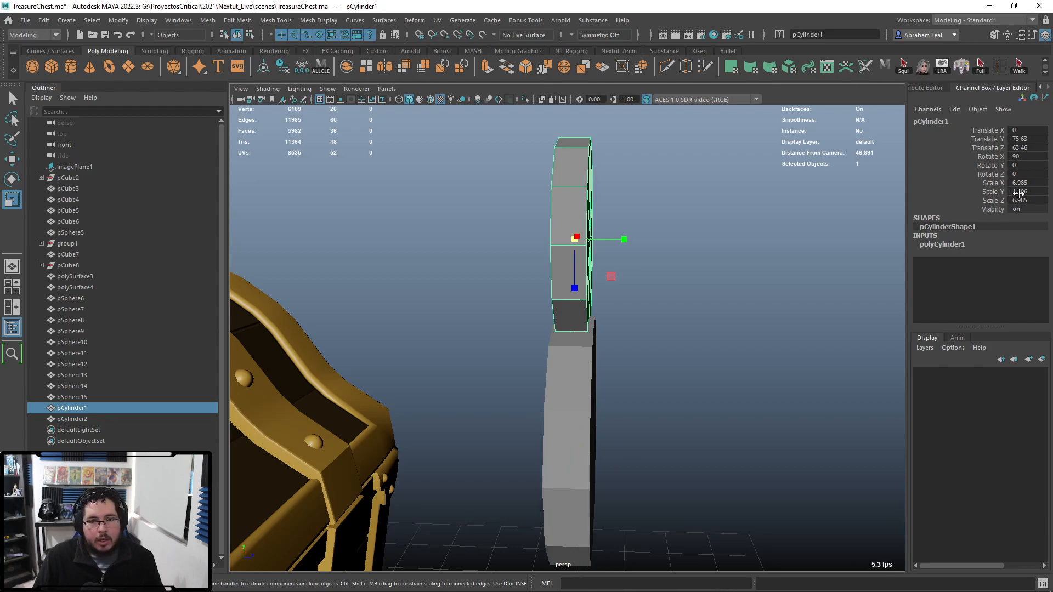
{"action": "left_click", "coordinate": [571, 420]}
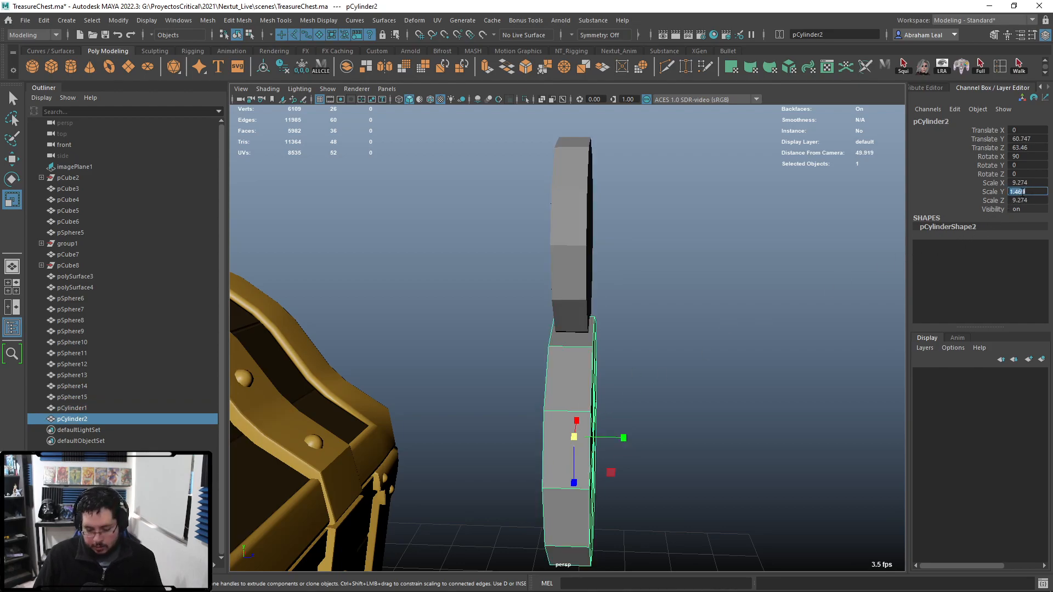
{"action": "type", "text": "1.106"}
{"action": "key", "text": "Return"}
- Select both discs and combine them into a single mesh
{"action": "left_click", "coordinate": [649, 359]}
{"action": "left_click_drag", "start_coordinate": [649, 359], "coordinate": [640, 401], "text": "alt"}
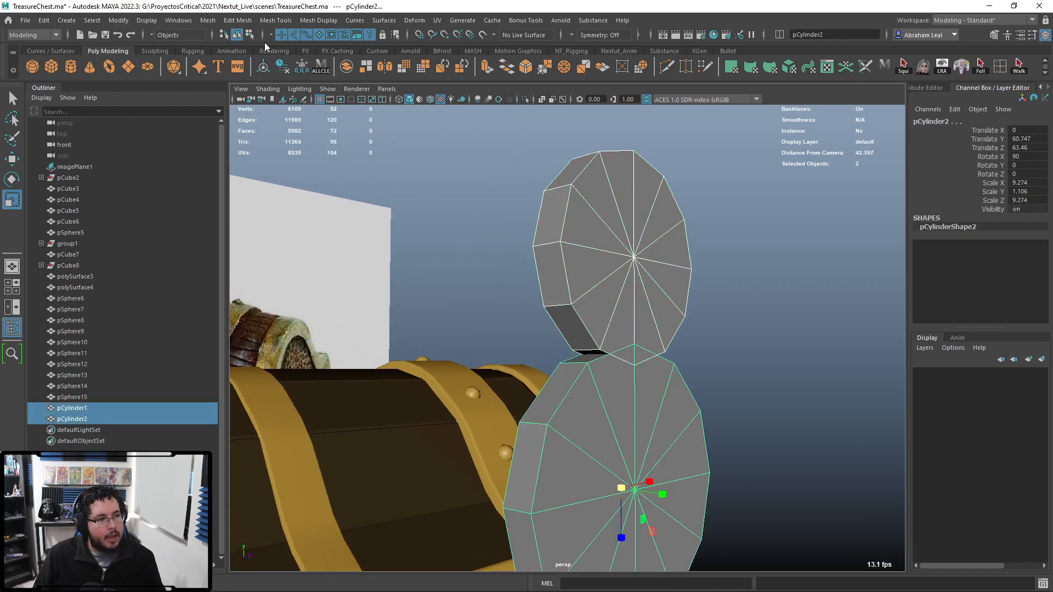
{"action": "left_click", "coordinate": [208, 20]}
{"action": "left_click", "coordinate": [230, 61]}
- Delete the rim faces trapped between the overlapping discs on both sides of the junction
{"action": "scroll", "coordinate": [635, 301], "scroll_direction": "up", "scroll_amount": 5}
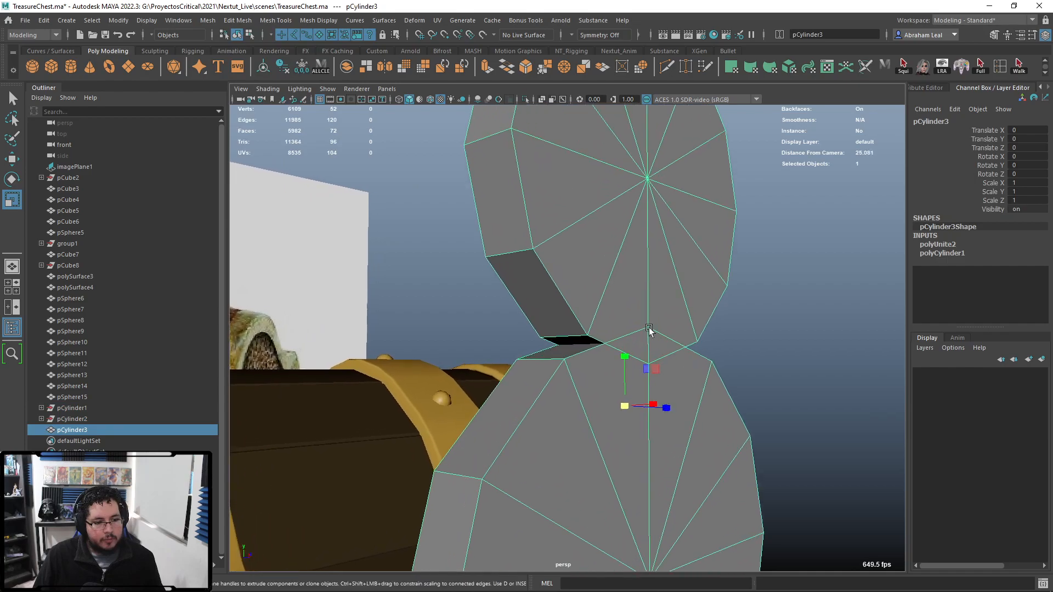
{"action": "right_click_drag", "start_coordinate": [520, 343], "coordinate": [520, 311]}
{"action": "left_click", "coordinate": [514, 347]}
{"action": "key", "text": "Delete"}
{"action": "left_click_drag", "start_coordinate": [514, 347], "coordinate": [594, 481], "text": "alt"}
{"action": "left_click", "coordinate": [482, 378]}
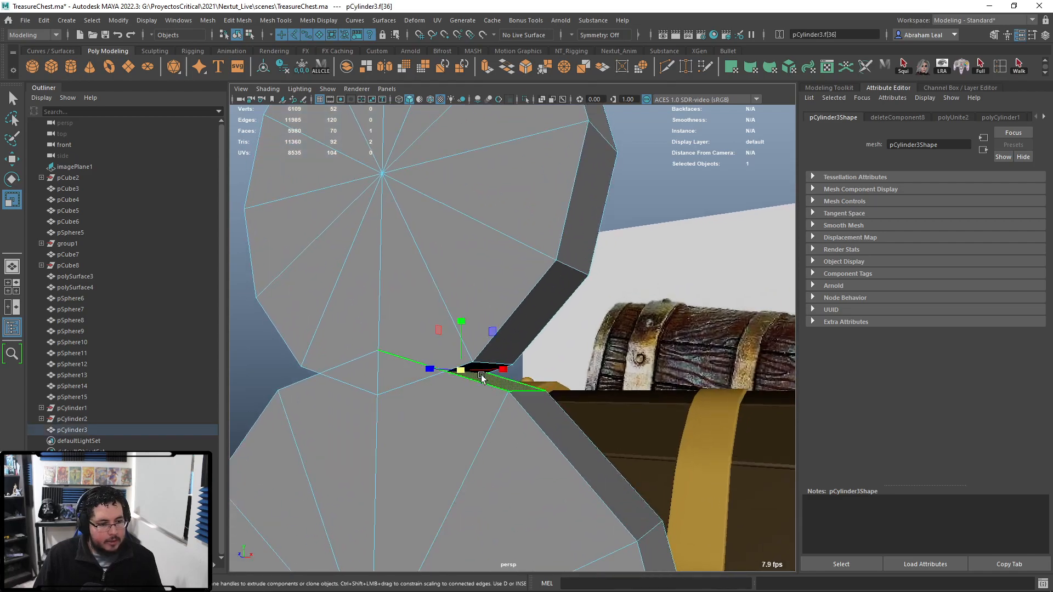
{"action": "key", "text": "Delete"}
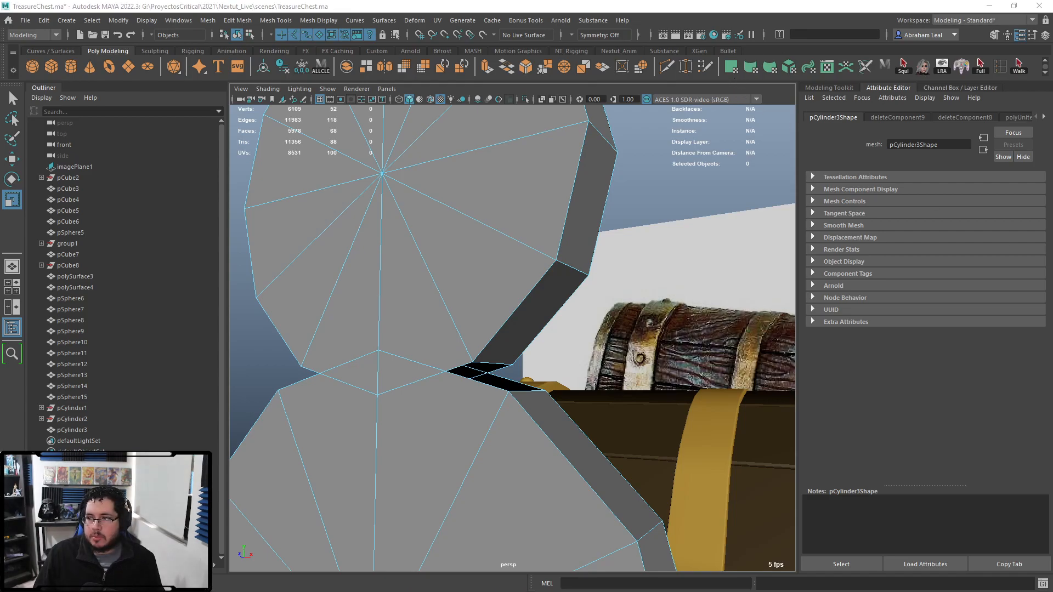
- Merge the two centre vertices on the front face where the upper and lower discs overlap
{"action": "left_click_drag", "start_coordinate": [569, 481], "coordinate": [560, 400], "text": "alt"}
{"action": "right_click_drag", "start_coordinate": [460, 328], "coordinate": [409, 306]}
{"action": "left_click", "coordinate": [459, 339]}
{"action": "left_click", "coordinate": [457, 388], "text": "shift"}
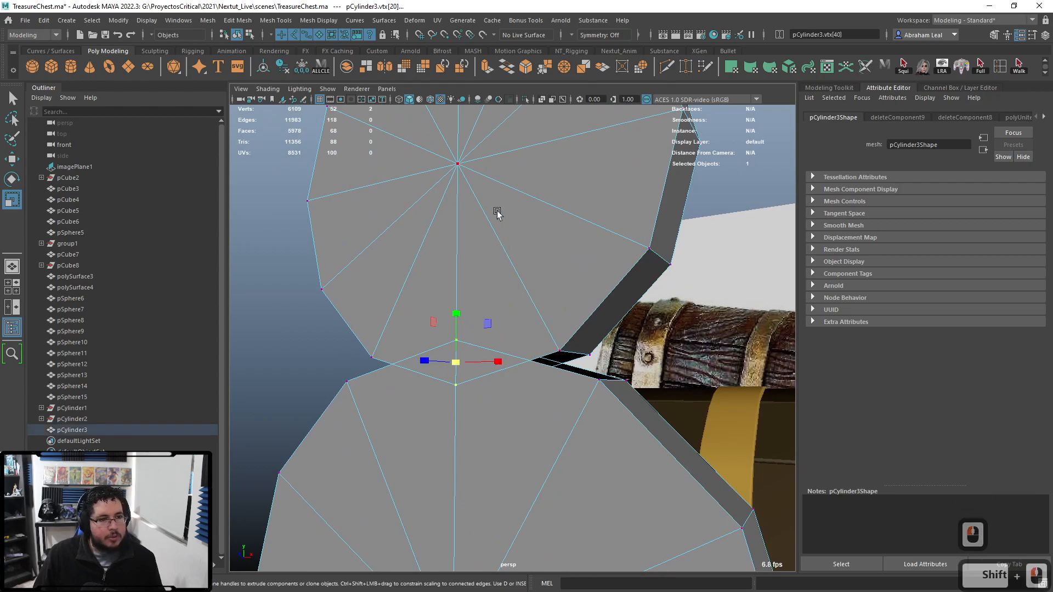
{"action": "left_click", "coordinate": [564, 66]}
- Merge the upper and lower disc vertices into shared points along one side of the junction, front and back
{"action": "left_click_drag", "start_coordinate": [420, 439], "coordinate": [522, 410], "text": "alt"}
{"action": "middle_click_drag", "start_coordinate": [539, 356], "coordinate": [591, 389], "text": "alt"}
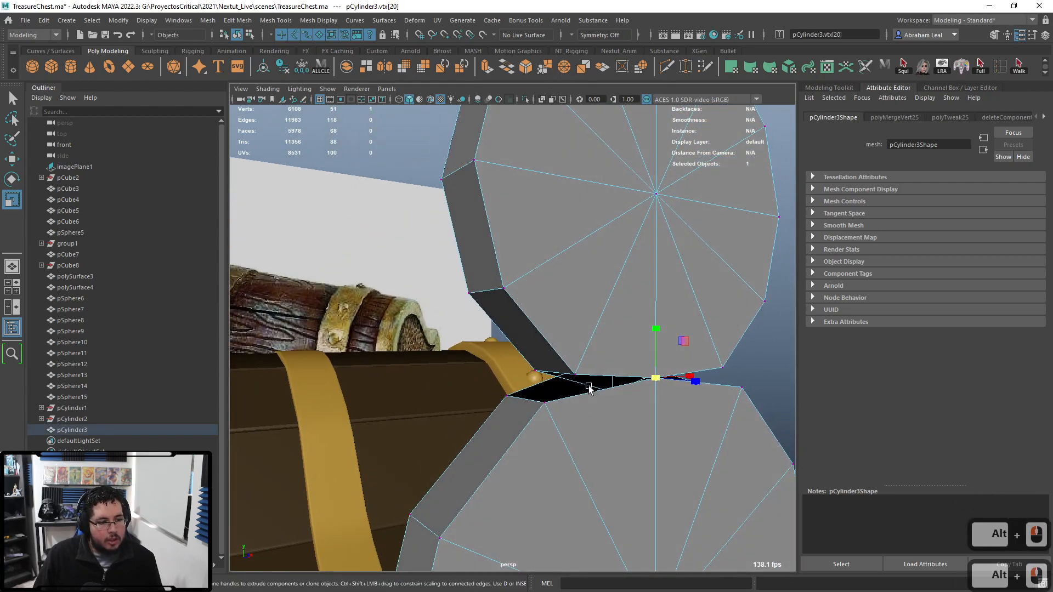
{"action": "left_click", "coordinate": [583, 367]}
{"action": "left_click", "coordinate": [544, 412], "text": "shift"}
{"action": "key", "text": "g"}
{"action": "left_click_drag", "start_coordinate": [544, 411], "coordinate": [595, 357], "text": "alt"}
{"action": "left_click", "coordinate": [577, 376]}
{"action": "left_click", "coordinate": [560, 403], "text": "shift"}
{"action": "key", "text": "g"}
- Merge the back centre vertices and the remaining front and back vertex pairs on the other side of the junction
{"action": "left_click", "coordinate": [589, 326]}
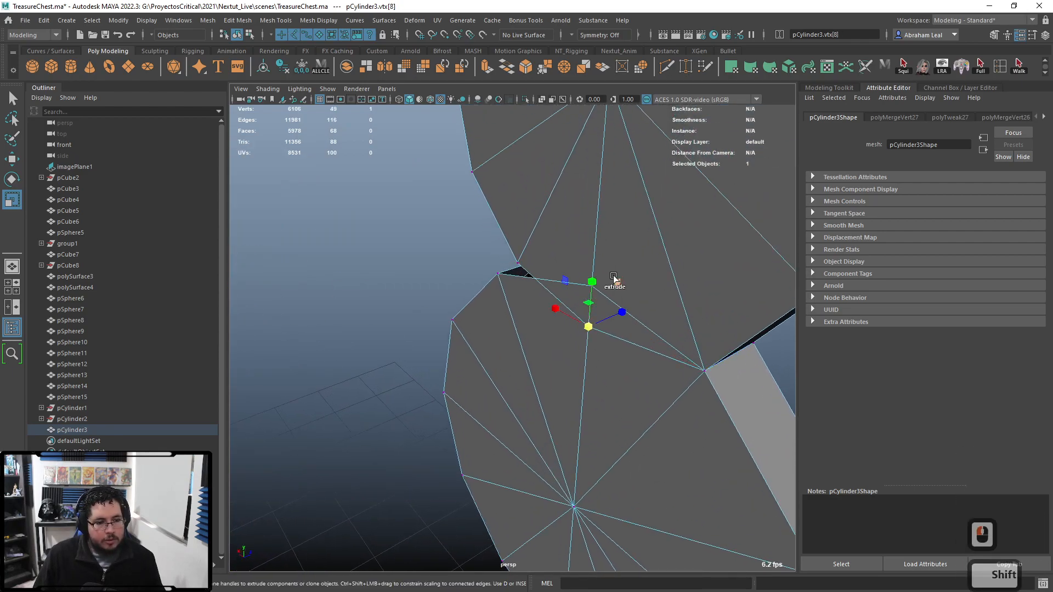
{"action": "left_click", "coordinate": [611, 278], "text": "shift"}
{"action": "key", "text": "g"}
{"action": "left_click_drag", "start_coordinate": [552, 327], "coordinate": [510, 364], "text": "alt"}
{"action": "left_click", "coordinate": [405, 380], "text": "shift"}
{"action": "key", "text": "g"}
{"action": "left_click_drag", "start_coordinate": [405, 380], "coordinate": [509, 392], "text": "alt"}
{"action": "left_click", "coordinate": [552, 334], "text": "shift"}
{"action": "key", "text": "g"}
{"action": "scroll", "coordinate": [633, 378], "scroll_direction": "down", "scroll_amount": 5}
{"action": "right_click_drag", "start_coordinate": [508, 277], "coordinate": [600, 277]}
{"action": "scroll", "coordinate": [600, 278], "scroll_direction": "down", "scroll_amount": 3}
{"action": "left_click_drag", "start_coordinate": [600, 277], "coordinate": [591, 302], "text": "alt"}
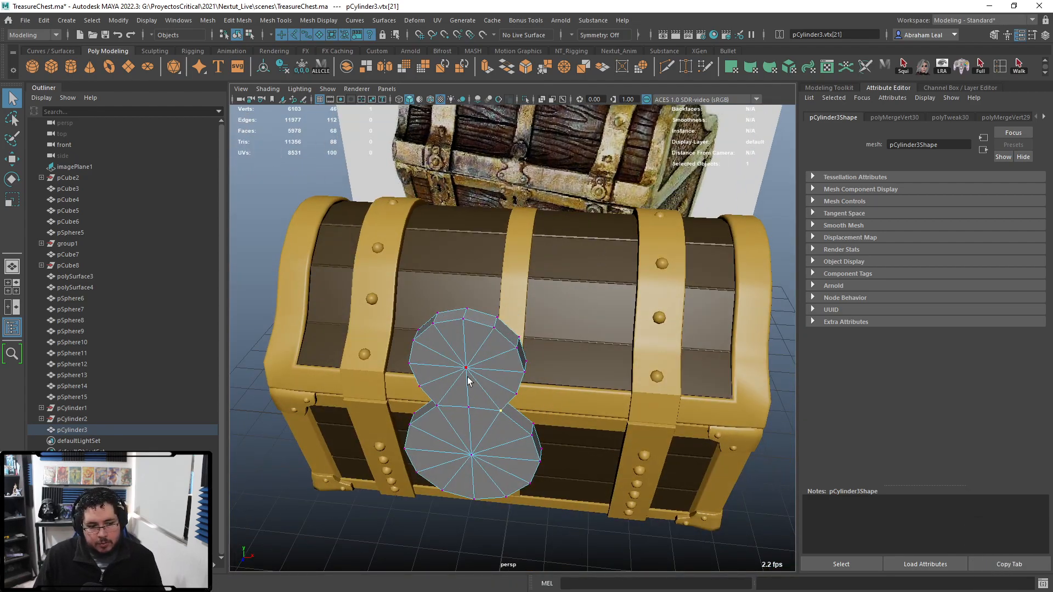
- Bevel the outline edge loops around the front and back faces of the joined lock plate
{"action": "left_click_drag", "start_coordinate": [477, 357], "coordinate": [412, 354], "text": "alt"}
{"action": "right_click_drag", "start_coordinate": [412, 355], "coordinate": [461, 329], "text": "alt"}
{"action": "right_click_drag", "start_coordinate": [448, 279], "coordinate": [452, 351]}
{"action": "mouse_move", "coordinate": [468, 298]}
{"action": "right_mouse_down"}
{"action": "mouse_move", "coordinate": [468, 280]}
{"action": "mouse_move", "coordinate": [467, 304]}
{"action": "right_mouse_up"}
{"action": "double_click", "coordinate": [468, 301]}
{"action": "left_click_drag", "start_coordinate": [467, 301], "coordinate": [522, 388], "text": "alt"}
{"action": "double_click", "coordinate": [531, 460], "text": "shift"}
{"action": "left_click_drag", "start_coordinate": [532, 460], "coordinate": [483, 289], "text": "alt"}
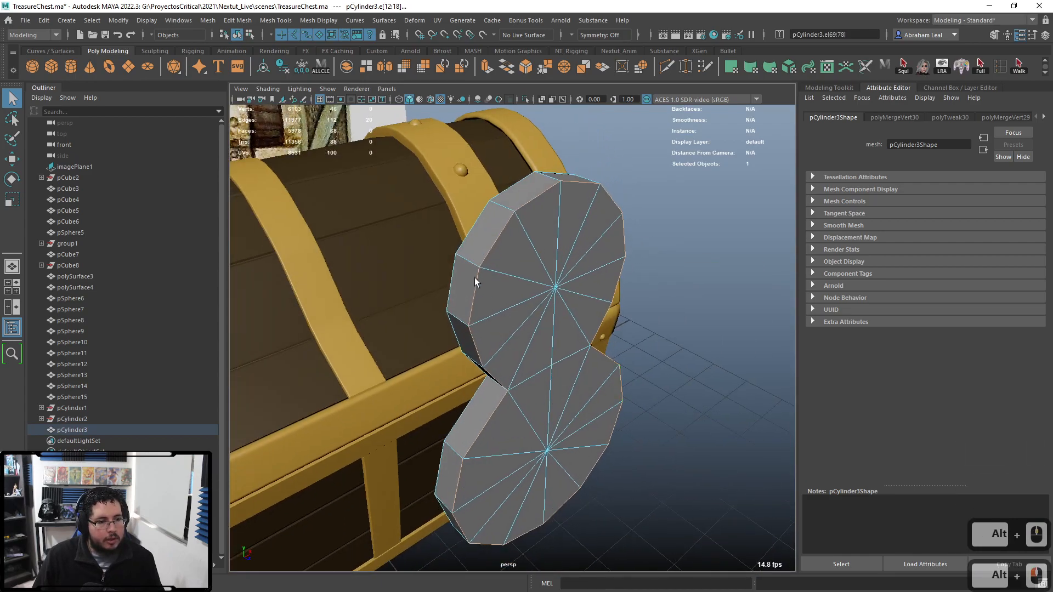
{"action": "left_click", "coordinate": [527, 68]}
{"action": "left_click_drag", "start_coordinate": [668, 361], "coordinate": [654, 349]}
- Select all faces of the lock plate's upper disc and slightly adjust their height relative to the lower disc
{"action": "right_click_drag", "start_coordinate": [610, 249], "coordinate": [693, 199]}
{"action": "left_click_drag", "start_coordinate": [694, 204], "coordinate": [492, 300], "text": "alt"}
{"action": "right_click_drag", "start_coordinate": [492, 301], "coordinate": [541, 287], "text": "alt"}
{"action": "left_click", "coordinate": [614, 214]}
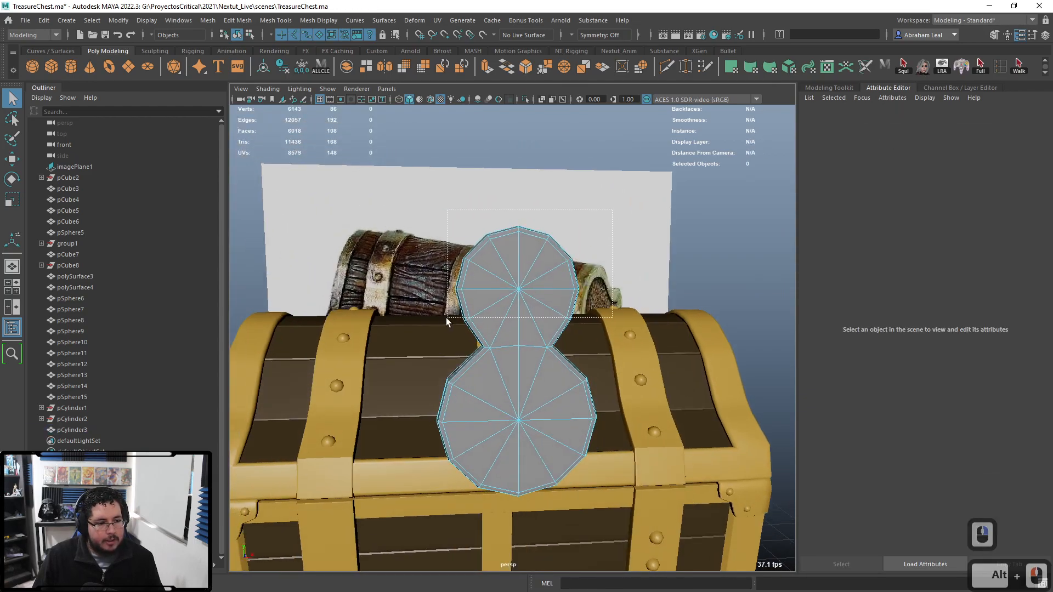
{"action": "left_click_drag", "start_coordinate": [447, 318], "coordinate": [444, 324]}
{"action": "key", "text": "r"}
{"action": "left_click_drag", "start_coordinate": [511, 296], "coordinate": [553, 284], "text": "alt"}
{"action": "key", "text": "ctrl"}
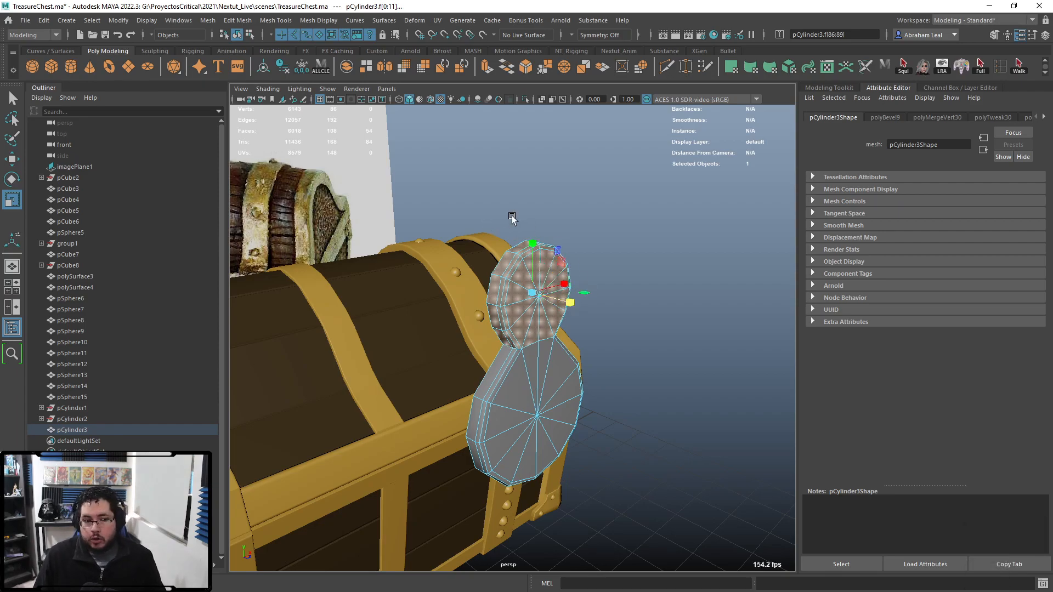
{"action": "left_click_drag", "start_coordinate": [578, 304], "coordinate": [560, 286], "text": "alt"}
{"action": "key", "text": "w"}
{"action": "left_click_drag", "start_coordinate": [527, 232], "coordinate": [525, 245]}
{"action": "left_click_drag", "start_coordinate": [516, 266], "coordinate": [473, 285], "text": "alt"}
{"action": "right_click_drag", "start_coordinate": [473, 297], "coordinate": [512, 325], "text": "alt"}
{"action": "left_click_drag", "start_coordinate": [512, 325], "coordinate": [515, 338], "text": "alt"}
{"action": "right_click_drag", "start_coordinate": [516, 338], "coordinate": [571, 290]}
{"action": "scroll", "coordinate": [683, 241], "scroll_direction": "down", "scroll_amount": 4}
{"action": "left_click", "coordinate": [683, 243]}
- Create a polygon sphere and place it on the front of the upper disc, at about 74.595 in Y and 64.567 in Z
{"action": "left_click_drag", "start_coordinate": [696, 258], "coordinate": [477, 321], "text": "alt"}
{"action": "scroll", "coordinate": [455, 316], "scroll_direction": "up", "scroll_amount": 2}
{"action": "middle_click_drag", "start_coordinate": [424, 311], "coordinate": [435, 289], "text": "alt"}
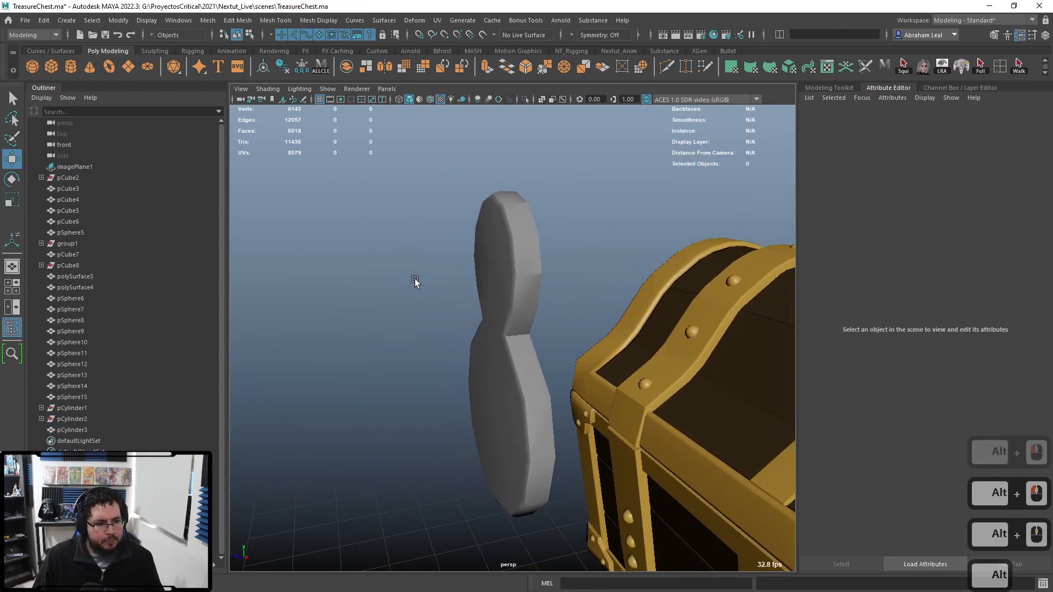
{"action": "left_click", "coordinate": [32, 67]}
{"action": "scroll", "coordinate": [561, 366], "scroll_direction": "down", "scroll_amount": 10}
{"action": "key", "text": "w"}
{"action": "left_click_drag", "start_coordinate": [562, 437], "coordinate": [546, 385]}
{"action": "scroll", "coordinate": [515, 447], "scroll_direction": "up", "scroll_amount": 8}
{"action": "middle_click_drag", "start_coordinate": [546, 386], "coordinate": [574, 319], "text": "alt"}
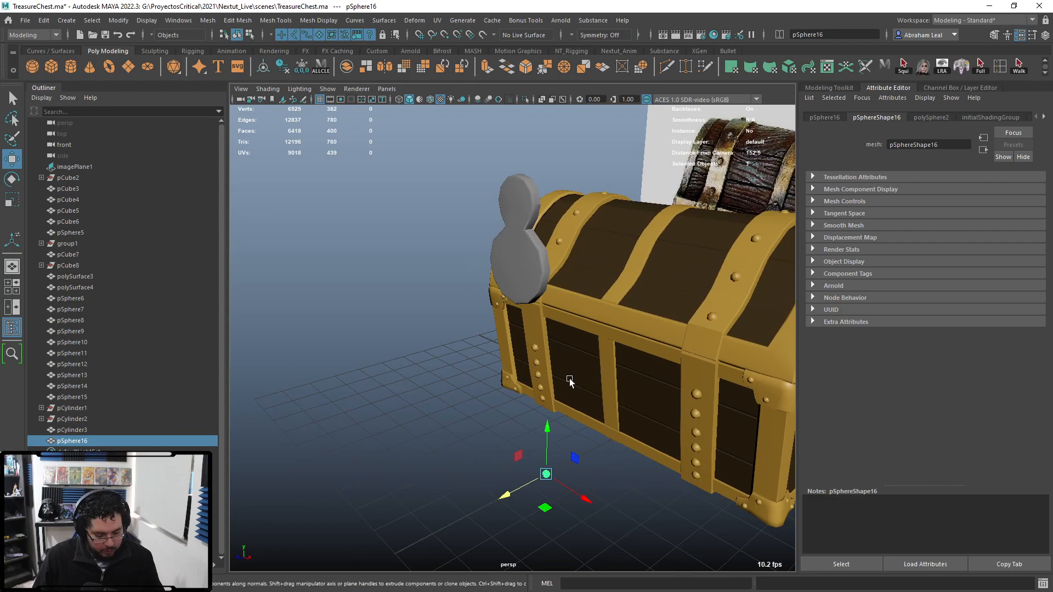
{"action": "left_click_drag", "start_coordinate": [547, 474], "coordinate": [514, 208]}
{"action": "middle_click_drag", "start_coordinate": [515, 207], "coordinate": [544, 276], "text": "alt"}
{"action": "right_click_drag", "start_coordinate": [544, 276], "coordinate": [622, 351], "text": "alt"}
{"action": "middle_click_drag", "start_coordinate": [622, 301], "coordinate": [601, 376], "text": "alt"}
{"action": "right_click_drag", "start_coordinate": [601, 377], "coordinate": [642, 378], "text": "alt"}
- Rotate the sphere so its pole faces forward, with an X rotation of 90
{"action": "key", "text": "e"}
{"action": "left_click_drag", "start_coordinate": [538, 252], "coordinate": [520, 322]}
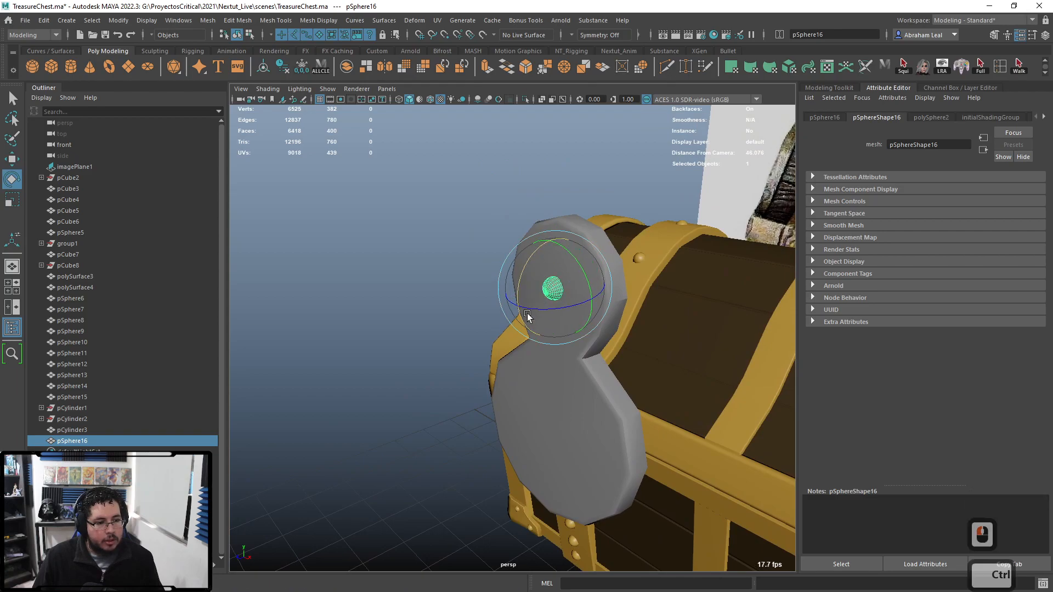
{"action": "key", "text": "ctrl+a"}
{"action": "double_click", "coordinate": [1025, 156]}
{"action": "type", "text": "90"}
{"action": "key", "text": "Return"}
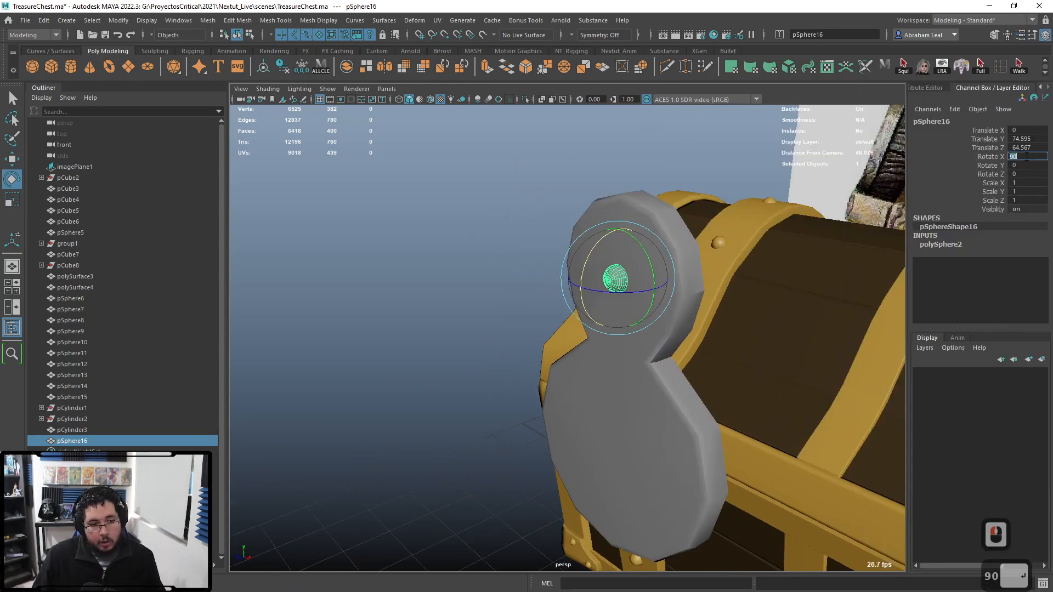
- Set the sphere's axis and height subdivisions to 8
{"action": "left_click", "coordinate": [953, 247]}
{"action": "left_click_drag", "start_coordinate": [1021, 262], "coordinate": [1022, 271]}
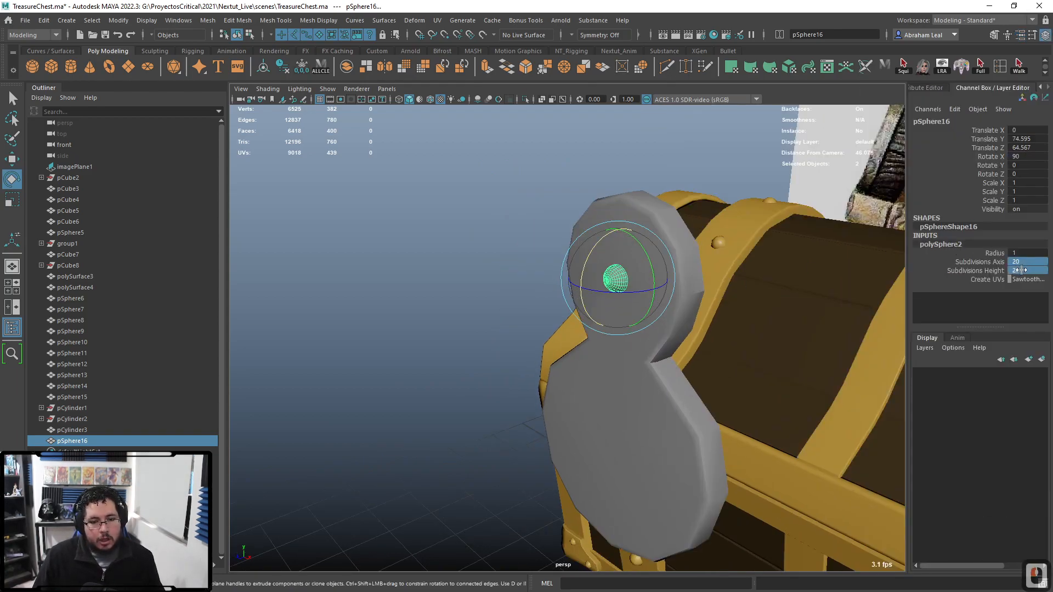
{"action": "type", "text": "8"}
{"action": "key", "text": "Return"}
- Scale the sphere into a flattened rivet, about 2.792 in X and Z and 1.258 in Y
{"action": "mouse_move", "coordinate": [667, 296]}
{"action": "left_mouse_down", "text": "alt"}
{"action": "mouse_move", "coordinate": [635, 288]}
{"action": "mouse_move", "coordinate": [658, 289]}
{"action": "left_mouse_up", "text": "alt"}
{"action": "key", "text": "r"}
{"action": "key", "text": "ctrl+z"}
{"action": "left_click_drag", "start_coordinate": [658, 289], "coordinate": [709, 281], "text": "alt"}
{"action": "left_click_drag", "start_coordinate": [704, 310], "coordinate": [720, 309], "text": "alt"}
{"action": "left_click_drag", "start_coordinate": [658, 302], "coordinate": [627, 296]}
{"action": "left_click_drag", "start_coordinate": [643, 298], "coordinate": [623, 296], "text": "alt"}
{"action": "left_click", "coordinate": [575, 157], "text": "alt"}
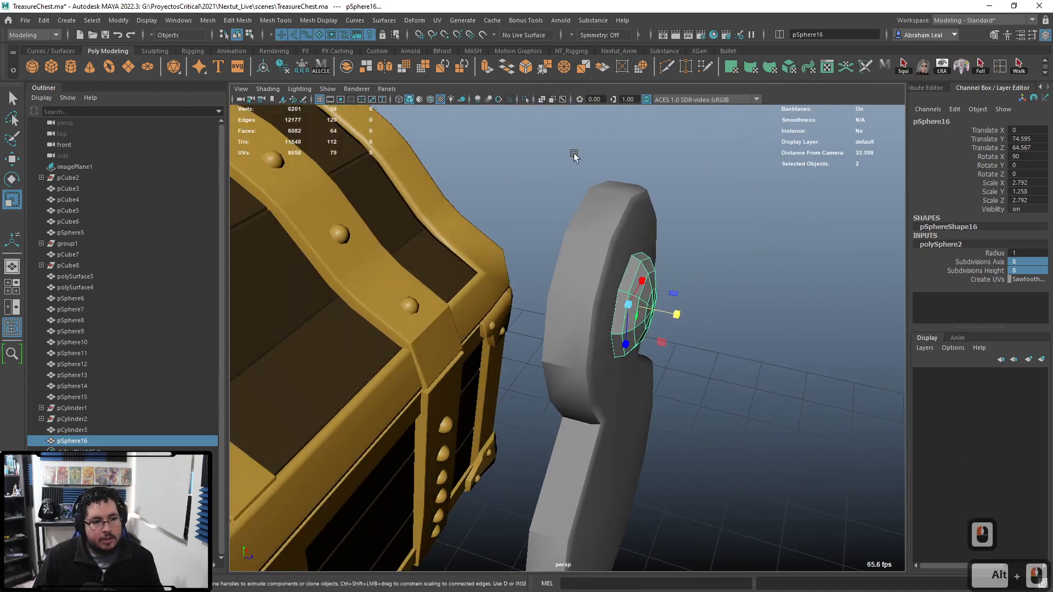
- Isolate the flattened sphere and delete its rear half that faces the plate
{"action": "left_click", "coordinate": [524, 100]}
{"action": "left_click_drag", "start_coordinate": [548, 176], "coordinate": [518, 479], "text": "alt"}
{"action": "key", "text": "BackSpace"}
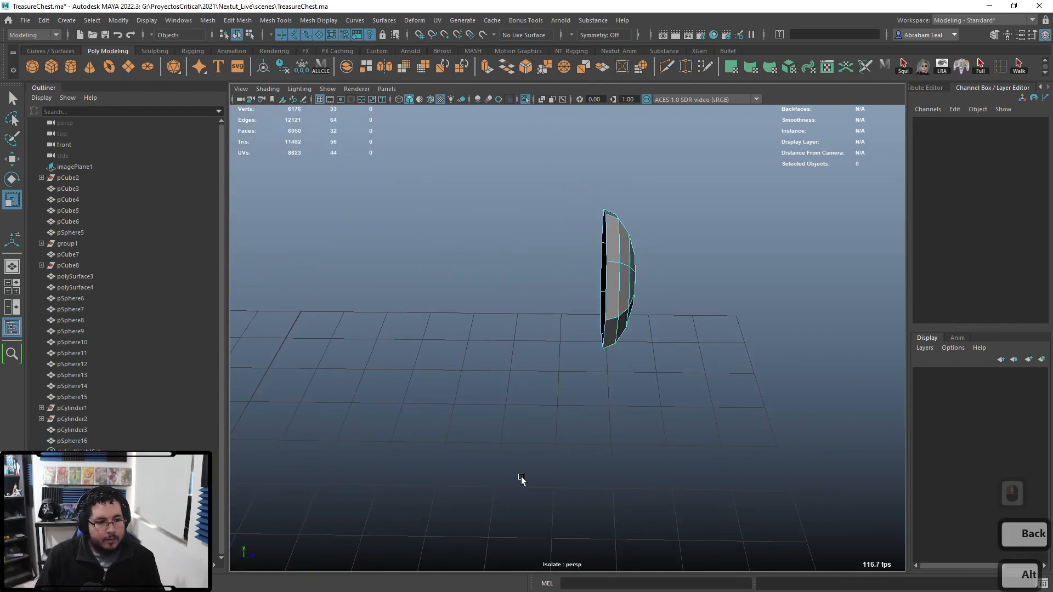
{"action": "left_click_drag", "start_coordinate": [622, 356], "coordinate": [618, 335], "text": "alt"}
{"action": "right_click_drag", "start_coordinate": [619, 334], "coordinate": [708, 198]}
{"action": "left_click", "coordinate": [708, 198]}
- Move the half-sphere's open border edge loop slightly back toward the plate and leave isolation
{"action": "left_click", "coordinate": [629, 258]}
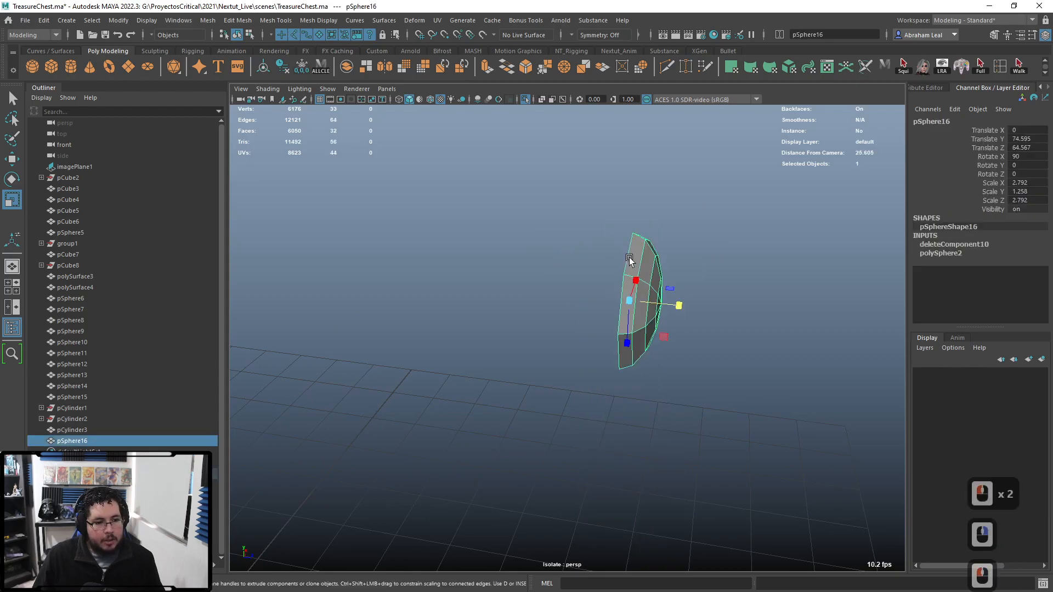
{"action": "right_click_drag", "start_coordinate": [630, 258], "coordinate": [629, 219]}
{"action": "double_click", "coordinate": [625, 265]}
{"action": "key", "text": "w"}
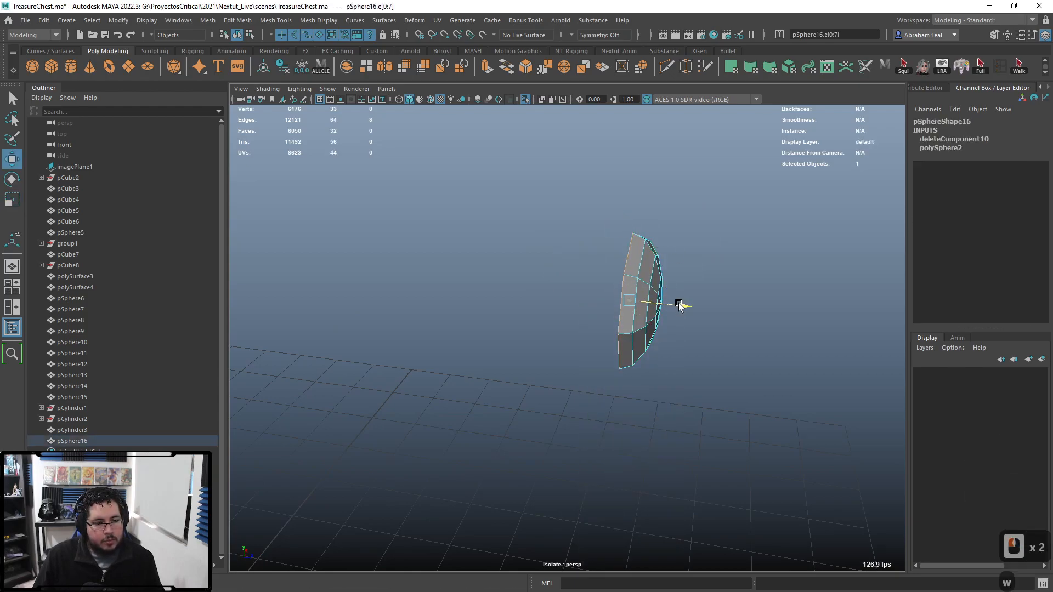
{"action": "left_click_drag", "start_coordinate": [679, 305], "coordinate": [676, 304]}
{"action": "right_click_drag", "start_coordinate": [642, 257], "coordinate": [677, 210]}
{"action": "left_click", "coordinate": [613, 157]}
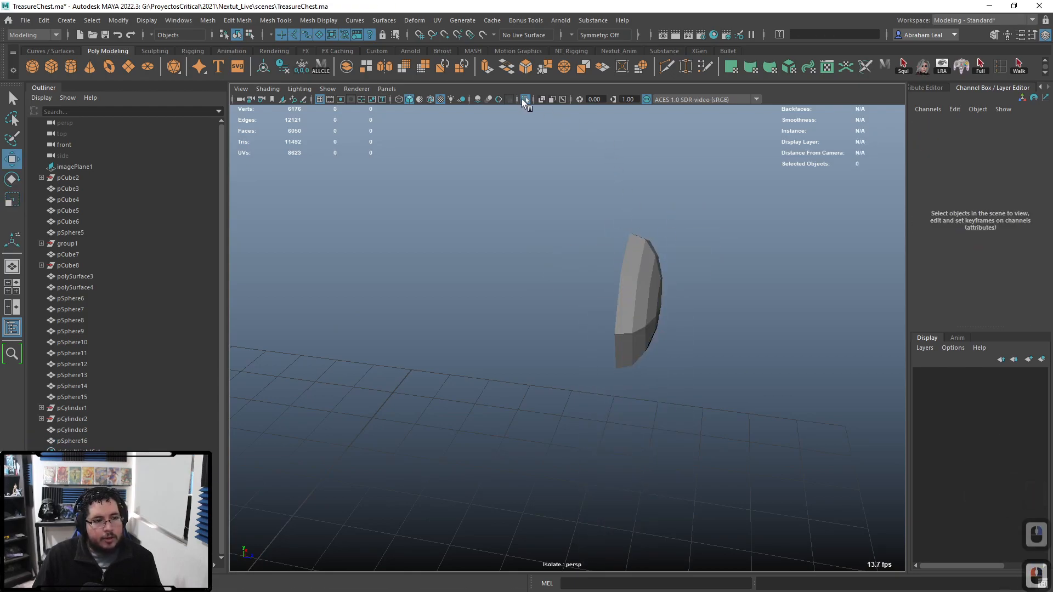
{"action": "left_click", "coordinate": [523, 99]}
- Soften the edges of the rivet on the upper disc
{"action": "left_click_drag", "start_coordinate": [641, 224], "coordinate": [654, 278], "text": "alt"}
{"action": "right_click_drag", "start_coordinate": [658, 278], "coordinate": [762, 217]}
{"action": "left_click", "coordinate": [762, 216]}
{"action": "left_click", "coordinate": [686, 288]}
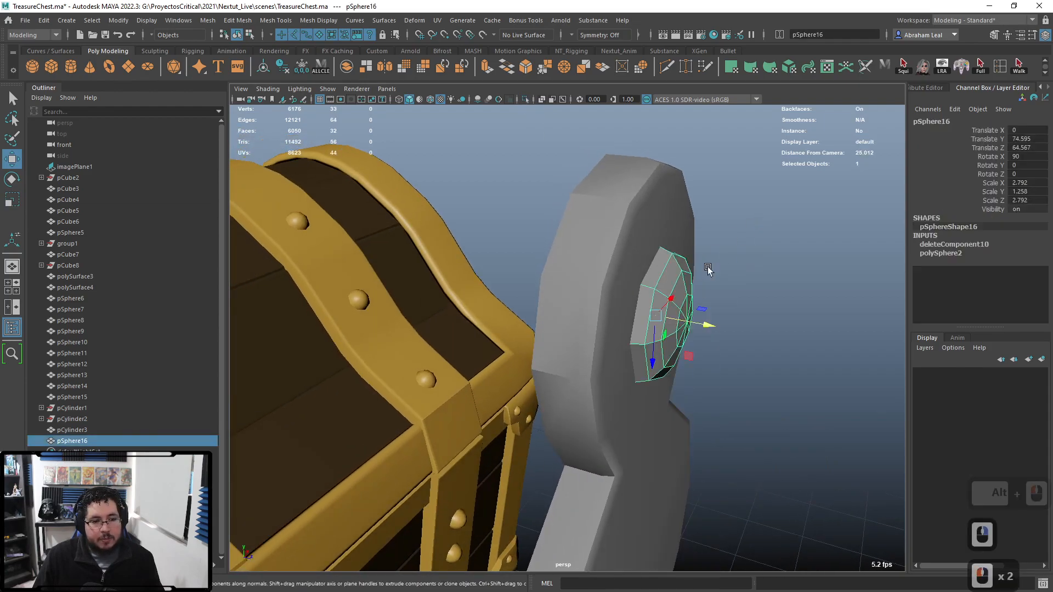
{"action": "left_click", "coordinate": [317, 21]}
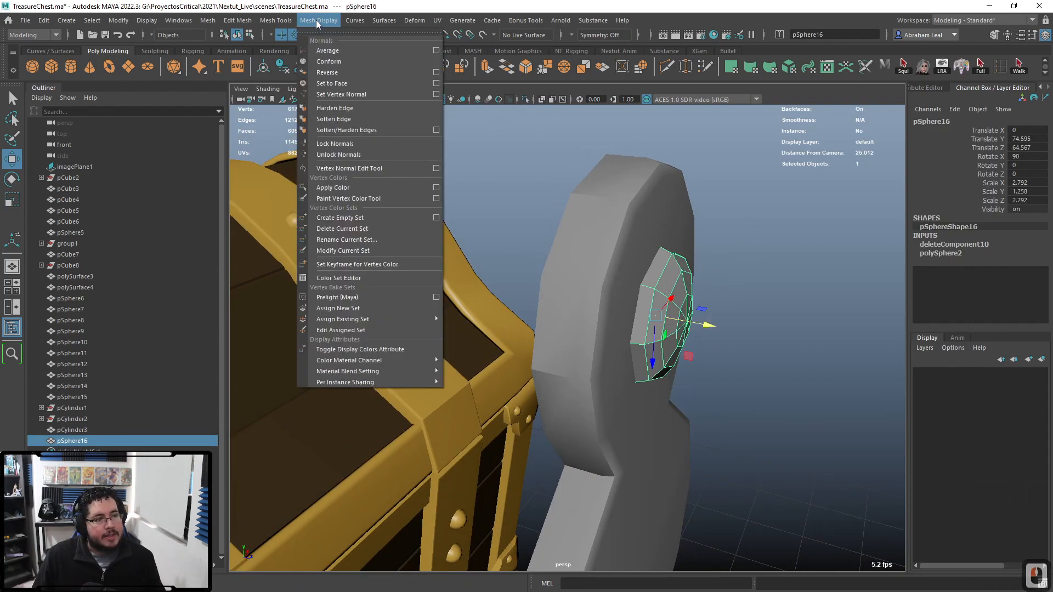
{"action": "left_click", "coordinate": [351, 118]}
- Duplicate the rivet and place the copy at the lower disc's centre, at about 60.747 in Y
{"action": "left_click_drag", "start_coordinate": [615, 271], "coordinate": [743, 254], "text": "alt"}
{"action": "left_click", "coordinate": [743, 254]}
{"action": "left_click", "coordinate": [622, 257]}
{"action": "left_click_drag", "start_coordinate": [623, 258], "coordinate": [673, 452], "text": "alt"}
{"action": "key", "text": "ctrl+d"}
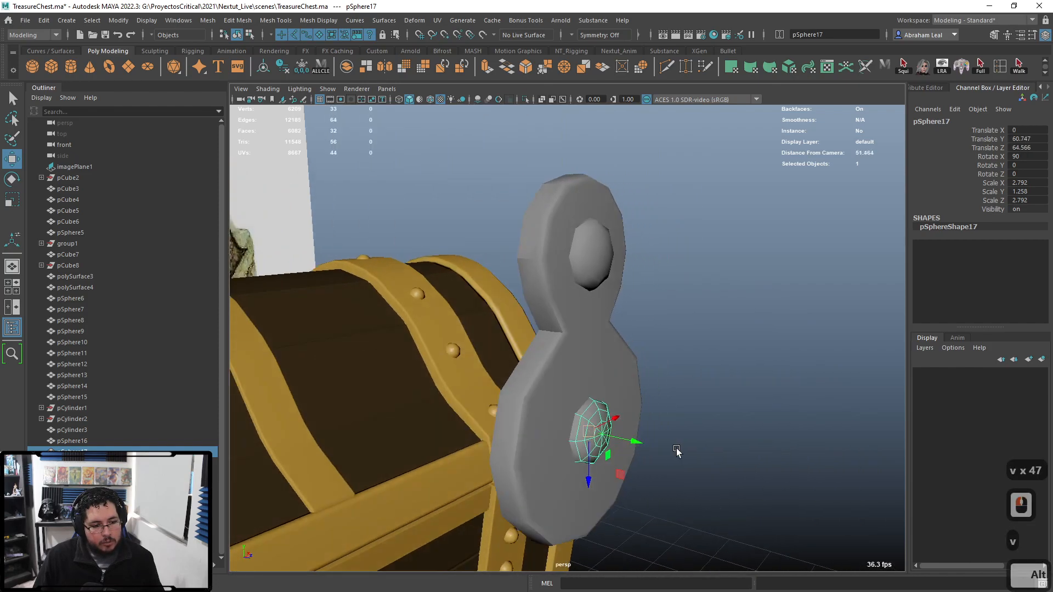
- Scale the lower rivet up to about 4.211 in X and Z and 1.897 in Y
{"action": "right_click_drag", "start_coordinate": [672, 451], "coordinate": [606, 435], "text": "alt"}
{"action": "left_click_drag", "start_coordinate": [606, 435], "coordinate": [411, 265], "text": "alt"}
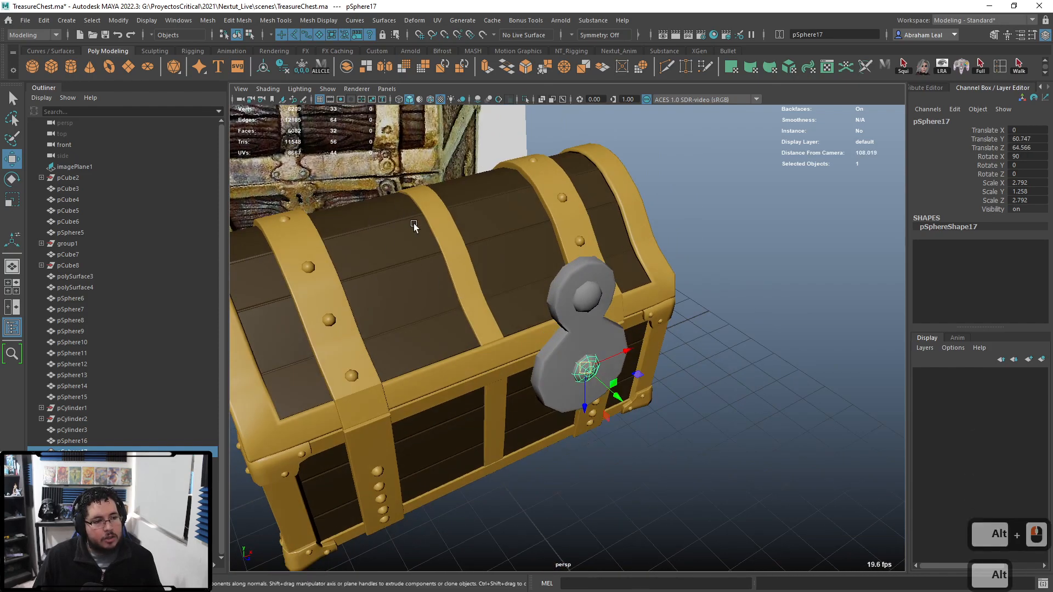
{"action": "right_click_drag", "start_coordinate": [407, 215], "coordinate": [601, 389], "text": "alt"}
{"action": "key", "text": "r"}
{"action": "left_click_drag", "start_coordinate": [605, 400], "coordinate": [713, 365]}
{"action": "right_click_drag", "start_coordinate": [713, 365], "coordinate": [735, 357], "text": "alt"}
{"action": "left_click", "coordinate": [742, 354]}
{"action": "left_click_drag", "start_coordinate": [743, 353], "coordinate": [693, 352], "text": "alt"}
{"action": "right_click_drag", "start_coordinate": [692, 353], "coordinate": [620, 394], "text": "alt"}
{"action": "left_click_drag", "start_coordinate": [620, 394], "coordinate": [575, 376], "text": "alt"}
{"action": "left_click", "coordinate": [598, 370]}
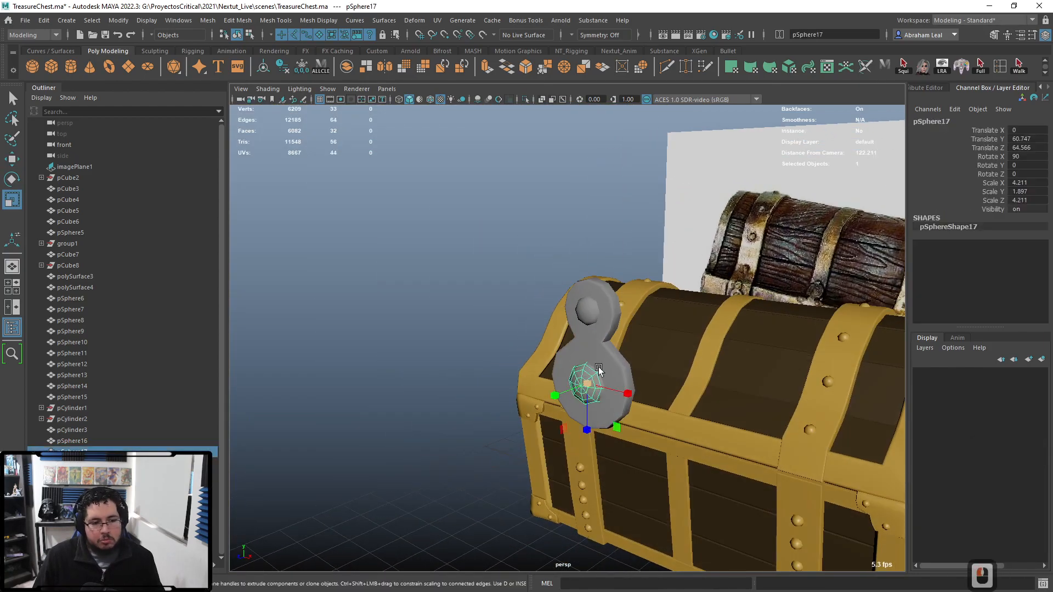
- Select the lock plate with both rivets and soften their edges
{"action": "left_click", "coordinate": [600, 324]}
{"action": "left_click_drag", "start_coordinate": [600, 324], "coordinate": [649, 374], "text": "alt"}
{"action": "right_click_drag", "start_coordinate": [768, 359], "coordinate": [726, 351], "text": "alt"}
{"action": "left_click", "coordinate": [727, 351]}
{"action": "left_click_drag", "start_coordinate": [727, 351], "coordinate": [496, 356], "text": "alt"}
{"action": "right_click_drag", "start_coordinate": [497, 356], "coordinate": [538, 358], "text": "alt"}
{"action": "left_click_drag", "start_coordinate": [538, 357], "coordinate": [591, 431], "text": "alt"}
{"action": "left_click", "coordinate": [442, 263]}
{"action": "left_click_drag", "start_coordinate": [583, 265], "coordinate": [525, 358]}
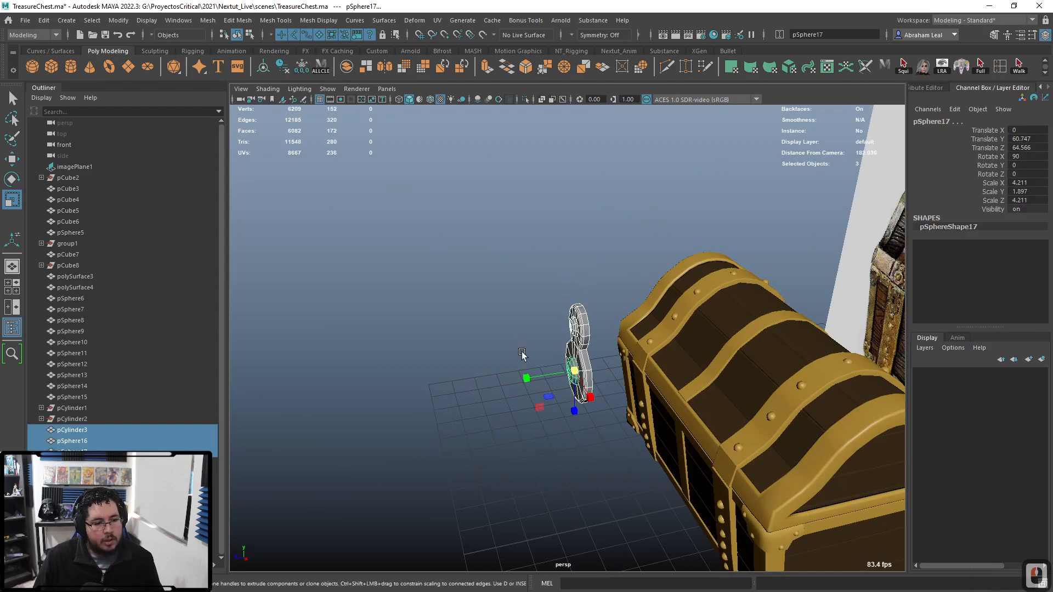
{"action": "left_click", "coordinate": [319, 20]}
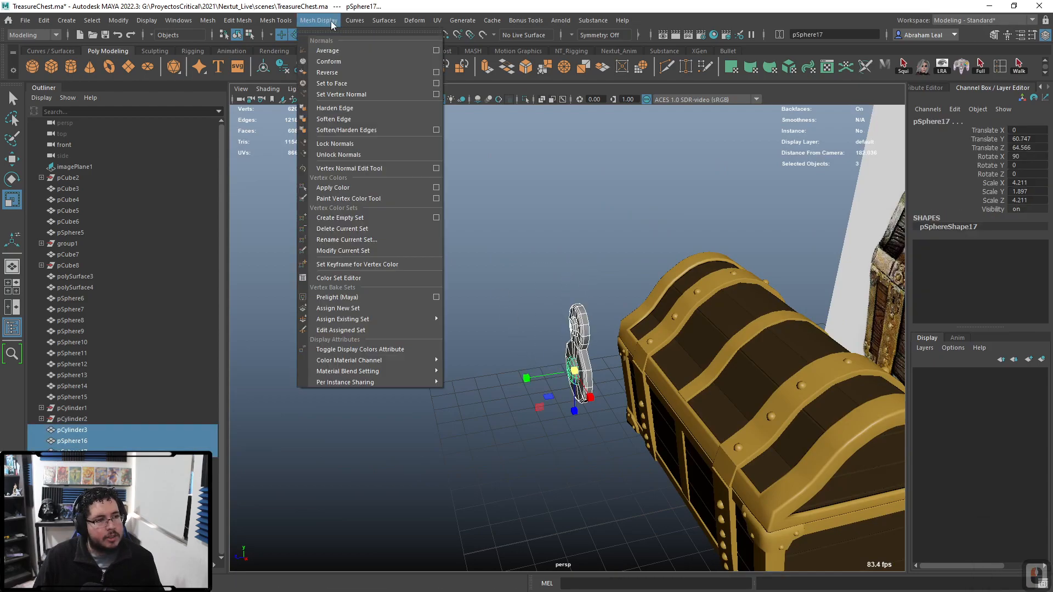
{"action": "left_click", "coordinate": [342, 118]}
{"action": "left_click", "coordinate": [460, 244]}
- Select the two centre vertices on the plate's back, convert them to faces and delete those back faces
{"action": "right_click_drag", "start_coordinate": [461, 245], "coordinate": [540, 318], "text": "alt"}
{"action": "left_click_drag", "start_coordinate": [540, 318], "coordinate": [554, 297], "text": "alt"}
{"action": "left_click", "coordinate": [555, 298]}
{"action": "right_click_drag", "start_coordinate": [555, 297], "coordinate": [533, 283]}
{"action": "left_click", "coordinate": [570, 315]}
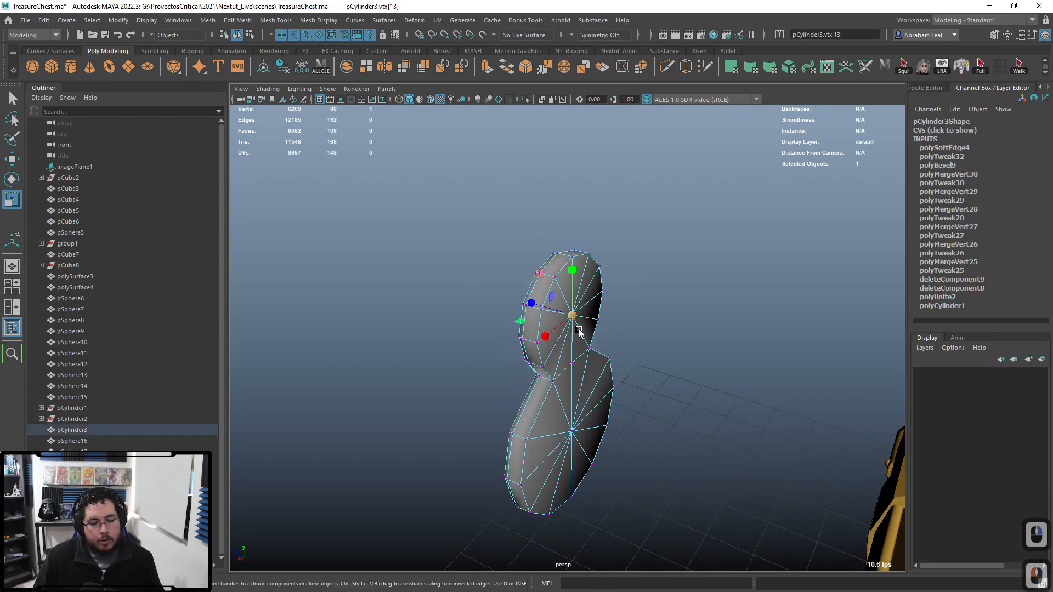
{"action": "left_click", "coordinate": [569, 438], "text": "shift"}
{"action": "left_click_drag", "start_coordinate": [629, 409], "coordinate": [670, 357], "text": "alt"}
{"action": "left_click", "coordinate": [666, 357]}
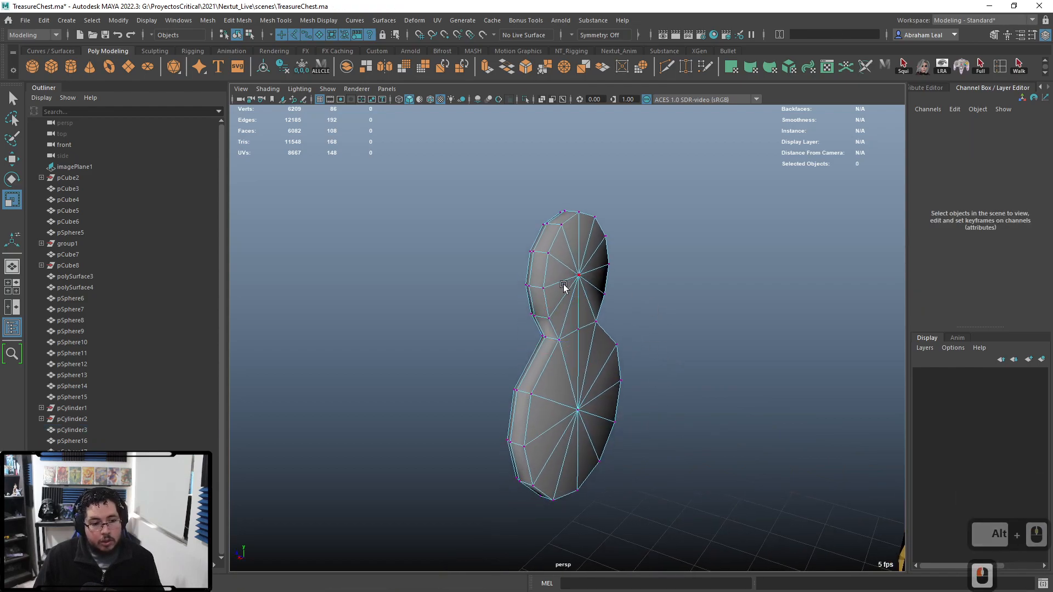
{"action": "left_click", "coordinate": [580, 274]}
{"action": "left_click", "coordinate": [577, 409], "text": "shift"}
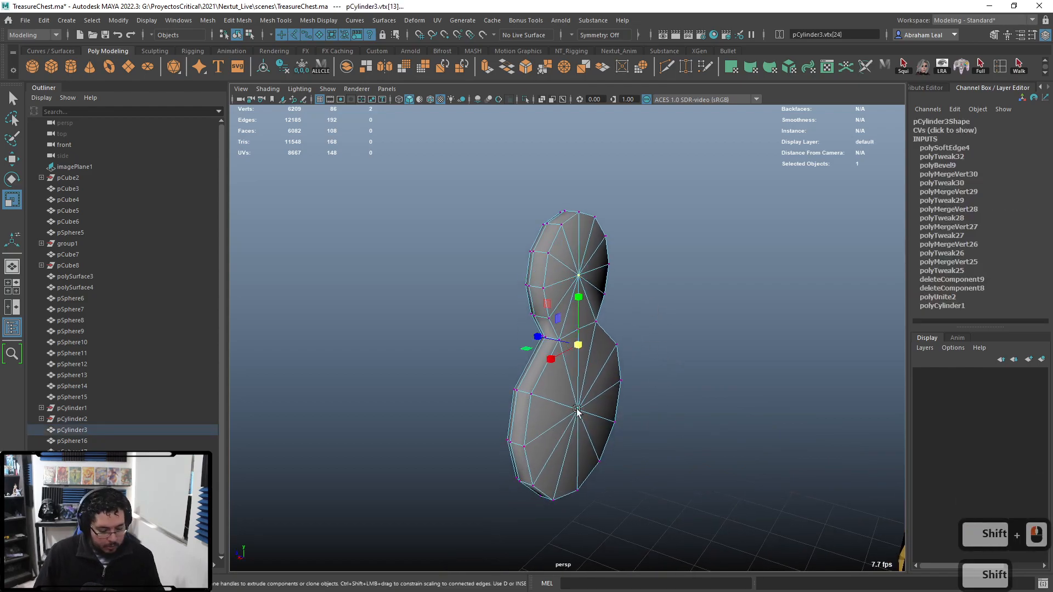
{"action": "key", "text": "ctrl+F11"}
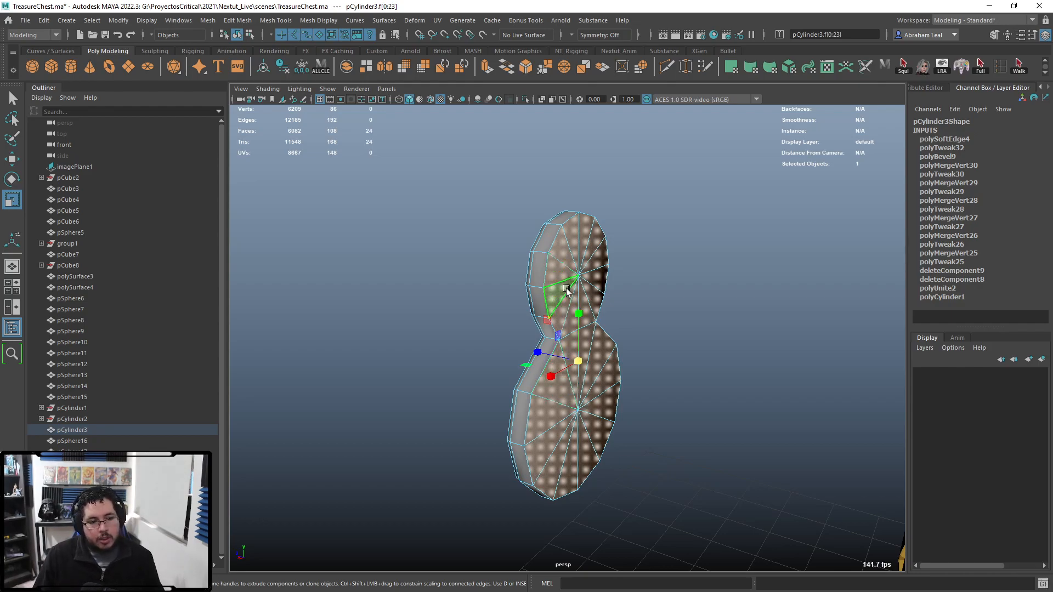
{"action": "key", "text": "Delete"}
{"action": "mouse_move", "coordinate": [583, 265]}
{"action": "left_mouse_down", "text": "alt"}
{"action": "mouse_move", "coordinate": [593, 287]}
{"action": "mouse_move", "coordinate": [576, 254]}
{"action": "mouse_move", "coordinate": [587, 258]}
{"action": "left_mouse_up", "text": "alt"}
{"action": "left_click_drag", "start_coordinate": [654, 297], "coordinate": [589, 288], "text": "alt"}
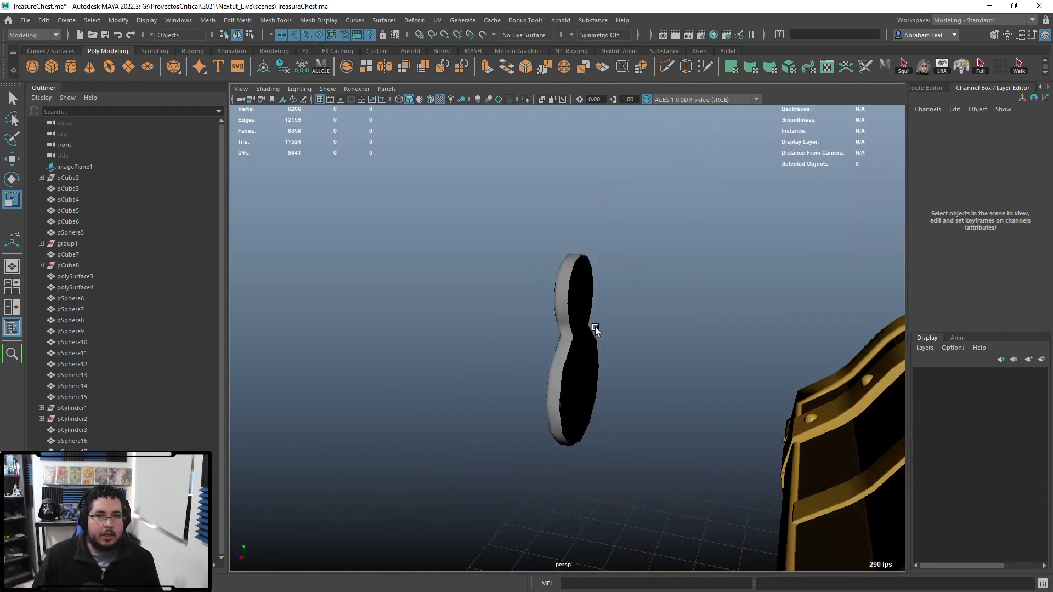
- Combine the lock plate and its two rivets into one mesh
{"action": "left_click_drag", "start_coordinate": [606, 328], "coordinate": [640, 321], "text": "alt"}
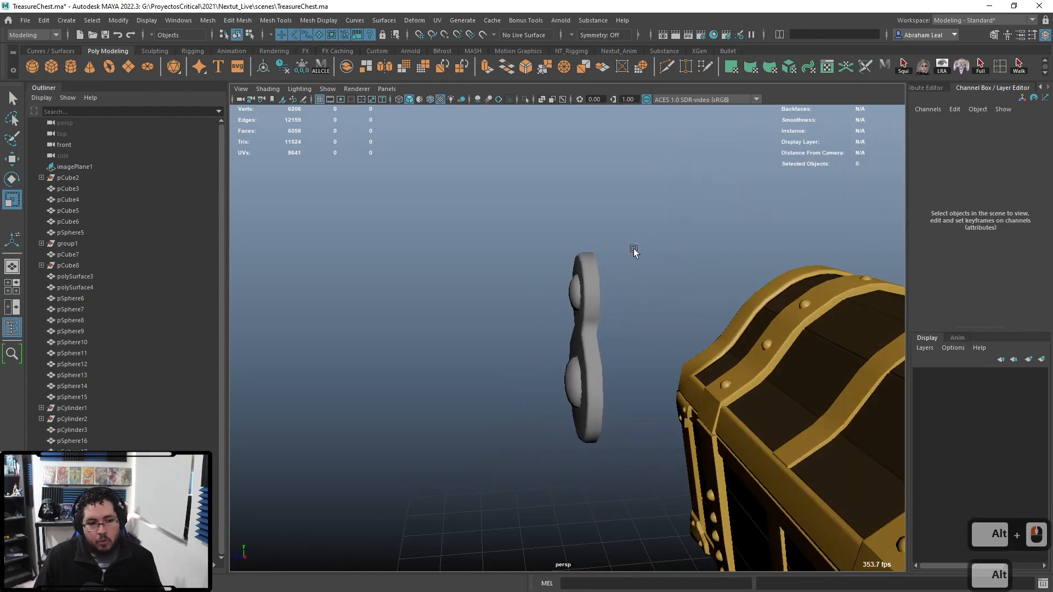
{"action": "left_click_drag", "start_coordinate": [637, 244], "coordinate": [522, 449]}
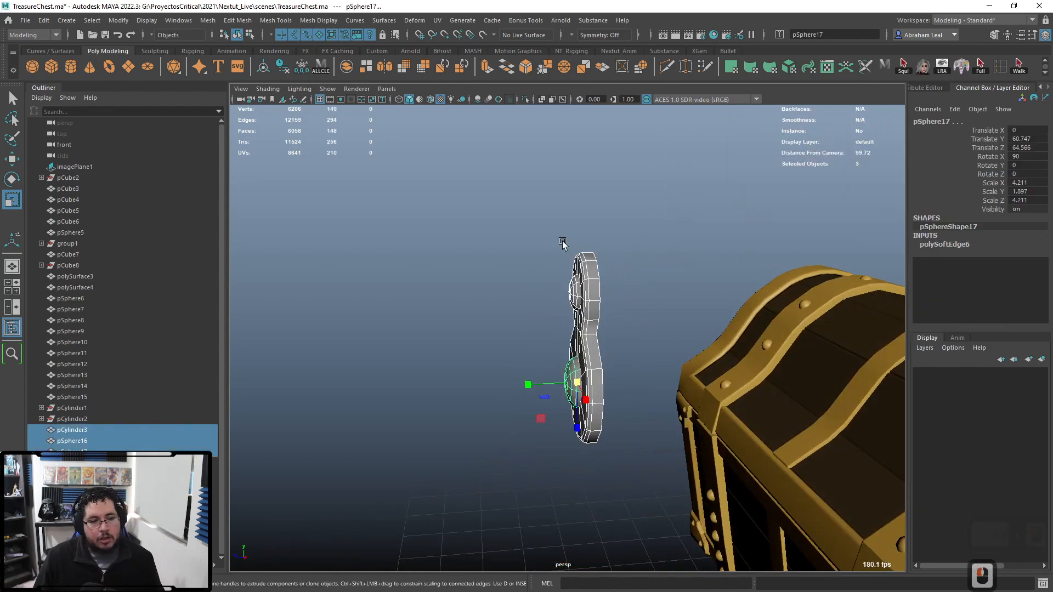
{"action": "left_click", "coordinate": [346, 67]}
{"action": "left_click_drag", "start_coordinate": [508, 280], "coordinate": [588, 289], "text": "alt"}
- Scale the combined plate to about 0.451 and align it with a front strap at about 29.483 in X and -23.029 in Y
{"action": "right_click_drag", "start_coordinate": [588, 289], "coordinate": [654, 540]}
{"action": "left_click_drag", "start_coordinate": [628, 430], "coordinate": [598, 372], "text": "alt"}
{"action": "key", "text": "w"}
{"action": "left_click_drag", "start_coordinate": [523, 305], "coordinate": [689, 357]}
{"action": "key", "text": "space"}
{"action": "scroll", "coordinate": [689, 357], "scroll_direction": "up", "scroll_amount": 5}
{"action": "left_click_drag", "start_coordinate": [634, 311], "coordinate": [584, 413]}
{"action": "key", "text": "r"}
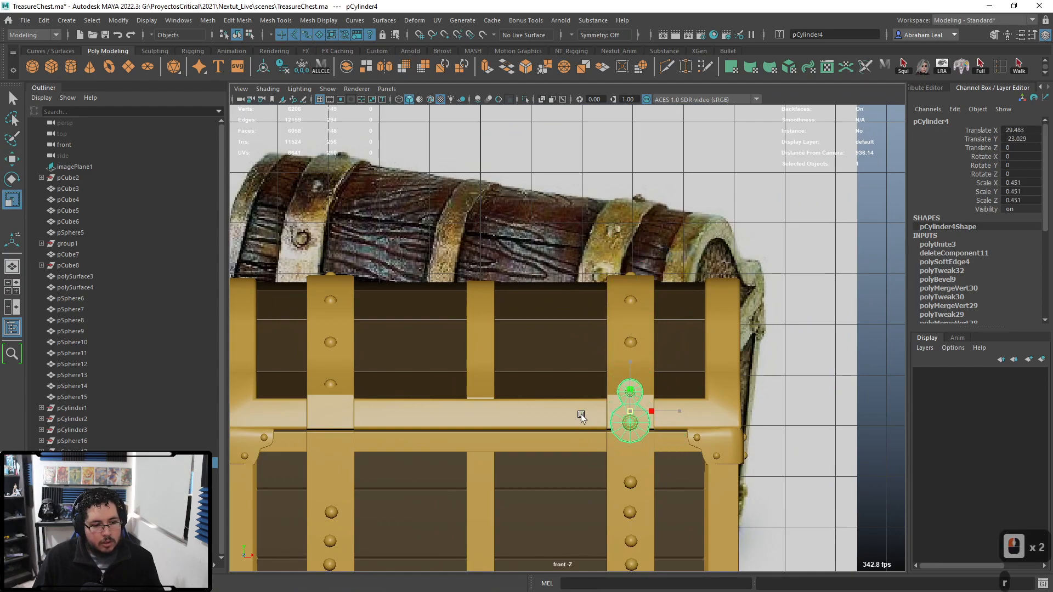
- Scale the combined lock plate uniformly down to about 0.308
{"action": "key", "text": "space"}
{"action": "left_click_drag", "start_coordinate": [653, 434], "coordinate": [662, 409]}
{"action": "left_click_drag", "start_coordinate": [790, 419], "coordinate": [689, 427], "text": "alt"}
{"action": "middle_click_drag", "start_coordinate": [689, 426], "coordinate": [581, 417], "text": "alt"}
{"action": "left_click_drag", "start_coordinate": [581, 417], "coordinate": [655, 410], "text": "alt"}
{"action": "left_click_drag", "start_coordinate": [528, 428], "coordinate": [540, 413], "text": "alt"}
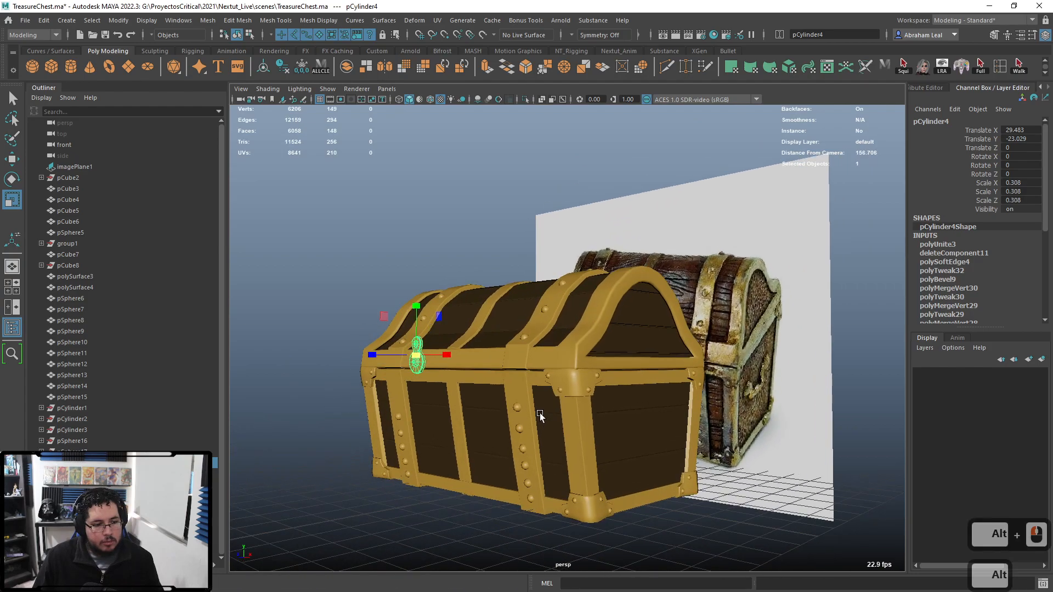
- Move the lock plate back against the front strap, about -31.839 in Z, and scale it to about 0.226
{"action": "middle_click_drag", "start_coordinate": [540, 413], "coordinate": [497, 382], "text": "alt"}
{"action": "scroll", "coordinate": [497, 381], "scroll_direction": "up", "scroll_amount": 8}
{"action": "left_click_drag", "start_coordinate": [497, 382], "coordinate": [611, 373], "text": "alt"}
{"action": "scroll", "coordinate": [773, 307], "scroll_direction": "down", "scroll_amount": 8}
{"action": "left_click_drag", "start_coordinate": [773, 307], "coordinate": [602, 405], "text": "alt"}
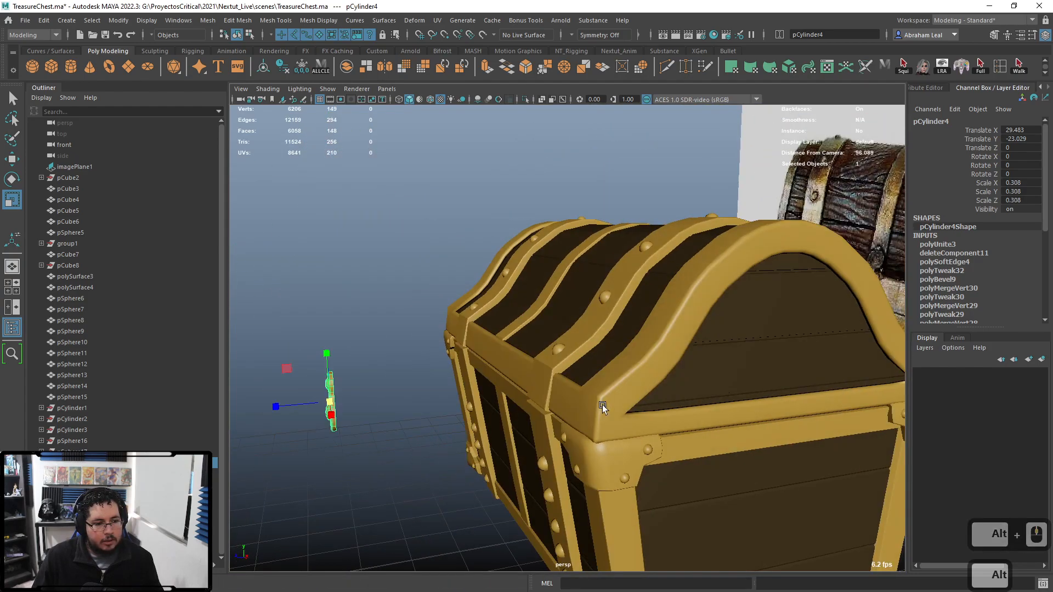
{"action": "key", "text": "w"}
{"action": "left_click_drag", "start_coordinate": [319, 419], "coordinate": [499, 397]}
{"action": "right_click_drag", "start_coordinate": [499, 396], "coordinate": [640, 339], "text": "alt"}
{"action": "key", "text": "r"}
{"action": "left_click_drag", "start_coordinate": [681, 371], "coordinate": [614, 362]}
- Rotate the lock plate in the side view to about -11.604 in X so it follows the chest front's slope
{"action": "key", "text": "e"}
{"action": "key", "text": "space"}
{"action": "left_click_drag", "start_coordinate": [692, 345], "coordinate": [740, 346]}
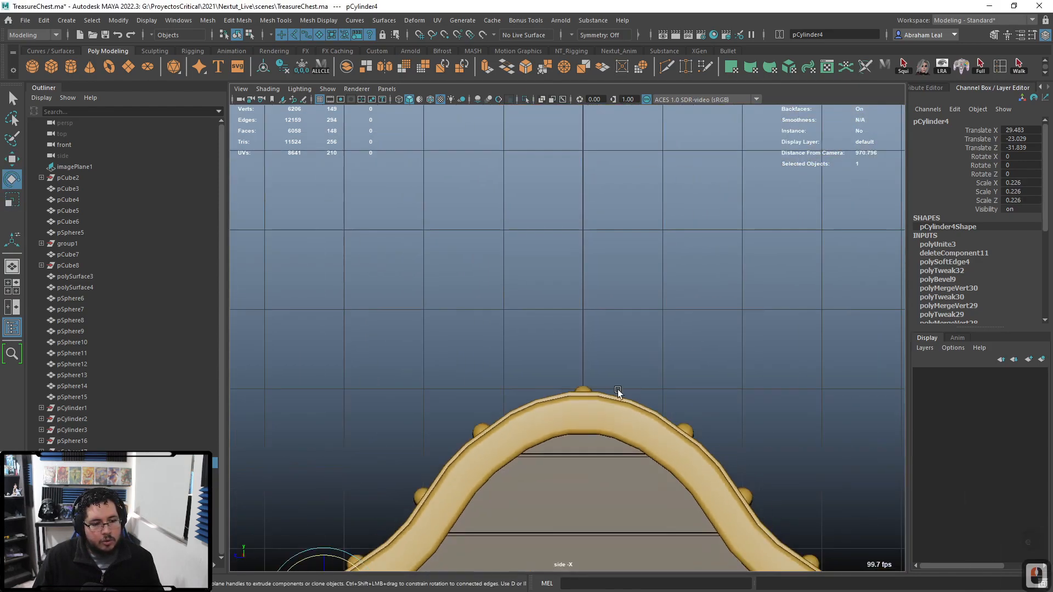
{"action": "middle_click_drag", "start_coordinate": [632, 384], "coordinate": [801, 183], "text": "alt"}
{"action": "middle_click_drag", "start_coordinate": [563, 399], "coordinate": [629, 340], "text": "alt"}
{"action": "right_click_drag", "start_coordinate": [629, 339], "coordinate": [707, 329], "text": "alt"}
{"action": "left_click_drag", "start_coordinate": [553, 315], "coordinate": [573, 314]}
- Scale the lock plate to about 0.208 and seat it on the strap at about -23.078 in Y and -32.078 in Z
{"action": "key", "text": "r"}
{"action": "left_click_drag", "start_coordinate": [536, 363], "coordinate": [565, 335]}
{"action": "key", "text": "w"}
{"action": "key", "text": "r"}
{"action": "key", "text": "w"}
{"action": "left_click", "coordinate": [470, 304]}
{"action": "key", "text": "space"}
{"action": "scroll", "coordinate": [636, 394], "scroll_direction": "down", "scroll_amount": 5, "text": "alt"}
{"action": "mouse_move", "coordinate": [636, 393]}
{"action": "left_mouse_down", "text": "alt"}
{"action": "mouse_move", "coordinate": [703, 380]}
{"action": "mouse_move", "coordinate": [630, 413]}
{"action": "left_mouse_up", "text": "alt"}
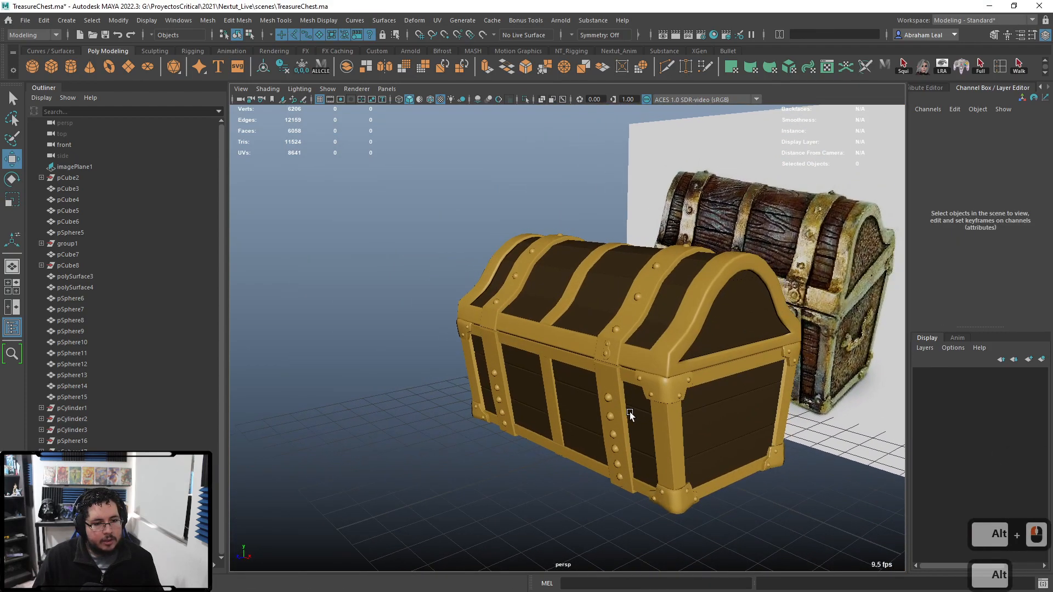
- Scale the lock plate up to about 0.227 and compare it with the reference image
{"action": "scroll", "coordinate": [630, 413], "scroll_direction": "up", "scroll_amount": 5, "text": "alt"}
{"action": "left_click", "coordinate": [727, 387]}
{"action": "key", "text": "r"}
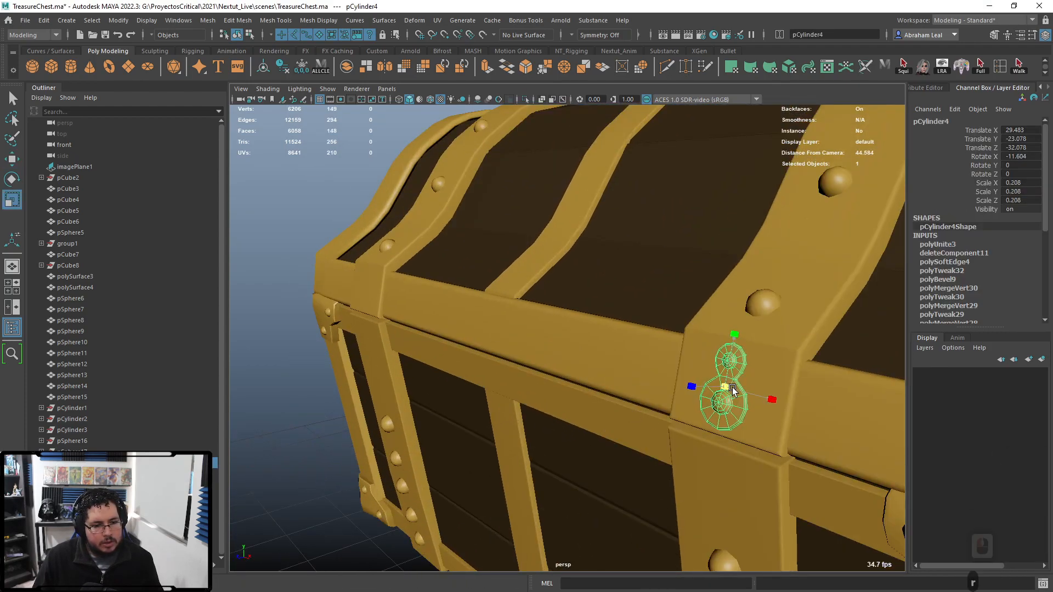
{"action": "scroll", "coordinate": [771, 391], "scroll_direction": "down", "scroll_amount": 5}
{"action": "left_click_drag", "start_coordinate": [710, 409], "coordinate": [531, 419], "text": "alt"}
{"action": "left_click", "coordinate": [430, 390]}
{"action": "scroll", "coordinate": [433, 393], "scroll_direction": "down", "scroll_amount": 6}
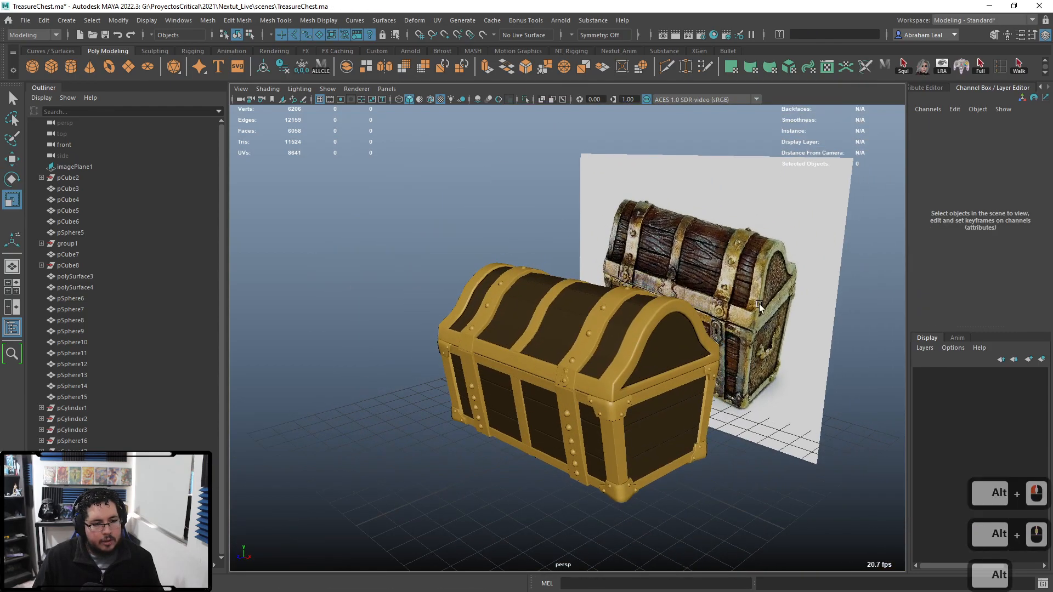
{"action": "scroll", "coordinate": [575, 411], "scroll_direction": "up", "scroll_amount": 5}
{"action": "scroll", "coordinate": [574, 410], "scroll_direction": "down", "scroll_amount": 5}
- Delete the lock plate's history and freeze its transformations
{"action": "left_click", "coordinate": [585, 389]}
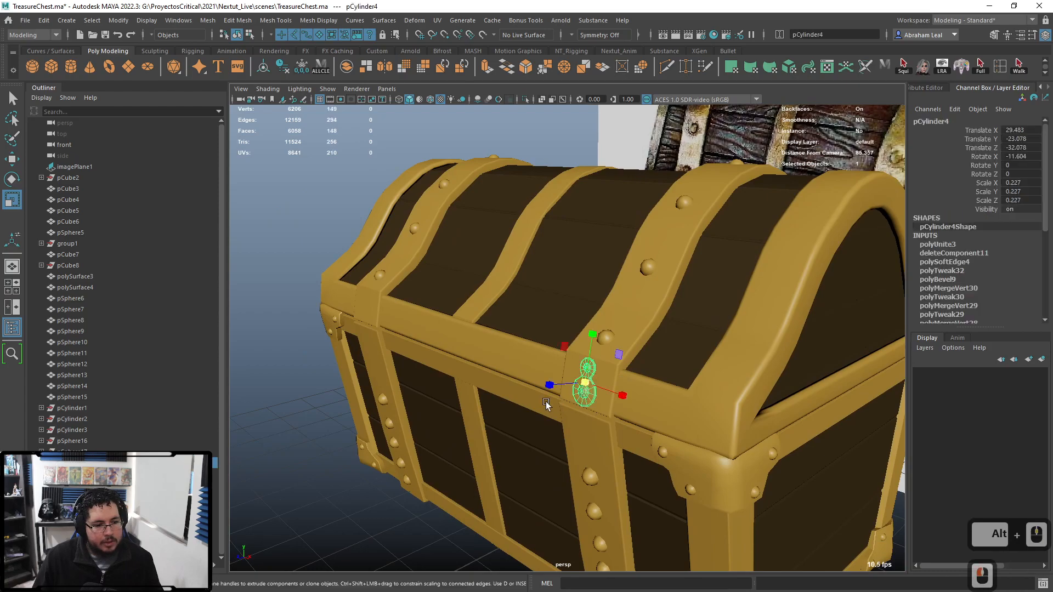
{"action": "left_click", "coordinate": [282, 67]}
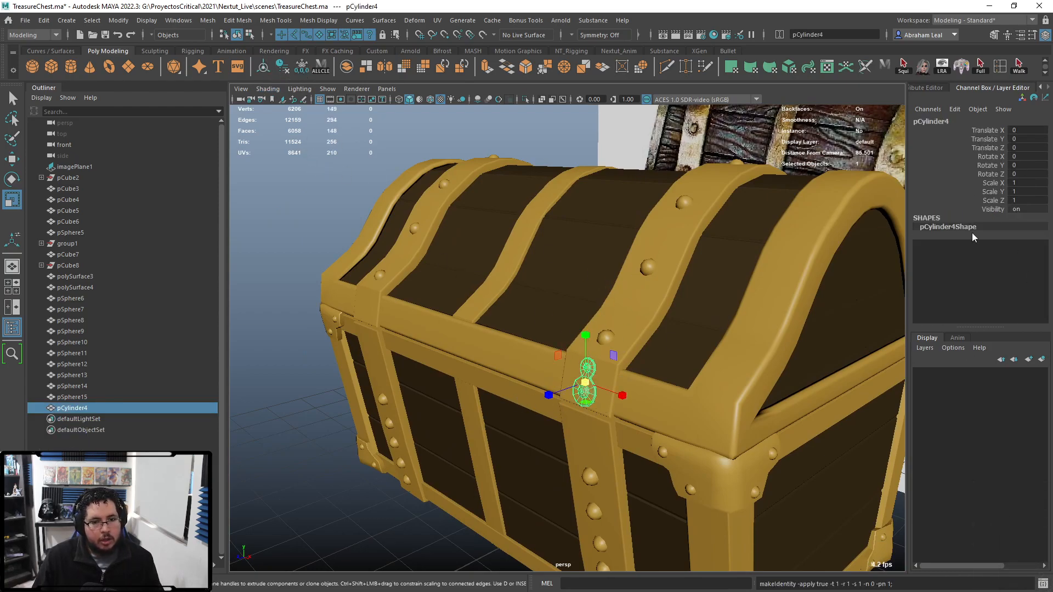
{"action": "middle_click_drag", "start_coordinate": [632, 411], "coordinate": [483, 147], "text": "alt"}
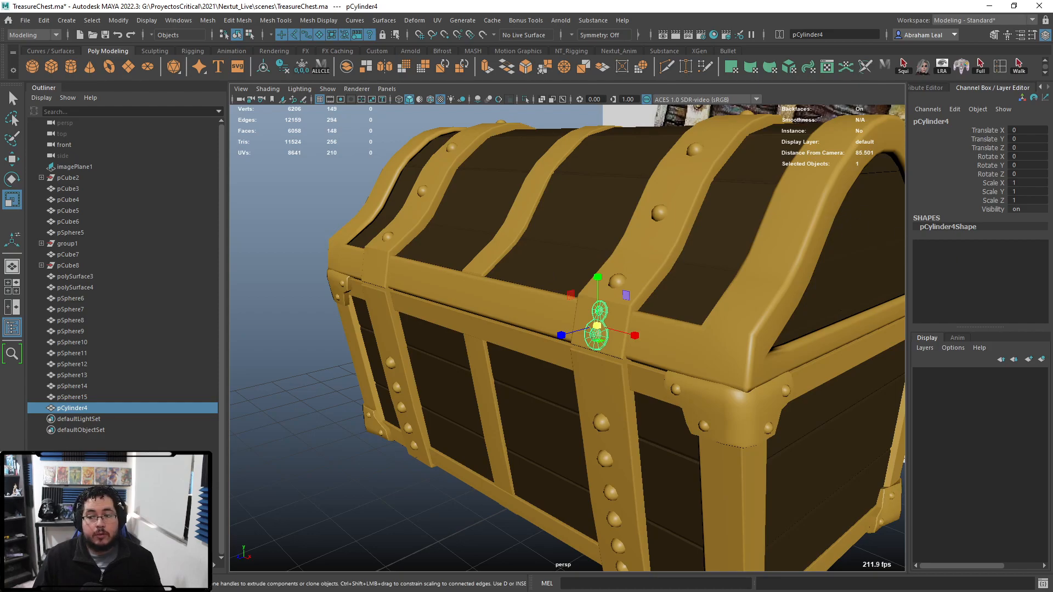
- Mirror the lock plate across the world X axis onto the opposite front strap, combined with the original
{"action": "right_click_drag", "start_coordinate": [590, 345], "coordinate": [644, 401], "text": "shift"}
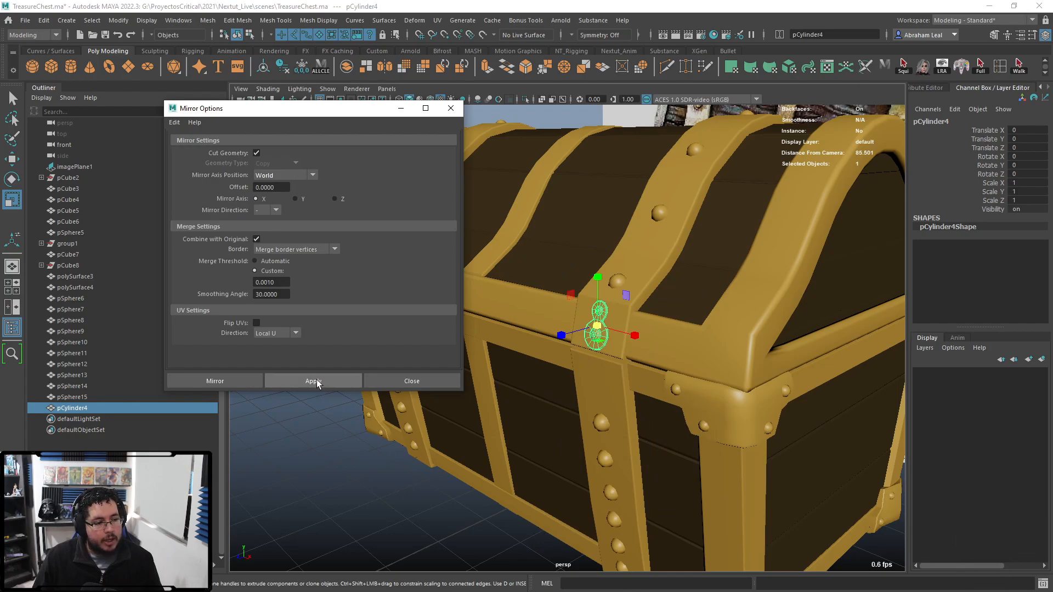
{"action": "left_click", "coordinate": [316, 382]}
{"action": "left_click", "coordinate": [455, 114]}
{"action": "scroll", "coordinate": [578, 314], "scroll_direction": "down", "scroll_amount": 5}
{"action": "left_click_drag", "start_coordinate": [577, 315], "coordinate": [474, 317], "text": "alt"}
{"action": "left_click_drag", "start_coordinate": [548, 347], "coordinate": [680, 365], "text": "alt"}
{"action": "left_click", "coordinate": [449, 417]}
- Mirror both lock plates across the world Z axis onto the back of the chest
{"action": "left_click", "coordinate": [561, 320]}
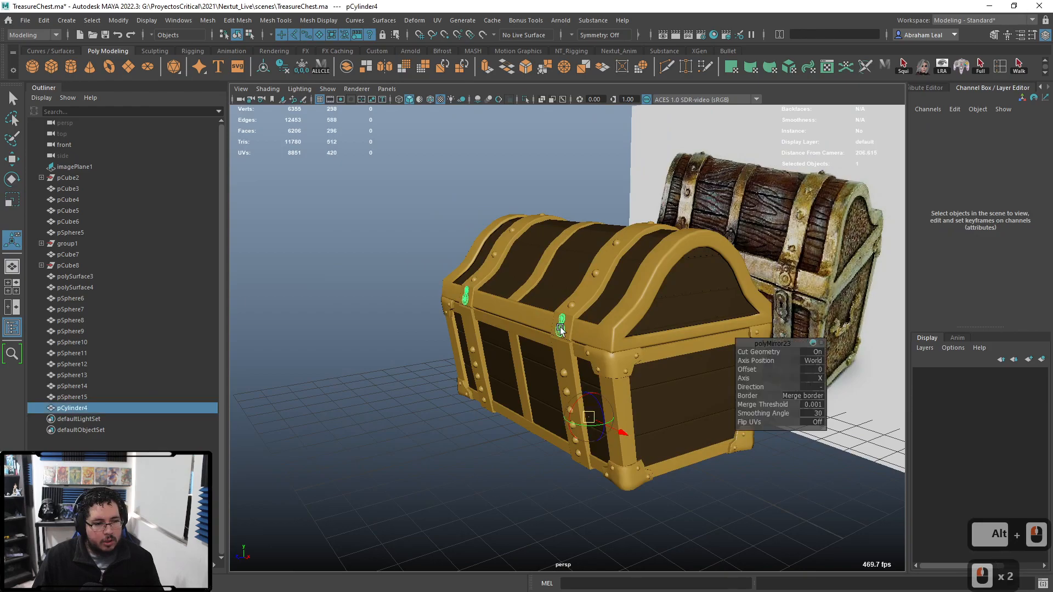
{"action": "right_click_drag", "start_coordinate": [561, 276], "coordinate": [561, 332], "text": "shift"}
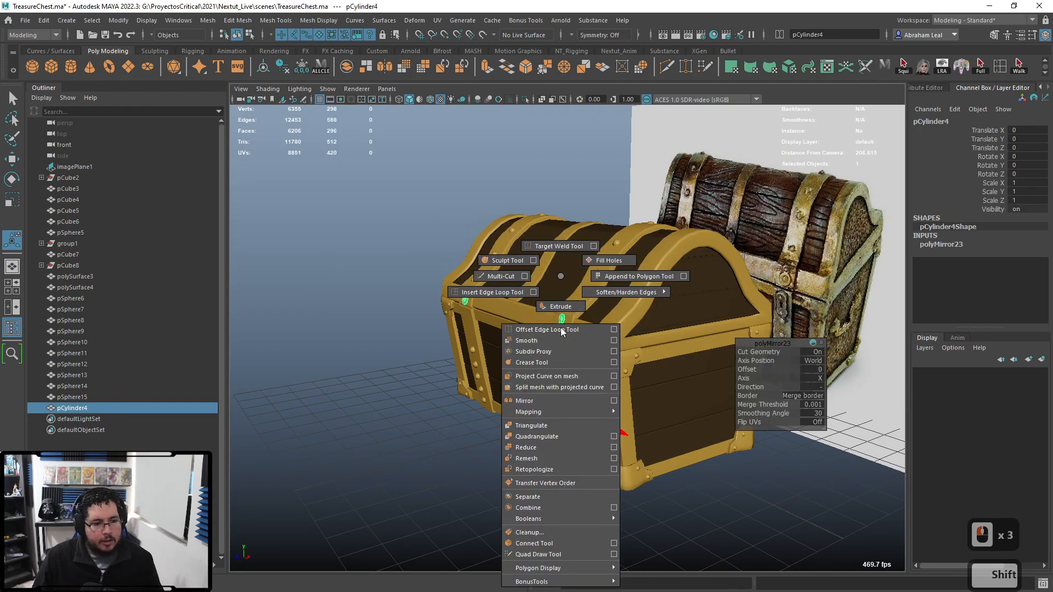
{"action": "left_click", "coordinate": [609, 401], "text": "shift"}
{"action": "left_click", "coordinate": [335, 199]}
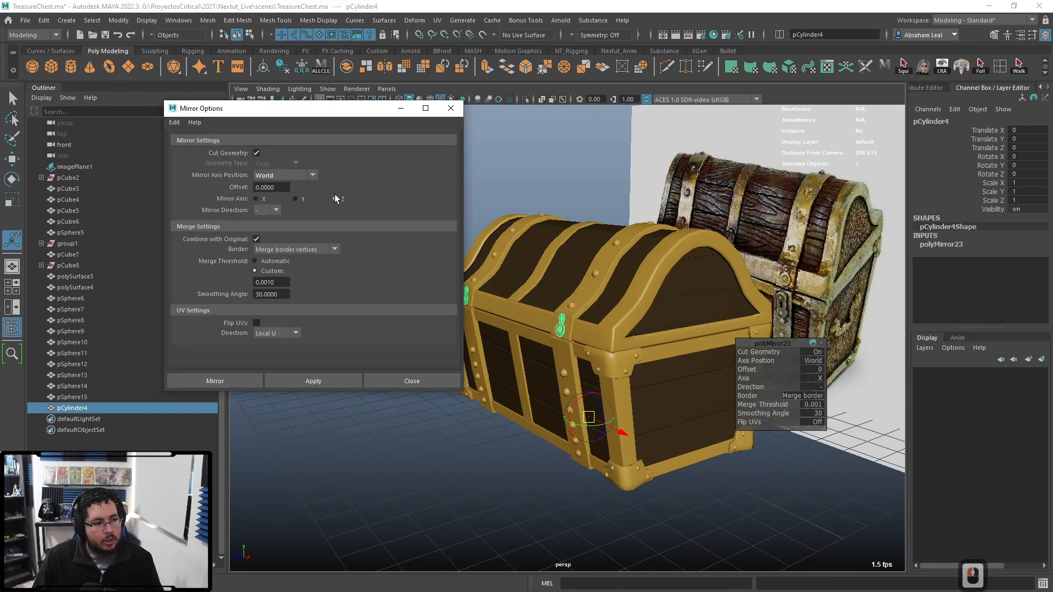
{"action": "left_click", "coordinate": [310, 380]}
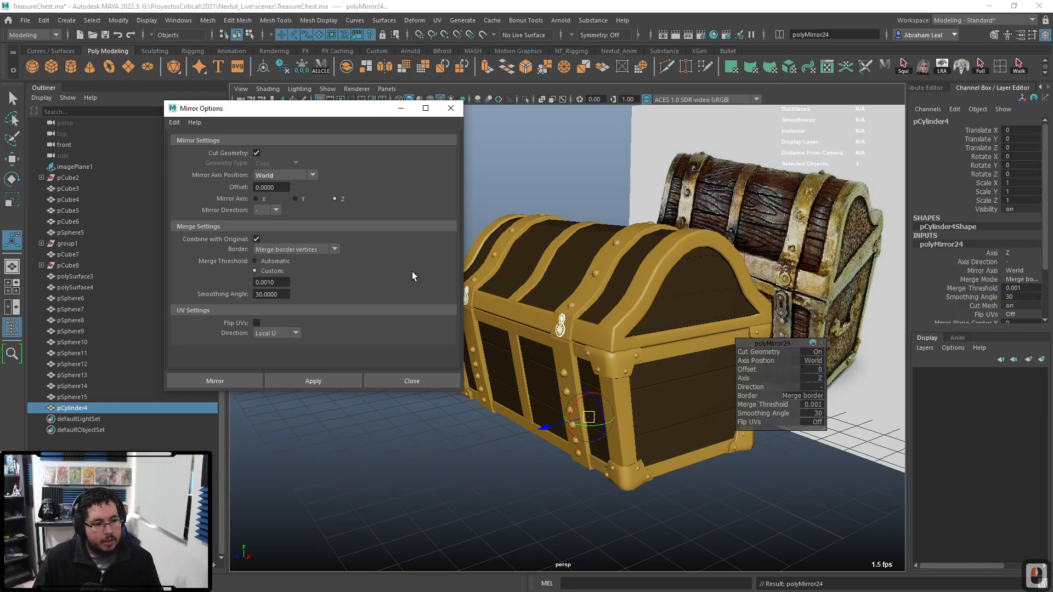
- Close the mirror options and examine the chest's sides, back and lid to check the mirrored lock plates
{"action": "left_click", "coordinate": [454, 113]}
{"action": "left_click_drag", "start_coordinate": [482, 164], "coordinate": [709, 350], "text": "alt"}
{"action": "left_click", "coordinate": [690, 407]}
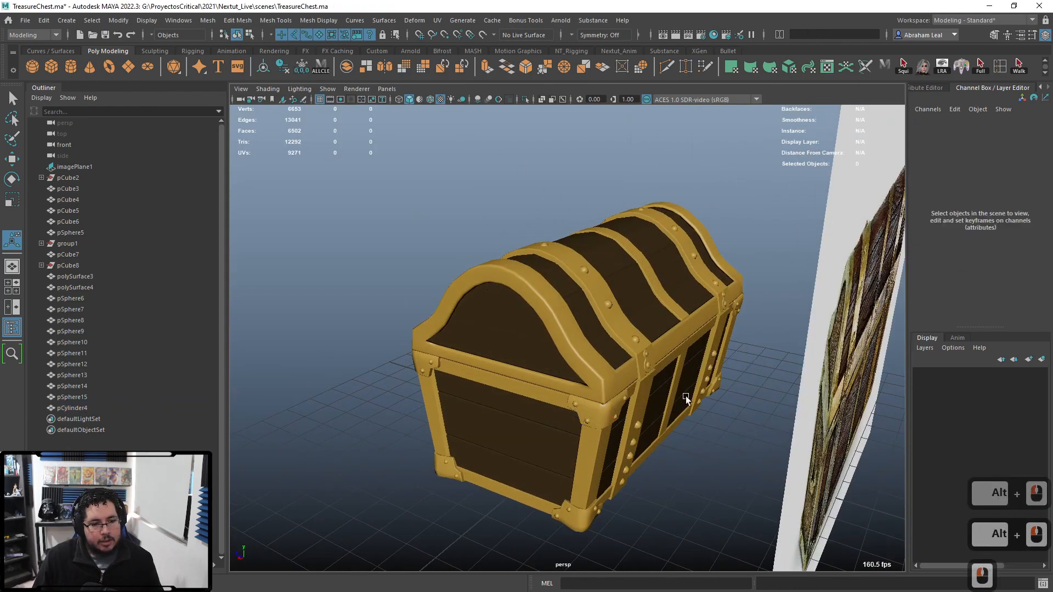
{"action": "left_click_drag", "start_coordinate": [615, 328], "coordinate": [659, 324], "text": "alt"}
{"action": "mouse_move", "coordinate": [658, 323]}
{"action": "middle_mouse_down", "text": "alt"}
{"action": "mouse_move", "coordinate": [666, 351]}
{"action": "mouse_move", "coordinate": [672, 329]}
{"action": "middle_mouse_up", "text": "alt"}
{"action": "right_click_drag", "start_coordinate": [672, 329], "coordinate": [701, 343], "text": "alt"}
{"action": "middle_click_drag", "start_coordinate": [701, 344], "coordinate": [660, 353], "text": "alt"}
{"action": "left_click_drag", "start_coordinate": [716, 343], "coordinate": [598, 355], "text": "alt"}
{"action": "left_click_drag", "start_coordinate": [528, 328], "coordinate": [631, 347], "text": "alt"}
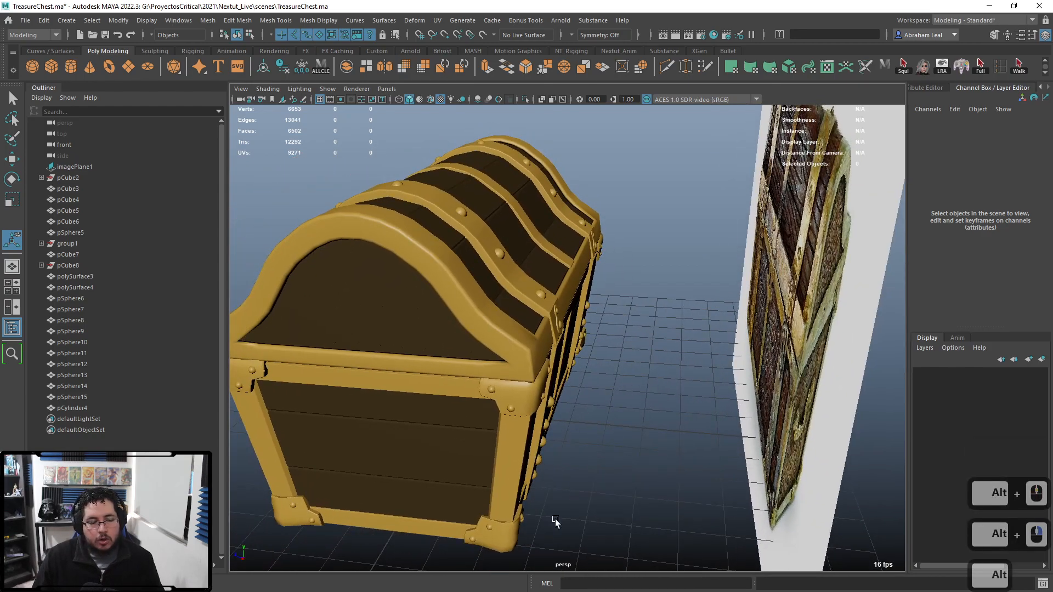
- Switch to Chrome, search Google Images for "hinge" and open the brass hinge picture as reference
{"action": "key", "text": "alt+Tab"}
{"action": "key", "text": "alt+Tab"}
{"action": "left_click_drag", "start_coordinate": [1052, 159], "coordinate": [583, 0]}
{"action": "left_click", "coordinate": [597, 29]}
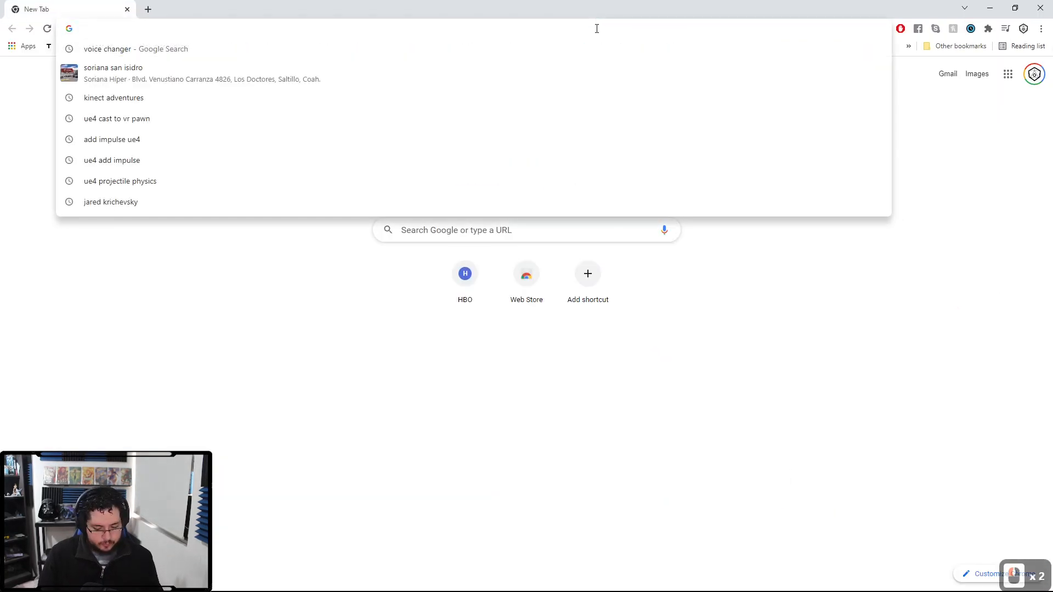
{"action": "type", "text": "hinge"}
{"action": "key", "text": "Return"}
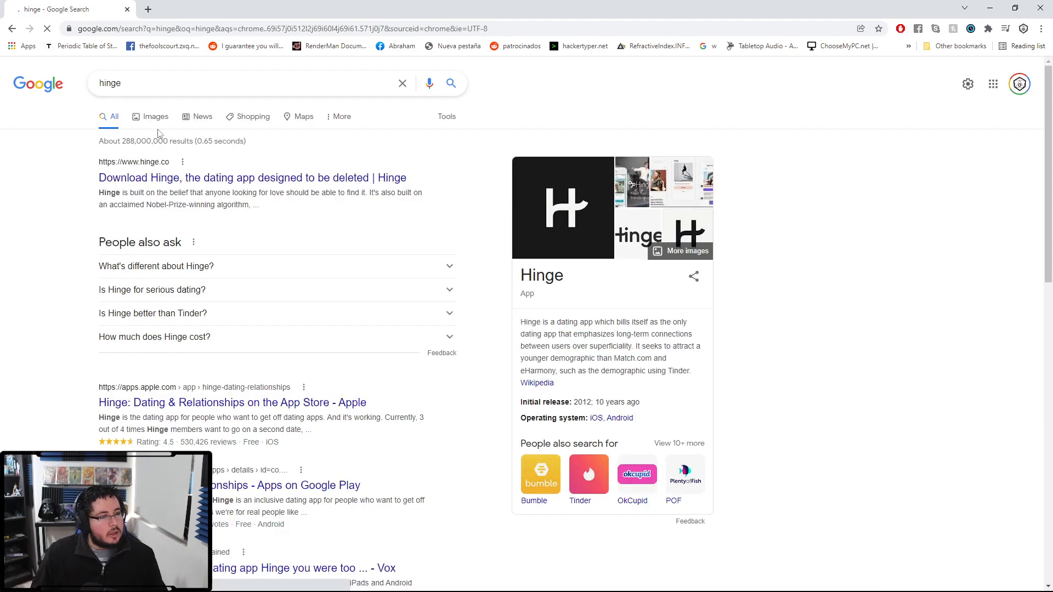
{"action": "left_click", "coordinate": [161, 112]}
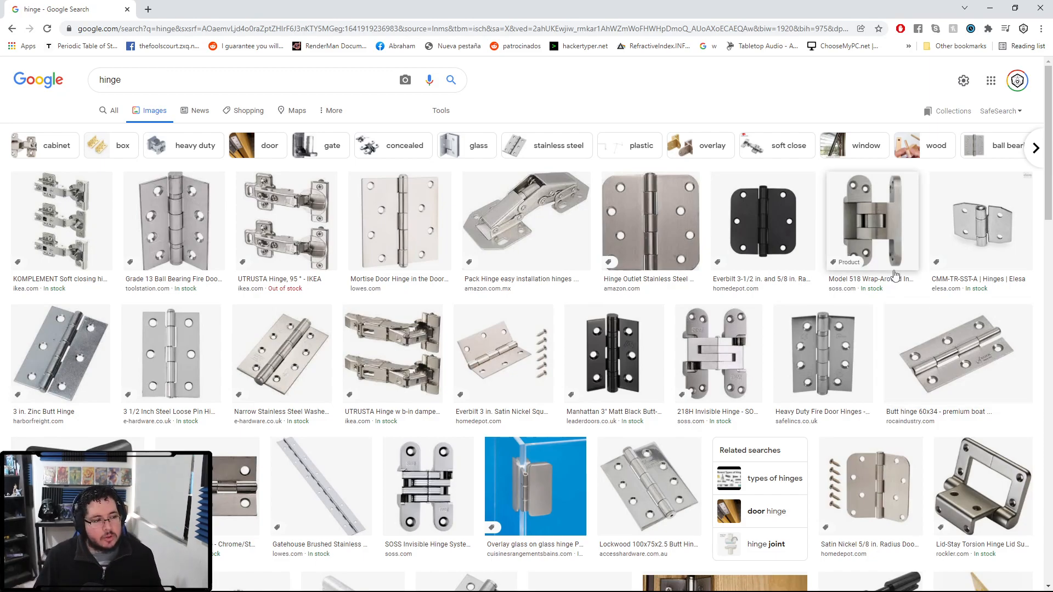
{"action": "scroll", "coordinate": [243, 296], "scroll_direction": "down", "scroll_amount": 5}
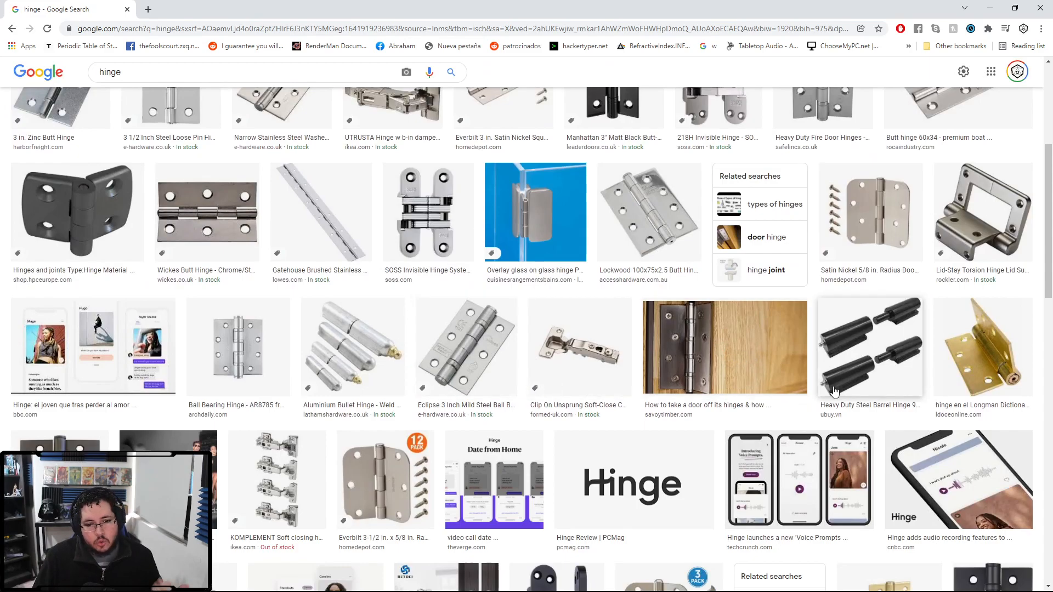
{"action": "left_click", "coordinate": [991, 362]}
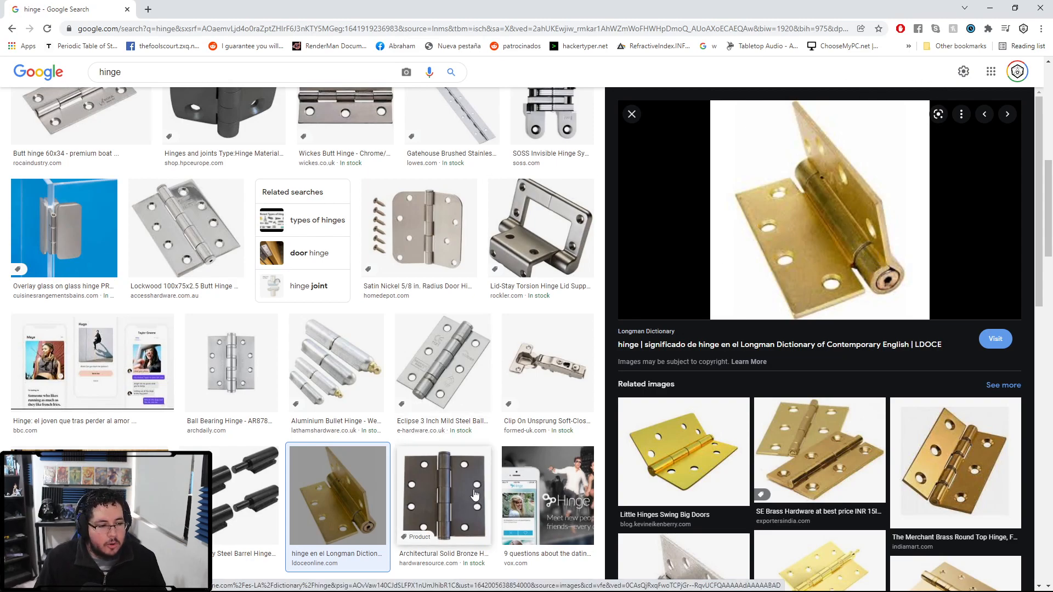
- Return to Maya, create a polygon cylinder clear of the chest at about Z 57.6, and scale it to about 3.27 × 22.57 × 3.27
{"action": "left_click", "coordinate": [990, 8]}
{"action": "right_click_drag", "start_coordinate": [631, 305], "coordinate": [604, 359], "text": "alt"}
{"action": "left_click_drag", "start_coordinate": [604, 358], "coordinate": [471, 284], "text": "alt"}
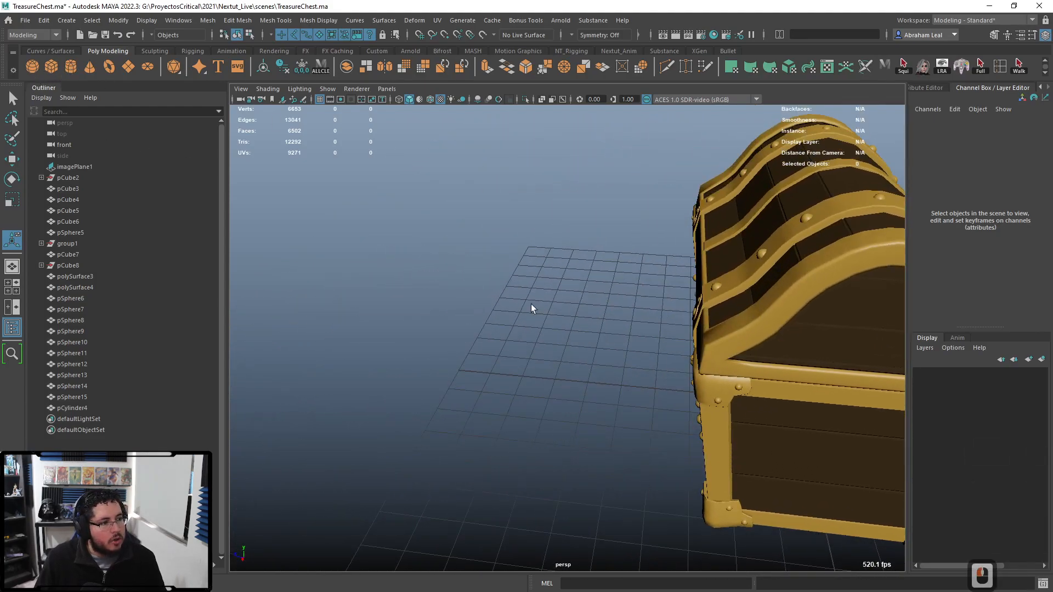
{"action": "right_click_drag", "start_coordinate": [471, 284], "coordinate": [538, 309], "text": "shift"}
{"action": "key", "text": "r"}
{"action": "key", "text": "w"}
{"action": "key", "text": "w"}
{"action": "left_click_drag", "start_coordinate": [757, 399], "coordinate": [601, 347]}
{"action": "key", "text": "r"}
{"action": "left_click_drag", "start_coordinate": [598, 294], "coordinate": [601, 140]}
- Rotate the cylinder to 90 degrees in Z so it lies horizontally along the chest's length
{"action": "key", "text": "e"}
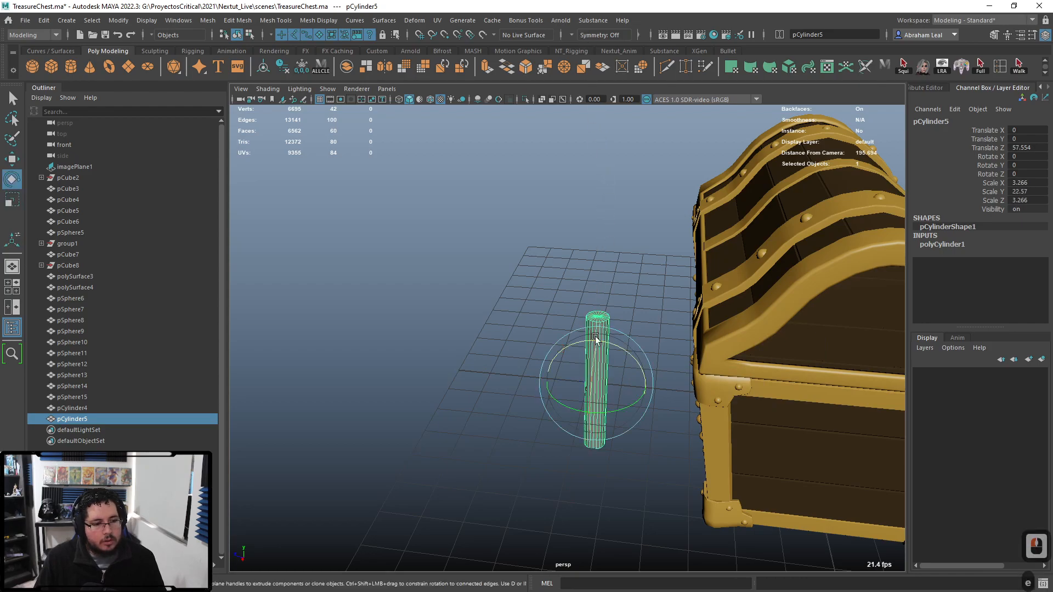
{"action": "left_click_drag", "start_coordinate": [599, 338], "coordinate": [672, 365]}
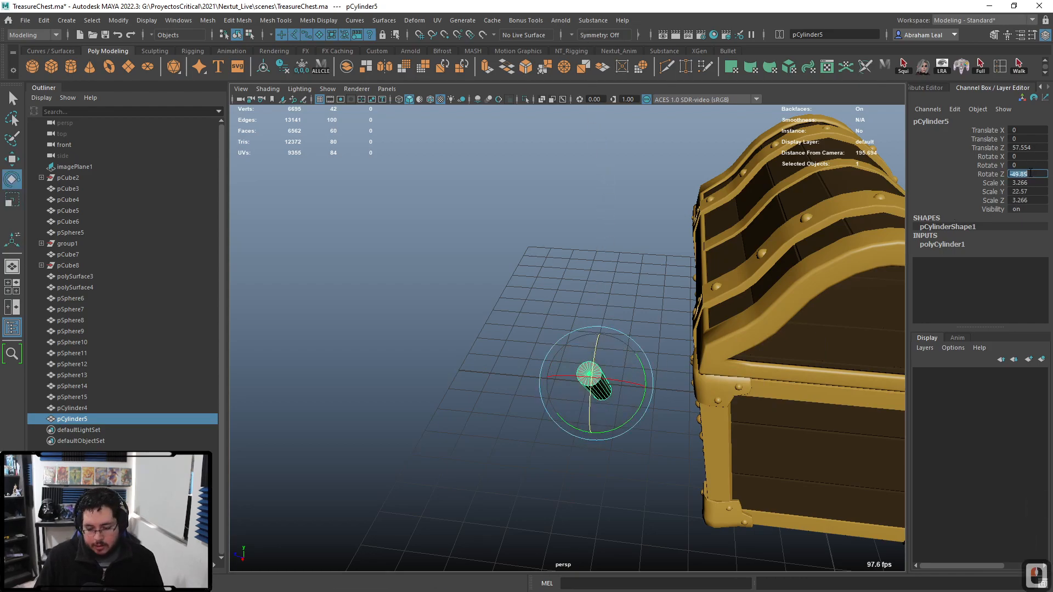
{"action": "type", "text": "90"}
{"action": "key", "text": "Return"}
- Move the cylinder up to lid-seam height and away from the chest, to about Y 53.8 and Z 73
{"action": "key", "text": "w"}
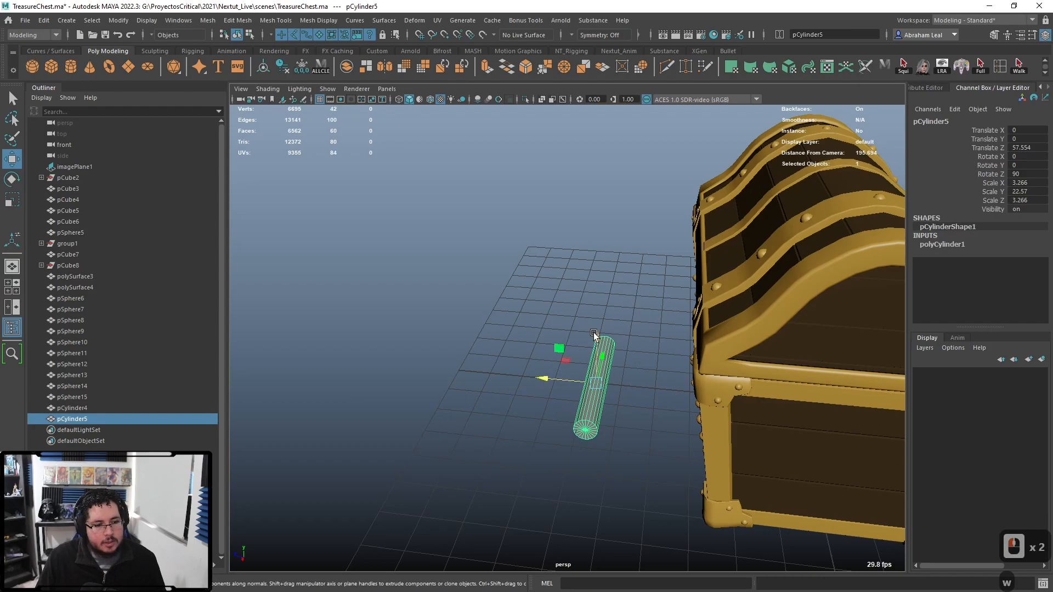
{"action": "left_click_drag", "start_coordinate": [594, 335], "coordinate": [584, 147]}
{"action": "scroll", "coordinate": [584, 147], "scroll_direction": "up", "scroll_amount": 3}
{"action": "middle_click_drag", "start_coordinate": [590, 158], "coordinate": [581, 250], "text": "alt"}
{"action": "left_click_drag", "start_coordinate": [571, 230], "coordinate": [487, 226]}
{"action": "left_click_drag", "start_coordinate": [488, 227], "coordinate": [680, 247], "text": "alt"}
{"action": "middle_click_drag", "start_coordinate": [539, 247], "coordinate": [700, 236], "text": "alt"}
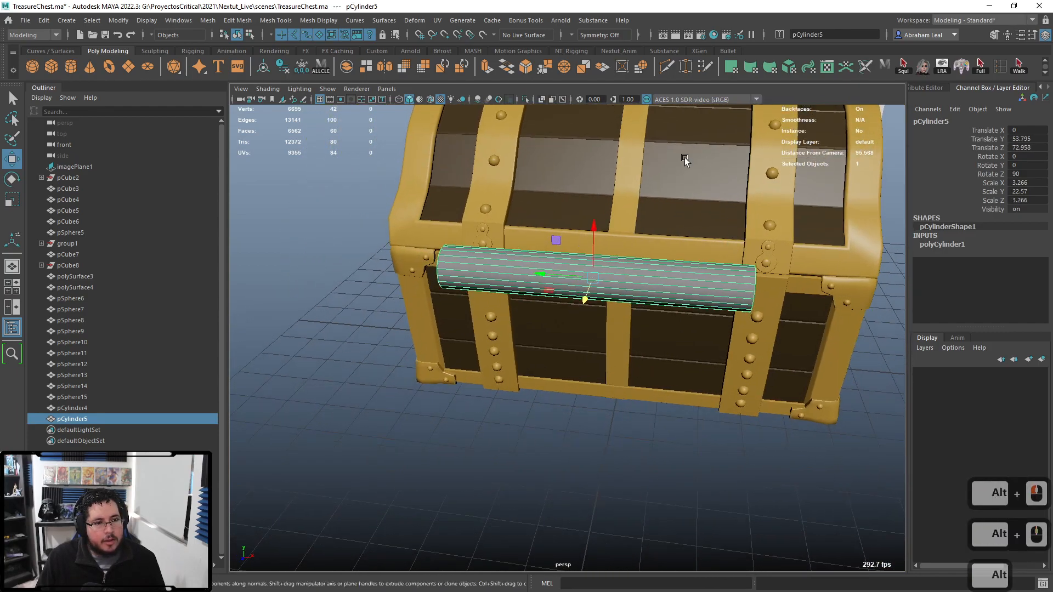
- Set the cylinder's axis subdivisions to 12
{"action": "left_click", "coordinate": [942, 244]}
{"action": "double_click", "coordinate": [1018, 271]}
{"action": "type", "text": "12"}
{"action": "key", "text": "Return"}
{"action": "left_click_drag", "start_coordinate": [659, 307], "coordinate": [616, 271], "text": "alt"}
{"action": "left_click", "coordinate": [615, 272]}
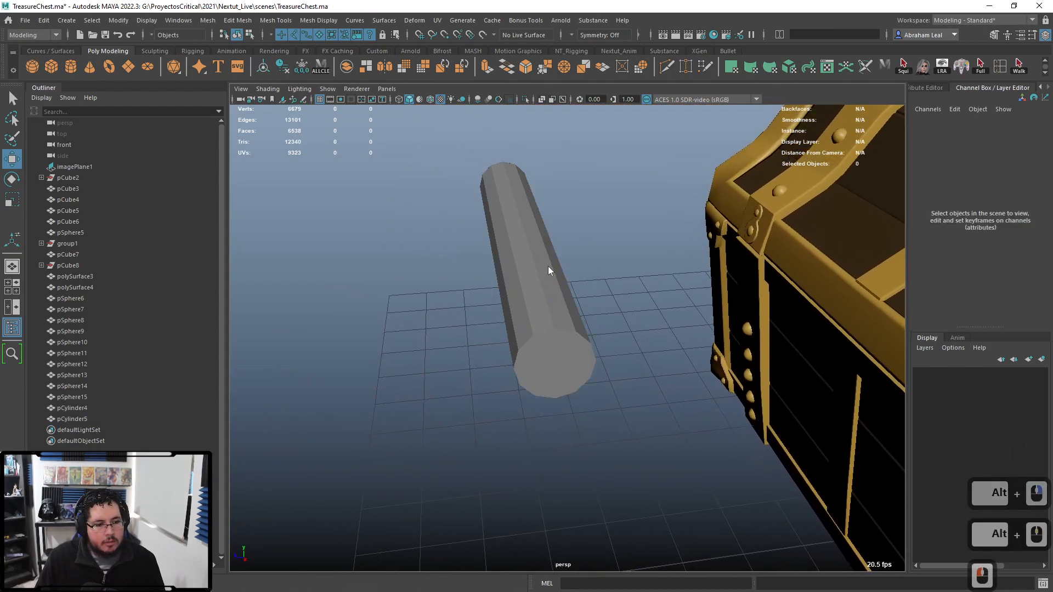
- Select all the cylinder's faces and apply Soften Edge to them
{"action": "right_click_drag", "start_coordinate": [549, 266], "coordinate": [549, 236]}
{"action": "left_click_drag", "start_coordinate": [561, 248], "coordinate": [551, 289], "text": "alt"}
{"action": "right_click", "coordinate": [532, 253]}
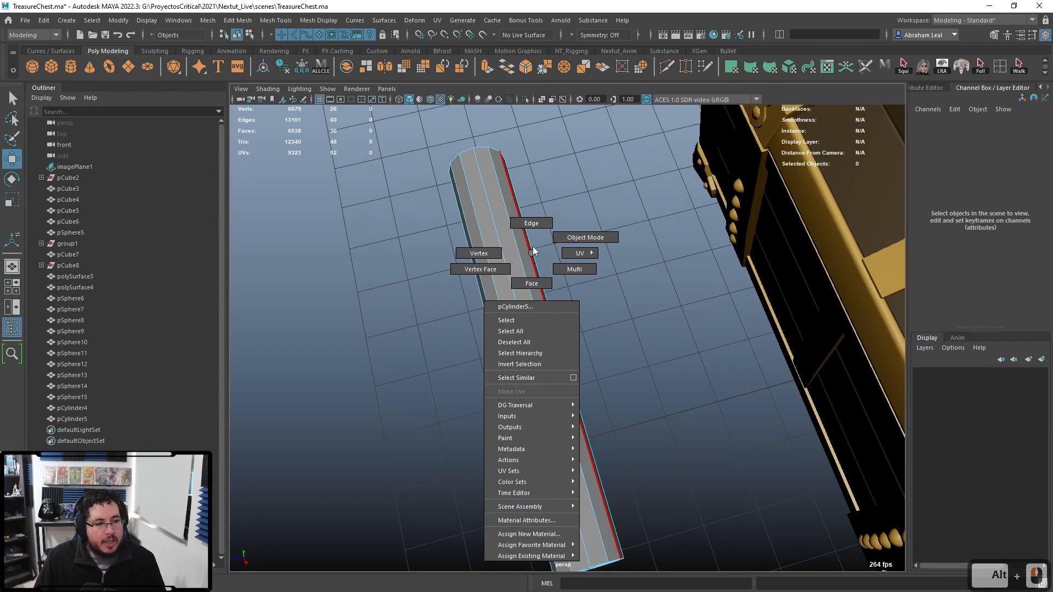
{"action": "right_click_drag", "start_coordinate": [532, 253], "coordinate": [532, 284]}
{"action": "left_click_drag", "start_coordinate": [590, 278], "coordinate": [449, 404]}
{"action": "left_click_drag", "start_coordinate": [553, 308], "coordinate": [563, 230], "text": "alt"}
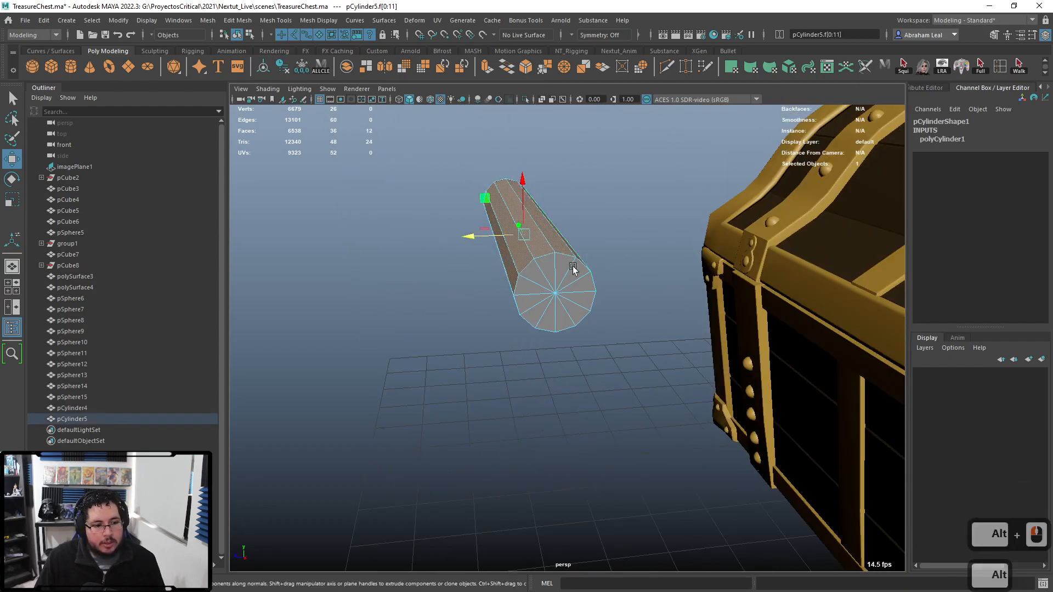
{"action": "left_click_drag", "start_coordinate": [566, 290], "coordinate": [485, 173], "text": "alt"}
{"action": "left_click", "coordinate": [323, 21]}
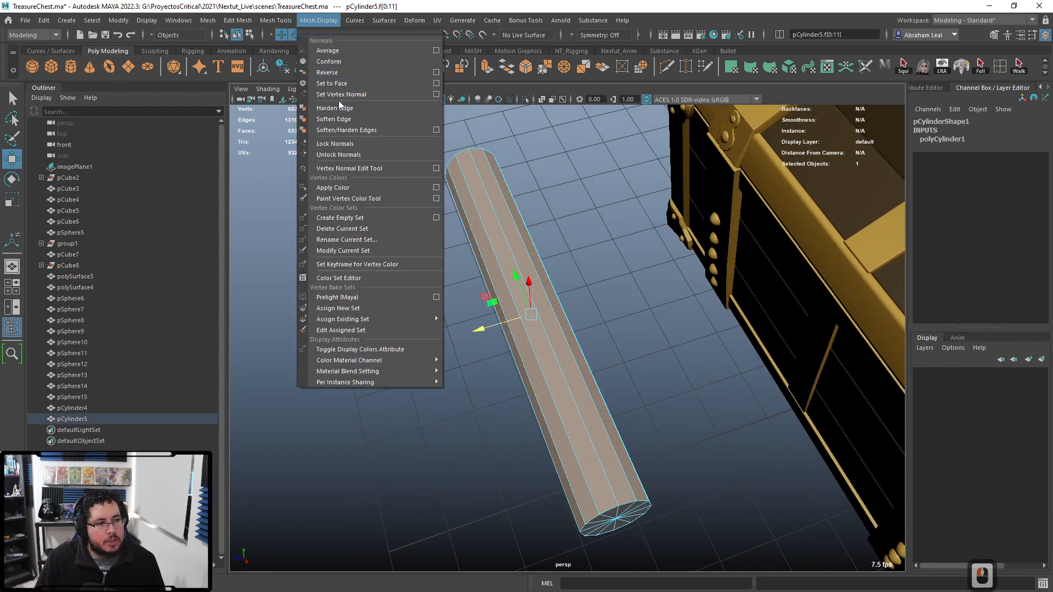
{"action": "left_click", "coordinate": [334, 119]}
{"action": "left_click", "coordinate": [567, 155]}
- Harden the border edge loops of both cylinder end caps and reselect the cylinder as an object
{"action": "left_click_drag", "start_coordinate": [567, 155], "coordinate": [541, 189], "text": "alt"}
{"action": "left_click_drag", "start_coordinate": [526, 320], "coordinate": [592, 284], "text": "alt"}
{"action": "right_click_drag", "start_coordinate": [592, 285], "coordinate": [617, 241], "text": "alt"}
{"action": "left_click", "coordinate": [620, 304]}
{"action": "double_click", "coordinate": [625, 282]}
{"action": "left_click_drag", "start_coordinate": [626, 283], "coordinate": [596, 299], "text": "alt"}
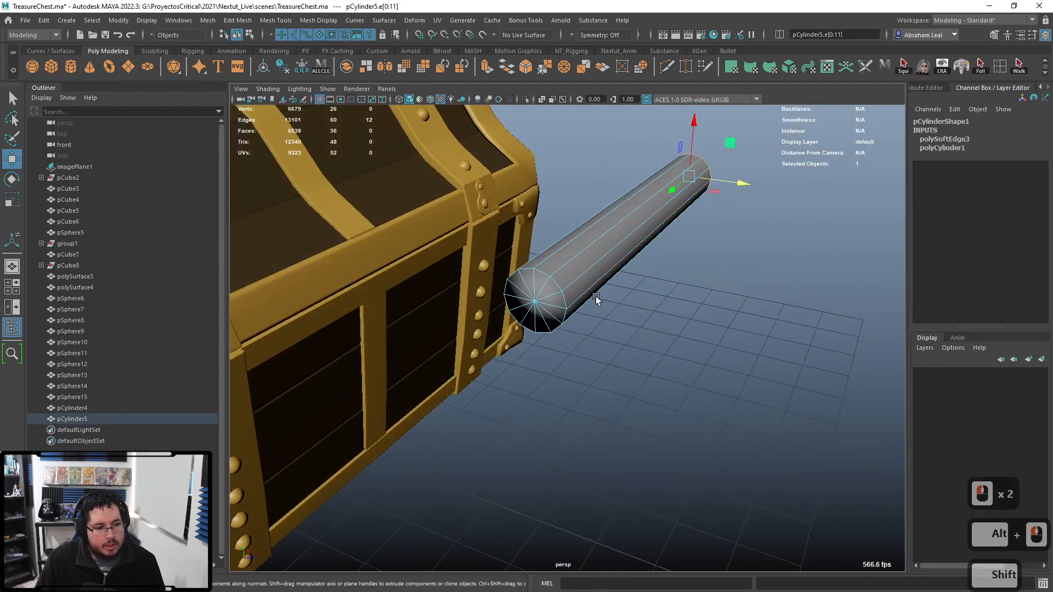
{"action": "double_click", "coordinate": [542, 275], "text": "shift"}
{"action": "left_click", "coordinate": [324, 24]}
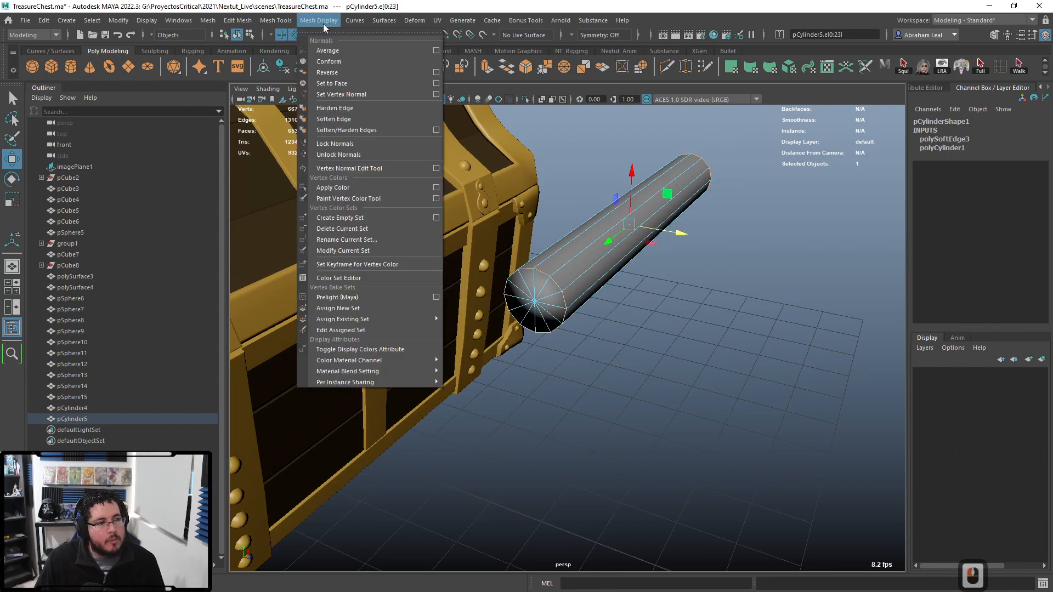
{"action": "left_click", "coordinate": [341, 106]}
{"action": "right_click_drag", "start_coordinate": [610, 233], "coordinate": [669, 203]}
{"action": "left_click", "coordinate": [765, 289]}
{"action": "left_click_drag", "start_coordinate": [765, 290], "coordinate": [554, 294], "text": "alt"}
{"action": "left_click", "coordinate": [554, 295]}
{"action": "left_click_drag", "start_coordinate": [623, 340], "coordinate": [618, 301], "text": "alt"}
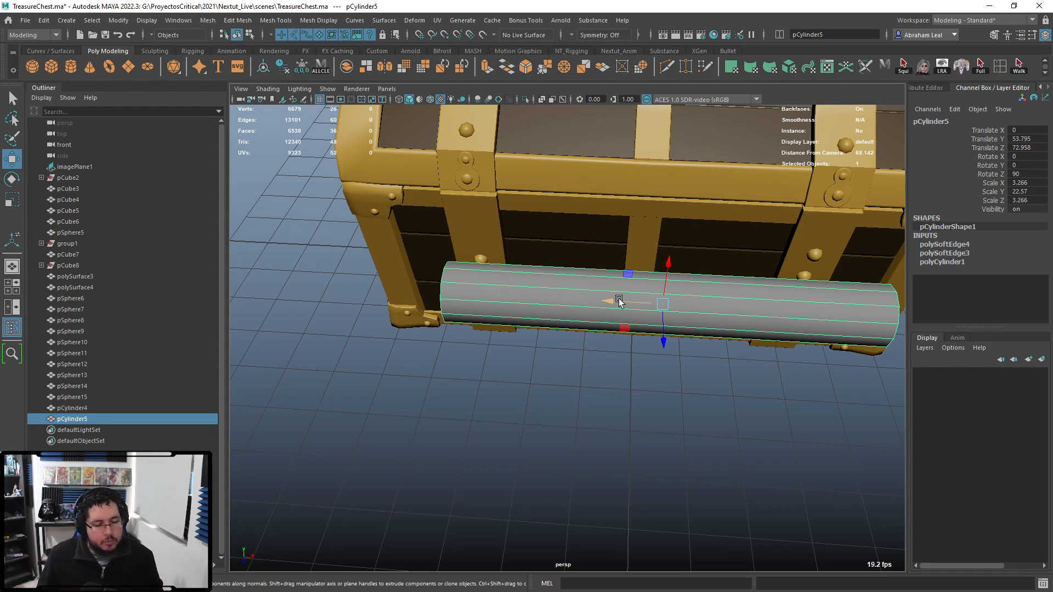
- Insert two edge loops around the cylinder with Multi-Cut, each about 20% in from an end
{"action": "left_click", "coordinate": [666, 66]}
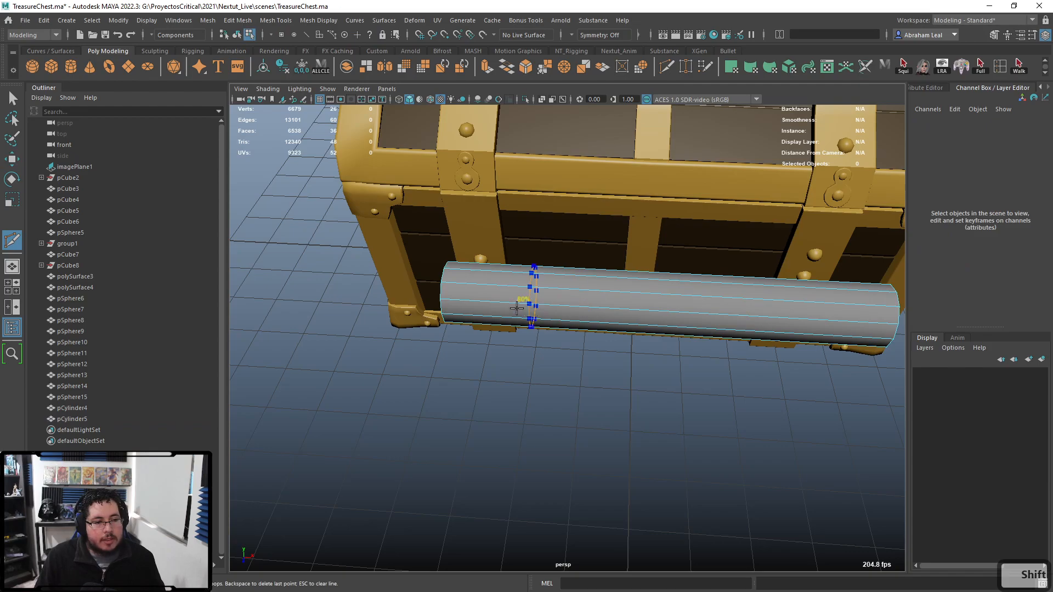
{"action": "left_click", "coordinate": [517, 308], "text": "ctrl+shift"}
{"action": "left_click", "coordinate": [804, 335], "text": "ctrl+shift"}
{"action": "key", "text": "q"}
- Bevel both inserted edge loops on the cylinder into narrow bands of faces
{"action": "right_click_drag", "start_coordinate": [638, 279], "coordinate": [638, 249]}
{"action": "double_click", "coordinate": [531, 291]}
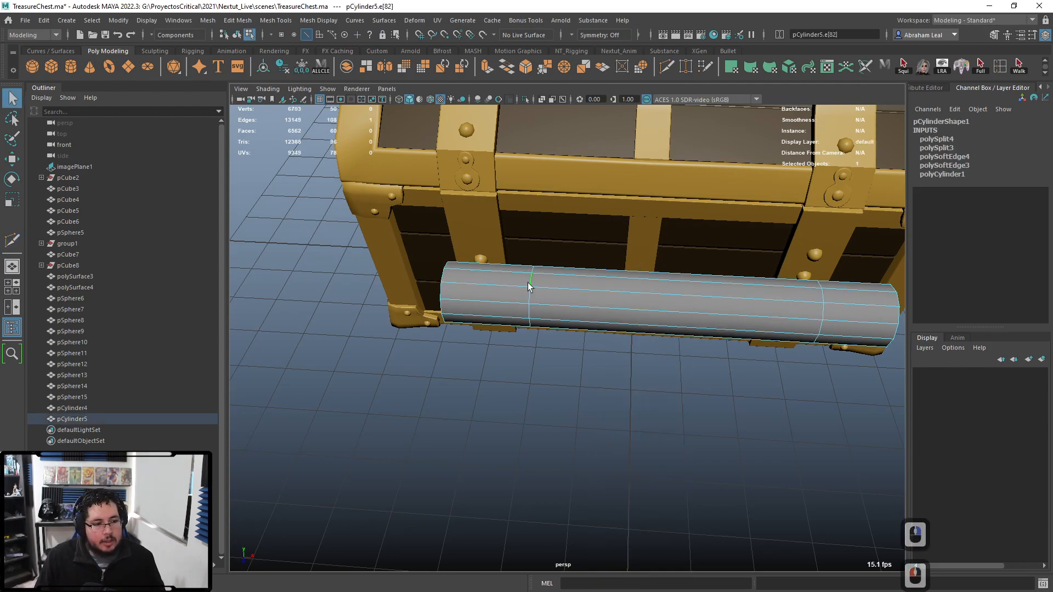
{"action": "double_click", "coordinate": [817, 296], "text": "shift"}
{"action": "key", "text": "ctrl+z"}
{"action": "double_click", "coordinate": [822, 298]}
{"action": "double_click", "coordinate": [529, 281], "text": "shift"}
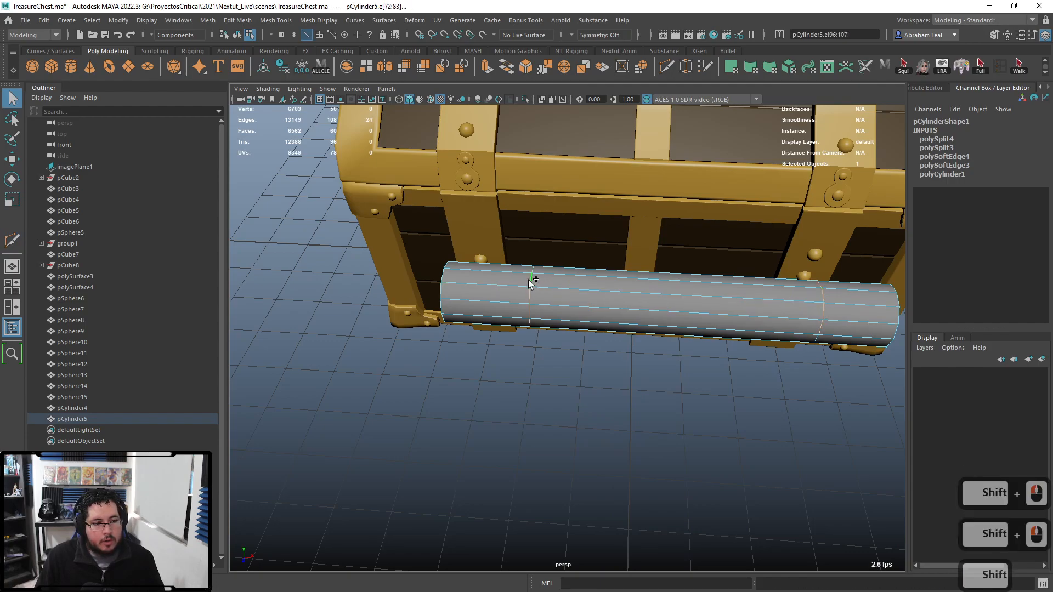
{"action": "middle_click_drag", "start_coordinate": [571, 308], "coordinate": [600, 336], "text": "alt"}
{"action": "right_click_drag", "start_coordinate": [604, 338], "coordinate": [620, 340], "text": "alt"}
{"action": "left_click", "coordinate": [524, 68]}
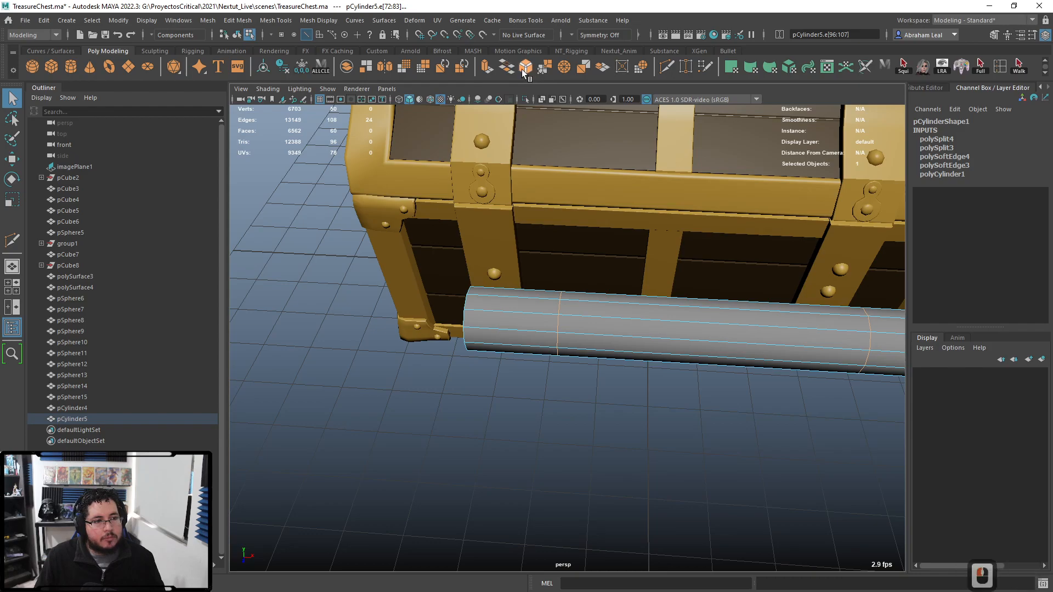
{"action": "middle_click_drag", "start_coordinate": [696, 322], "coordinate": [637, 312], "text": "alt"}
{"action": "left_click_drag", "start_coordinate": [741, 358], "coordinate": [491, 264], "text": "ctrl"}
- Extrude the narrow face band near the cylinder's positive X end inward with a Local Translate Z of about -0.573
{"action": "right_click", "coordinate": [491, 263]}
{"action": "right_click_drag", "start_coordinate": [497, 284], "coordinate": [495, 296]}
{"action": "left_click", "coordinate": [497, 232]}
{"action": "double_click", "coordinate": [504, 255], "text": "shift"}
{"action": "middle_click_drag", "start_coordinate": [798, 269], "coordinate": [603, 332], "text": "alt"}
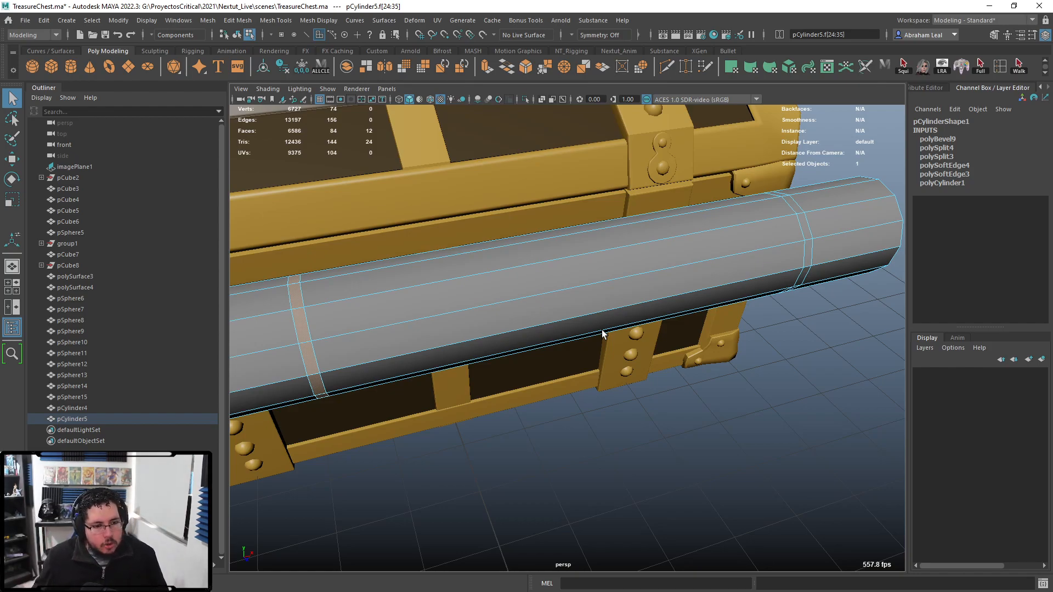
{"action": "left_click", "coordinate": [809, 232]}
{"action": "double_click", "coordinate": [812, 252], "text": "shift"}
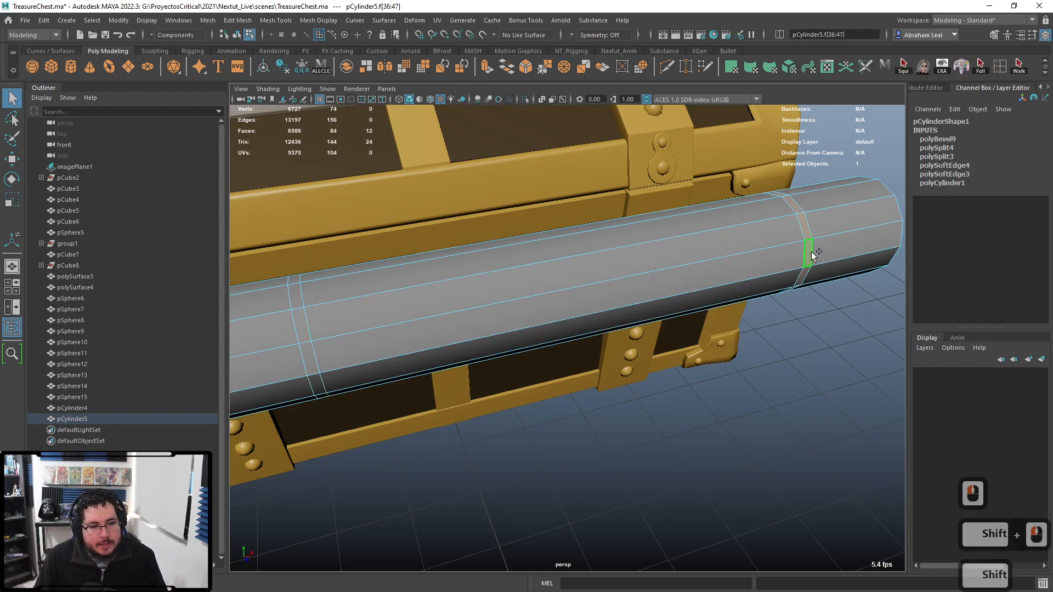
{"action": "left_click", "coordinate": [811, 253], "text": "shift"}
{"action": "left_click", "coordinate": [811, 252], "text": "shift"}
{"action": "key", "text": "ctrl+e"}
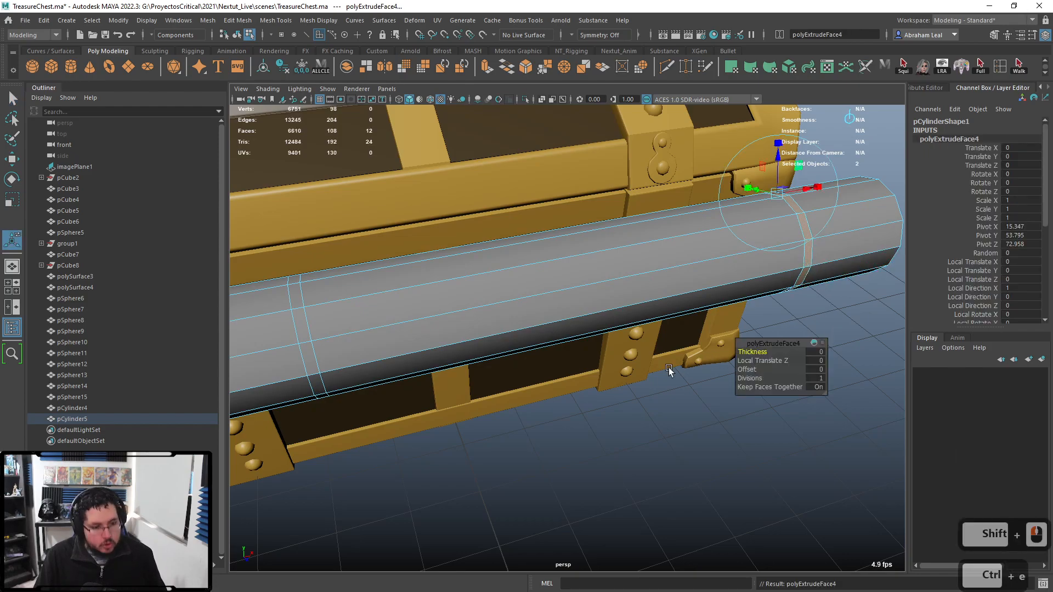
{"action": "left_click_drag", "start_coordinate": [677, 365], "coordinate": [706, 294], "text": "alt"}
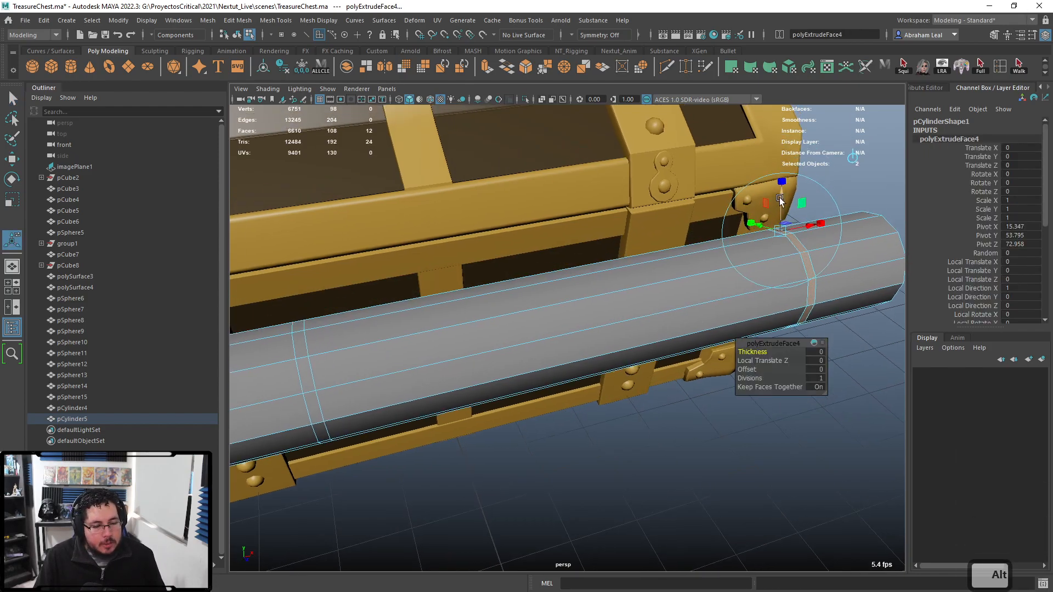
{"action": "left_click_drag", "start_coordinate": [776, 201], "coordinate": [776, 207]}
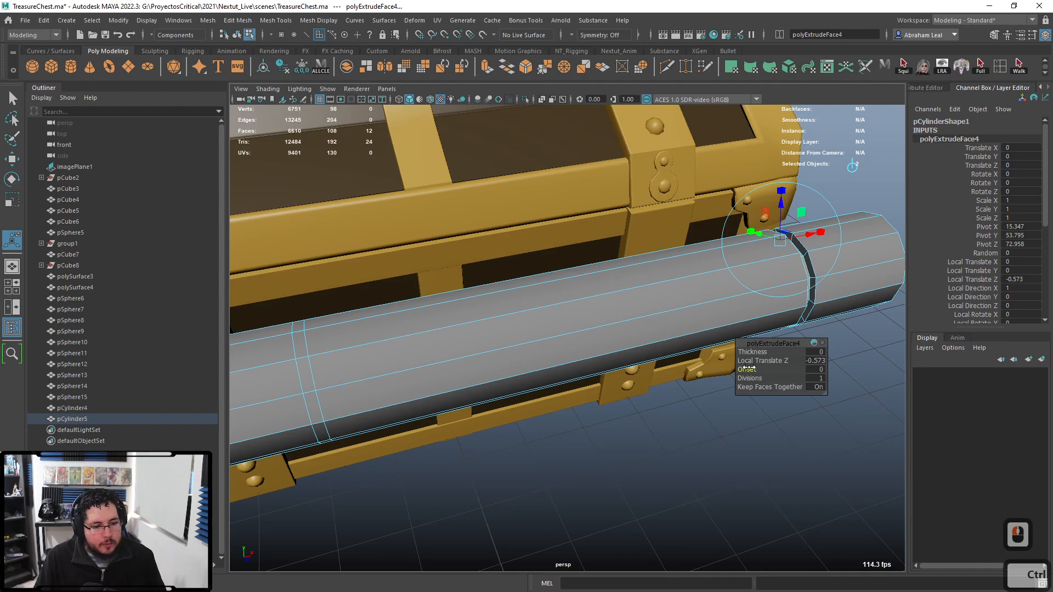
- Try an offset of 0.1 on the groove extrusion and undo it
{"action": "left_click_drag", "start_coordinate": [754, 366], "coordinate": [756, 363], "text": "ctrl"}
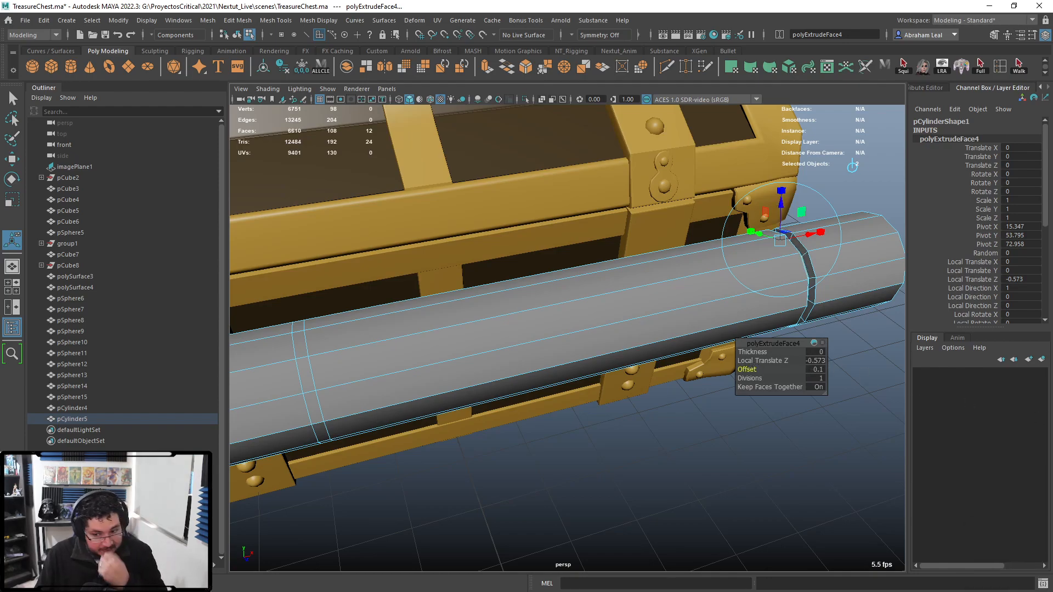
{"action": "key", "text": "alt+Tab"}
{"action": "key", "text": "alt+Tab"}
{"action": "key", "text": "alt+Tab"}
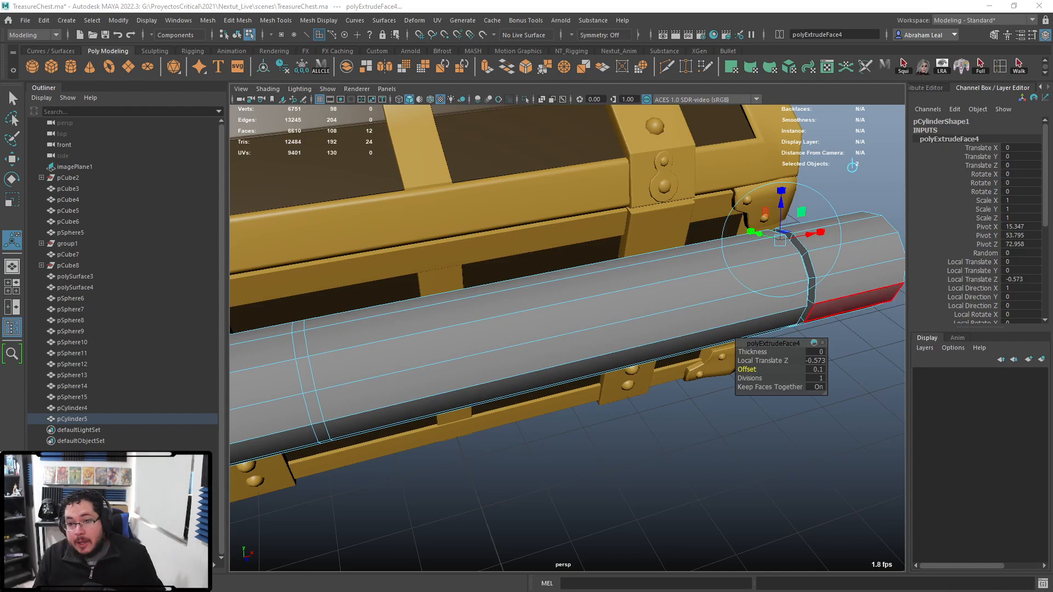
{"action": "right_click_drag", "start_coordinate": [738, 362], "coordinate": [686, 414], "text": "alt"}
{"action": "key", "text": "ctrl+z"}
- Adjust the groove extrusion's offset, return the cylinder to object mode and check the groove's shape
{"action": "left_click_drag", "start_coordinate": [686, 414], "coordinate": [658, 409], "text": "alt"}
{"action": "middle_click_drag", "start_coordinate": [659, 409], "coordinate": [595, 427], "text": "alt"}
{"action": "right_click_drag", "start_coordinate": [595, 427], "coordinate": [808, 380], "text": "alt"}
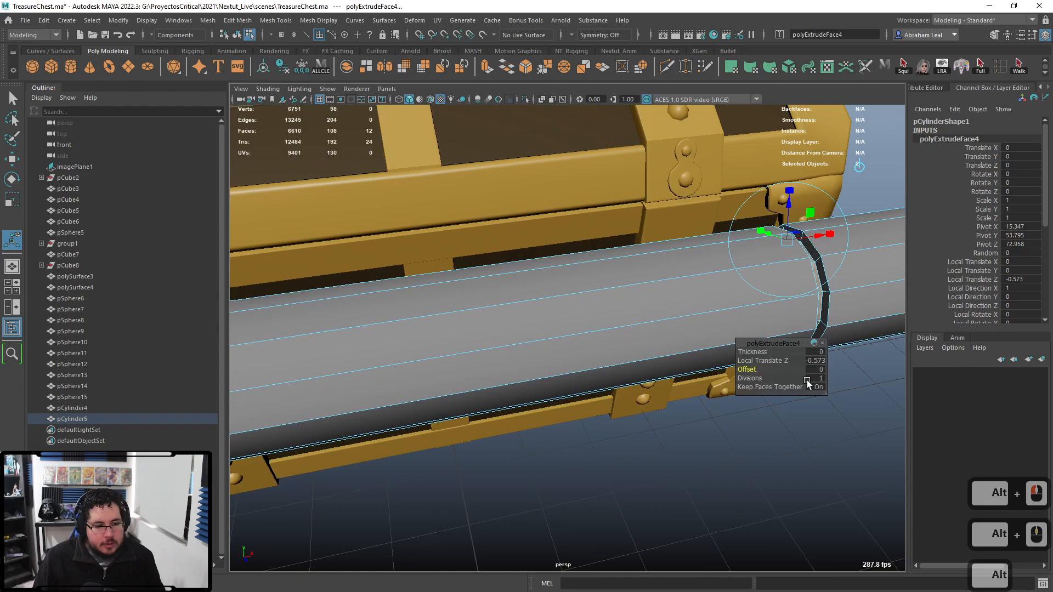
{"action": "left_click_drag", "start_coordinate": [740, 370], "coordinate": [662, 347], "text": "ctrl"}
{"action": "right_click_drag", "start_coordinate": [672, 280], "coordinate": [725, 263]}
{"action": "left_click", "coordinate": [613, 479]}
{"action": "right_click_drag", "start_coordinate": [613, 479], "coordinate": [591, 430], "text": "alt"}
{"action": "middle_click_drag", "start_coordinate": [592, 430], "coordinate": [542, 463], "text": "alt"}
{"action": "right_click_drag", "start_coordinate": [553, 373], "coordinate": [584, 371], "text": "alt"}
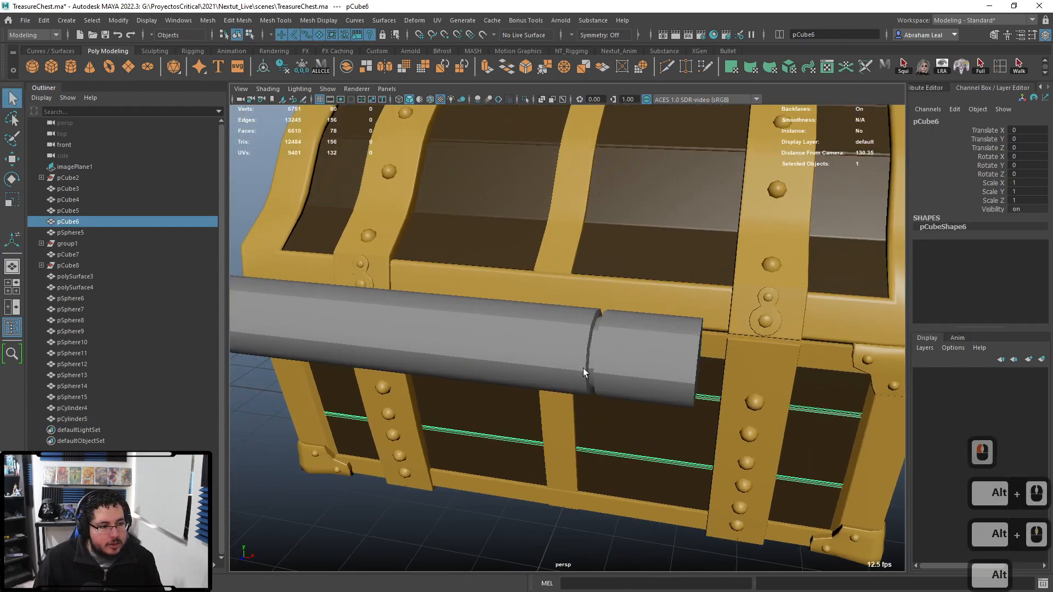
- Bevel the edge loops around the cylinder's groove and return to object mode
{"action": "left_click", "coordinate": [583, 371]}
{"action": "scroll", "coordinate": [601, 329], "scroll_direction": "up", "scroll_amount": 4}
{"action": "right_click_drag", "start_coordinate": [602, 330], "coordinate": [610, 296]}
{"action": "double_click", "coordinate": [627, 298]}
{"action": "double_click", "coordinate": [645, 298], "text": "shift"}
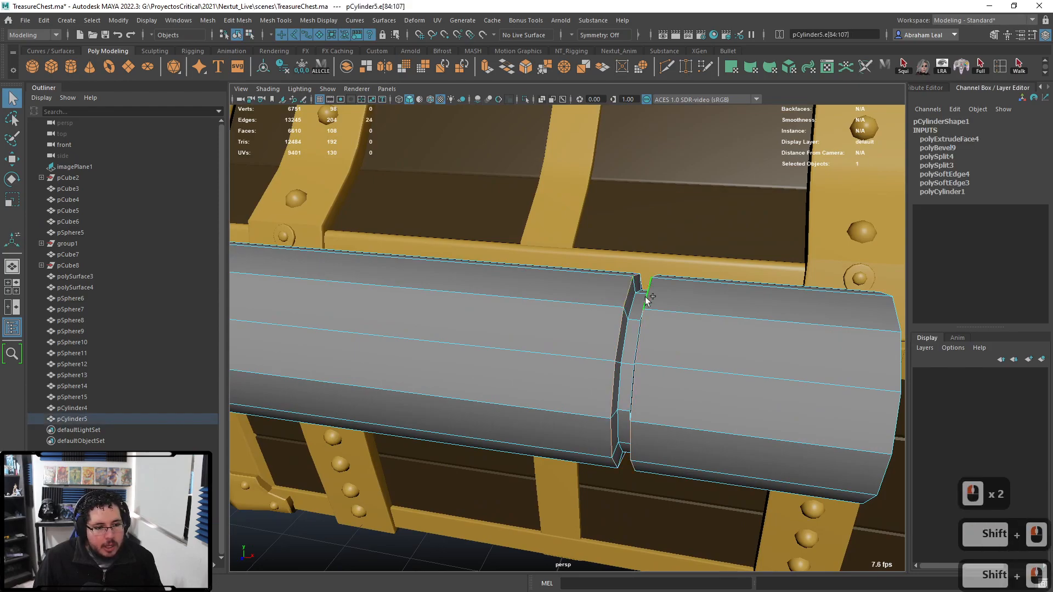
{"action": "double_click", "coordinate": [634, 301], "text": "shift"}
{"action": "left_click_drag", "start_coordinate": [635, 301], "coordinate": [672, 285], "text": "alt"}
{"action": "left_click", "coordinate": [524, 67]}
{"action": "scroll", "coordinate": [673, 279], "scroll_direction": "down", "scroll_amount": 3}
{"action": "right_click_drag", "start_coordinate": [673, 278], "coordinate": [736, 256]}
- Examine the bevelled groove up close and compare the cylinder with the size of the chest
{"action": "scroll", "coordinate": [658, 363], "scroll_direction": "down", "scroll_amount": 3}
{"action": "left_click", "coordinate": [571, 469]}
{"action": "scroll", "coordinate": [628, 343], "scroll_direction": "down", "scroll_amount": 8}
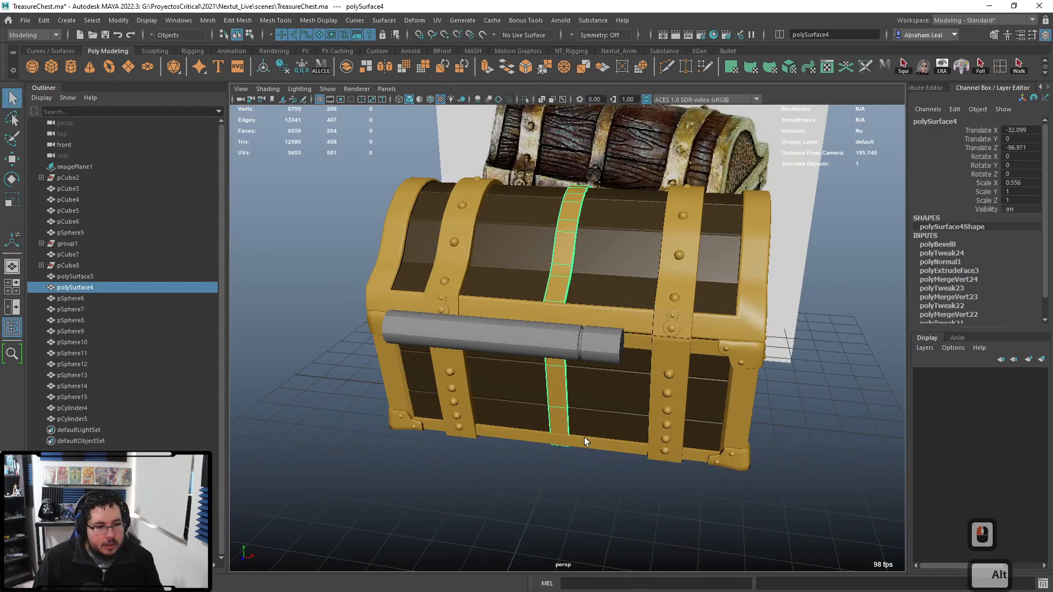
{"action": "middle_click_drag", "start_coordinate": [587, 434], "coordinate": [595, 423], "text": "alt"}
{"action": "right_click_drag", "start_coordinate": [594, 423], "coordinate": [648, 386], "text": "alt"}
{"action": "right_click_drag", "start_coordinate": [609, 342], "coordinate": [650, 317], "text": "alt"}
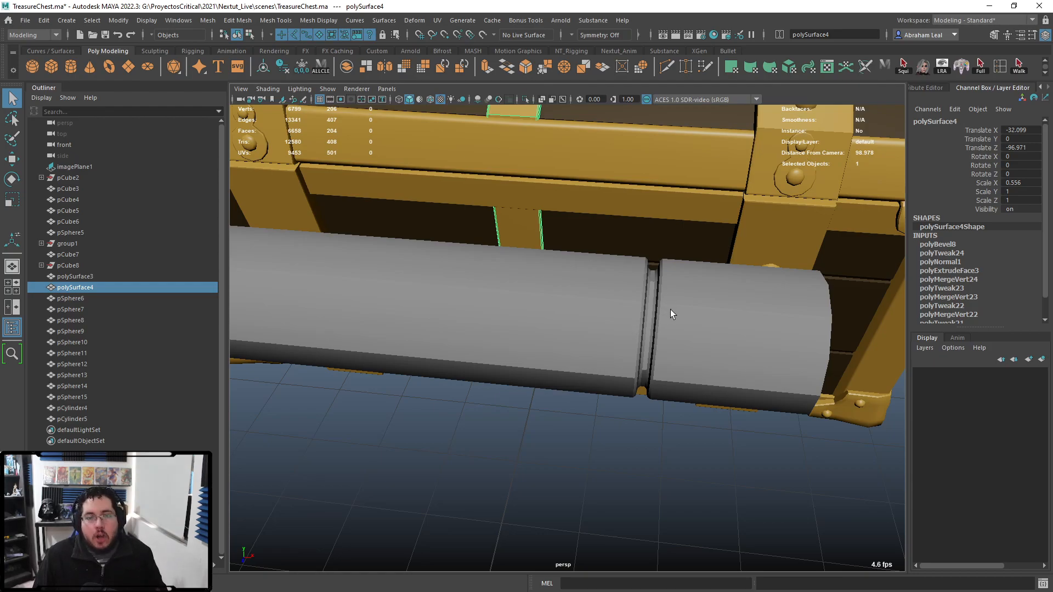
- Extrude the cylinder's end cap faces inward with an offset of 0.94
{"action": "scroll", "coordinate": [673, 289], "scroll_direction": "down", "scroll_amount": 6}
{"action": "scroll", "coordinate": [671, 361], "scroll_direction": "up", "scroll_amount": 5}
{"action": "left_click_drag", "start_coordinate": [671, 361], "coordinate": [491, 329], "text": "alt"}
{"action": "middle_click_drag", "start_coordinate": [491, 329], "coordinate": [587, 342], "text": "alt"}
{"action": "left_click", "coordinate": [562, 264]}
{"action": "right_click_drag", "start_coordinate": [563, 263], "coordinate": [533, 263]}
{"action": "left_click", "coordinate": [562, 278]}
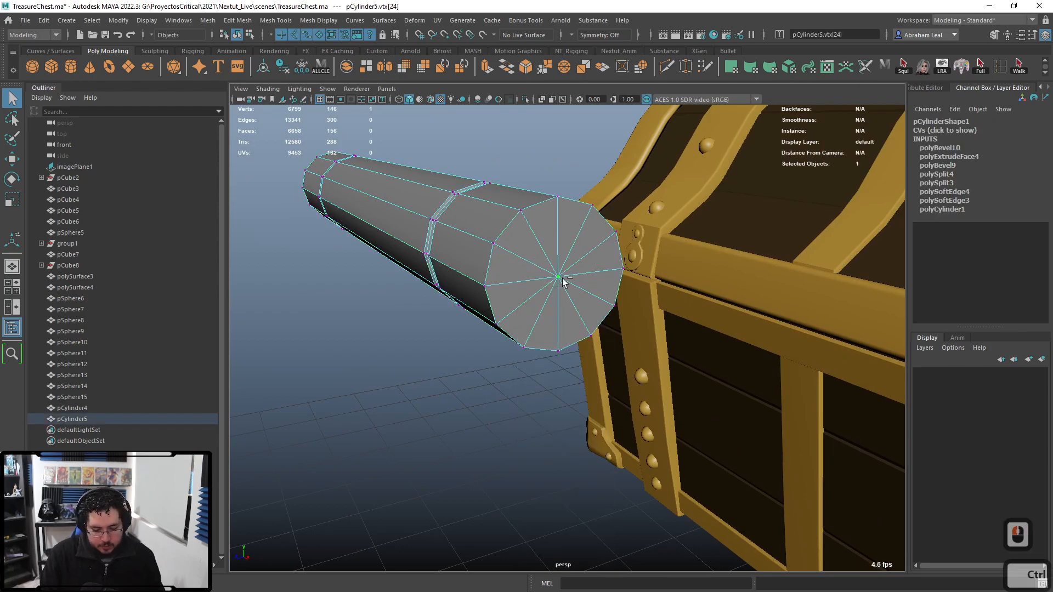
{"action": "key", "text": "ctrl+F11"}
{"action": "key", "text": "ctrl+e"}
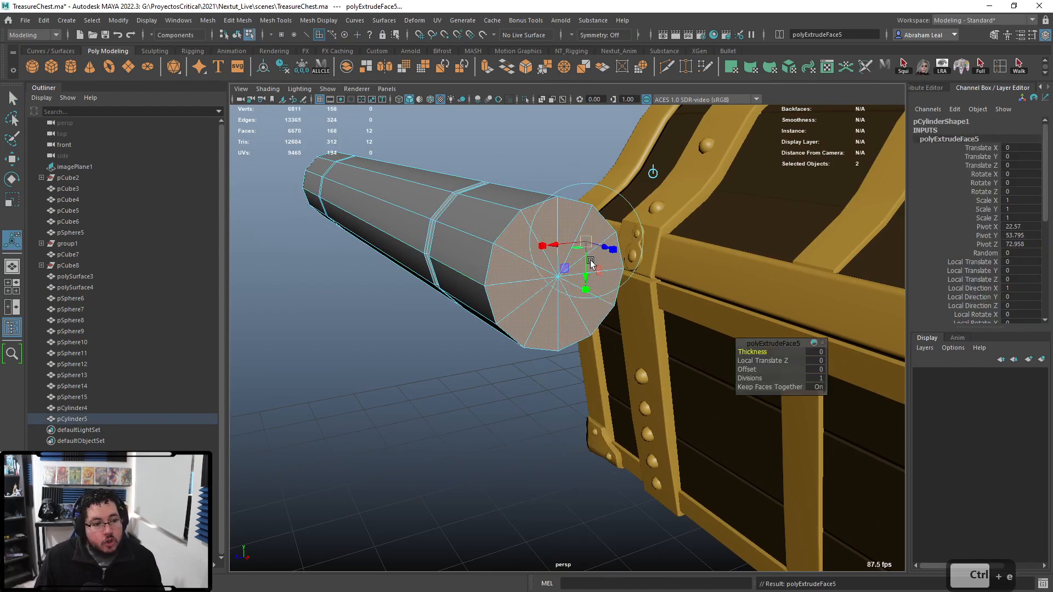
{"action": "mouse_move", "coordinate": [751, 368]}
{"action": "left_mouse_down"}
{"action": "mouse_move", "coordinate": [783, 358]}
{"action": "mouse_move", "coordinate": [768, 370]}
{"action": "left_mouse_up"}
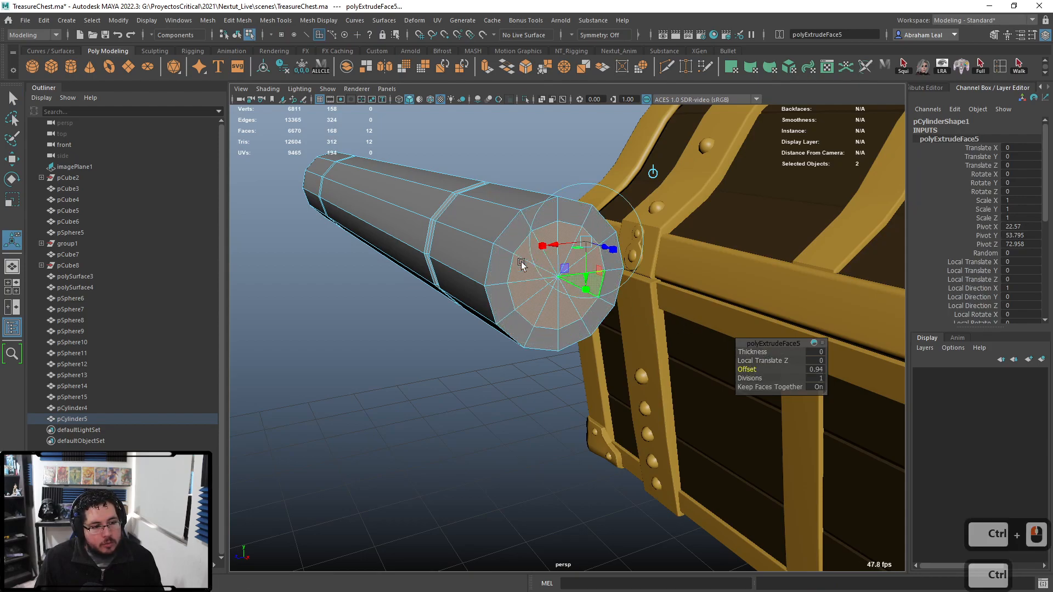
- Bevel the inner edge loop on the cylinder's end cap with a fraction of about 0.3
{"action": "right_click_drag", "start_coordinate": [506, 262], "coordinate": [520, 228]}
{"action": "double_click", "coordinate": [523, 240]}
{"action": "key", "text": "ctrl+e"}
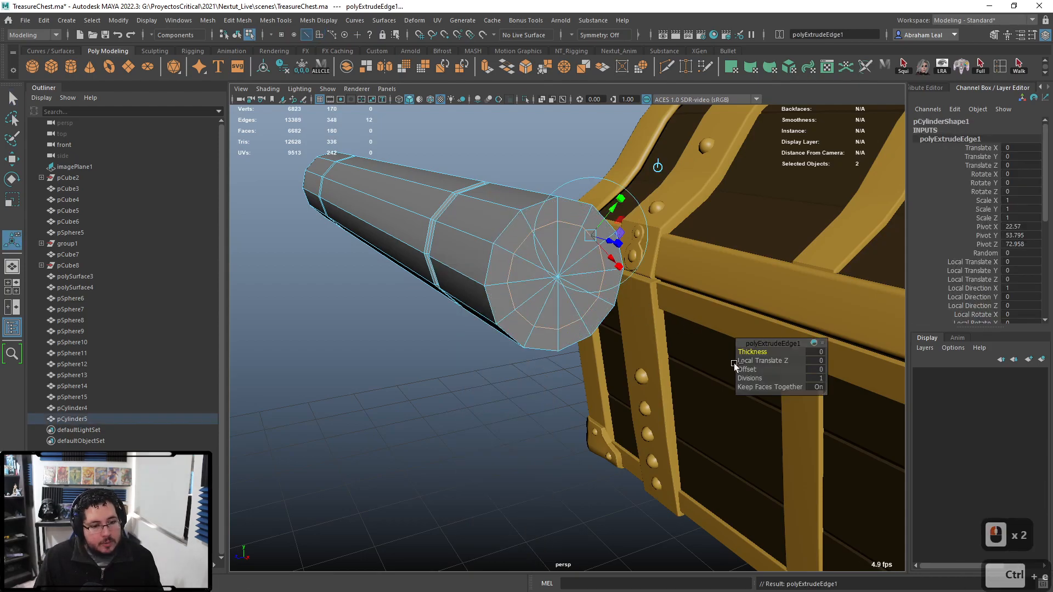
{"action": "key", "text": "ctrl+z"}
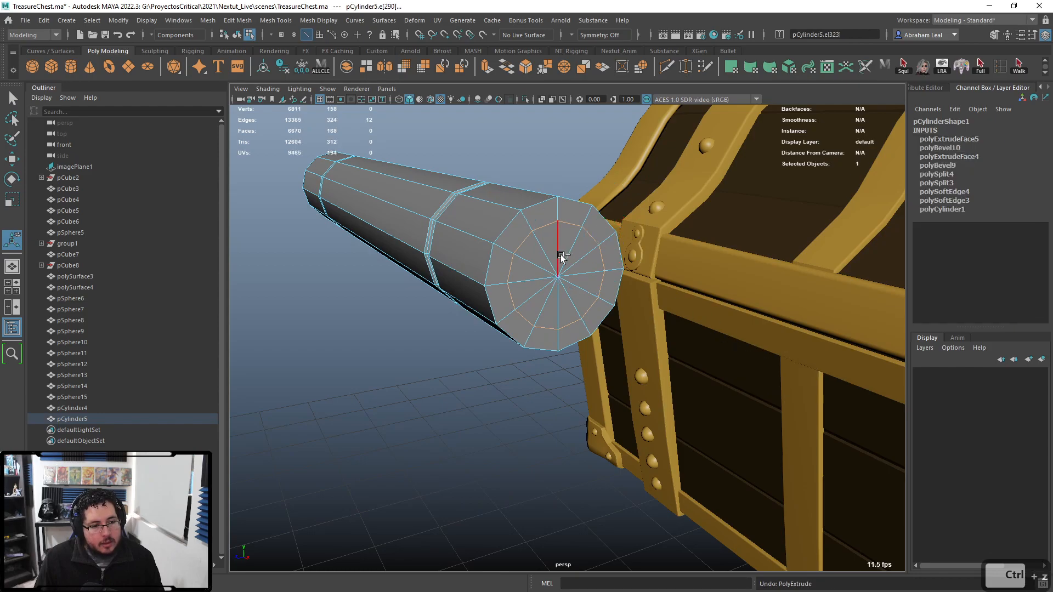
{"action": "left_click", "coordinate": [526, 67]}
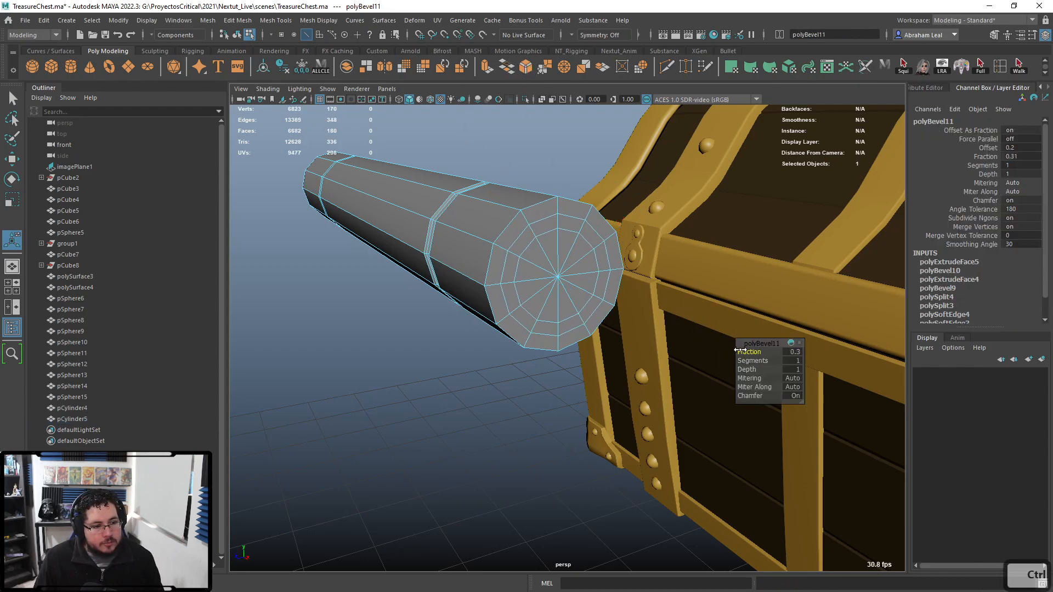
- Extrude the thin ring of faces on the end cap into a groove with Local Translate Z -0.293 and offset 0.06
{"action": "right_click_drag", "start_coordinate": [455, 296], "coordinate": [583, 306], "text": "alt"}
{"action": "middle_click_drag", "start_coordinate": [583, 306], "coordinate": [616, 373], "text": "alt"}
{"action": "right_click_drag", "start_coordinate": [487, 205], "coordinate": [430, 224]}
{"action": "double_click", "coordinate": [446, 136], "text": "shift"}
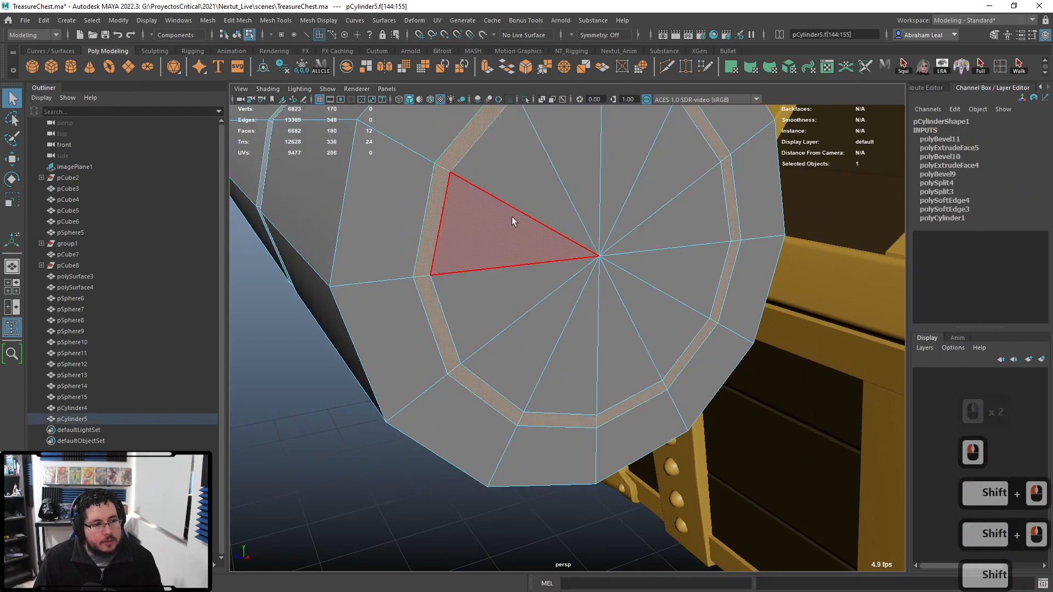
{"action": "left_click_drag", "start_coordinate": [510, 218], "coordinate": [566, 341], "text": "alt"}
{"action": "key", "text": "ctrl+e"}
{"action": "left_click_drag", "start_coordinate": [656, 287], "coordinate": [648, 283]}
{"action": "left_click_drag", "start_coordinate": [749, 367], "coordinate": [755, 368], "text": "ctrl"}
{"action": "left_click_drag", "start_coordinate": [670, 355], "coordinate": [617, 322], "text": "alt"}
{"action": "left_click_drag", "start_coordinate": [736, 371], "coordinate": [744, 370], "text": "ctrl"}
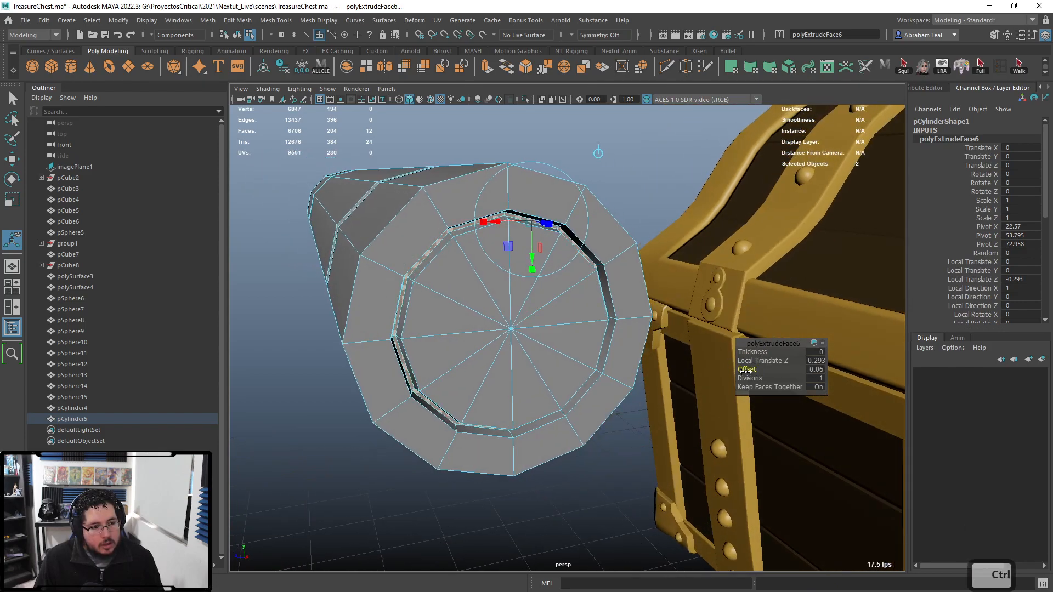
- Bevel the two border edge loops of the end cap's ring groove and return the cylinder to object mode
{"action": "right_click_drag", "start_coordinate": [497, 264], "coordinate": [470, 208]}
{"action": "double_click", "coordinate": [467, 206]}
{"action": "double_click", "coordinate": [476, 232], "text": "shift"}
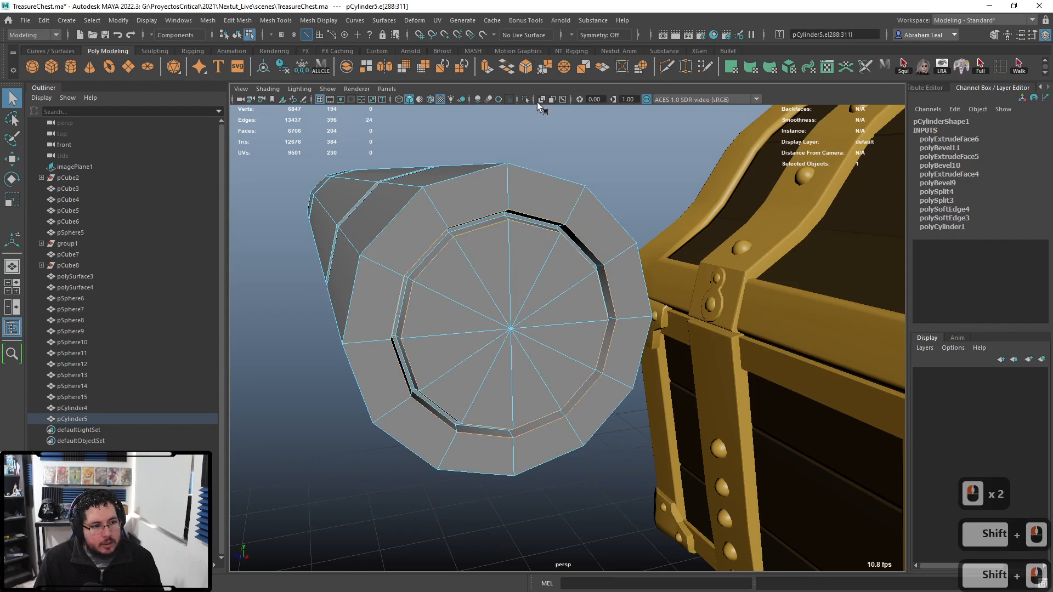
{"action": "left_click", "coordinate": [525, 67]}
{"action": "right_click_drag", "start_coordinate": [519, 258], "coordinate": [591, 166]}
{"action": "scroll", "coordinate": [590, 166], "scroll_direction": "down", "scroll_amount": 7}
{"action": "left_click", "coordinate": [590, 167]}
- Mirror the cylinder across the world X axis with cut geometry and combine enabled, and close the mirror options
{"action": "scroll", "coordinate": [525, 318], "scroll_direction": "down", "scroll_amount": 4}
{"action": "left_click_drag", "start_coordinate": [525, 319], "coordinate": [502, 334], "text": "alt"}
{"action": "scroll", "coordinate": [529, 352], "scroll_direction": "up", "scroll_amount": 5}
{"action": "left_click", "coordinate": [505, 298]}
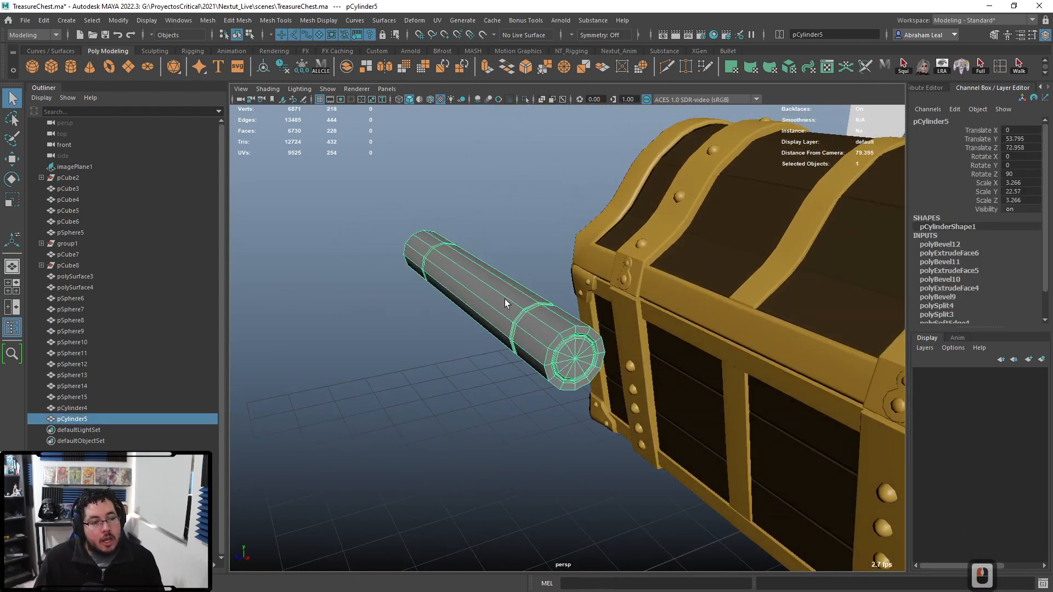
{"action": "right_click_drag", "start_coordinate": [505, 299], "coordinate": [558, 402], "text": "shift"}
{"action": "left_click", "coordinate": [256, 199]}
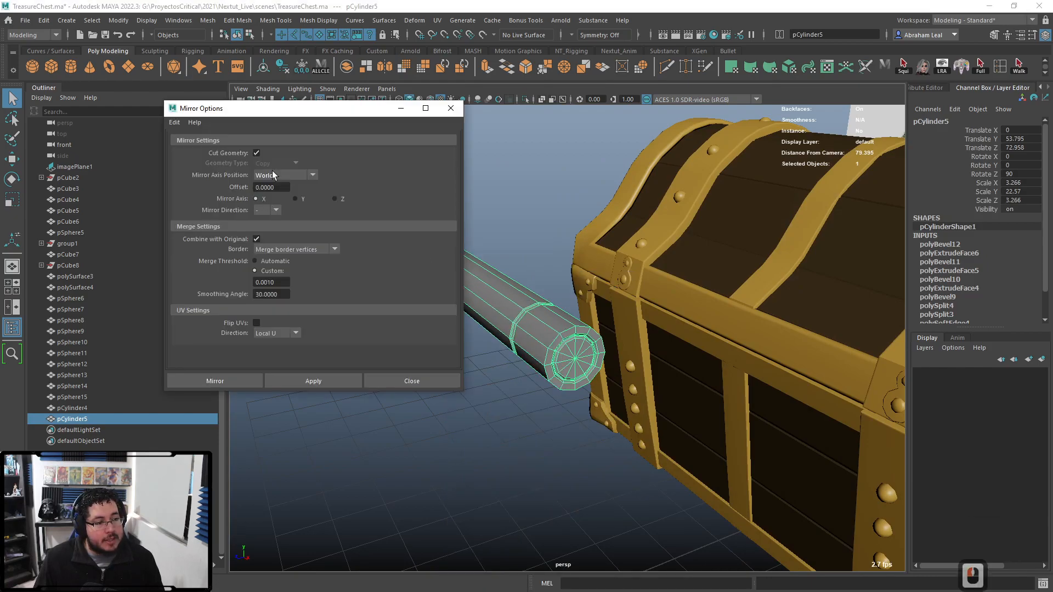
{"action": "left_click", "coordinate": [306, 380]}
{"action": "left_click_drag", "start_coordinate": [537, 340], "coordinate": [573, 289], "text": "alt"}
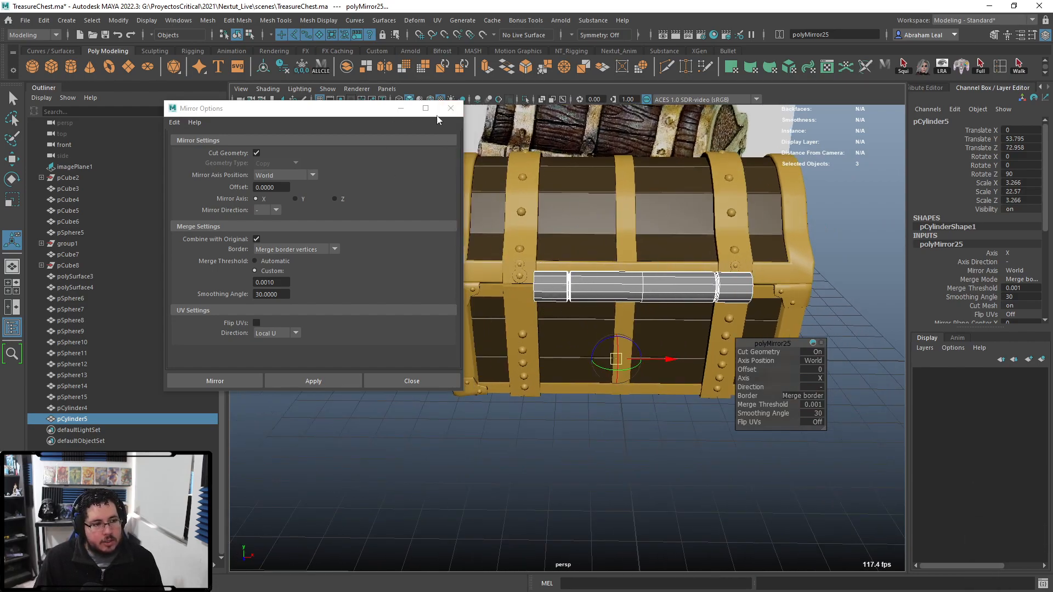
{"action": "left_click", "coordinate": [450, 108]}
- Move the mirrored cylinder with vertex snapping onto the riveted strap plate where the lid meets the chest body
{"action": "left_click", "coordinate": [602, 482]}
{"action": "left_click_drag", "start_coordinate": [601, 482], "coordinate": [544, 396], "text": "alt"}
{"action": "left_click", "coordinate": [627, 299]}
{"action": "left_click_drag", "start_coordinate": [627, 298], "coordinate": [512, 370], "text": "alt"}
{"action": "key", "text": "w"}
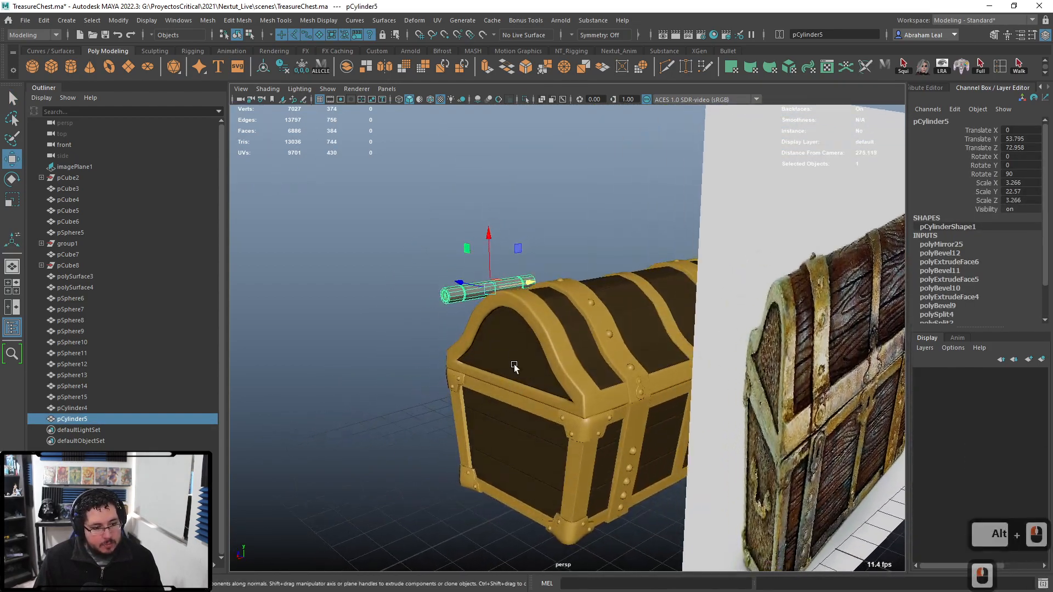
{"action": "key", "text": "v"}
{"action": "left_click_drag", "start_coordinate": [490, 287], "coordinate": [642, 395]}
{"action": "key", "text": "4"}
{"action": "right_click_drag", "start_coordinate": [642, 395], "coordinate": [601, 464], "text": "alt"}
{"action": "middle_click_drag", "start_coordinate": [602, 464], "coordinate": [620, 397], "text": "alt"}
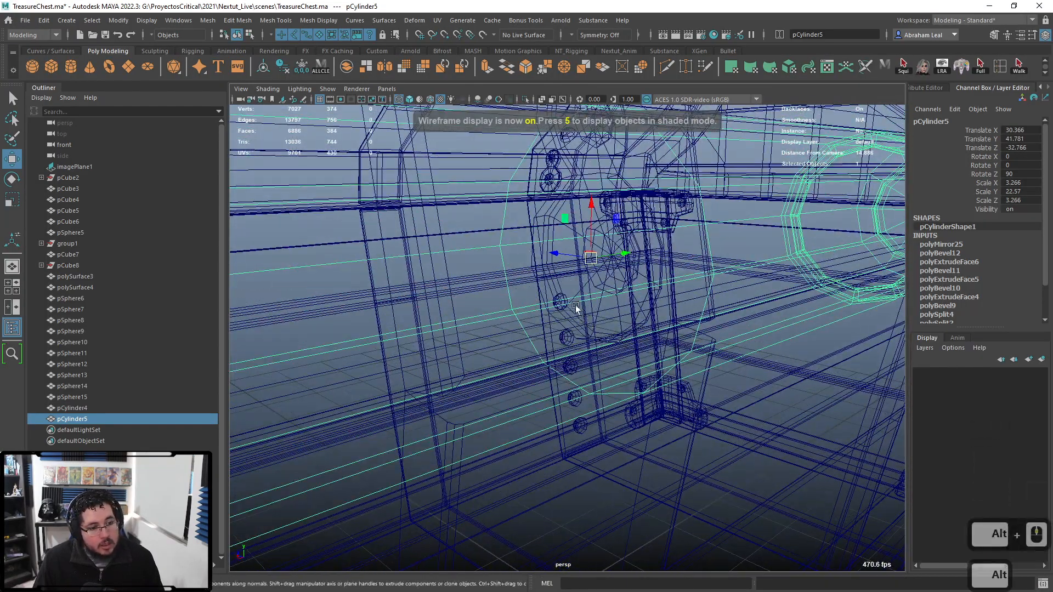
{"action": "key", "text": "v"}
{"action": "mouse_move", "coordinate": [594, 260]}
{"action": "left_mouse_down"}
{"action": "mouse_move", "coordinate": [627, 256]}
{"action": "mouse_move", "coordinate": [619, 379]}
{"action": "mouse_move", "coordinate": [456, 393]}
{"action": "mouse_move", "coordinate": [501, 373]}
{"action": "left_mouse_up"}
{"action": "scroll", "coordinate": [621, 290], "scroll_direction": "down", "scroll_amount": 10}
- Scale the cylinder down to about 1.038 × 5.398 × 1.038 and position it along the lid seam beneath the strap's riveted plate
{"action": "key", "text": "6"}
{"action": "scroll", "coordinate": [582, 345], "scroll_direction": "up", "scroll_amount": 4}
{"action": "key", "text": "r"}
{"action": "key", "text": "w"}
{"action": "left_click_drag", "start_coordinate": [620, 344], "coordinate": [605, 291]}
{"action": "right_click_drag", "start_coordinate": [603, 329], "coordinate": [637, 369], "text": "alt"}
{"action": "left_click_drag", "start_coordinate": [636, 369], "coordinate": [487, 348], "text": "alt"}
{"action": "key", "text": "r"}
{"action": "left_click_drag", "start_coordinate": [550, 336], "coordinate": [637, 361]}
{"action": "middle_click_drag", "start_coordinate": [768, 366], "coordinate": [677, 367], "text": "alt"}
{"action": "right_click_drag", "start_coordinate": [677, 367], "coordinate": [631, 357], "text": "alt"}
{"action": "left_click", "coordinate": [722, 456]}
{"action": "scroll", "coordinate": [682, 359], "scroll_direction": "up", "scroll_amount": 3}
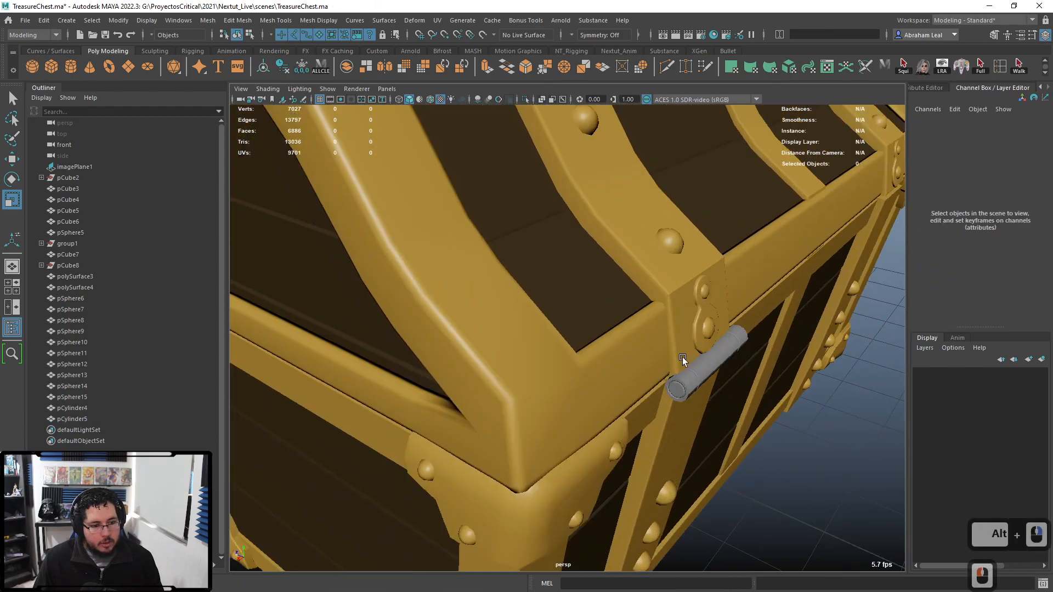
- Bevel the outer edge loops at both ends of the hinge cylinder and return to object mode
{"action": "scroll", "coordinate": [682, 359], "scroll_direction": "up", "scroll_amount": 3}
{"action": "middle_click_drag", "start_coordinate": [825, 400], "coordinate": [751, 367], "text": "alt"}
{"action": "left_click", "coordinate": [753, 364]}
{"action": "right_click_drag", "start_coordinate": [754, 365], "coordinate": [823, 533]}
{"action": "left_click", "coordinate": [824, 467]}
{"action": "left_click", "coordinate": [716, 369]}
{"action": "right_click_drag", "start_coordinate": [716, 369], "coordinate": [721, 286]}
{"action": "double_click", "coordinate": [719, 379]}
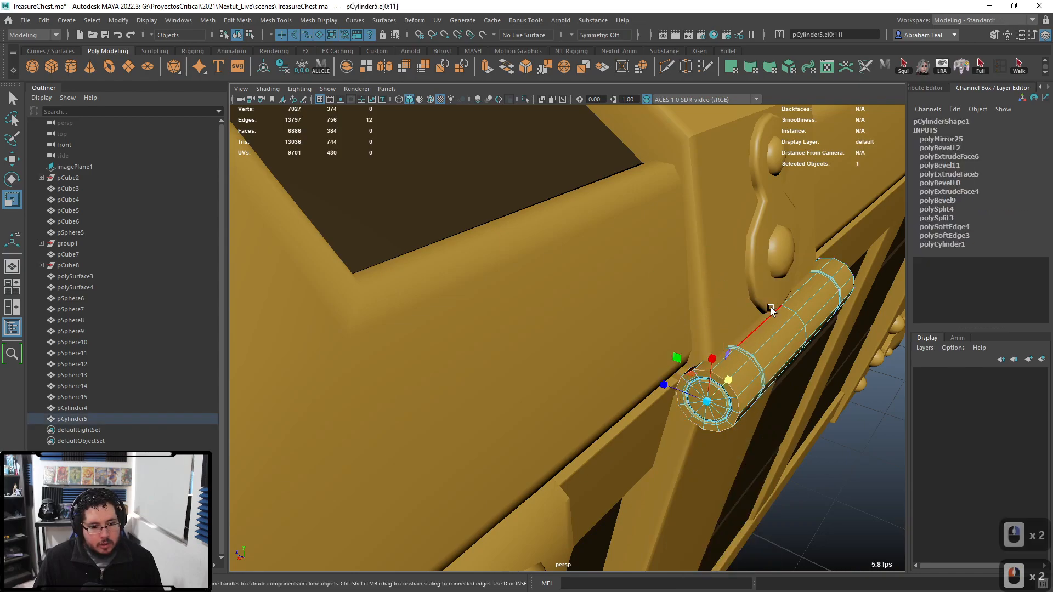
{"action": "double_click", "coordinate": [839, 261], "text": "shift"}
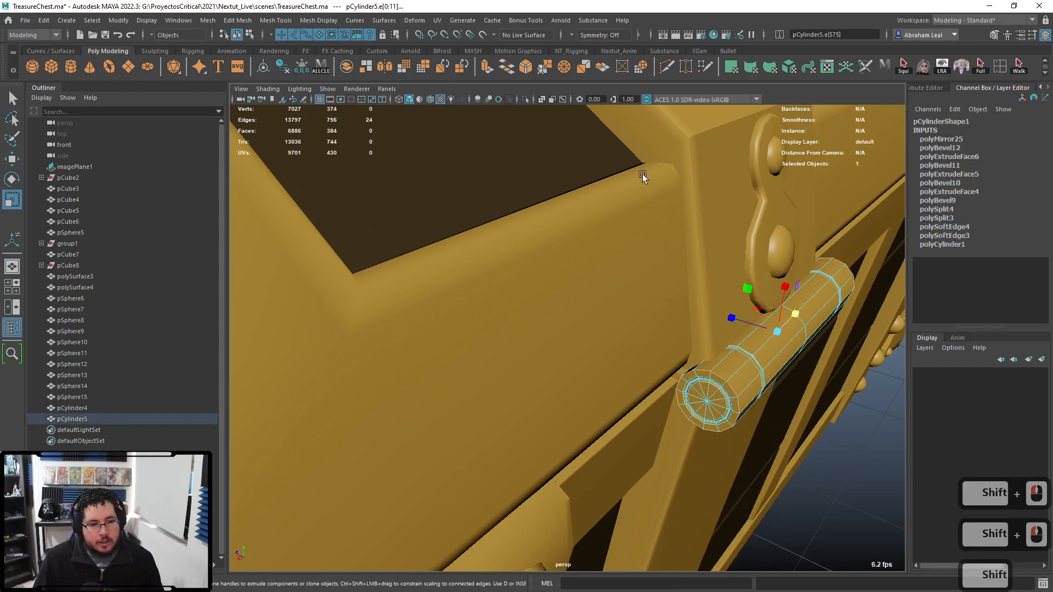
{"action": "left_click", "coordinate": [524, 68]}
{"action": "middle_click_drag", "start_coordinate": [839, 384], "coordinate": [711, 309], "text": "alt"}
{"action": "right_click_drag", "start_coordinate": [712, 309], "coordinate": [746, 308], "text": "alt"}
{"action": "right_click_drag", "start_coordinate": [654, 261], "coordinate": [705, 244]}
{"action": "left_click", "coordinate": [822, 419]}
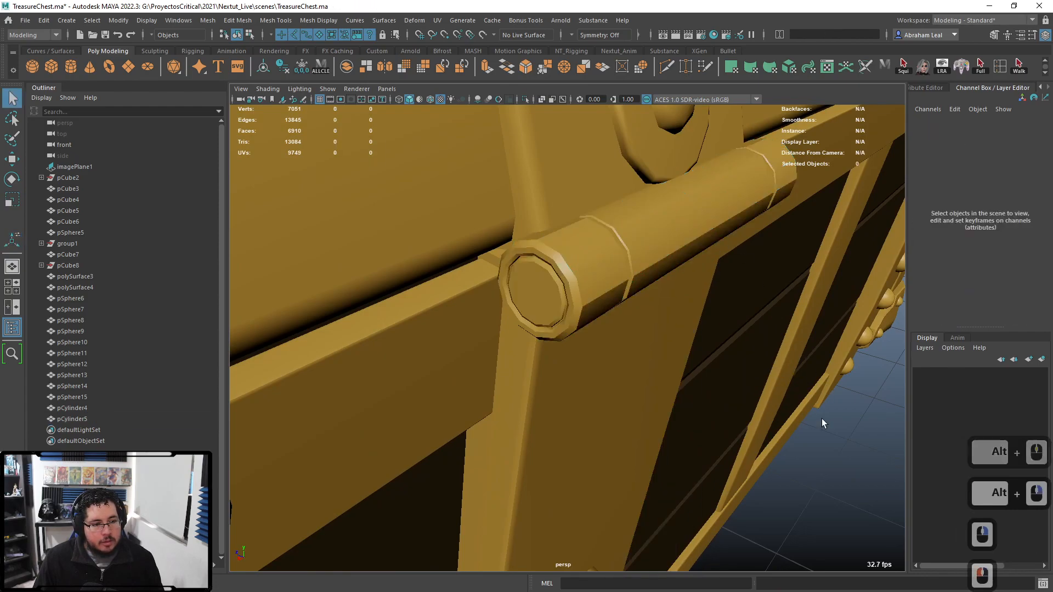
- Soften the edges of the hinge cylinder and deselect it
{"action": "scroll", "coordinate": [638, 336], "scroll_direction": "down", "scroll_amount": 10}
{"action": "scroll", "coordinate": [639, 336], "scroll_direction": "up", "scroll_amount": 5}
{"action": "left_click", "coordinate": [620, 296]}
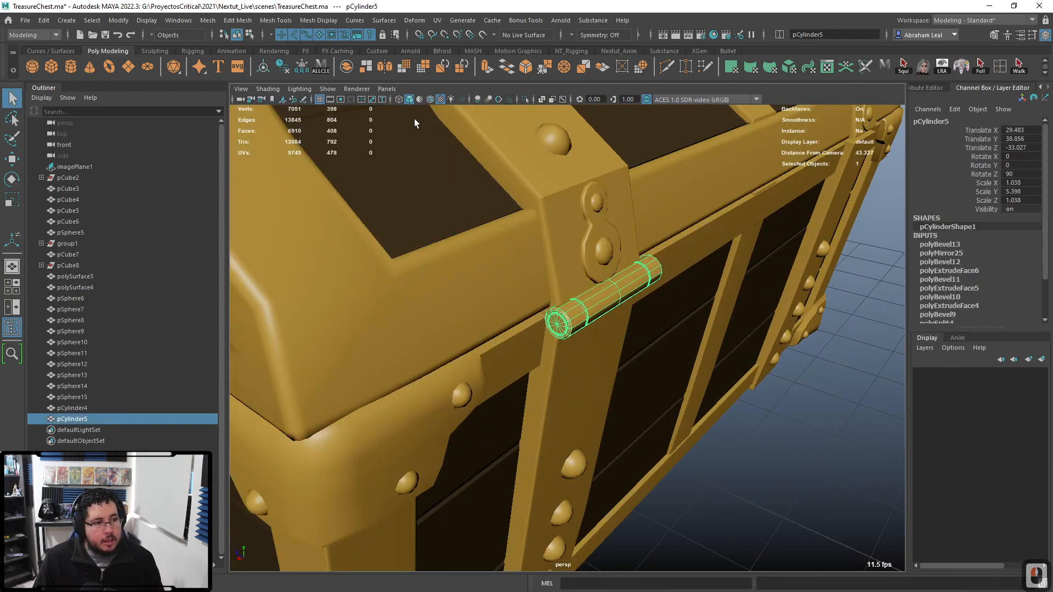
{"action": "left_click", "coordinate": [319, 20]}
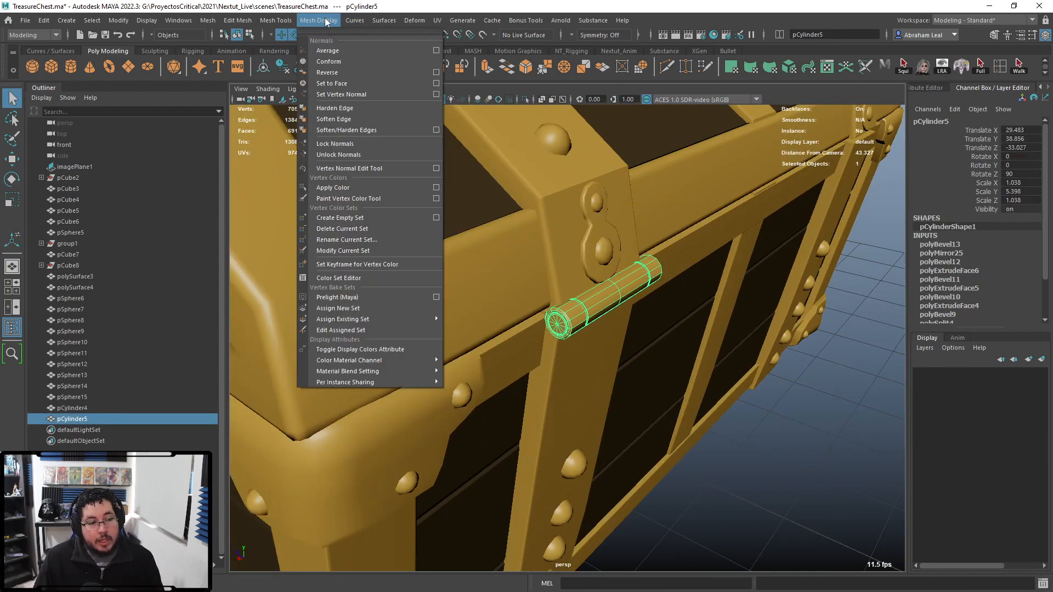
{"action": "left_click", "coordinate": [334, 119]}
{"action": "left_click", "coordinate": [792, 470]}
{"action": "left_click_drag", "start_coordinate": [791, 469], "coordinate": [646, 347], "text": "alt"}
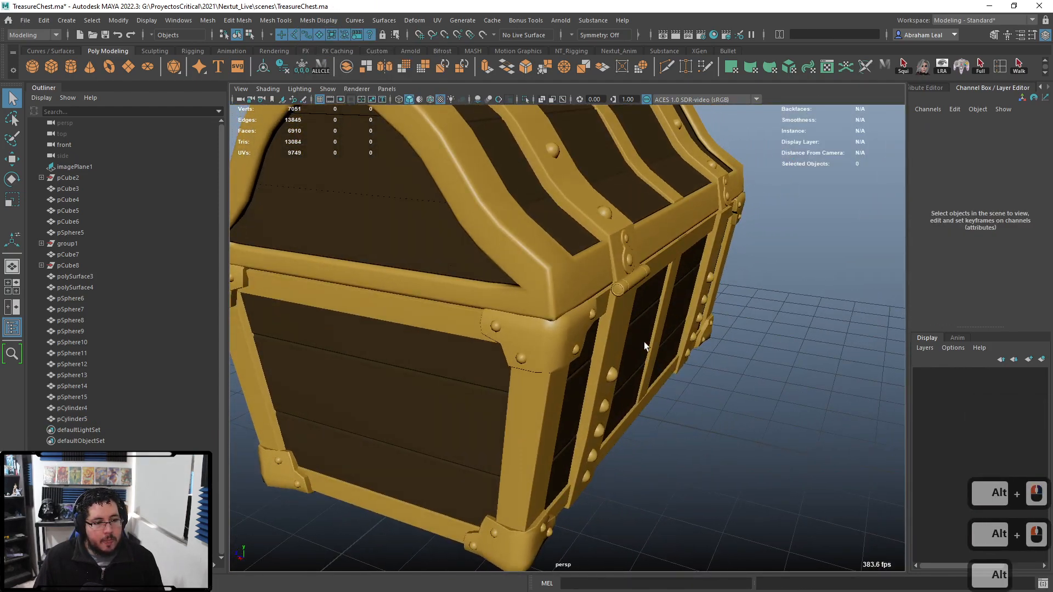
- Examine from the side how the hinge cylinder sits against the lid's rim and the straps
{"action": "left_click", "coordinate": [623, 285]}
{"action": "middle_click_drag", "start_coordinate": [681, 300], "coordinate": [659, 354], "text": "alt"}
{"action": "right_click_drag", "start_coordinate": [625, 330], "coordinate": [685, 313], "text": "alt"}
{"action": "left_click_drag", "start_coordinate": [642, 285], "coordinate": [676, 256], "text": "alt"}
{"action": "left_click", "coordinate": [675, 257]}
{"action": "scroll", "coordinate": [752, 320], "scroll_direction": "down", "scroll_amount": 5}
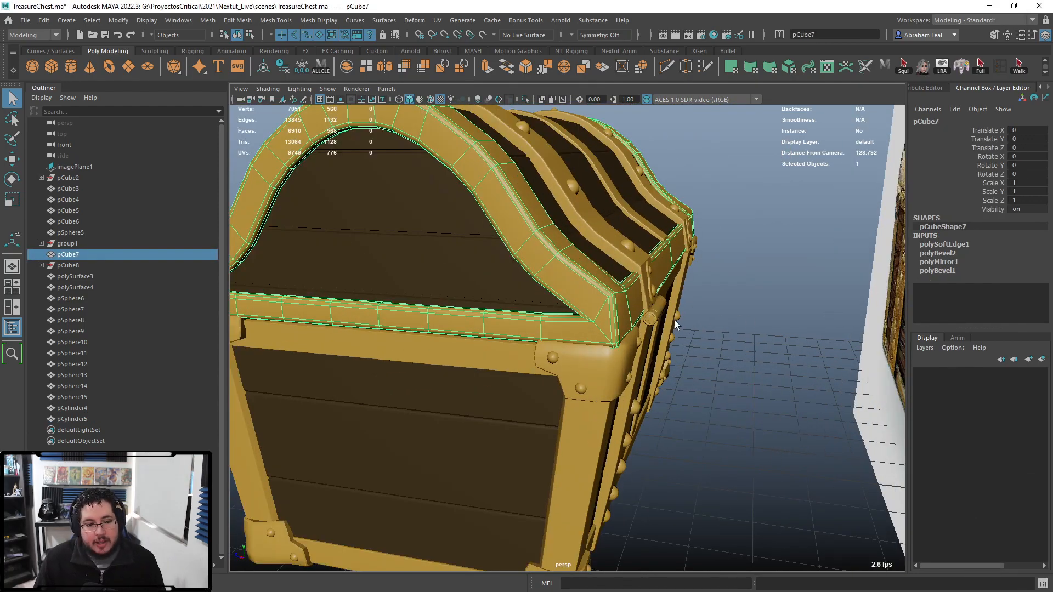
{"action": "middle_click_drag", "start_coordinate": [675, 319], "coordinate": [682, 303], "text": "alt"}
{"action": "right_click_drag", "start_coordinate": [682, 303], "coordinate": [712, 308], "text": "alt"}
{"action": "middle_click_drag", "start_coordinate": [712, 308], "coordinate": [625, 351], "text": "alt"}
{"action": "right_click_drag", "start_coordinate": [625, 351], "coordinate": [654, 301], "text": "alt"}
{"action": "left_click", "coordinate": [640, 270]}
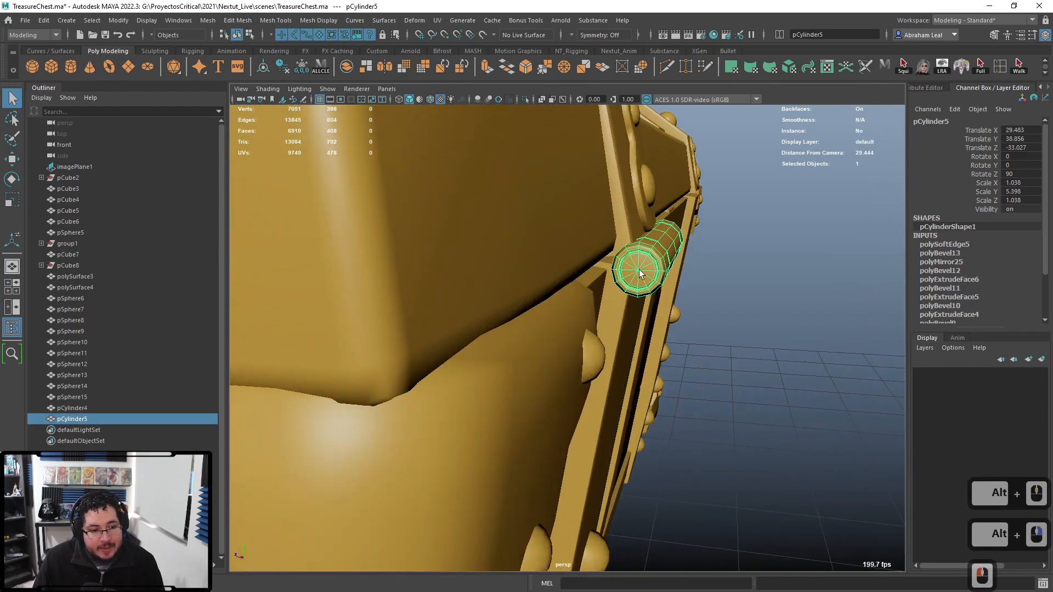
{"action": "scroll", "coordinate": [640, 270], "scroll_direction": "down", "scroll_amount": 3}
{"action": "left_click_drag", "start_coordinate": [624, 286], "coordinate": [647, 277], "text": "alt"}
{"action": "middle_click_drag", "start_coordinate": [647, 277], "coordinate": [634, 294], "text": "alt"}
{"action": "left_click_drag", "start_coordinate": [634, 295], "coordinate": [505, 308], "text": "alt"}
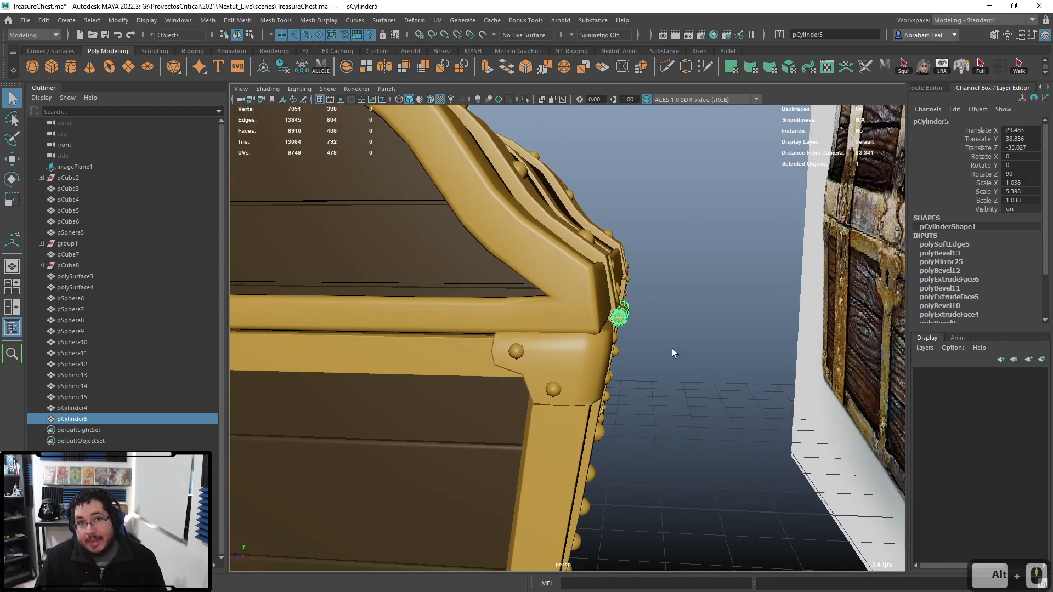
- Mirror the hinge cylinder across the world X axis to the chest's opposite strap and deselect it
{"action": "left_click_drag", "start_coordinate": [634, 331], "coordinate": [753, 349], "text": "alt"}
{"action": "right_click_drag", "start_coordinate": [654, 348], "coordinate": [708, 400], "text": "shift"}
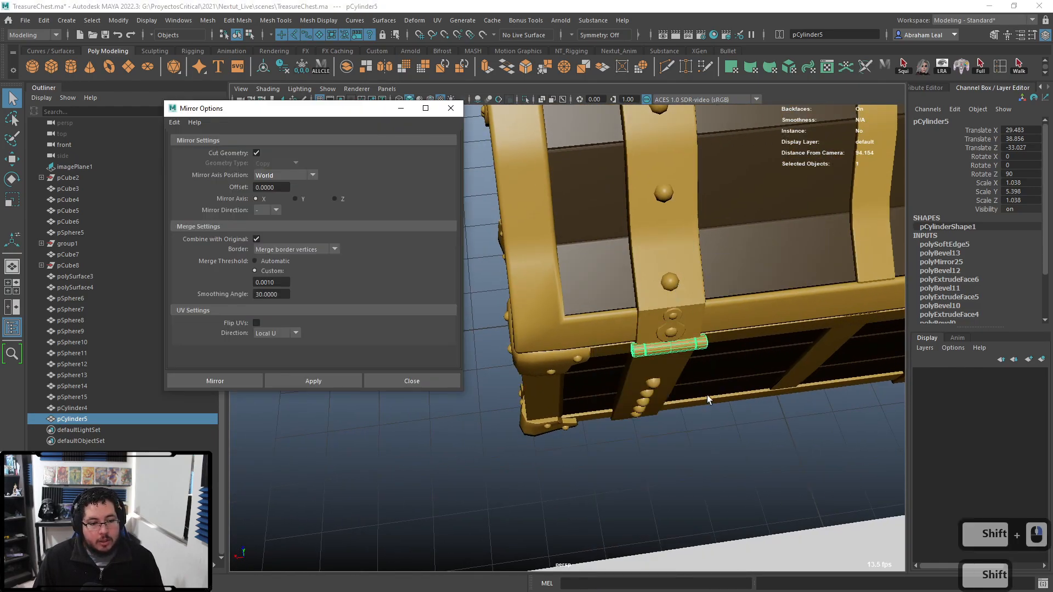
{"action": "left_click", "coordinate": [331, 380]}
{"action": "left_click_drag", "start_coordinate": [631, 406], "coordinate": [706, 291], "text": "alt"}
{"action": "left_click", "coordinate": [705, 291]}
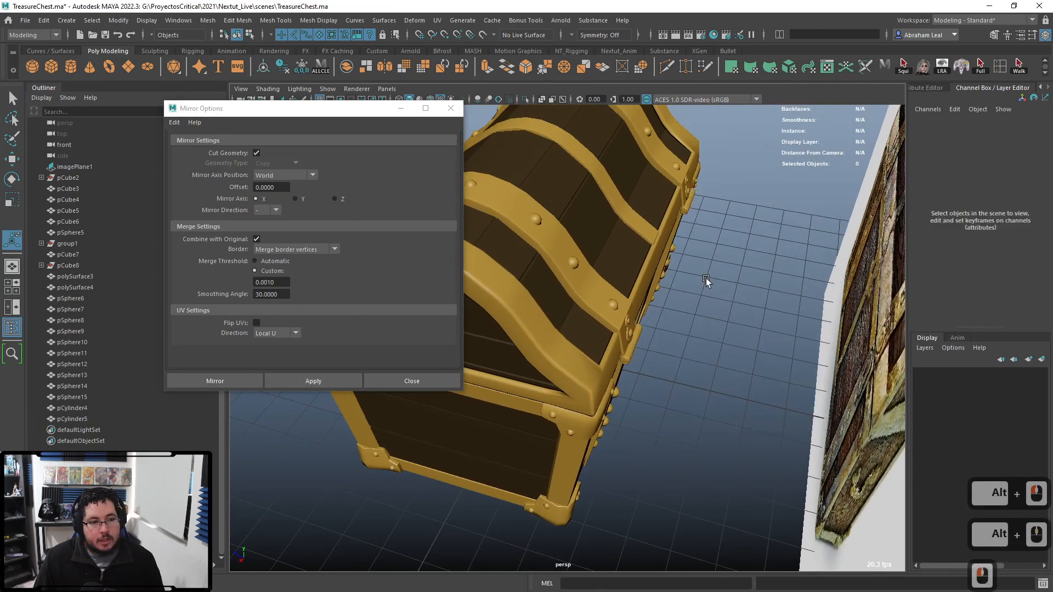
{"action": "key", "text": "q"}
{"action": "left_click", "coordinate": [725, 358]}
{"action": "left_click_drag", "start_coordinate": [724, 357], "coordinate": [718, 277], "text": "alt"}
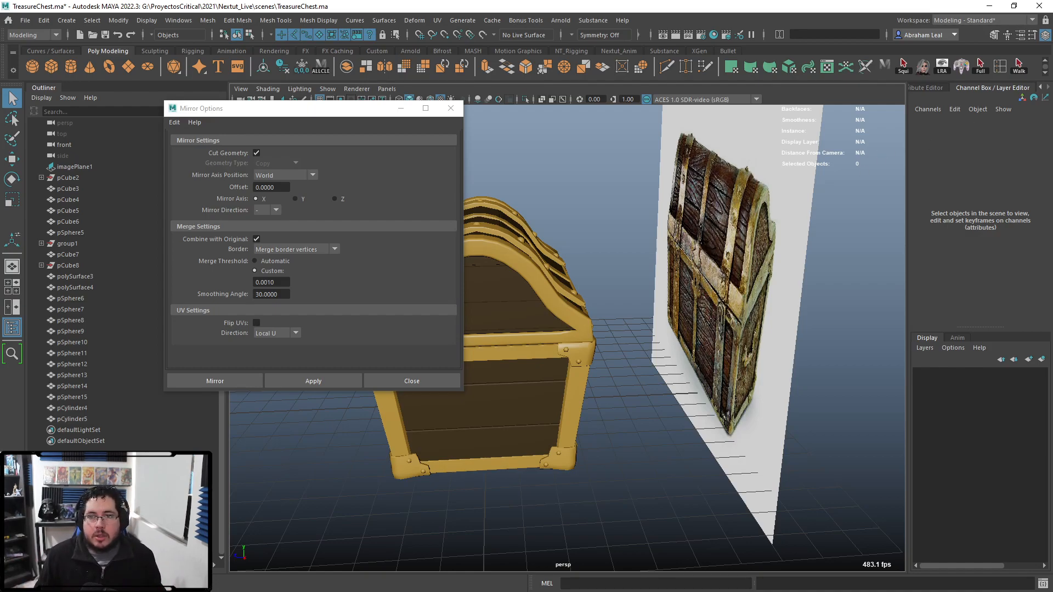
- Switch to Chrome and run a Google image search for "character concept art"
{"action": "left_click_drag", "start_coordinate": [1052, 168], "coordinate": [590, 1]}
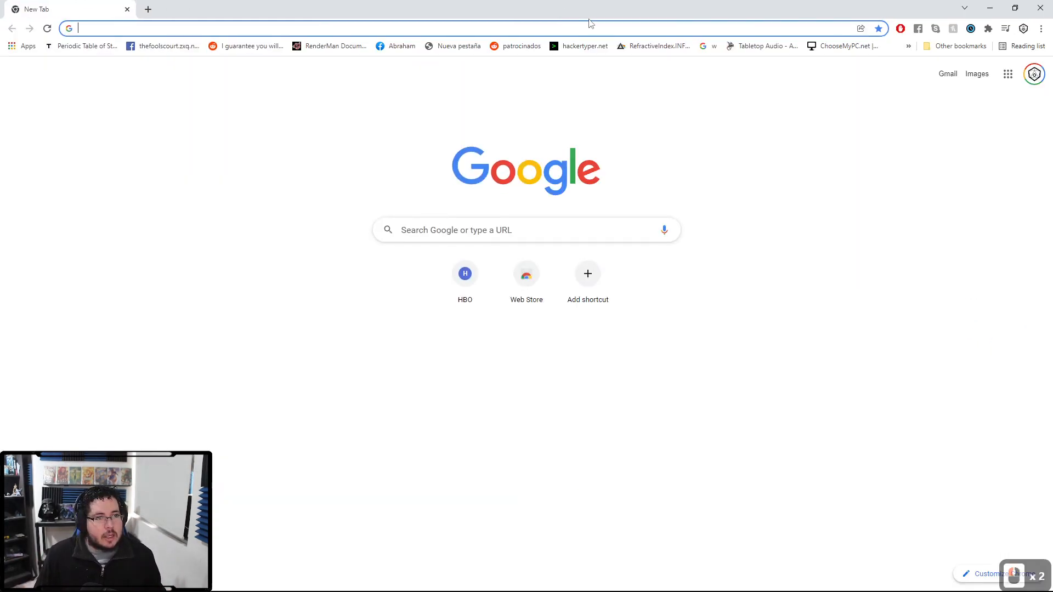
{"action": "left_click", "coordinate": [612, 26]}
{"action": "type", "text": "character"}
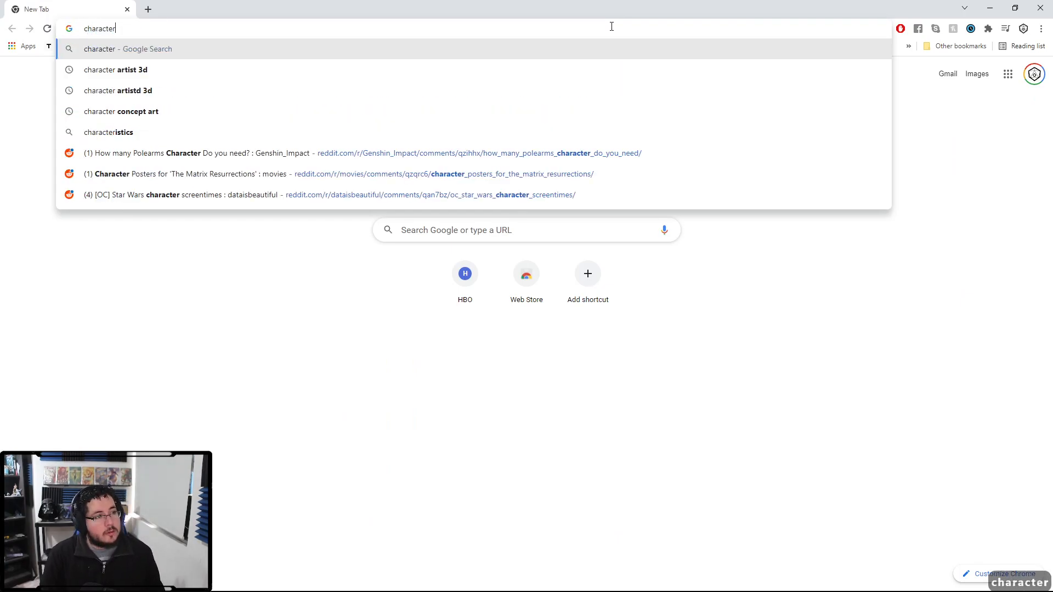
{"action": "type", "text": " concept art"}
{"action": "key", "text": "Return"}
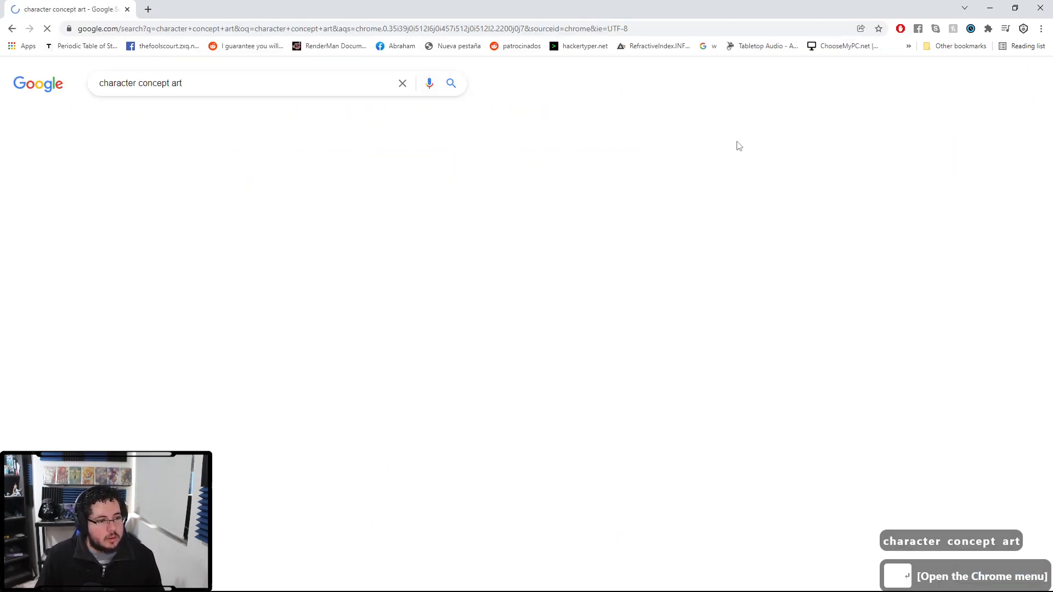
{"action": "left_click", "coordinate": [169, 124]}
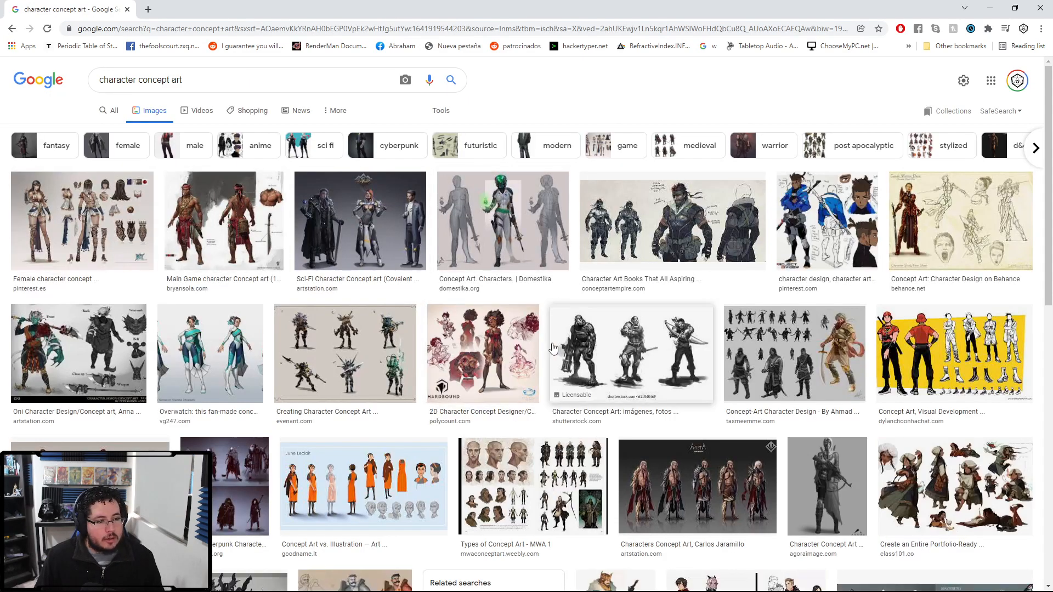
- Preview the female costume breakdown and the crowned king with the sword, and browse further character concept images
{"action": "left_click", "coordinate": [121, 227]}
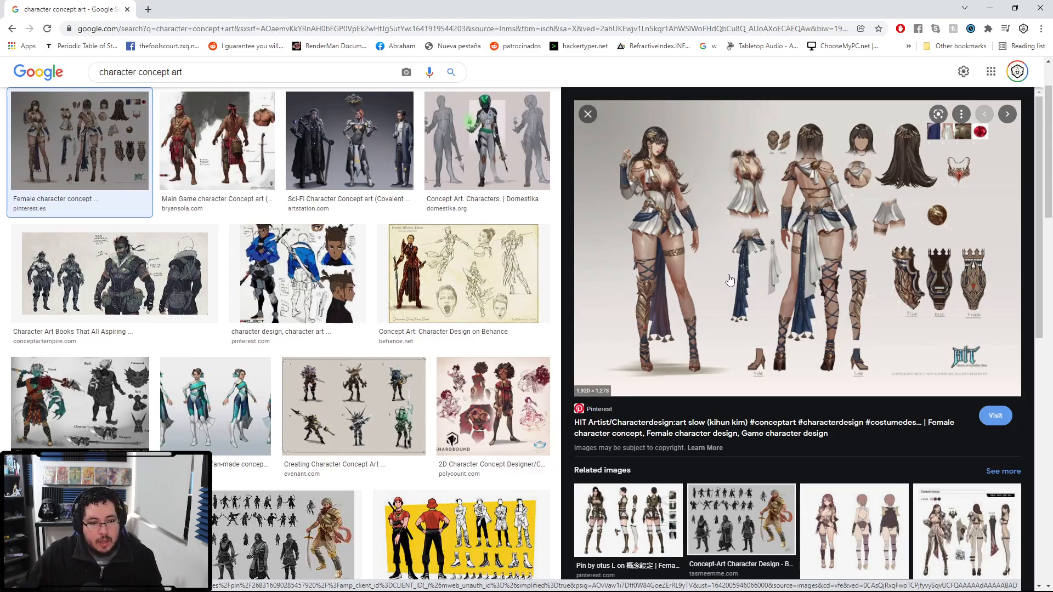
{"action": "scroll", "coordinate": [438, 362], "scroll_direction": "down", "scroll_amount": 12}
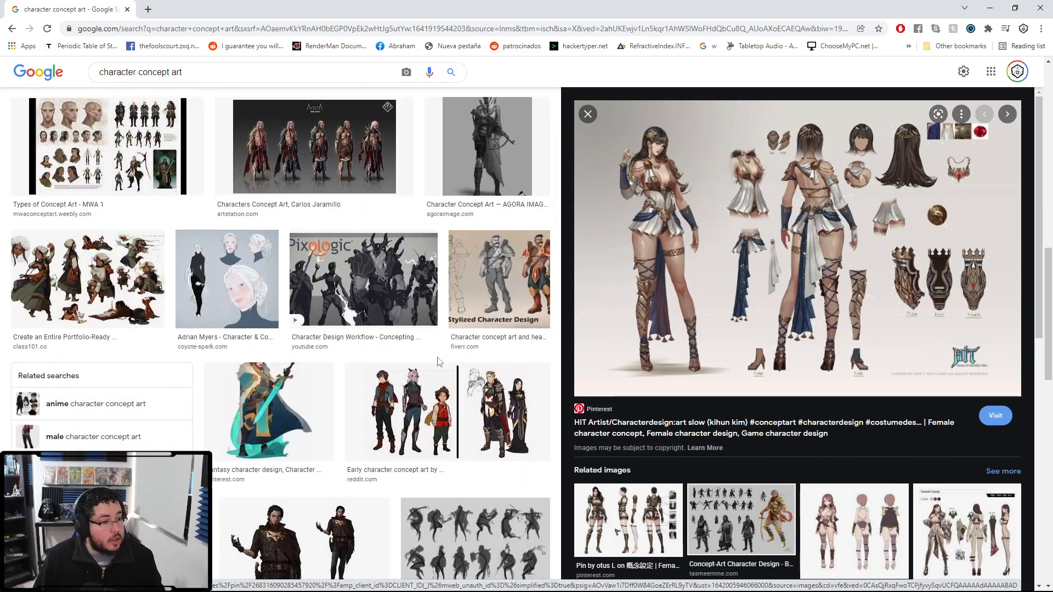
{"action": "scroll", "coordinate": [438, 362], "scroll_direction": "down", "scroll_amount": 4}
{"action": "left_click", "coordinate": [268, 192]}
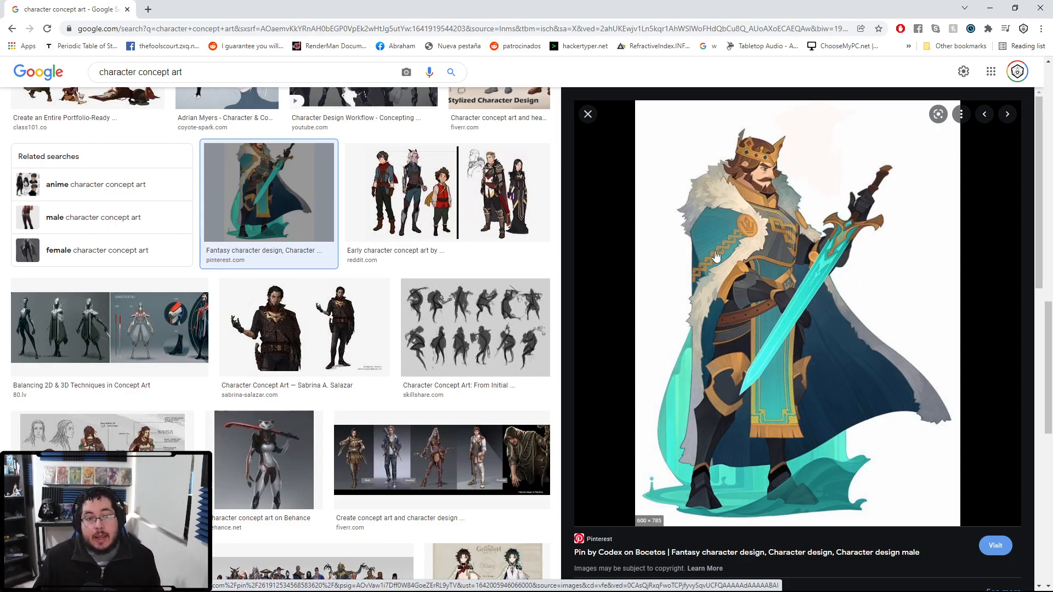
{"action": "scroll", "coordinate": [406, 466], "scroll_direction": "down", "scroll_amount": 3}
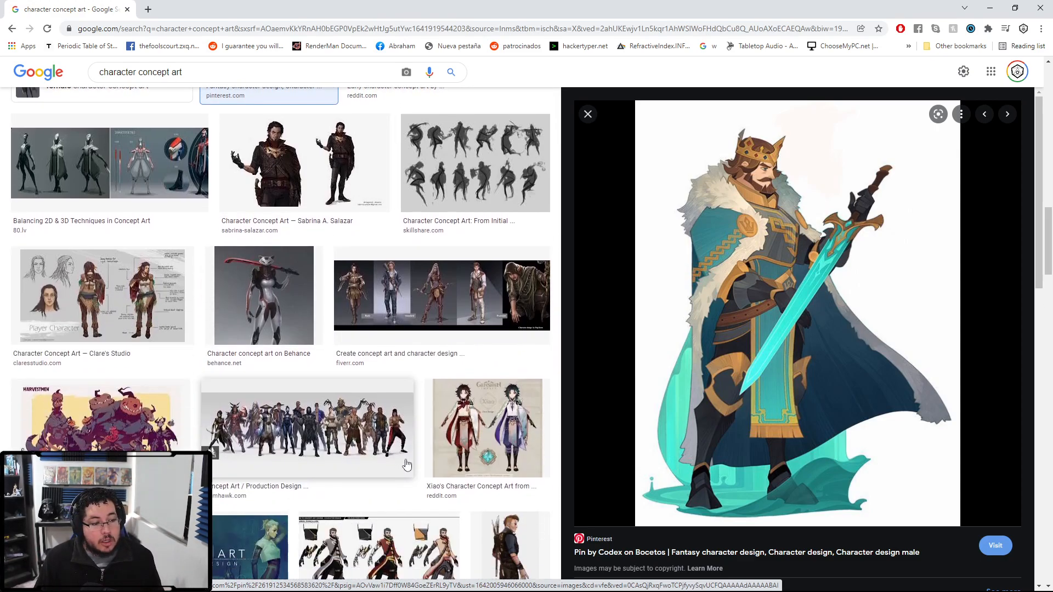
- Preview the Fallout character concept in the image results and browse further down the character designs
{"action": "scroll", "coordinate": [406, 465], "scroll_direction": "down", "scroll_amount": 3}
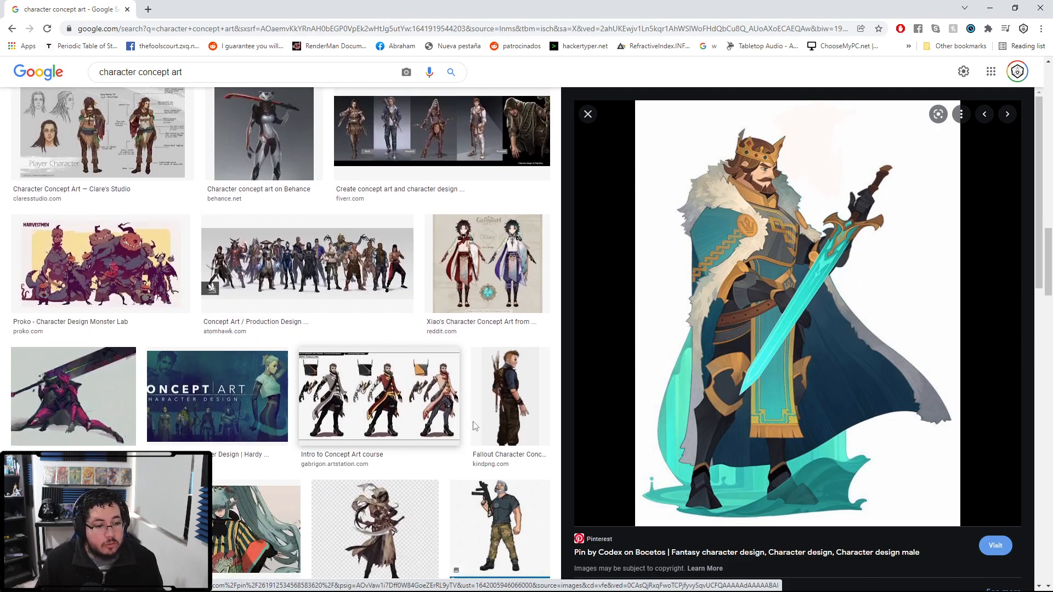
{"action": "left_click", "coordinate": [510, 395]}
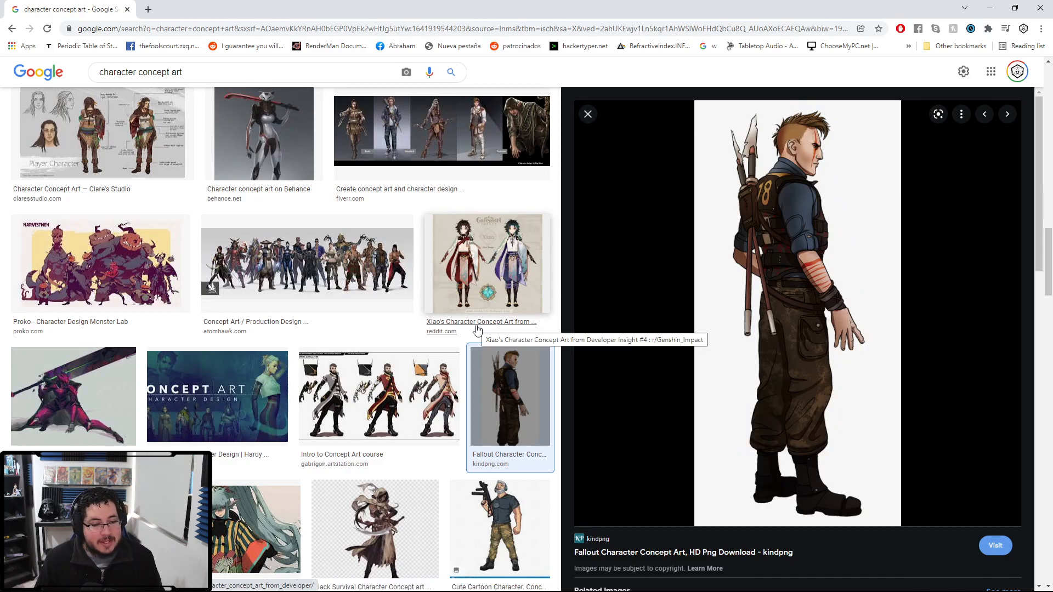
{"action": "scroll", "coordinate": [477, 329], "scroll_direction": "down", "scroll_amount": 12}
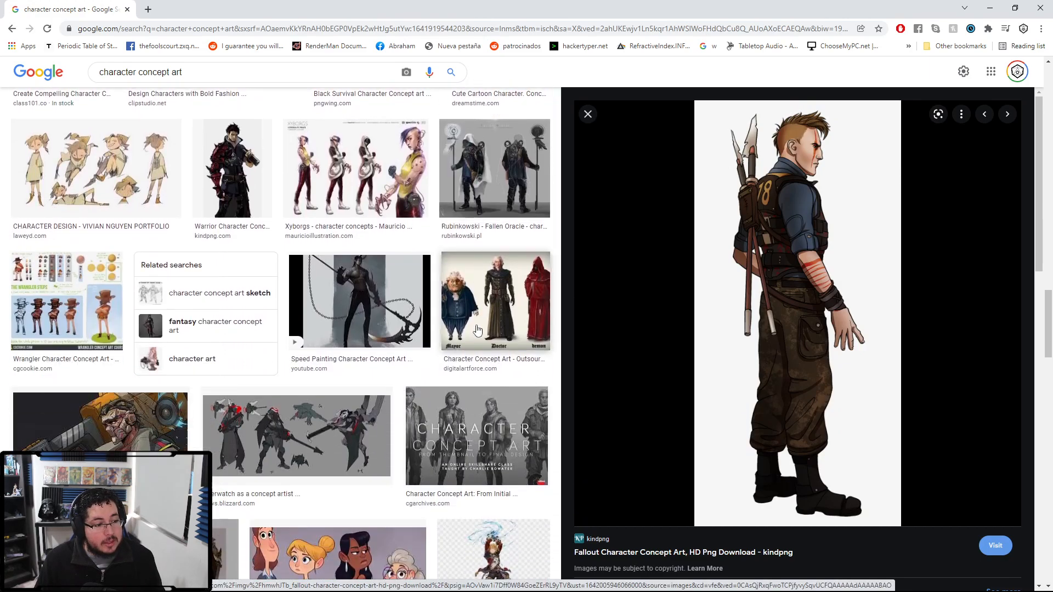
{"action": "scroll", "coordinate": [476, 330], "scroll_direction": "down", "scroll_amount": 1}
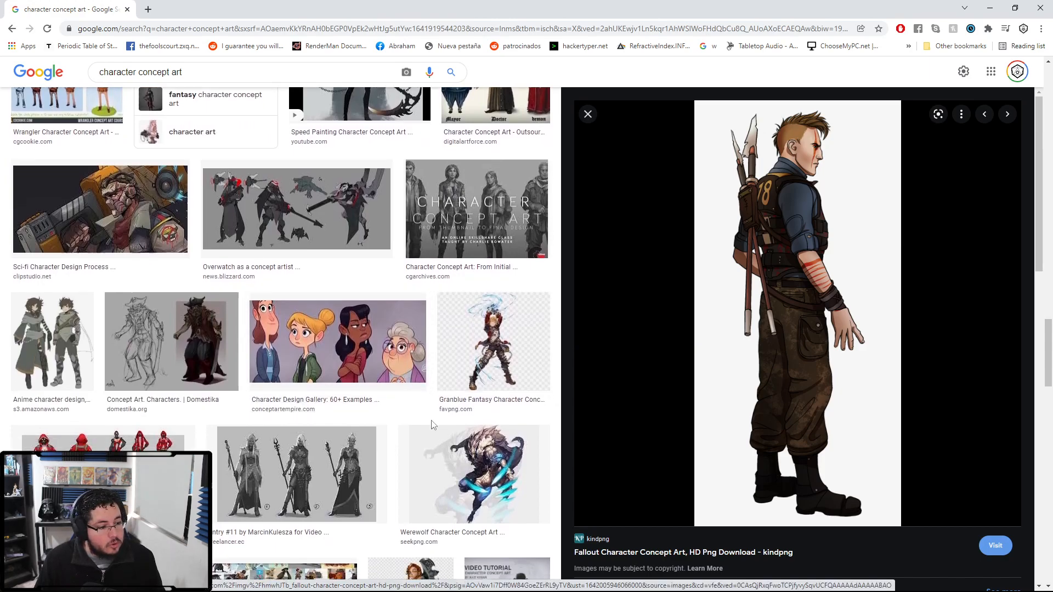
{"action": "scroll", "coordinate": [432, 425], "scroll_direction": "down", "scroll_amount": 5}
- Preview the werewolf concept, then the multi-view costume sheets of the red-hooded and blue-coated female characters
{"action": "left_click", "coordinate": [486, 242]}
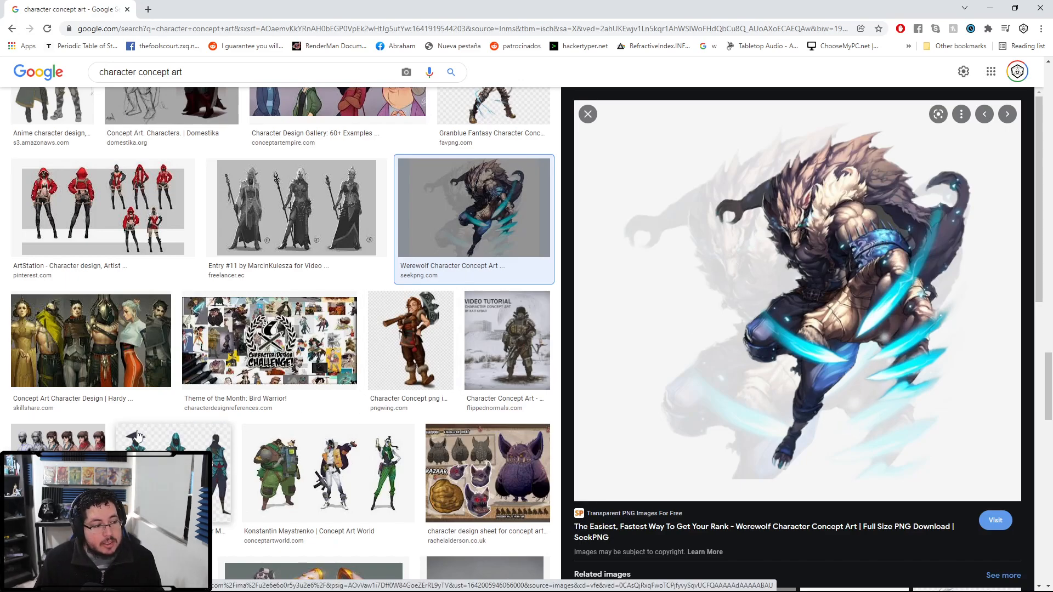
{"action": "left_click", "coordinate": [131, 247]}
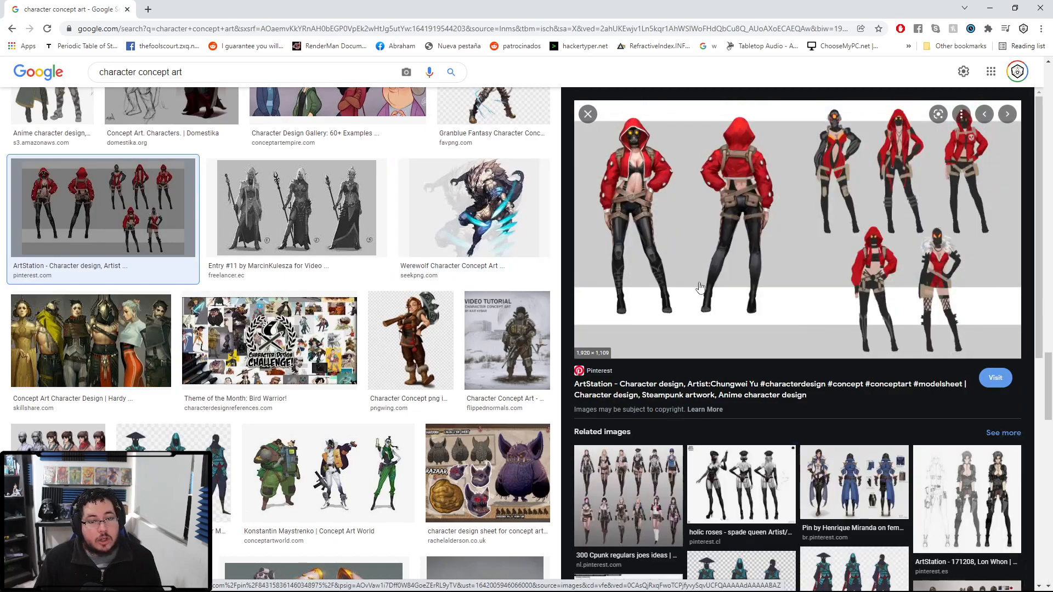
{"action": "scroll", "coordinate": [854, 296], "scroll_direction": "down", "scroll_amount": 2}
{"action": "left_click", "coordinate": [803, 389]}
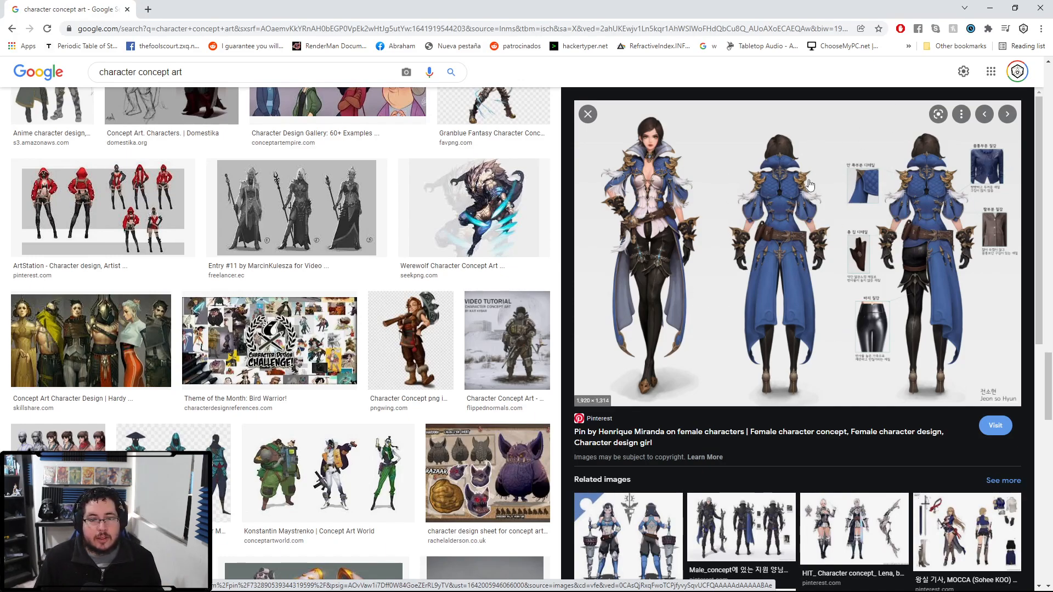
- Switch back to Maya and dismiss the Mirror options
{"action": "left_click", "coordinate": [990, 8]}
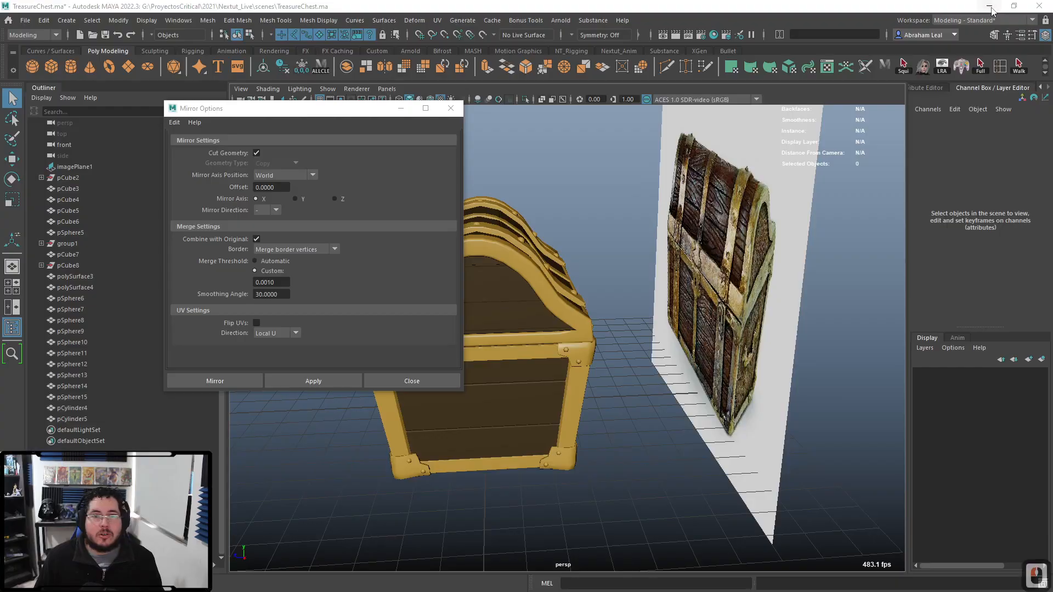
{"action": "left_click", "coordinate": [576, 204]}
{"action": "left_click", "coordinate": [449, 108]}
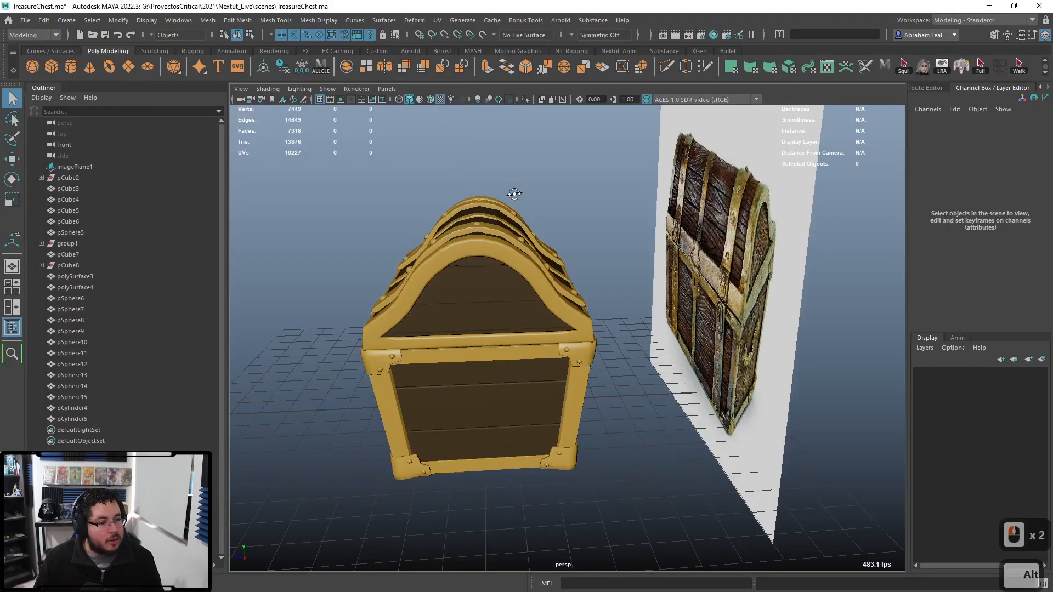
- Examine the chest model's front straps and hinges alongside the reference image
{"action": "left_click_drag", "start_coordinate": [501, 193], "coordinate": [551, 212], "text": "alt"}
{"action": "middle_click_drag", "start_coordinate": [551, 211], "coordinate": [558, 225], "text": "alt"}
{"action": "right_click_drag", "start_coordinate": [558, 226], "coordinate": [559, 340], "text": "alt"}
{"action": "left_click_drag", "start_coordinate": [559, 340], "coordinate": [610, 321], "text": "alt"}
{"action": "right_click_drag", "start_coordinate": [610, 322], "coordinate": [653, 383], "text": "alt"}
{"action": "left_click_drag", "start_coordinate": [653, 384], "coordinate": [603, 400], "text": "alt"}
{"action": "right_click_drag", "start_coordinate": [604, 401], "coordinate": [508, 357], "text": "alt"}
{"action": "middle_click_drag", "start_coordinate": [508, 357], "coordinate": [630, 317], "text": "alt"}
{"action": "left_click_drag", "start_coordinate": [546, 348], "coordinate": [597, 397], "text": "alt"}
{"action": "right_click_drag", "start_coordinate": [597, 397], "coordinate": [541, 357], "text": "alt"}
{"action": "left_click_drag", "start_coordinate": [540, 356], "coordinate": [550, 376], "text": "alt"}
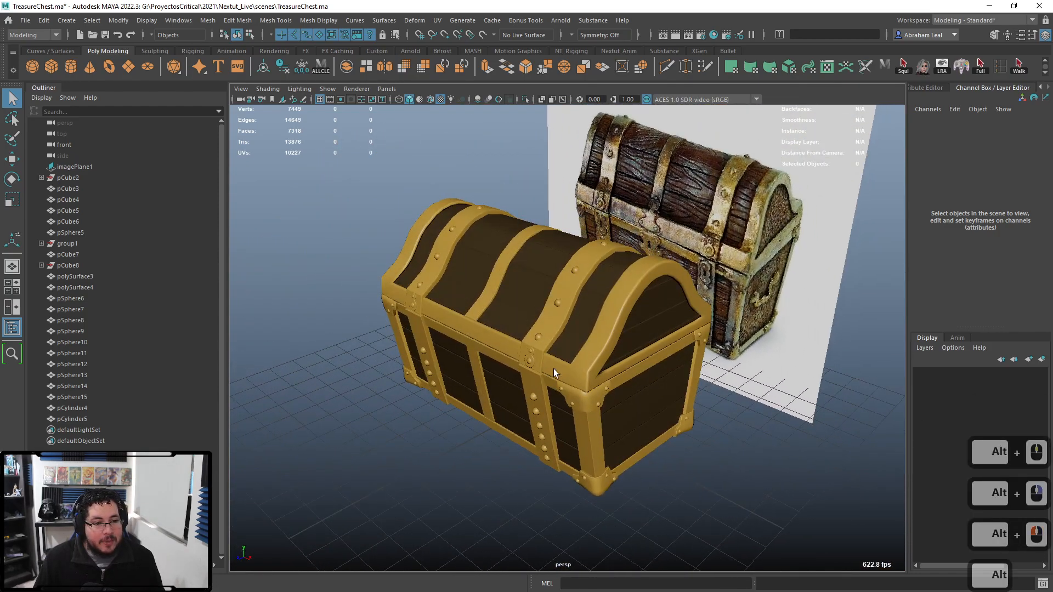
- Examine the slotted hasp plates and side handle on the reference image against the matching areas of the model
{"action": "middle_click_drag", "start_coordinate": [550, 376], "coordinate": [528, 412], "text": "alt"}
{"action": "right_click_drag", "start_coordinate": [528, 412], "coordinate": [697, 439], "text": "alt"}
{"action": "left_click_drag", "start_coordinate": [695, 439], "coordinate": [705, 307], "text": "alt"}
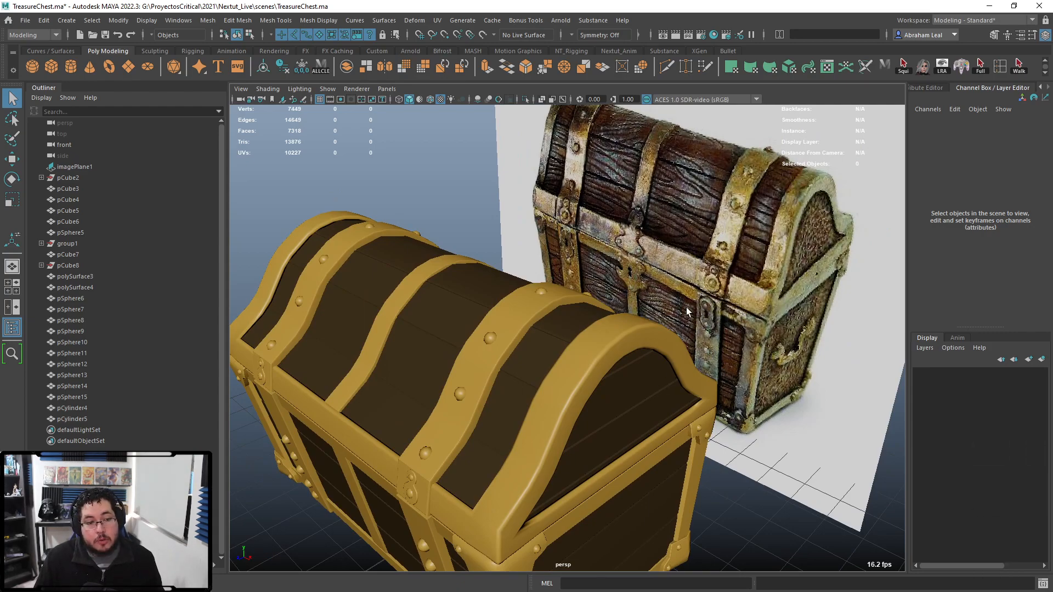
{"action": "left_click_drag", "start_coordinate": [653, 411], "coordinate": [612, 364], "text": "alt"}
{"action": "middle_click_drag", "start_coordinate": [612, 364], "coordinate": [623, 351], "text": "alt"}
{"action": "right_click_drag", "start_coordinate": [623, 351], "coordinate": [689, 357], "text": "alt"}
{"action": "middle_click_drag", "start_coordinate": [817, 264], "coordinate": [743, 292], "text": "alt"}
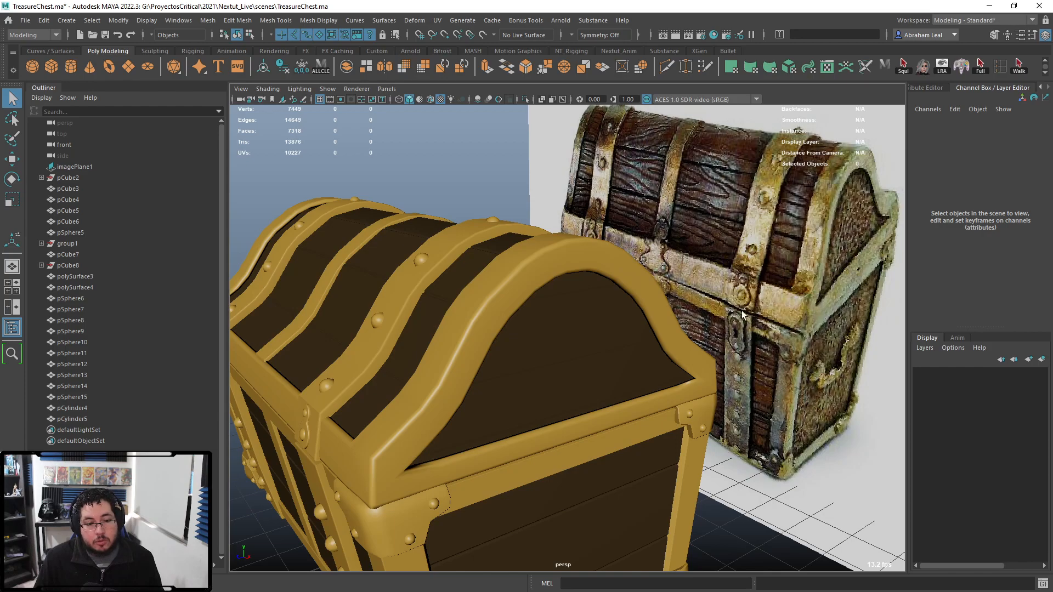
{"action": "left_click_drag", "start_coordinate": [737, 296], "coordinate": [725, 351], "text": "alt"}
{"action": "right_click_drag", "start_coordinate": [724, 350], "coordinate": [701, 355], "text": "alt"}
{"action": "left_click_drag", "start_coordinate": [700, 355], "coordinate": [642, 329], "text": "alt"}
{"action": "middle_click_drag", "start_coordinate": [642, 329], "coordinate": [585, 301], "text": "alt"}
{"action": "right_click_drag", "start_coordinate": [585, 301], "coordinate": [483, 258], "text": "alt"}
{"action": "middle_click_drag", "start_coordinate": [483, 258], "coordinate": [622, 188], "text": "alt"}
- Create a polygon cylinder, move it out in front of the chest and set its X rotation to 90
{"action": "left_click", "coordinate": [70, 72]}
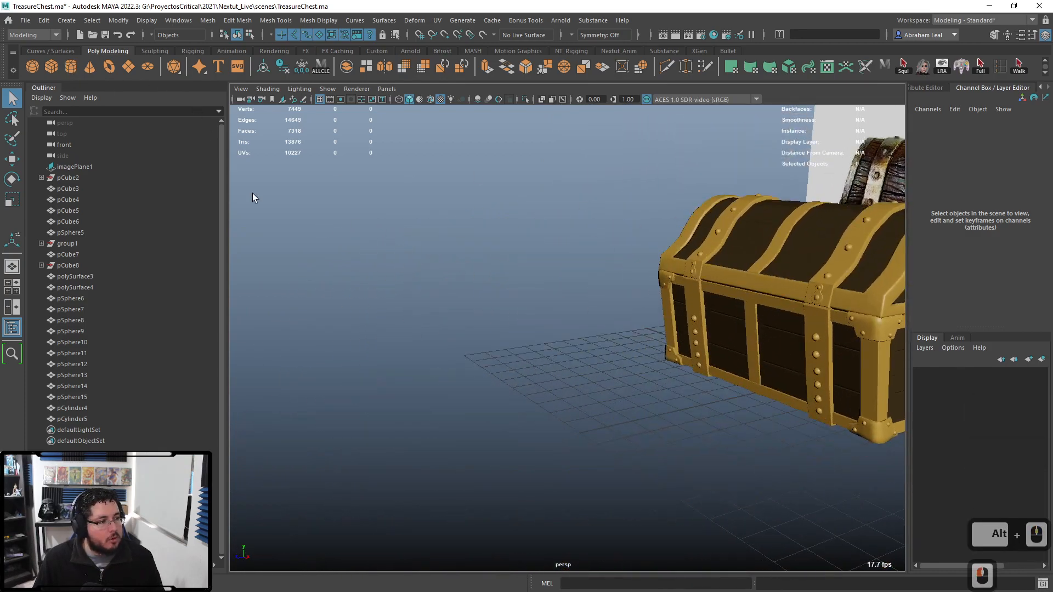
{"action": "key", "text": "w"}
{"action": "scroll", "coordinate": [727, 401], "scroll_direction": "down", "scroll_amount": 2}
{"action": "left_click_drag", "start_coordinate": [741, 383], "coordinate": [640, 400]}
{"action": "left_click_drag", "start_coordinate": [660, 355], "coordinate": [593, 346]}
{"action": "key", "text": "e"}
{"action": "double_click", "coordinate": [1033, 157]}
{"action": "type", "text": "90"}
{"action": "key", "text": "Return"}
- Extract the lower half of the new cylinder's faces as a separate piece
{"action": "left_click", "coordinate": [622, 382]}
{"action": "left_click", "coordinate": [657, 278]}
{"action": "key", "text": "f"}
{"action": "right_click_drag", "start_coordinate": [673, 351], "coordinate": [545, 282], "text": "alt"}
{"action": "left_click_drag", "start_coordinate": [545, 282], "coordinate": [693, 302], "text": "alt"}
{"action": "middle_click_drag", "start_coordinate": [692, 303], "coordinate": [702, 301], "text": "alt"}
{"action": "right_click_drag", "start_coordinate": [702, 301], "coordinate": [669, 318], "text": "alt"}
{"action": "left_click_drag", "start_coordinate": [669, 318], "coordinate": [604, 279], "text": "alt"}
{"action": "right_click_drag", "start_coordinate": [604, 280], "coordinate": [607, 311]}
{"action": "left_click_drag", "start_coordinate": [666, 335], "coordinate": [626, 345], "text": "alt"}
{"action": "left_click_drag", "start_coordinate": [717, 329], "coordinate": [538, 424]}
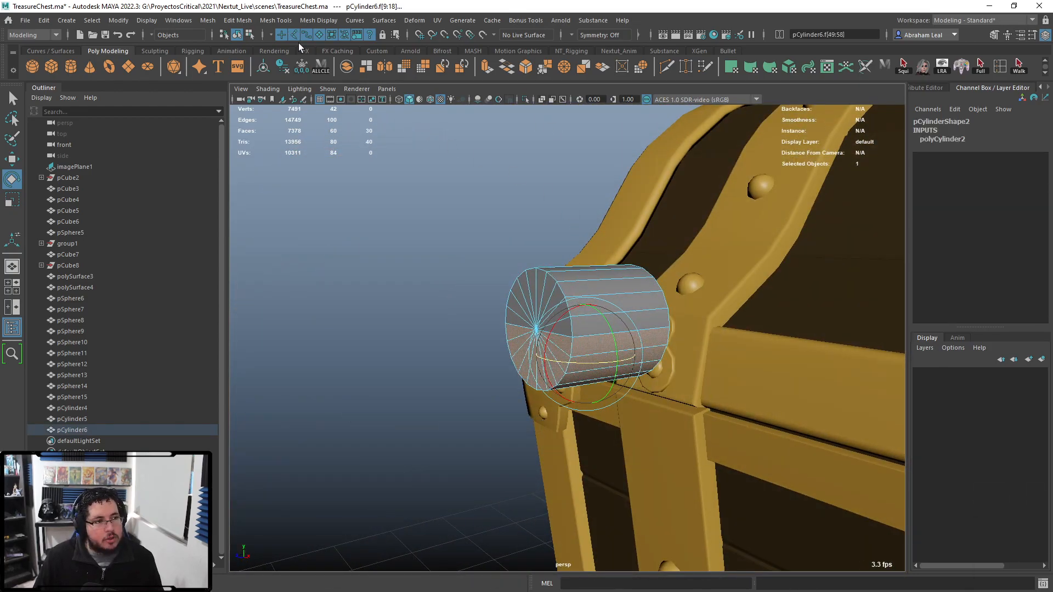
{"action": "left_click", "coordinate": [284, 23]}
{"action": "mouse_move", "coordinate": [229, 23]}
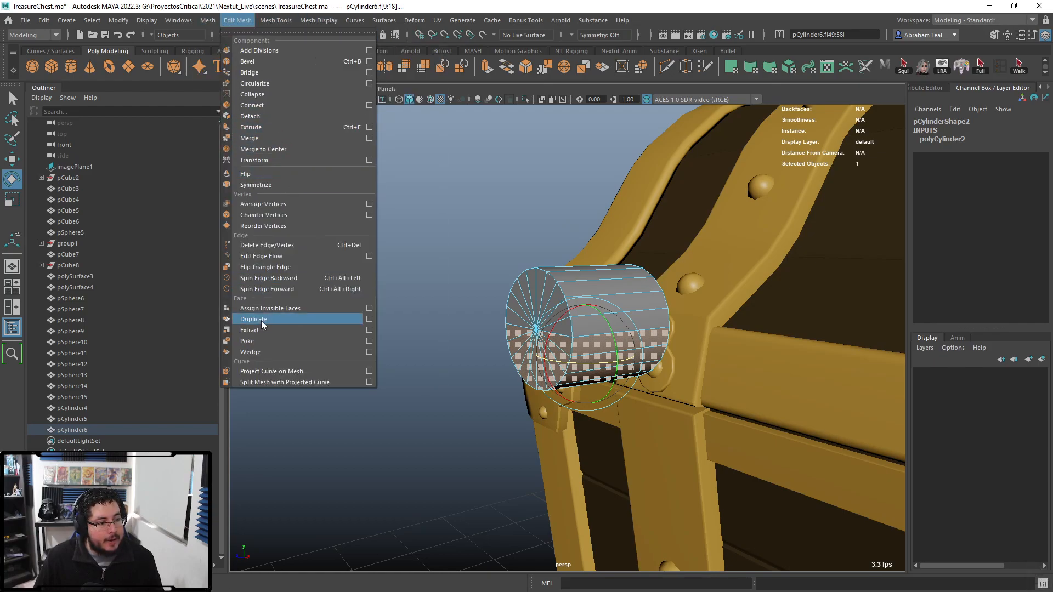
{"action": "left_click", "coordinate": [249, 330]}
- Move the extracted lower half of the cylinder straight down, leaving a tall gap below the upper half
{"action": "left_click_drag", "start_coordinate": [439, 285], "coordinate": [542, 245], "text": "alt"}
{"action": "key", "text": "w"}
{"action": "key", "text": "ctrl+z"}
{"action": "left_click_drag", "start_coordinate": [560, 368], "coordinate": [564, 544]}
{"action": "left_click", "coordinate": [529, 303]}
{"action": "double_click", "coordinate": [534, 317]}
{"action": "left_click_drag", "start_coordinate": [593, 476], "coordinate": [595, 439], "text": "alt"}
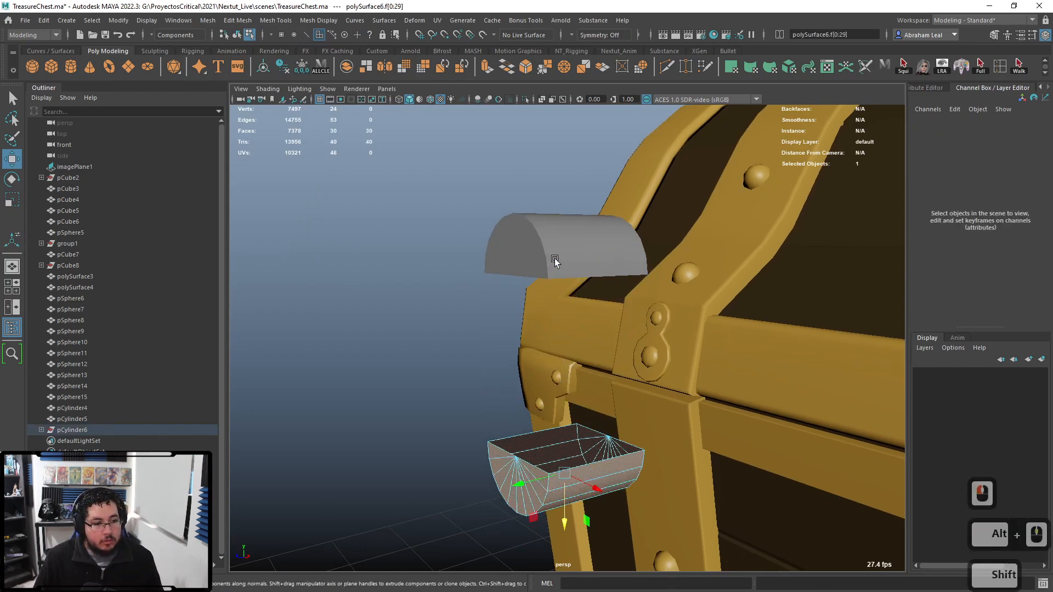
- Select both cylinder halves as objects and combine them into a single mesh
{"action": "left_click", "coordinate": [556, 262], "text": "shift"}
{"action": "left_click_drag", "start_coordinate": [646, 330], "coordinate": [625, 327], "text": "alt"}
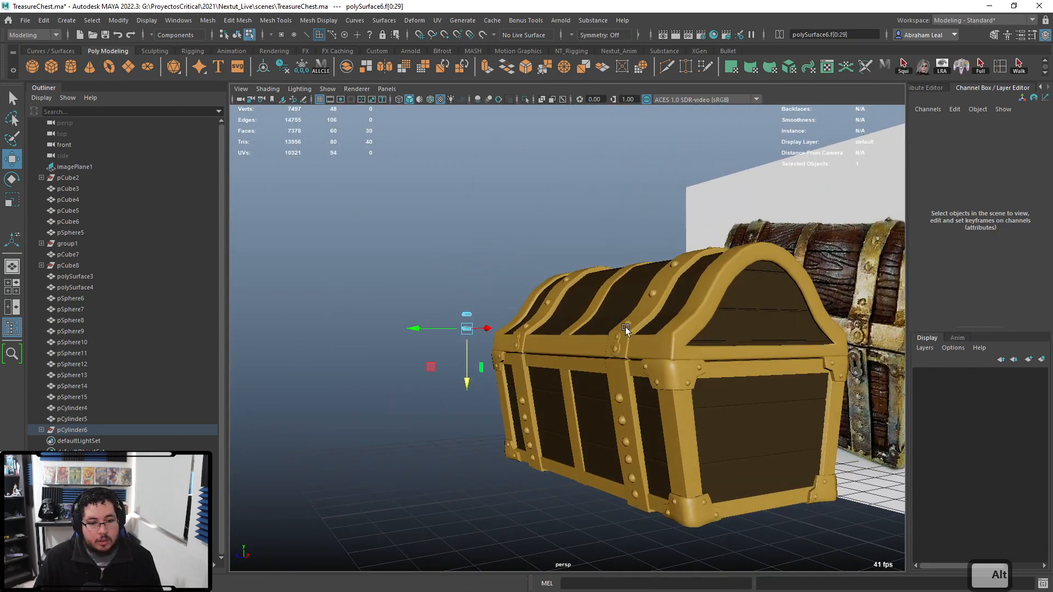
{"action": "right_click_drag", "start_coordinate": [625, 327], "coordinate": [545, 337], "text": "alt"}
{"action": "left_click_drag", "start_coordinate": [545, 337], "coordinate": [620, 329], "text": "alt"}
{"action": "right_click_drag", "start_coordinate": [620, 329], "coordinate": [691, 319], "text": "alt"}
{"action": "right_click_drag", "start_coordinate": [451, 218], "coordinate": [505, 195]}
{"action": "left_click", "coordinate": [416, 370]}
{"action": "left_click", "coordinate": [415, 369]}
{"action": "right_click", "coordinate": [452, 212]}
{"action": "left_click_drag", "start_coordinate": [465, 178], "coordinate": [411, 332]}
{"action": "left_click_drag", "start_coordinate": [421, 250], "coordinate": [393, 248], "text": "alt"}
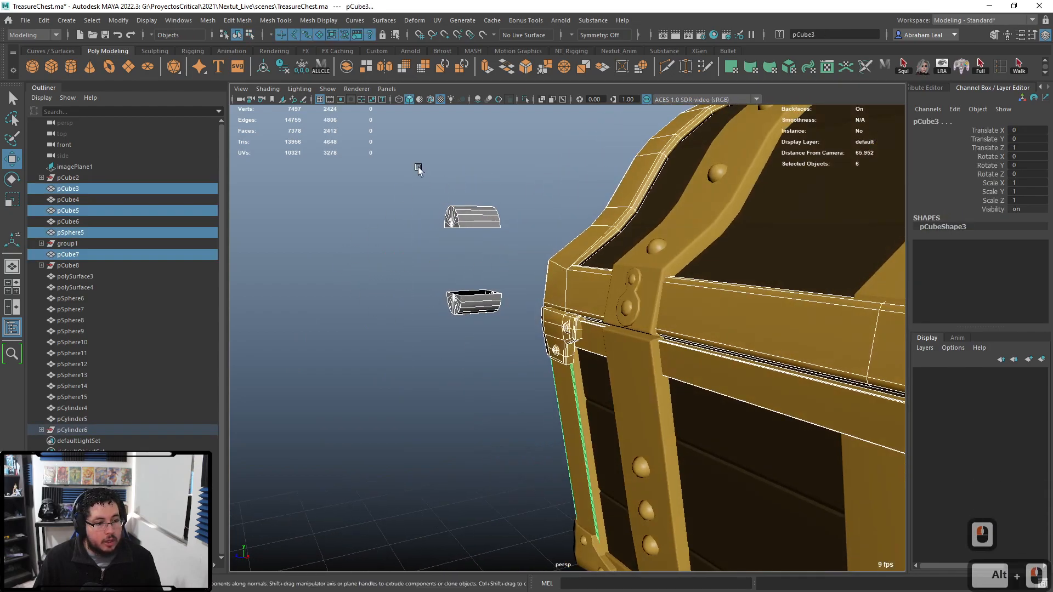
{"action": "left_click_drag", "start_coordinate": [416, 166], "coordinate": [473, 353]}
{"action": "middle_click_drag", "start_coordinate": [484, 265], "coordinate": [513, 321], "text": "alt"}
{"action": "left_click", "coordinate": [346, 66]}
- Bridge the long open edges between the two halves to form both side walls of the capsule shape
{"action": "scroll", "coordinate": [450, 211], "scroll_direction": "up", "scroll_amount": 3}
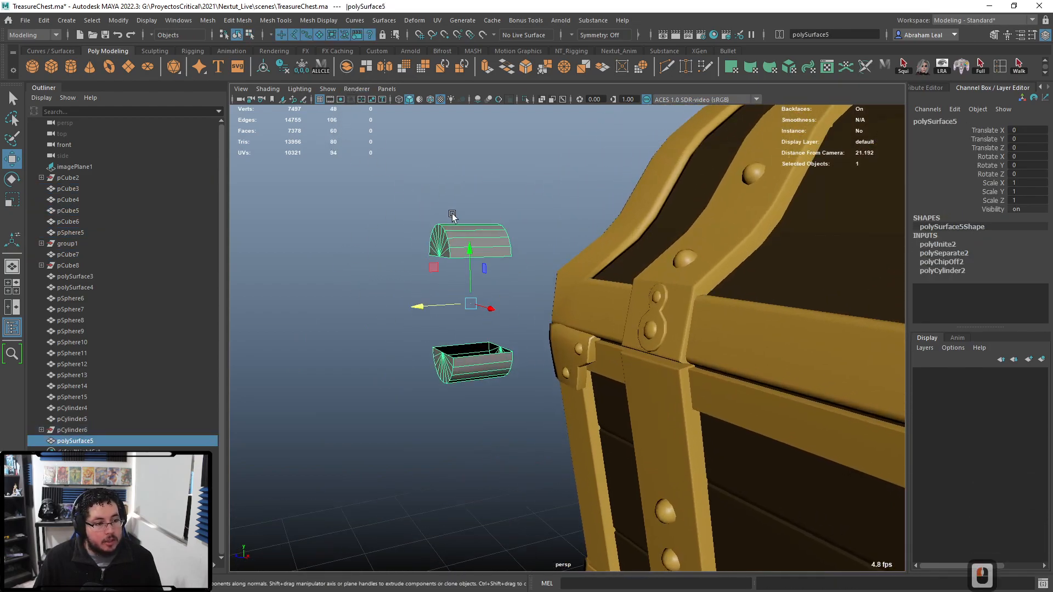
{"action": "right_click_drag", "start_coordinate": [461, 253], "coordinate": [465, 237]}
{"action": "left_click", "coordinate": [470, 257]}
{"action": "left_click", "coordinate": [480, 354], "text": "shift"}
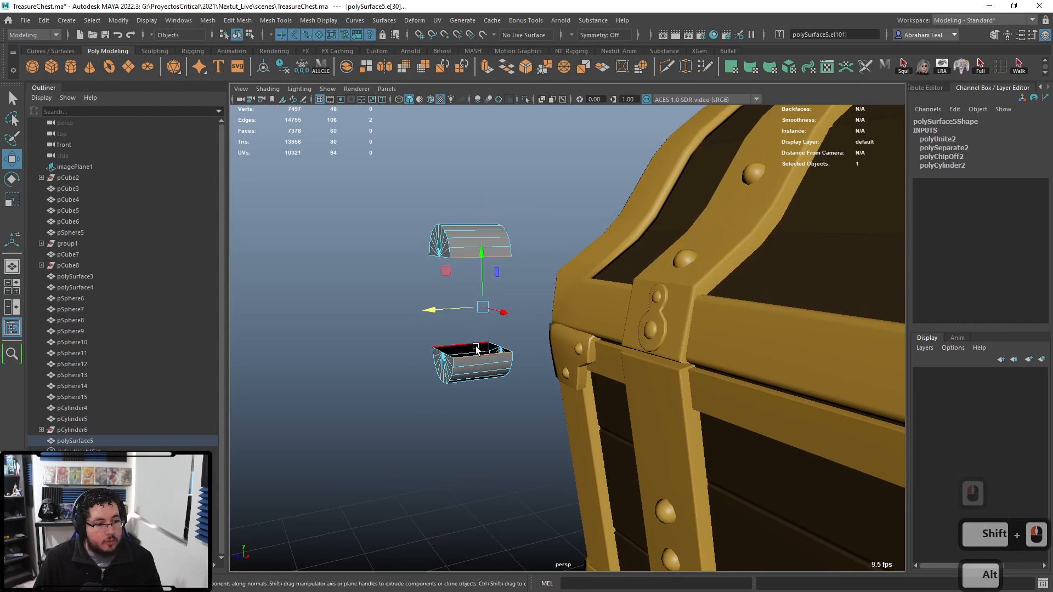
{"action": "left_click_drag", "start_coordinate": [406, 135], "coordinate": [450, 140], "text": "alt"}
{"action": "left_click", "coordinate": [506, 67]}
{"action": "left_click_drag", "start_coordinate": [445, 268], "coordinate": [565, 297], "text": "alt"}
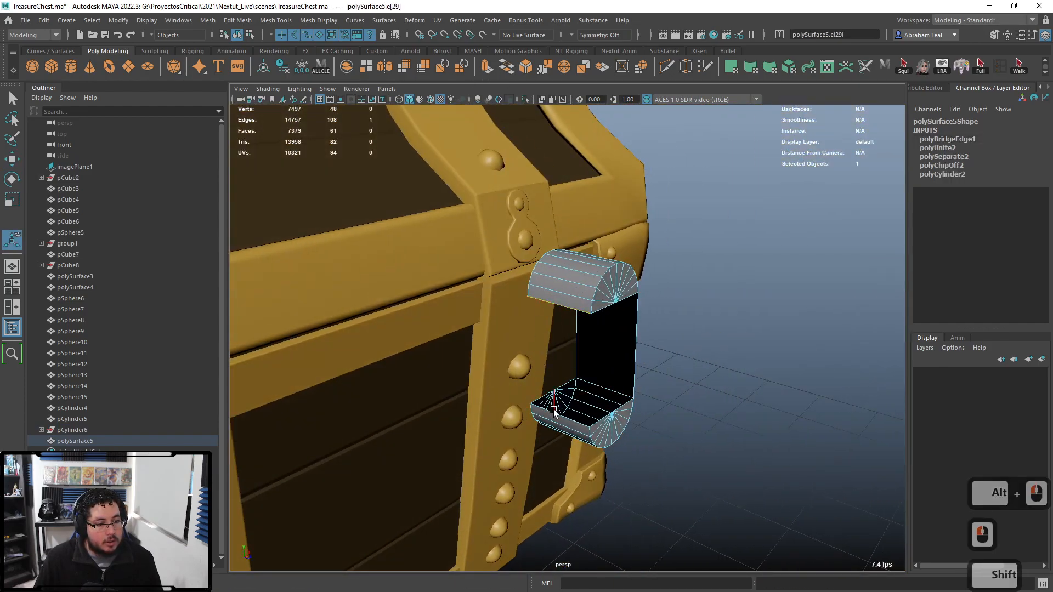
{"action": "key", "text": "g"}
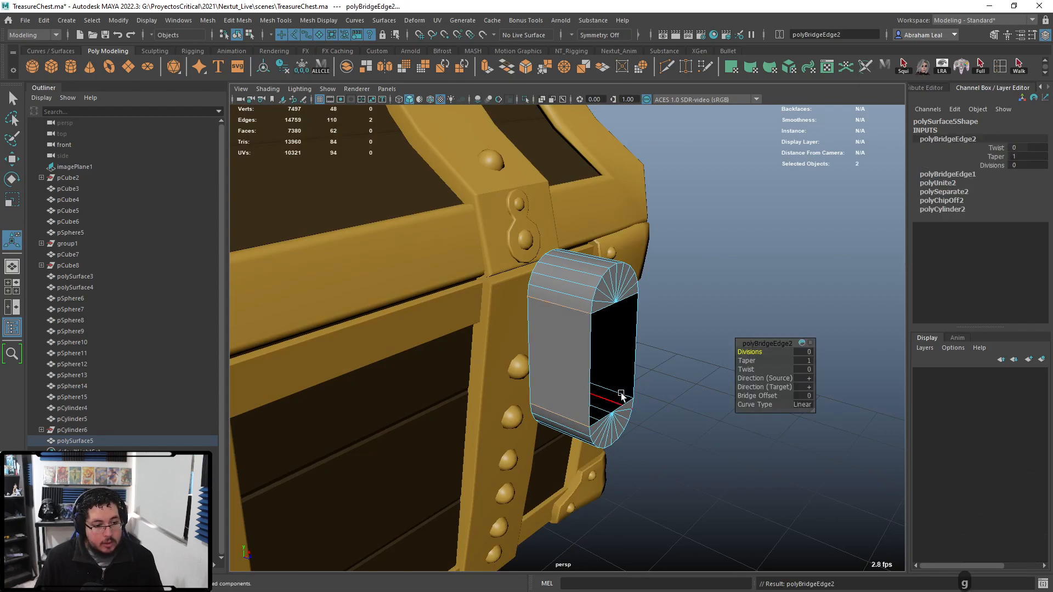
- Close one flat face of the capsule by bridging its two pairs of upper and lower cap edges
{"action": "left_click_drag", "start_coordinate": [609, 398], "coordinate": [583, 381], "text": "alt"}
{"action": "right_click_drag", "start_coordinate": [583, 381], "coordinate": [606, 367], "text": "alt"}
{"action": "middle_click_drag", "start_coordinate": [606, 367], "coordinate": [609, 403], "text": "alt"}
{"action": "right_click_drag", "start_coordinate": [609, 403], "coordinate": [614, 400], "text": "alt"}
{"action": "left_click_drag", "start_coordinate": [614, 399], "coordinate": [531, 316], "text": "alt"}
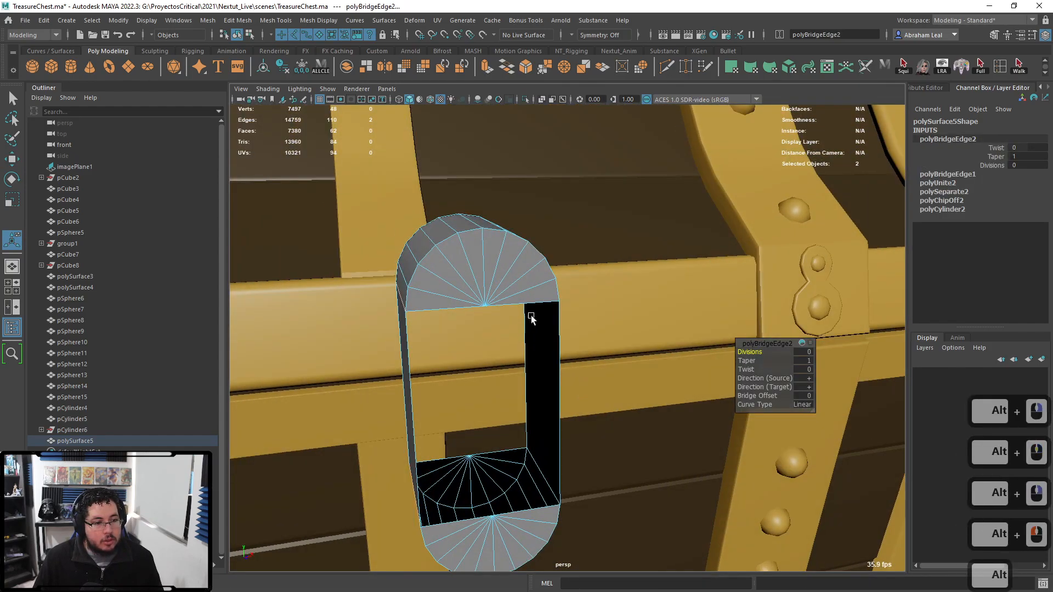
{"action": "left_click", "coordinate": [456, 310]}
{"action": "left_click", "coordinate": [457, 521], "text": "shift"}
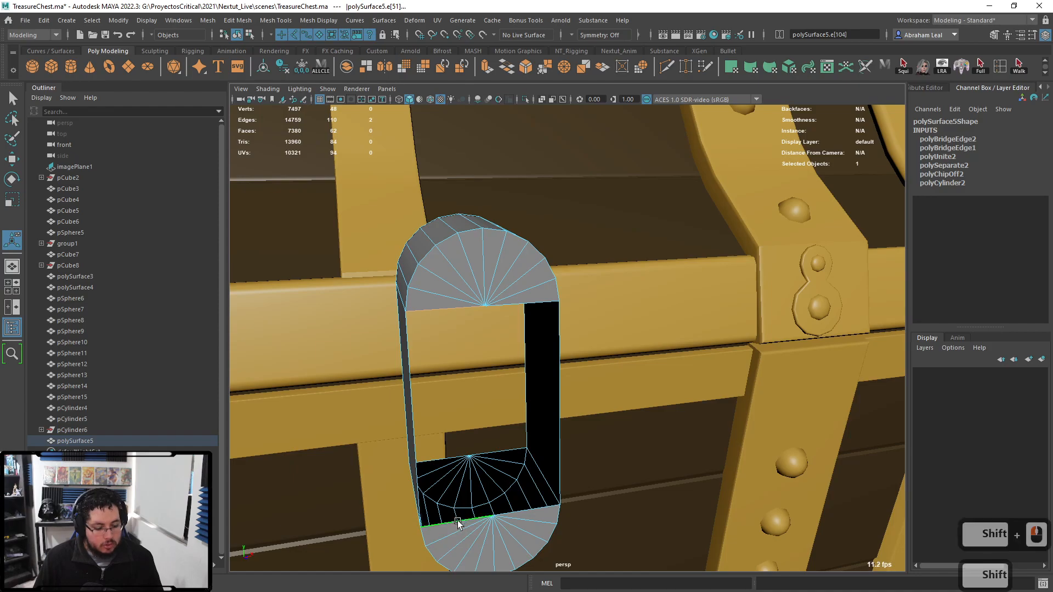
{"action": "key", "text": "g"}
{"action": "left_click", "coordinate": [526, 311]}
{"action": "left_click", "coordinate": [536, 503], "text": "shift"}
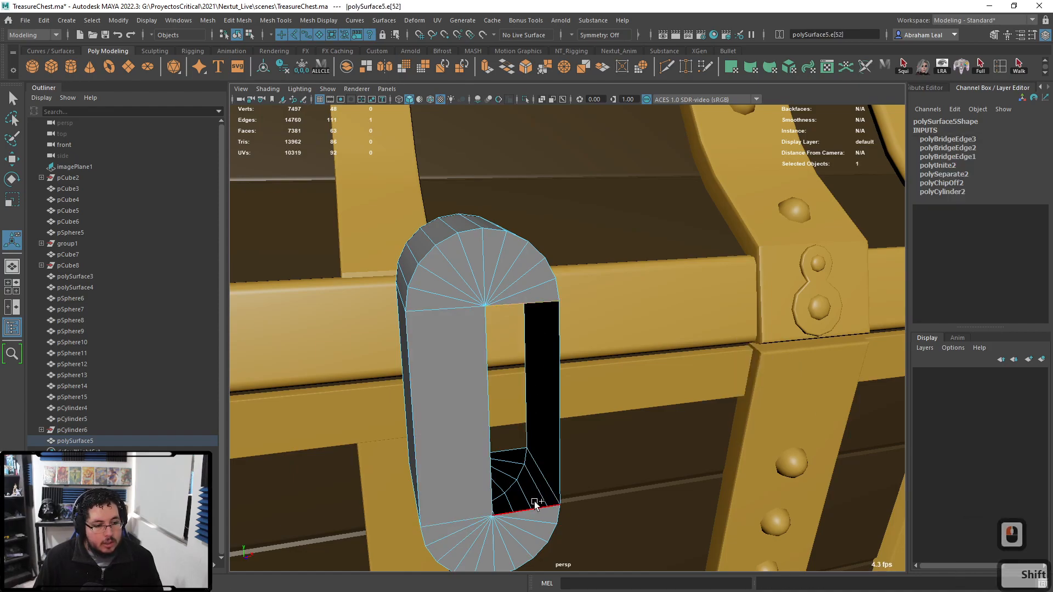
{"action": "key", "text": "g"}
- Bridge the two remaining pairs of cap edges to close the capsule's opposite flat face
{"action": "left_click_drag", "start_coordinate": [507, 465], "coordinate": [411, 393], "text": "alt"}
{"action": "middle_click_drag", "start_coordinate": [412, 393], "coordinate": [502, 441], "text": "alt"}
{"action": "left_click_drag", "start_coordinate": [502, 442], "coordinate": [466, 405], "text": "alt"}
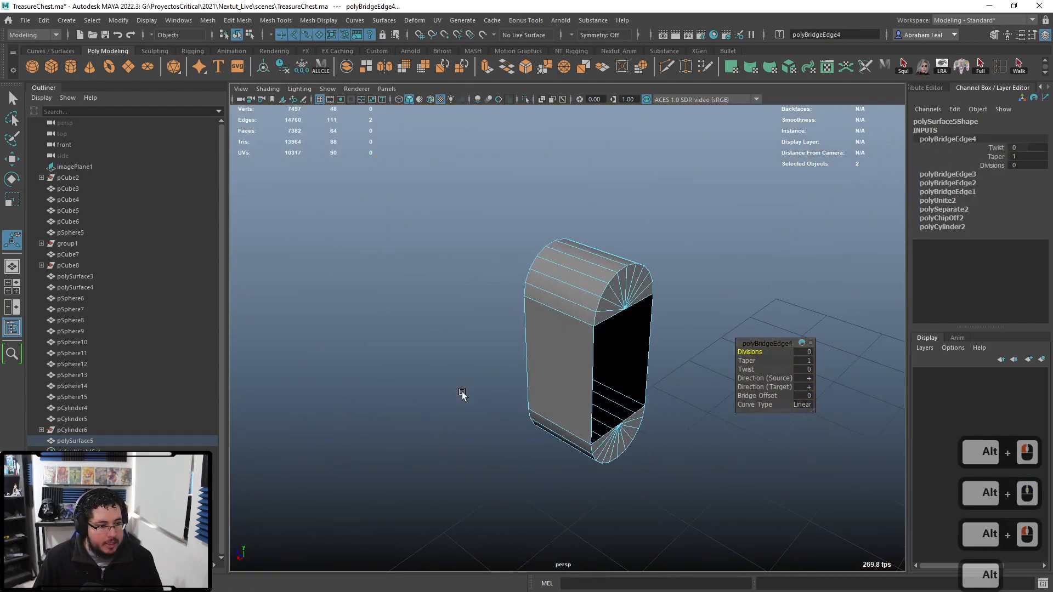
{"action": "right_click_drag", "start_coordinate": [466, 404], "coordinate": [607, 340], "text": "alt"}
{"action": "left_click", "coordinate": [642, 302]}
{"action": "left_click", "coordinate": [637, 501], "text": "shift"}
{"action": "key", "text": "g"}
{"action": "left_click", "coordinate": [710, 350]}
{"action": "key", "text": "g"}
{"action": "left_click", "coordinate": [684, 465], "text": "shift"}
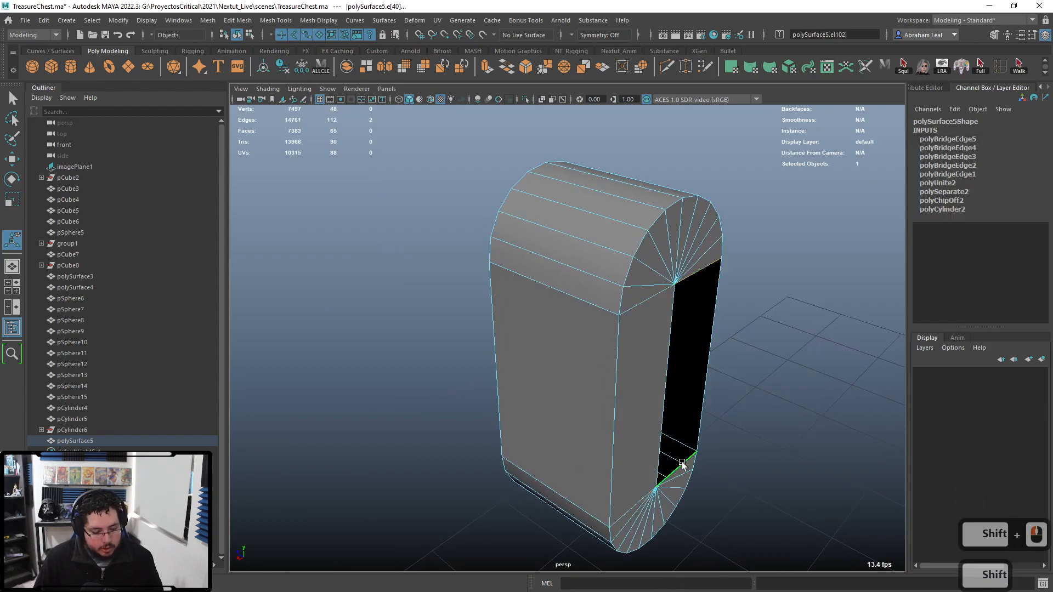
{"action": "key", "text": "g"}
- Flatten the capsule into a thin plate by scaling it along Z to 0.157
{"action": "left_click_drag", "start_coordinate": [665, 395], "coordinate": [698, 362], "text": "alt"}
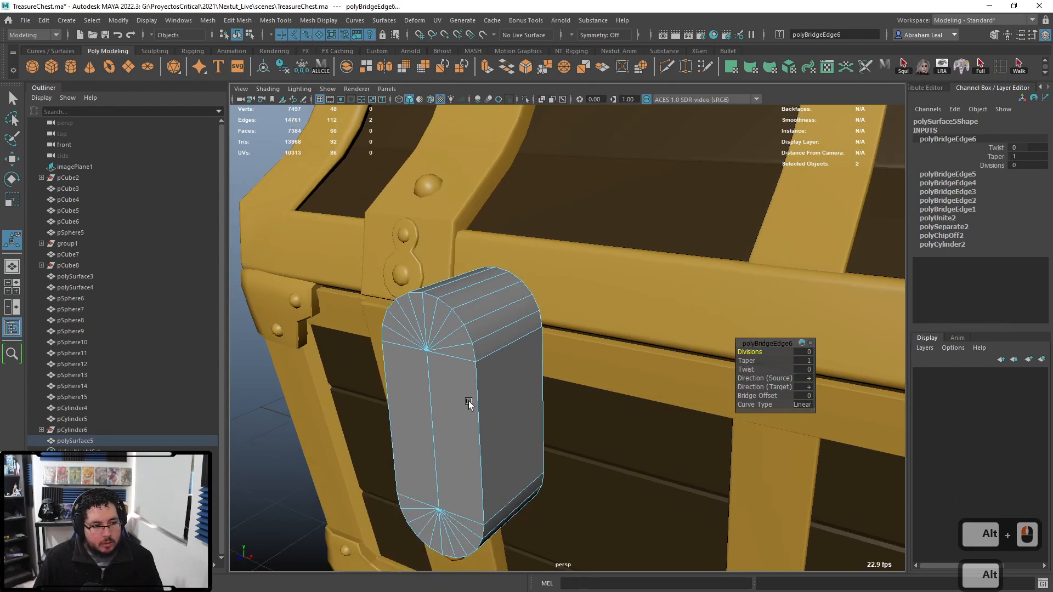
{"action": "right_click_drag", "start_coordinate": [469, 401], "coordinate": [483, 393], "text": "alt"}
{"action": "middle_click_drag", "start_coordinate": [482, 392], "coordinate": [505, 378], "text": "alt"}
{"action": "left_click_drag", "start_coordinate": [505, 378], "coordinate": [539, 350], "text": "alt"}
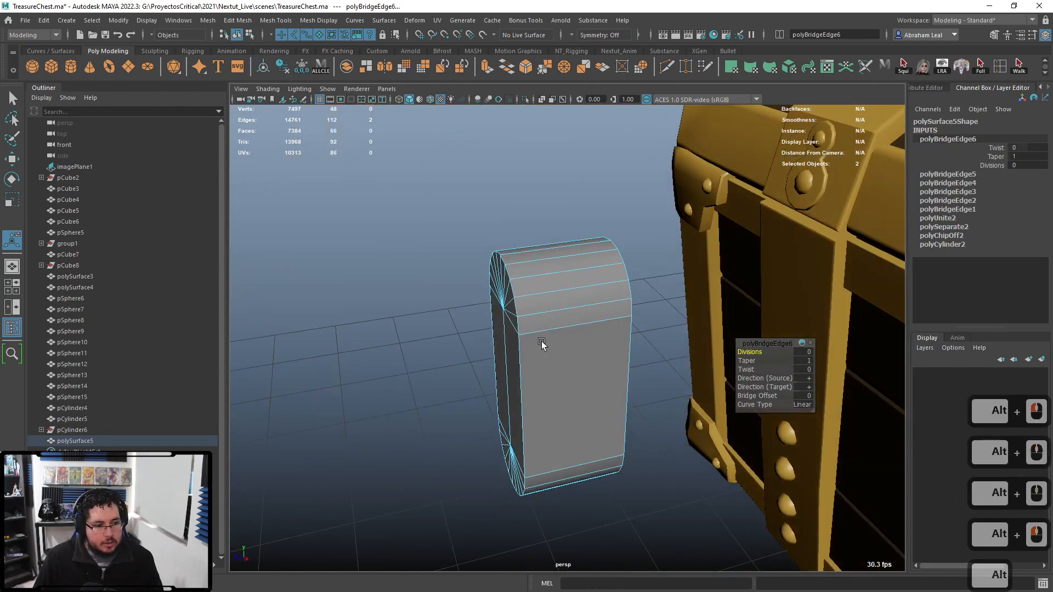
{"action": "right_click_drag", "start_coordinate": [565, 351], "coordinate": [645, 243]}
{"action": "left_click", "coordinate": [644, 242]}
{"action": "left_click", "coordinate": [584, 346]}
{"action": "key", "text": "r"}
{"action": "left_click_drag", "start_coordinate": [509, 386], "coordinate": [659, 404]}
- Examine the thin rounded plate's proportions against the chest straps and the reference image's hasps
{"action": "right_click_drag", "start_coordinate": [658, 405], "coordinate": [614, 388], "text": "alt"}
{"action": "left_click_drag", "start_coordinate": [614, 388], "coordinate": [555, 384], "text": "alt"}
{"action": "right_click_drag", "start_coordinate": [554, 384], "coordinate": [516, 378], "text": "alt"}
{"action": "middle_click_drag", "start_coordinate": [516, 378], "coordinate": [433, 377], "text": "alt"}
{"action": "right_click_drag", "start_coordinate": [433, 377], "coordinate": [307, 368], "text": "alt"}
{"action": "left_click_drag", "start_coordinate": [677, 351], "coordinate": [543, 354], "text": "alt"}
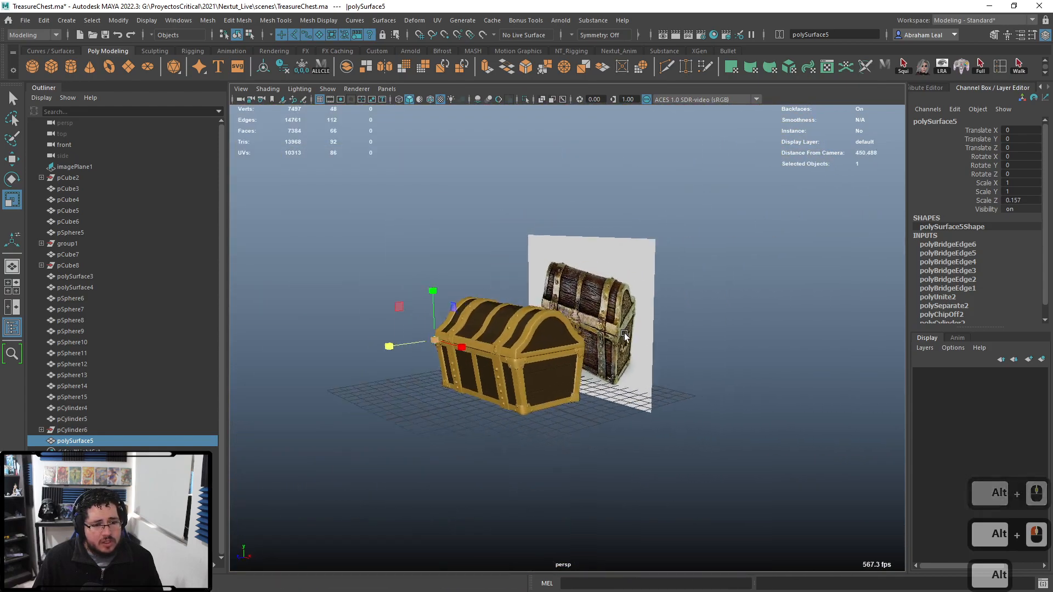
{"action": "right_click_drag", "start_coordinate": [543, 354], "coordinate": [640, 348], "text": "alt"}
{"action": "middle_click_drag", "start_coordinate": [489, 396], "coordinate": [675, 400], "text": "alt"}
{"action": "middle_click_drag", "start_coordinate": [384, 388], "coordinate": [560, 397], "text": "alt"}
{"action": "left_click_drag", "start_coordinate": [559, 397], "coordinate": [707, 400], "text": "alt"}
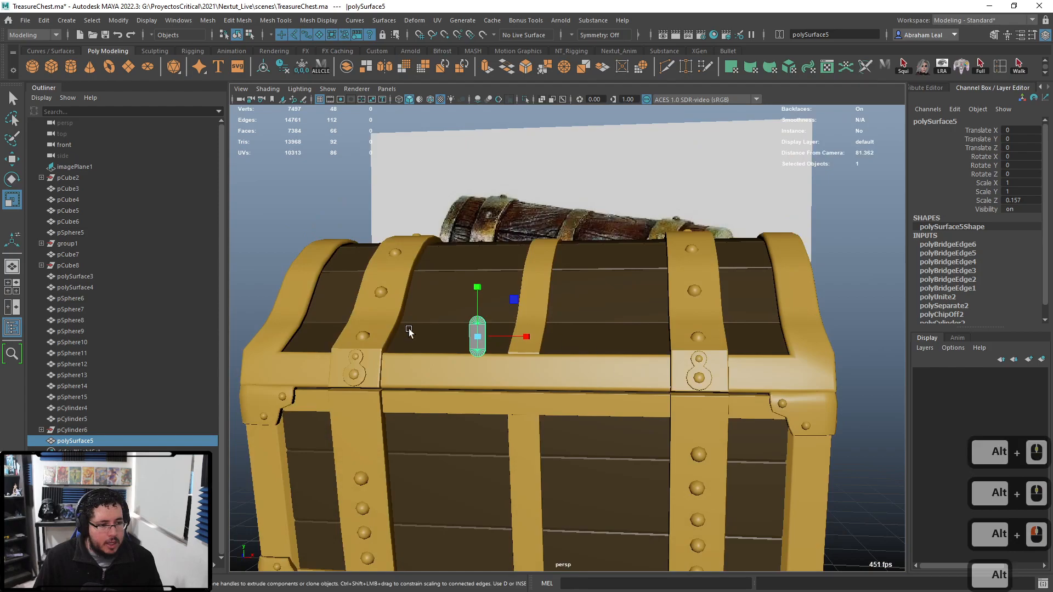
{"action": "right_click_drag", "start_coordinate": [409, 328], "coordinate": [605, 384], "text": "alt"}
{"action": "left_click_drag", "start_coordinate": [604, 384], "coordinate": [577, 393], "text": "alt"}
{"action": "middle_click_drag", "start_coordinate": [577, 393], "coordinate": [551, 373], "text": "alt"}
{"action": "left_click_drag", "start_coordinate": [551, 374], "coordinate": [640, 380], "text": "alt"}
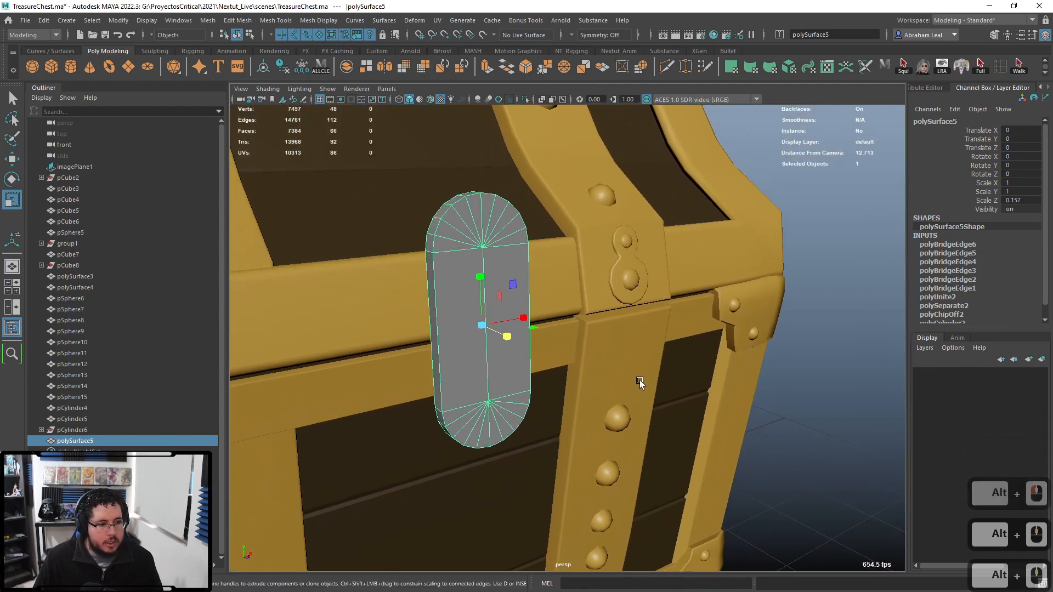
- Select all front faces of the rounded plate and extrude them inward with an offset of 0.17
{"action": "right_click_drag", "start_coordinate": [639, 381], "coordinate": [658, 417], "text": "alt"}
{"action": "right_click_drag", "start_coordinate": [501, 248], "coordinate": [500, 277]}
{"action": "double_click", "coordinate": [500, 278]}
{"action": "scroll", "coordinate": [500, 287], "scroll_direction": "down", "scroll_amount": 3}
{"action": "left_click_drag", "start_coordinate": [501, 286], "coordinate": [538, 272], "text": "alt"}
{"action": "right_click_drag", "start_coordinate": [547, 278], "coordinate": [494, 279]}
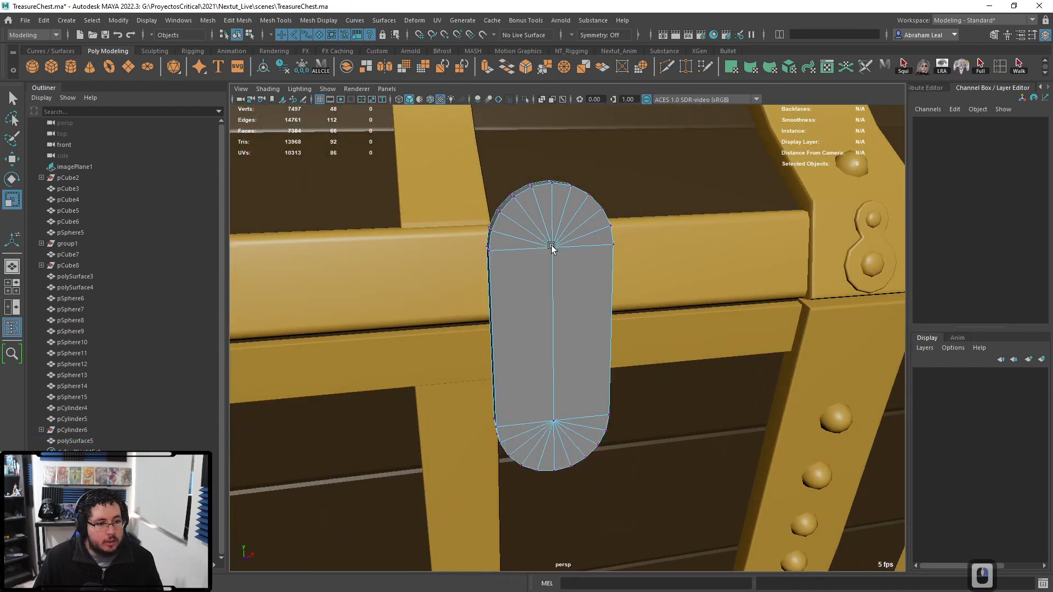
{"action": "left_click", "coordinate": [552, 247]}
{"action": "left_click", "coordinate": [555, 423], "text": "shift"}
{"action": "key", "text": "ctrl+F11"}
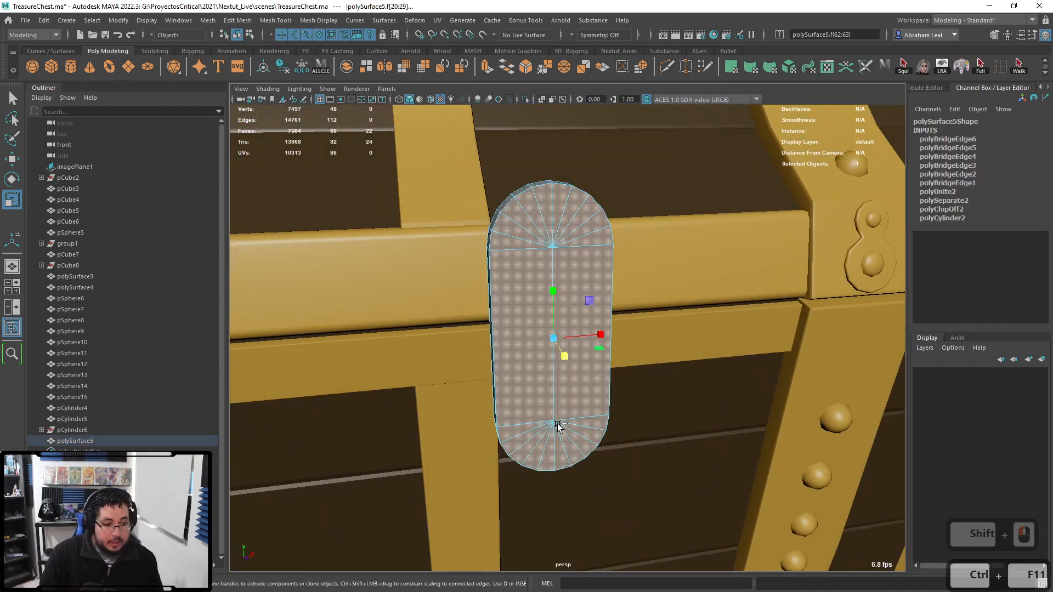
{"action": "key", "text": "ctrl+e"}
{"action": "left_click_drag", "start_coordinate": [749, 372], "coordinate": [749, 370]}
{"action": "left_click_drag", "start_coordinate": [613, 289], "coordinate": [566, 242], "text": "alt"}
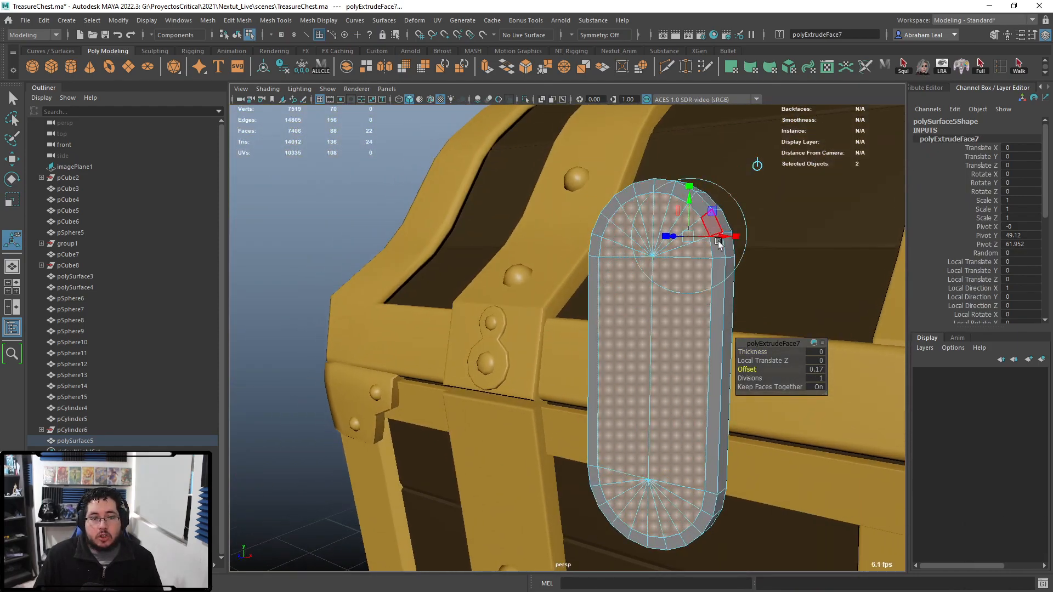
- Examine the chest's front from several angles and compare it with the lock and hasp details in the reference image
{"action": "left_click_drag", "start_coordinate": [679, 359], "coordinate": [631, 313], "text": "alt"}
{"action": "left_click_drag", "start_coordinate": [707, 351], "coordinate": [554, 384], "text": "alt"}
{"action": "middle_click_drag", "start_coordinate": [554, 384], "coordinate": [508, 279], "text": "alt"}
{"action": "right_click_drag", "start_coordinate": [508, 279], "coordinate": [708, 532]}
{"action": "left_click", "coordinate": [708, 532]}
{"action": "scroll", "coordinate": [730, 468], "scroll_direction": "down", "scroll_amount": 5}
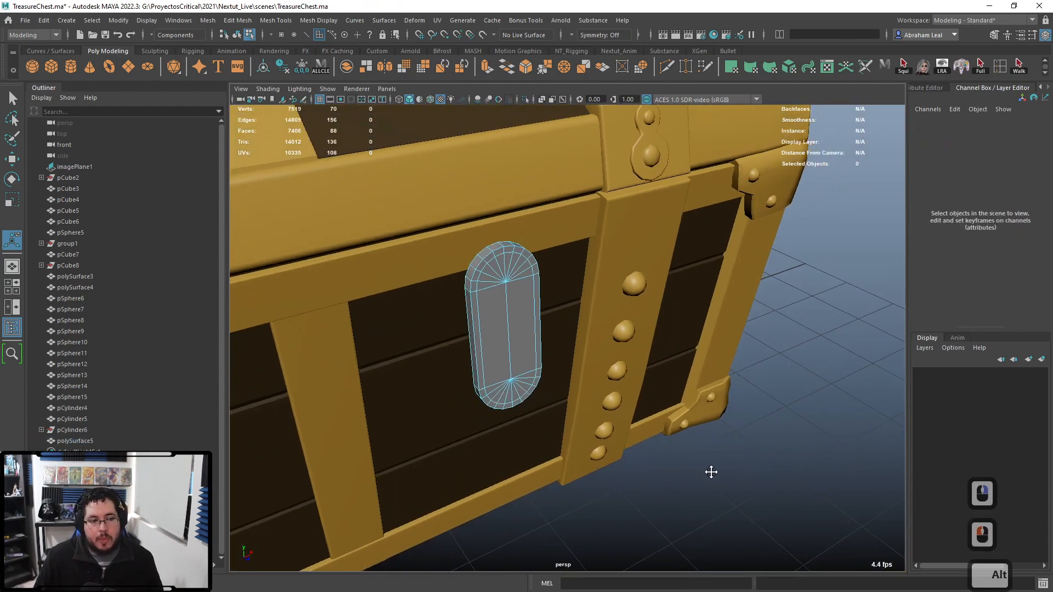
{"action": "middle_click_drag", "start_coordinate": [730, 468], "coordinate": [747, 397], "text": "alt"}
{"action": "left_click_drag", "start_coordinate": [747, 397], "coordinate": [725, 376], "text": "alt"}
{"action": "right_click_drag", "start_coordinate": [725, 375], "coordinate": [658, 367], "text": "alt"}
{"action": "middle_click_drag", "start_coordinate": [658, 368], "coordinate": [554, 362], "text": "alt"}
{"action": "left_click_drag", "start_coordinate": [675, 351], "coordinate": [565, 387], "text": "alt"}
{"action": "middle_click_drag", "start_coordinate": [565, 386], "coordinate": [579, 390], "text": "alt"}
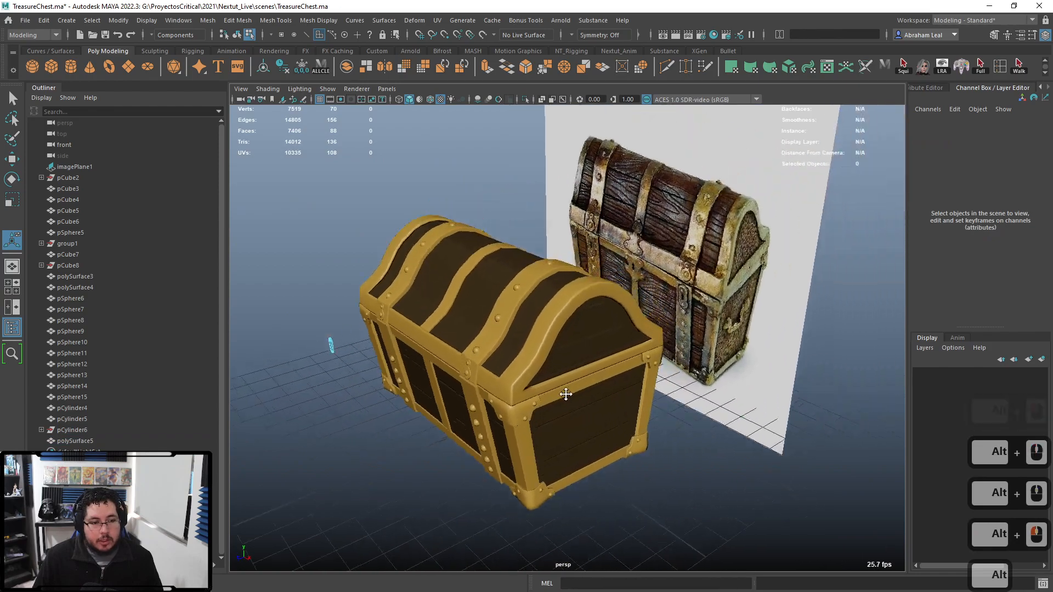
{"action": "right_click_drag", "start_coordinate": [578, 390], "coordinate": [772, 270], "text": "alt"}
{"action": "middle_click_drag", "start_coordinate": [772, 270], "coordinate": [764, 343], "text": "alt"}
{"action": "right_click_drag", "start_coordinate": [763, 343], "coordinate": [598, 417], "text": "alt"}
{"action": "middle_click_drag", "start_coordinate": [598, 417], "coordinate": [686, 374], "text": "alt"}
{"action": "right_click_drag", "start_coordinate": [455, 384], "coordinate": [510, 395], "text": "alt"}
{"action": "left_click_drag", "start_coordinate": [510, 395], "coordinate": [620, 404], "text": "alt"}
{"action": "middle_click_drag", "start_coordinate": [620, 404], "coordinate": [618, 432], "text": "alt"}
- Create a polygon cylinder and place it beside the rounded plate, at about 48.1 in Y and 57.8 in Z
{"action": "left_click", "coordinate": [68, 69]}
{"action": "left_click_drag", "start_coordinate": [529, 382], "coordinate": [684, 444], "text": "alt"}
{"action": "key", "text": "w"}
{"action": "middle_click_drag", "start_coordinate": [684, 445], "coordinate": [568, 401], "text": "alt"}
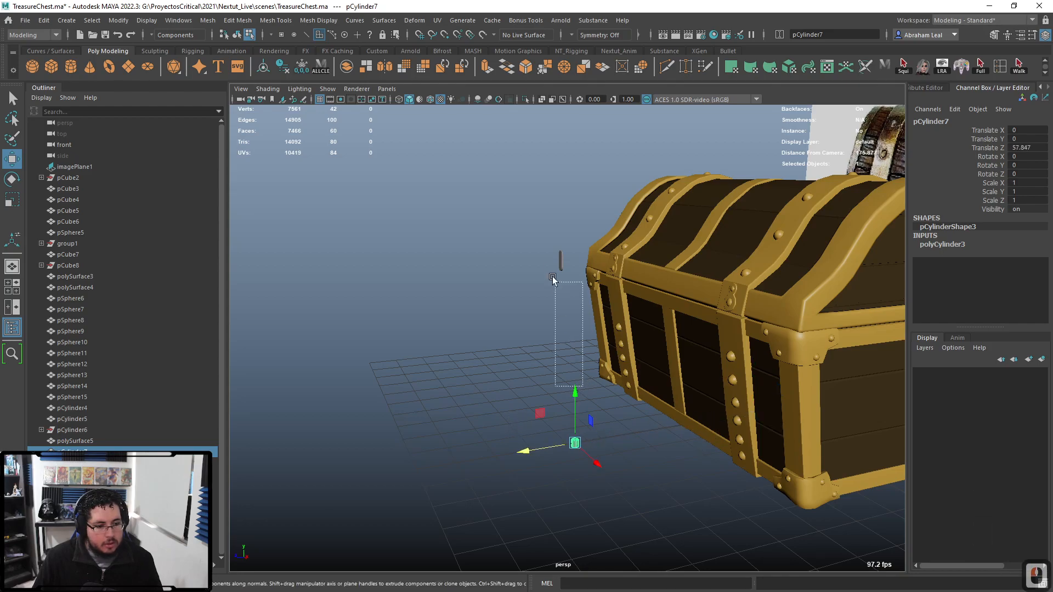
{"action": "left_click_drag", "start_coordinate": [556, 288], "coordinate": [588, 384]}
{"action": "key", "text": "ctrl+z"}
{"action": "key", "text": "e"}
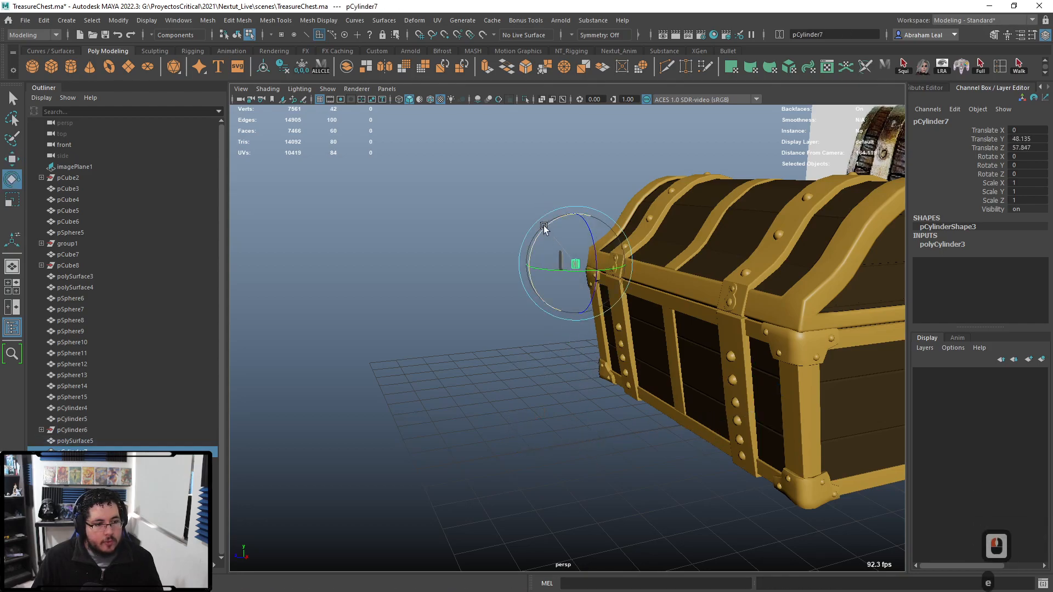
- Rotate the cylinder 90 degrees about X and move it out in front of the plate to about 68.4 in Z
{"action": "left_click", "coordinate": [1023, 158]}
{"action": "type", "text": "890"}
{"action": "key", "text": "Return"}
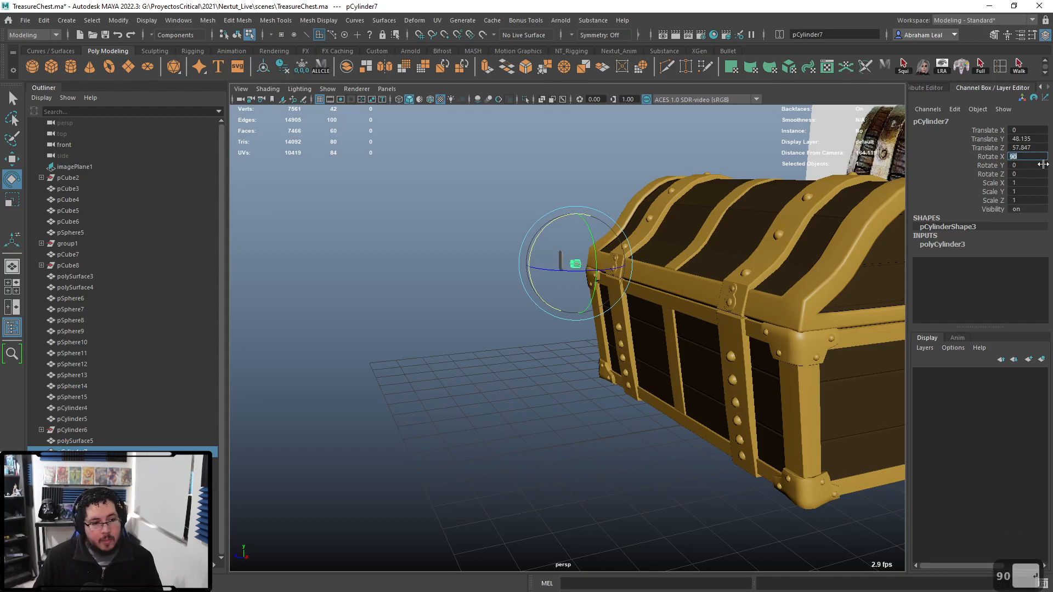
{"action": "middle_click_drag", "start_coordinate": [711, 324], "coordinate": [689, 368], "text": "alt"}
{"action": "right_click_drag", "start_coordinate": [689, 367], "coordinate": [757, 368], "text": "alt"}
{"action": "key", "text": "w"}
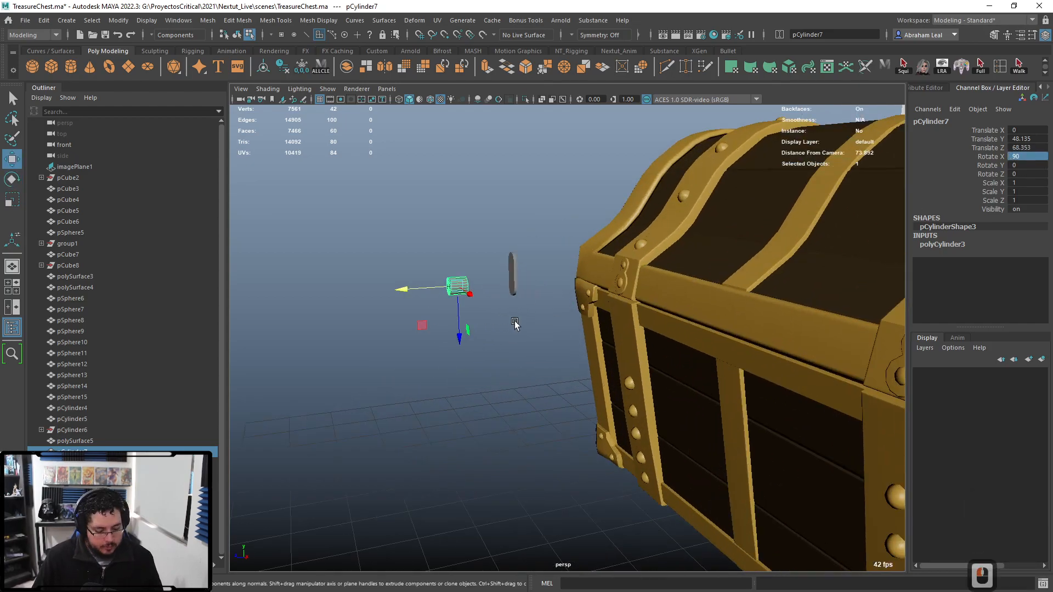
- Set the cylinder's axis subdivisions to 8
{"action": "key", "text": "f"}
{"action": "left_click", "coordinate": [935, 245]}
{"action": "left_click", "coordinate": [1022, 270]}
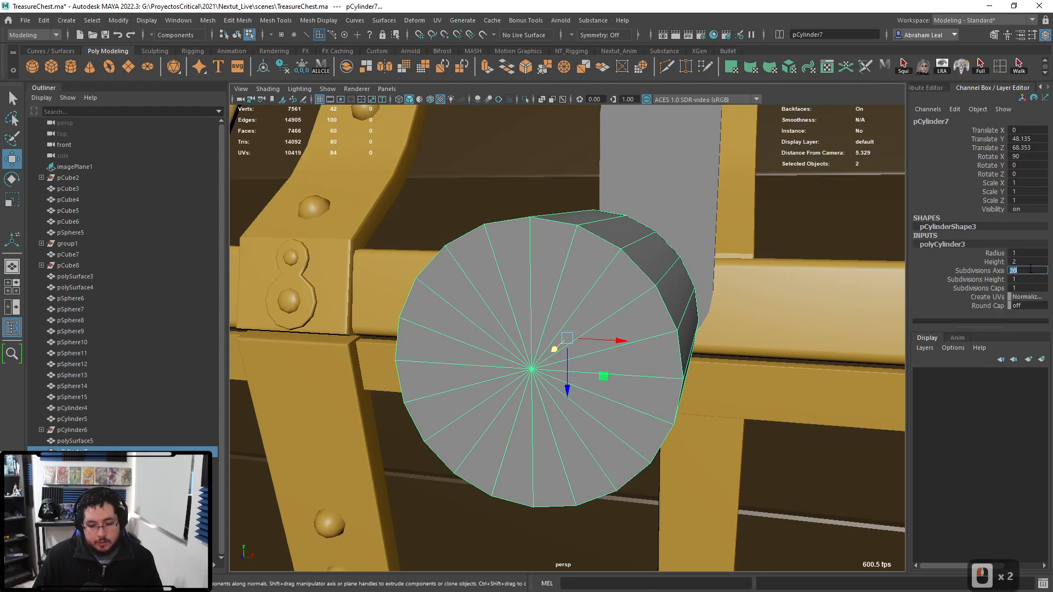
{"action": "type", "text": "8"}
{"action": "key", "text": "Return"}
- Select the cylinder's two adjacent lower side faces and extrude them downward to form the keyhole's stem
{"action": "left_click_drag", "start_coordinate": [654, 345], "coordinate": [648, 294], "text": "alt"}
{"action": "left_click", "coordinate": [631, 307]}
{"action": "right_click_drag", "start_coordinate": [533, 347], "coordinate": [542, 323]}
{"action": "left_click", "coordinate": [488, 354]}
{"action": "left_click", "coordinate": [529, 349], "text": "shift"}
{"action": "scroll", "coordinate": [611, 348], "scroll_direction": "down", "scroll_amount": 5}
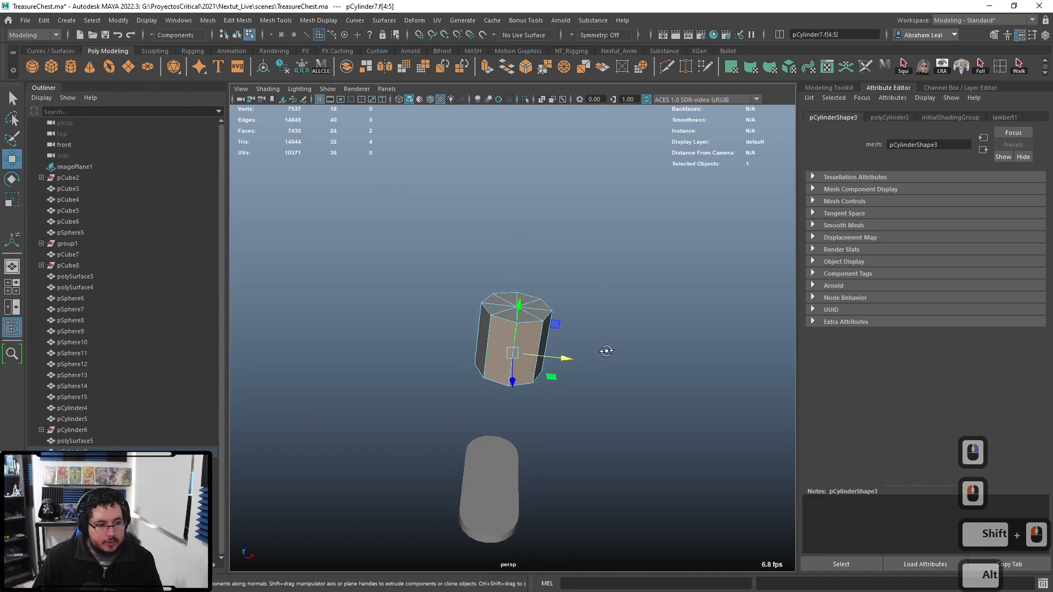
{"action": "left_click_drag", "start_coordinate": [611, 348], "coordinate": [598, 398], "text": "alt"}
{"action": "key", "text": "ctrl+e"}
{"action": "left_click_drag", "start_coordinate": [486, 401], "coordinate": [536, 423]}
- Scale the stem's bottom vertices wider and its neck vertices narrower to shape a keyhole silhouette
{"action": "key", "text": "q"}
{"action": "right_click_drag", "start_coordinate": [547, 410], "coordinate": [494, 280]}
{"action": "left_click_drag", "start_coordinate": [596, 388], "coordinate": [439, 475]}
{"action": "key", "text": "r"}
{"action": "left_click_drag", "start_coordinate": [563, 422], "coordinate": [561, 422]}
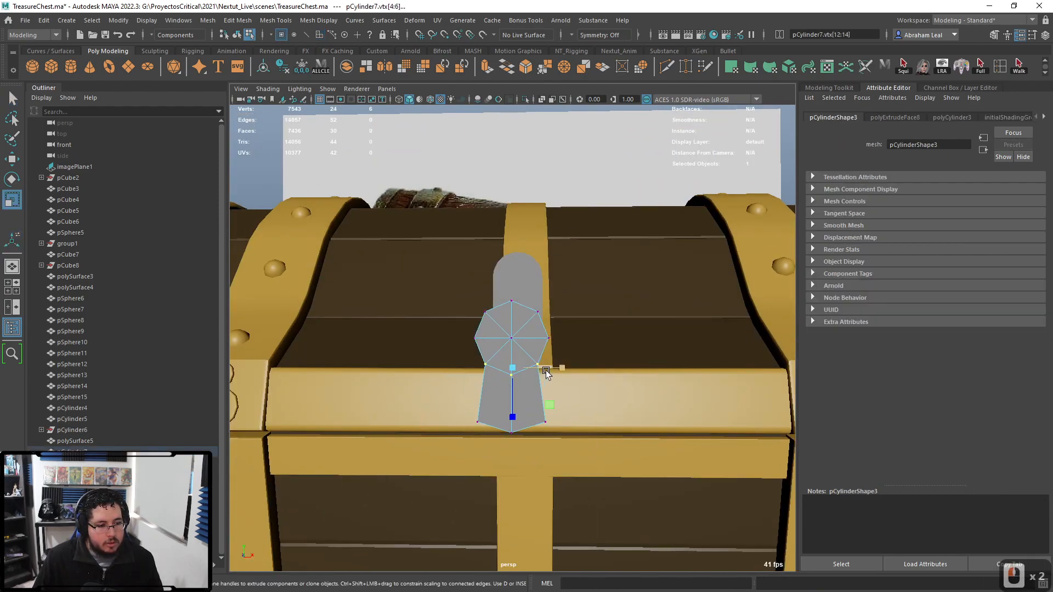
{"action": "left_click_drag", "start_coordinate": [542, 367], "coordinate": [638, 377]}
- Delete the keyhole's side and back faces, keeping only its flat front faces
{"action": "right_click_drag", "start_coordinate": [535, 336], "coordinate": [550, 314]}
{"action": "left_click_drag", "start_coordinate": [540, 331], "coordinate": [579, 336], "text": "alt"}
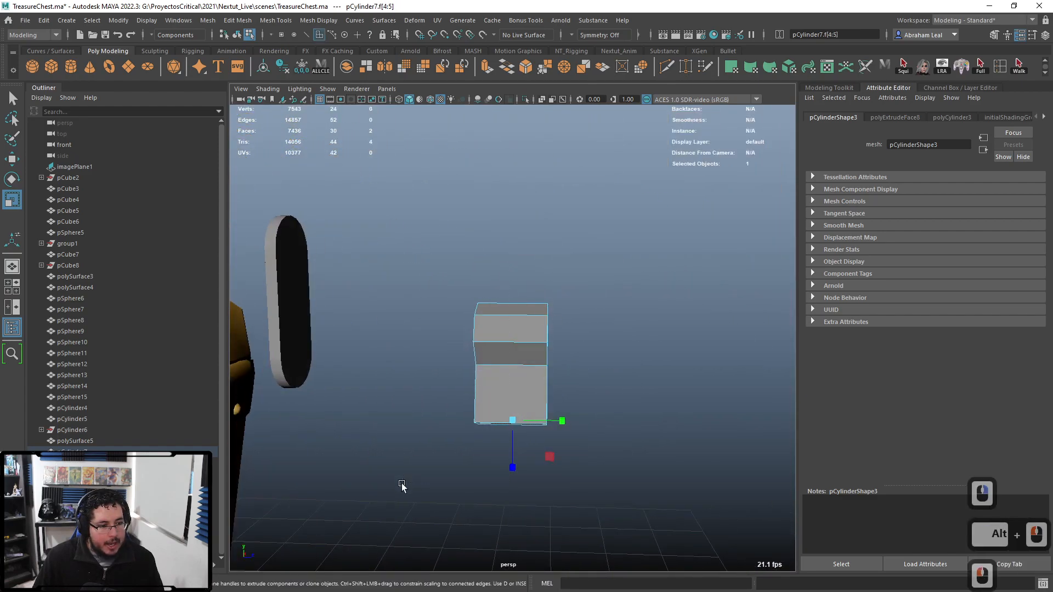
{"action": "key", "text": "BackSpace"}
{"action": "left_click_drag", "start_coordinate": [406, 483], "coordinate": [622, 267], "text": "alt"}
{"action": "right_click_drag", "start_coordinate": [565, 350], "coordinate": [625, 270]}
{"action": "left_click", "coordinate": [625, 270]}
{"action": "scroll", "coordinate": [557, 341], "scroll_direction": "up", "scroll_amount": 3}
- Select the flat keyhole's border edges and extrude them outward with an offset of 0.3
{"action": "left_click", "coordinate": [558, 340]}
{"action": "right_click_drag", "start_coordinate": [558, 343], "coordinate": [558, 378]}
{"action": "left_click", "coordinate": [548, 313]}
{"action": "right_click_drag", "start_coordinate": [547, 312], "coordinate": [545, 263]}
{"action": "double_click", "coordinate": [546, 308]}
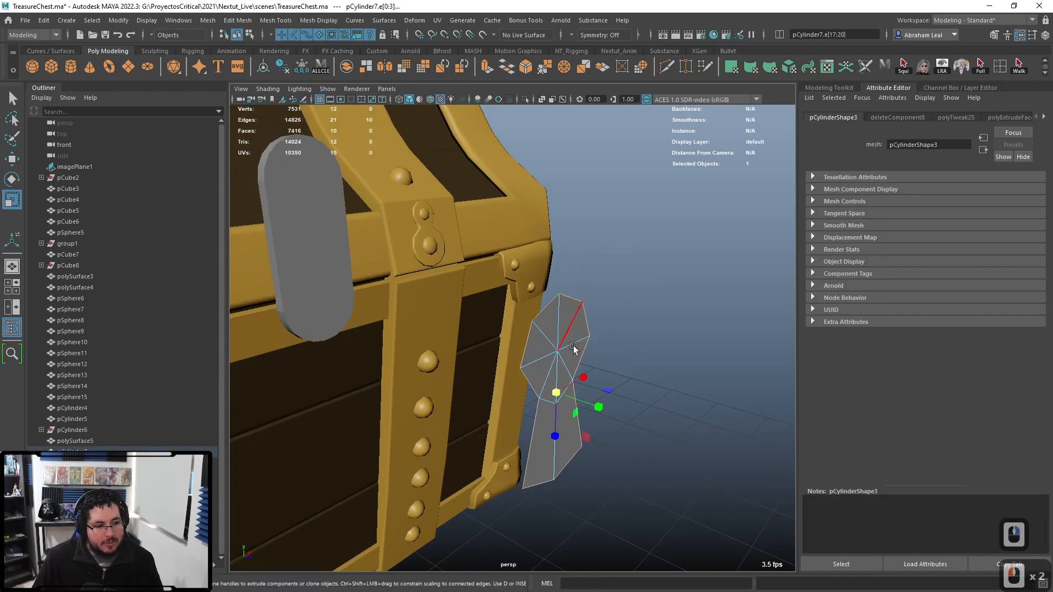
{"action": "key", "text": "ctrl+e"}
{"action": "left_click_drag", "start_coordinate": [667, 322], "coordinate": [609, 324], "text": "alt"}
{"action": "left_click_drag", "start_coordinate": [666, 352], "coordinate": [667, 369]}
{"action": "key", "text": "ctrl+z"}
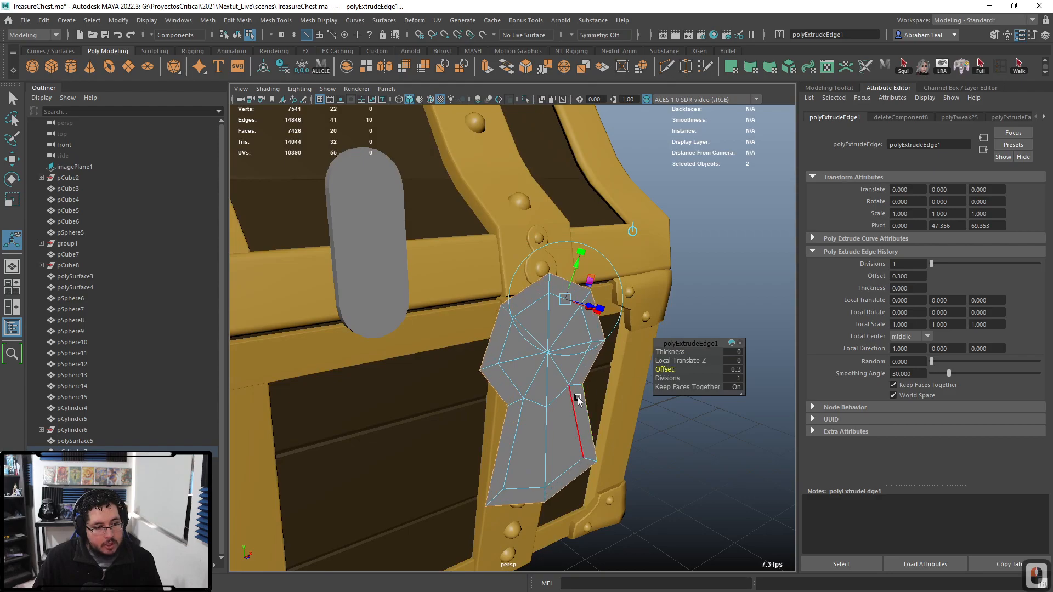
- Delete the keyhole's inner faces around its centre and in the stem, leaving only the outer ring of faces
{"action": "right_click_drag", "start_coordinate": [556, 278], "coordinate": [700, 261]}
{"action": "right_click_drag", "start_coordinate": [672, 295], "coordinate": [672, 295]}
{"action": "right_click_drag", "start_coordinate": [551, 279], "coordinate": [516, 312]}
{"action": "left_click", "coordinate": [549, 353]}
{"action": "key", "text": "ctrl+F11"}
{"action": "key", "text": "BackSpace"}
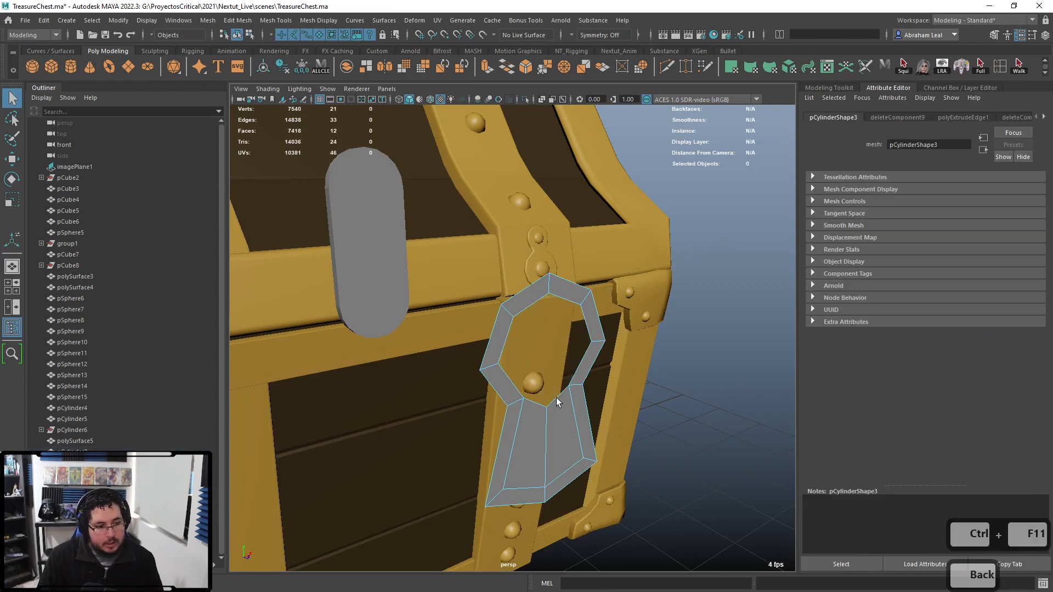
{"action": "left_click", "coordinate": [530, 439]}
{"action": "left_click", "coordinate": [563, 429], "text": "shift"}
{"action": "key", "text": "BackSpace"}
{"action": "right_click_drag", "start_coordinate": [564, 278], "coordinate": [616, 263]}
- Preview the keyhole ring smoothed, restore its unsmoothed display, and move the ring toward the rounded plate
{"action": "left_click_drag", "start_coordinate": [732, 226], "coordinate": [543, 299], "text": "alt"}
{"action": "left_click", "coordinate": [543, 302]}
{"action": "left_click_drag", "start_coordinate": [501, 426], "coordinate": [494, 410], "text": "alt"}
{"action": "middle_click_drag", "start_coordinate": [494, 410], "coordinate": [551, 453], "text": "alt"}
{"action": "left_click_drag", "start_coordinate": [551, 453], "coordinate": [618, 463], "text": "alt"}
{"action": "key", "text": "3"}
{"action": "key", "text": "1"}
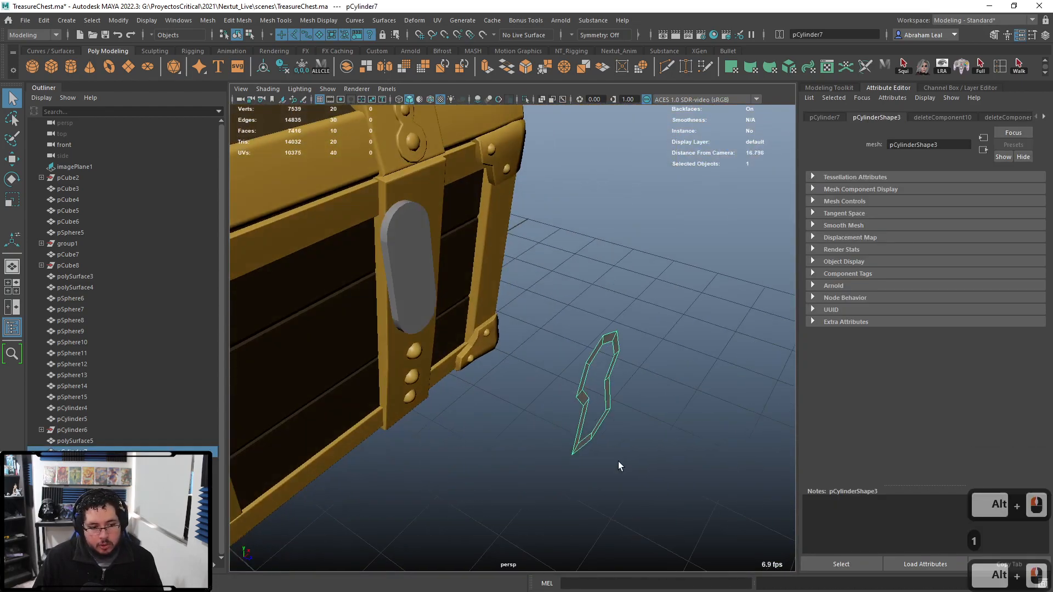
{"action": "key", "text": "w"}
{"action": "mouse_move", "coordinate": [590, 381]}
{"action": "left_mouse_down"}
{"action": "mouse_move", "coordinate": [425, 280]}
{"action": "mouse_move", "coordinate": [417, 306]}
{"action": "mouse_move", "coordinate": [600, 376]}
{"action": "left_mouse_up"}
{"action": "right_click_drag", "start_coordinate": [600, 377], "coordinate": [705, 473], "text": "alt"}
- Delete the two large central front faces of the rounded plate to open a rectangular hole
{"action": "left_click", "coordinate": [571, 302]}
{"action": "left_click_drag", "start_coordinate": [571, 302], "coordinate": [538, 289], "text": "alt"}
{"action": "right_click_drag", "start_coordinate": [612, 279], "coordinate": [614, 289]}
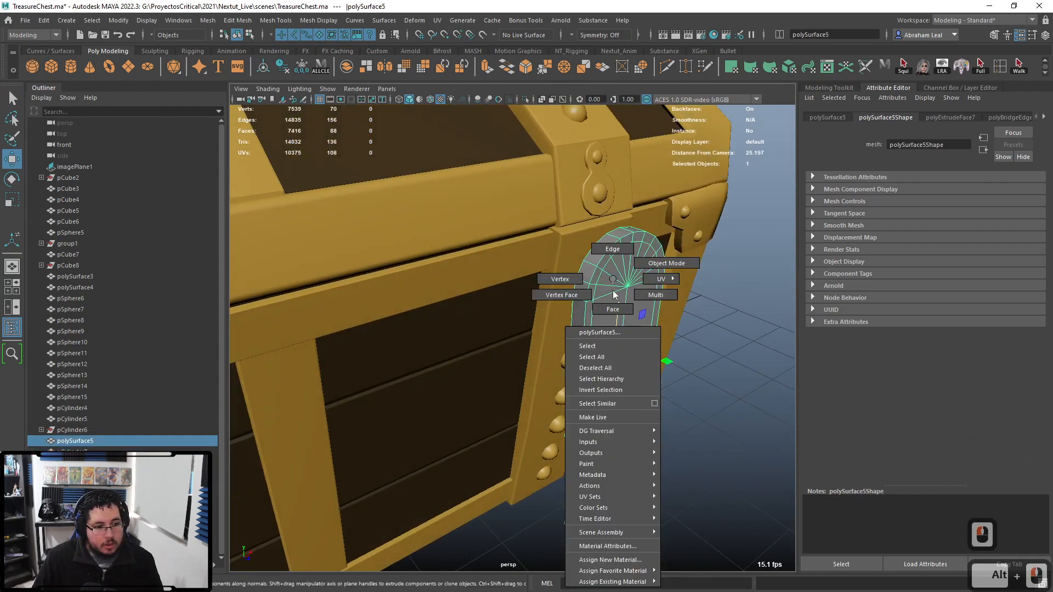
{"action": "left_click", "coordinate": [613, 310]}
{"action": "left_click", "coordinate": [635, 305], "text": "shift"}
{"action": "key", "text": "BackSpace"}
{"action": "right_click_drag", "start_coordinate": [654, 343], "coordinate": [692, 328]}
{"action": "left_click", "coordinate": [696, 381]}
- Scale the keyhole ring down and position it near the middle of the plate's rectangular opening, checking the front view
{"action": "left_click", "coordinate": [656, 379]}
{"action": "left_click_drag", "start_coordinate": [692, 373], "coordinate": [647, 430], "text": "alt"}
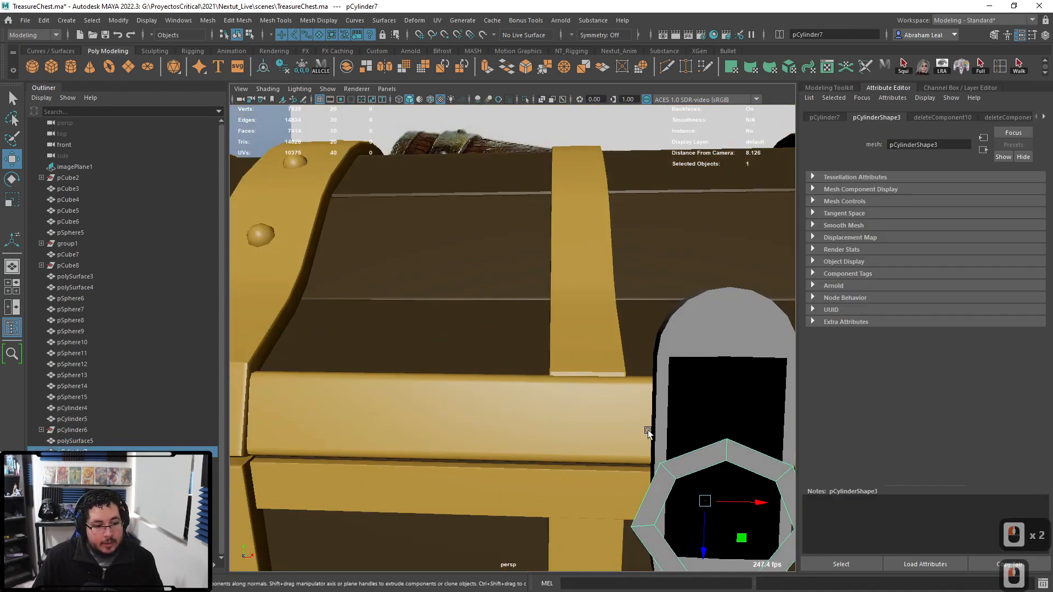
{"action": "key", "text": "r"}
{"action": "left_click_drag", "start_coordinate": [603, 482], "coordinate": [609, 351], "text": "alt"}
{"action": "key", "text": "w"}
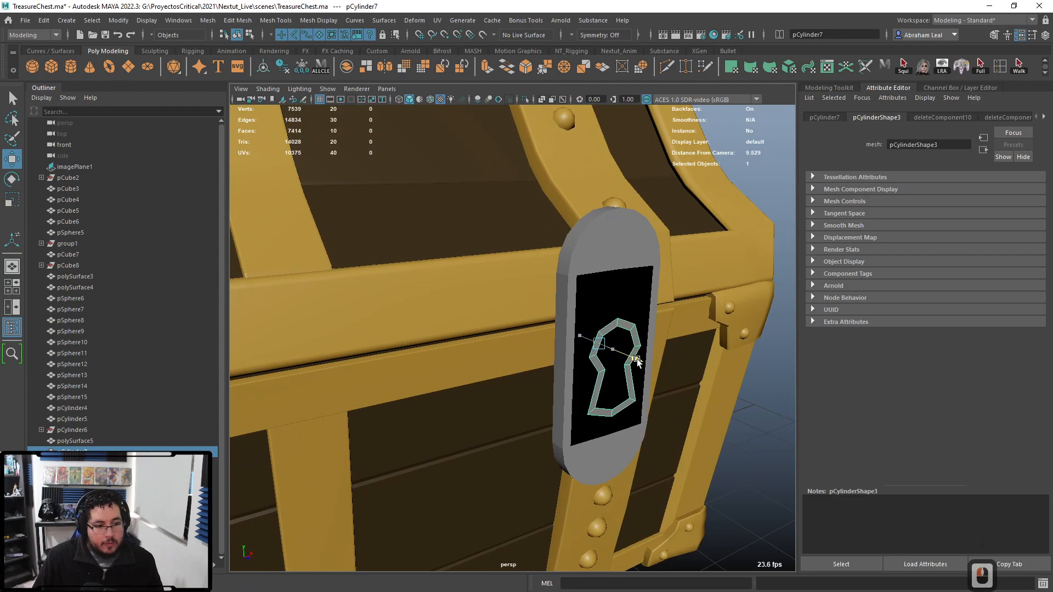
{"action": "left_click_drag", "start_coordinate": [600, 346], "coordinate": [607, 386]}
{"action": "key", "text": "space"}
{"action": "right_click_drag", "start_coordinate": [607, 386], "coordinate": [505, 416], "text": "alt"}
{"action": "key", "text": "ctrl+1"}
{"action": "key", "text": "f"}
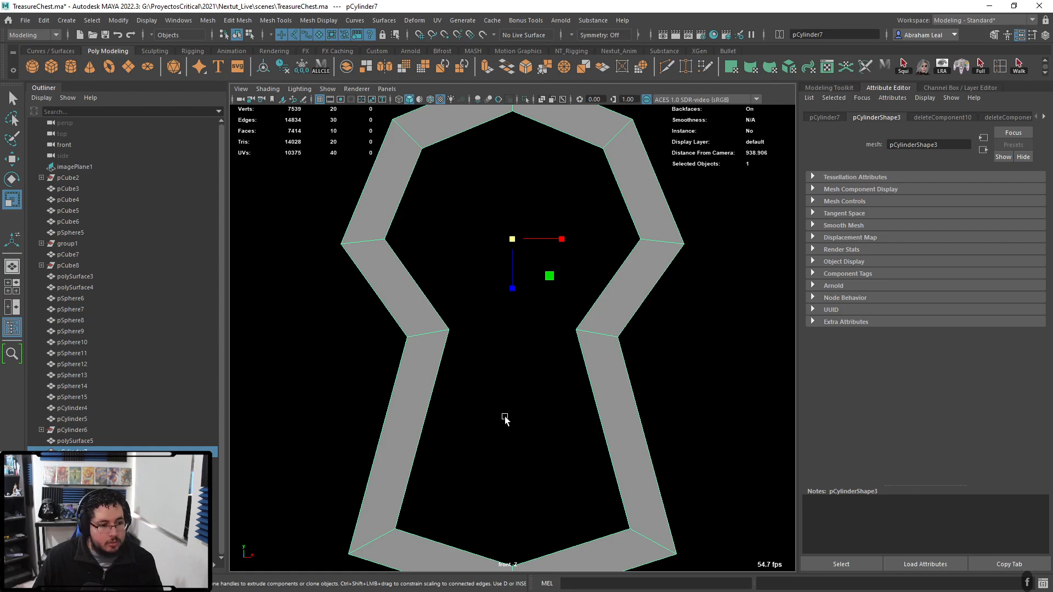
{"action": "scroll", "coordinate": [505, 417], "scroll_direction": "down", "scroll_amount": 10}
{"action": "scroll", "coordinate": [529, 345], "scroll_direction": "up", "scroll_amount": 4}
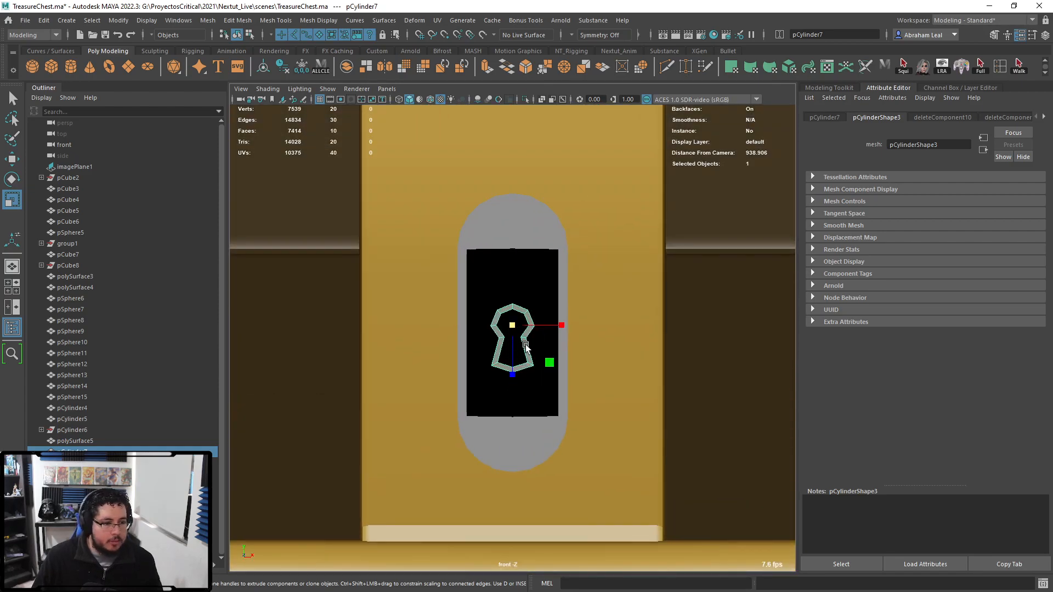
- Snap the keyhole ring's depth to the plate's front surface
{"action": "mouse_move", "coordinate": [513, 324]}
{"action": "left_mouse_down", "text": "alt"}
{"action": "mouse_move", "coordinate": [529, 318]}
{"action": "mouse_move", "coordinate": [653, 455]}
{"action": "left_mouse_up", "text": "alt"}
{"action": "key", "text": "6"}
{"action": "middle_click_drag", "start_coordinate": [653, 456], "coordinate": [625, 507], "text": "alt"}
{"action": "key", "text": "w"}
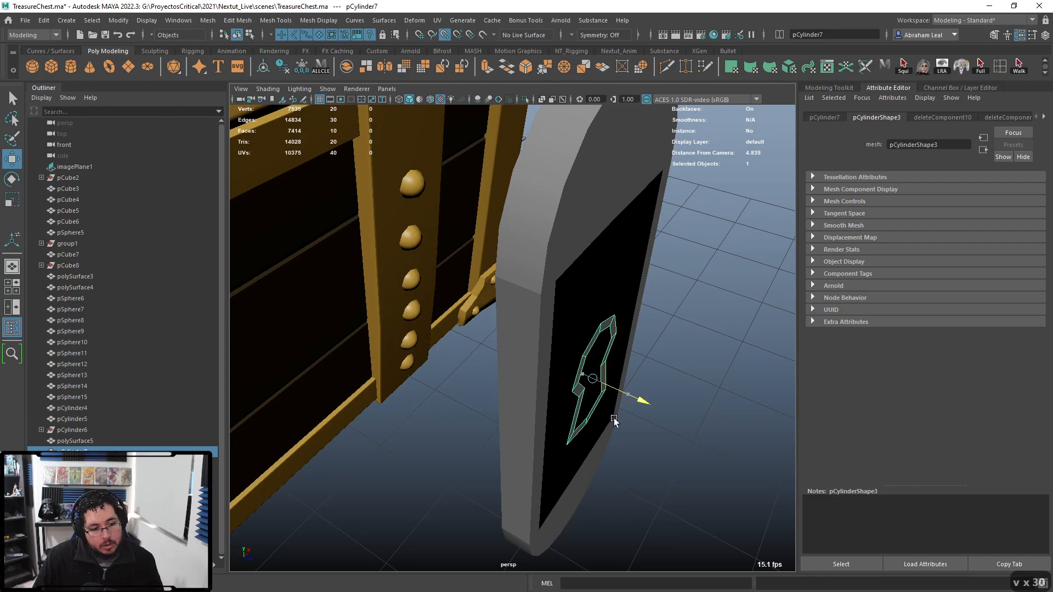
{"action": "left_click_drag", "start_coordinate": [622, 403], "coordinate": [634, 351], "text": "alt"}
{"action": "scroll", "coordinate": [635, 353], "scroll_direction": "down", "scroll_amount": 4}
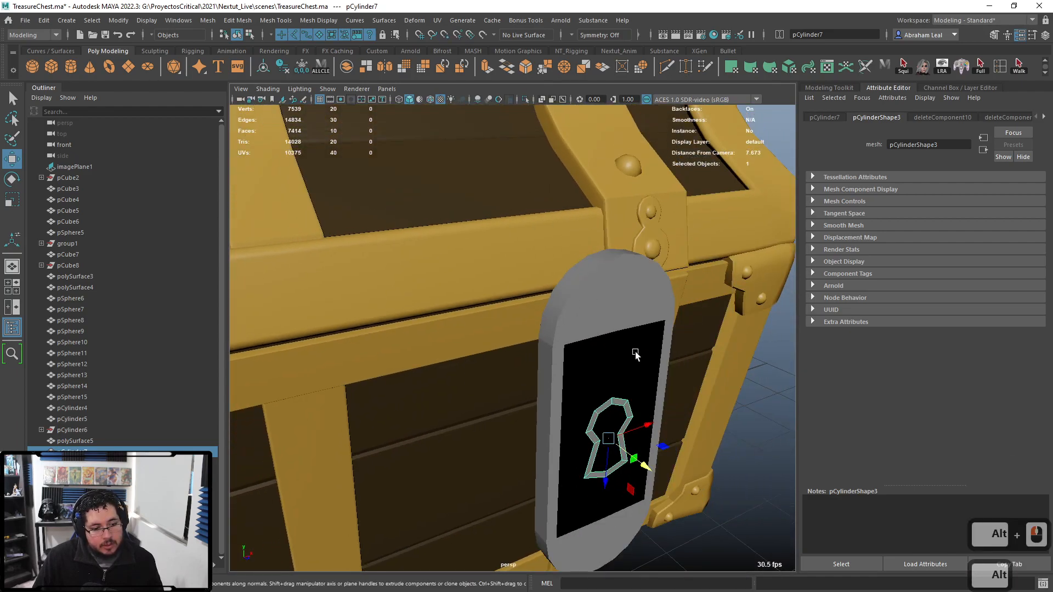
- Combine the rounded plate and the keyhole ring into one mesh
{"action": "middle_click_drag", "start_coordinate": [635, 355], "coordinate": [606, 284], "text": "alt"}
{"action": "left_click", "coordinate": [607, 285]}
{"action": "left_click", "coordinate": [608, 364], "text": "shift"}
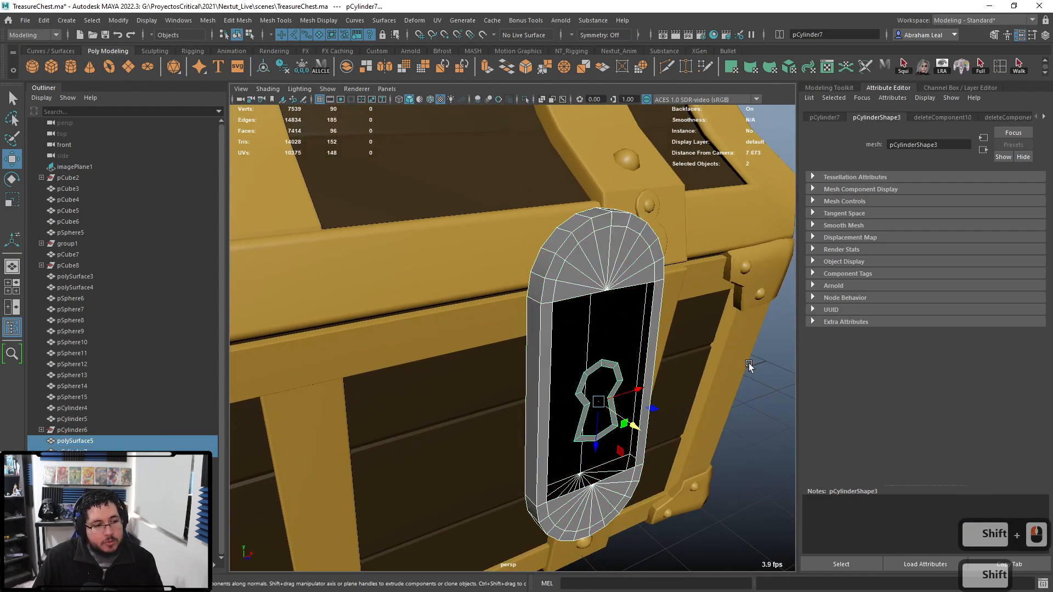
{"action": "left_click", "coordinate": [347, 68]}
{"action": "key", "text": "r"}
{"action": "scroll", "coordinate": [621, 369], "scroll_direction": "down", "scroll_amount": 5}
{"action": "left_click_drag", "start_coordinate": [620, 369], "coordinate": [705, 446], "text": "alt"}
{"action": "scroll", "coordinate": [706, 447], "scroll_direction": "up", "scroll_amount": 8}
{"action": "left_click", "coordinate": [706, 447]}
{"action": "left_click", "coordinate": [556, 261]}
{"action": "left_click_drag", "start_coordinate": [556, 261], "coordinate": [611, 209], "text": "alt"}
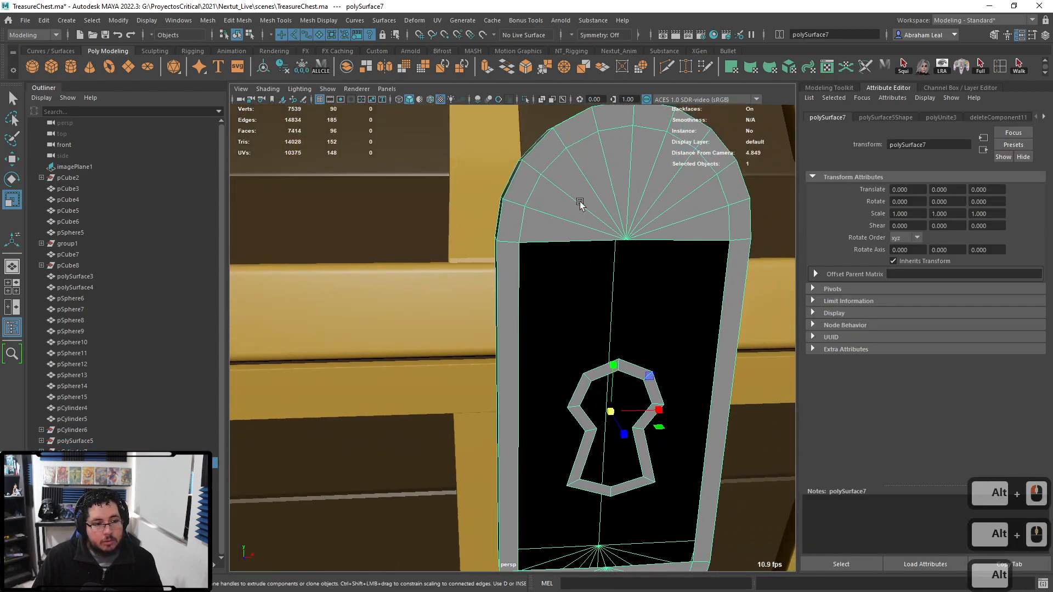
- Try Fill Hole on the plate opening's border edges together with the keyhole ring's outer border
{"action": "middle_click_drag", "start_coordinate": [610, 315], "coordinate": [619, 327], "text": "alt"}
{"action": "left_click_drag", "start_coordinate": [619, 327], "coordinate": [596, 260], "text": "alt"}
{"action": "right_click_drag", "start_coordinate": [597, 260], "coordinate": [600, 229]}
{"action": "middle_click_drag", "start_coordinate": [598, 265], "coordinate": [533, 258], "text": "alt"}
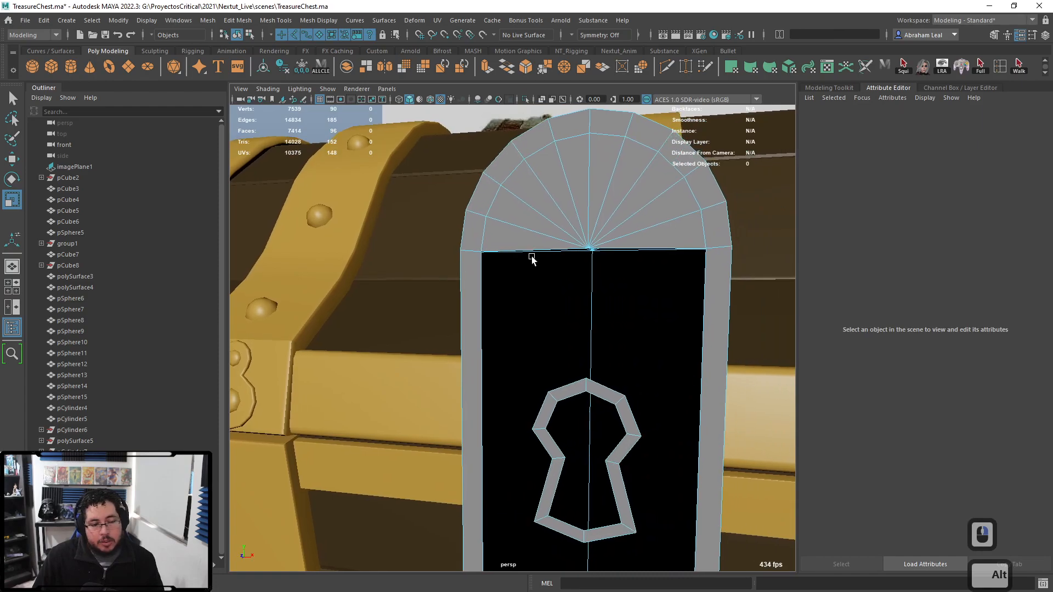
{"action": "scroll", "coordinate": [543, 275], "scroll_direction": "down", "scroll_amount": 5}
{"action": "left_click_drag", "start_coordinate": [548, 284], "coordinate": [516, 285], "text": "alt"}
{"action": "right_click_drag", "start_coordinate": [516, 285], "coordinate": [531, 298], "text": "alt"}
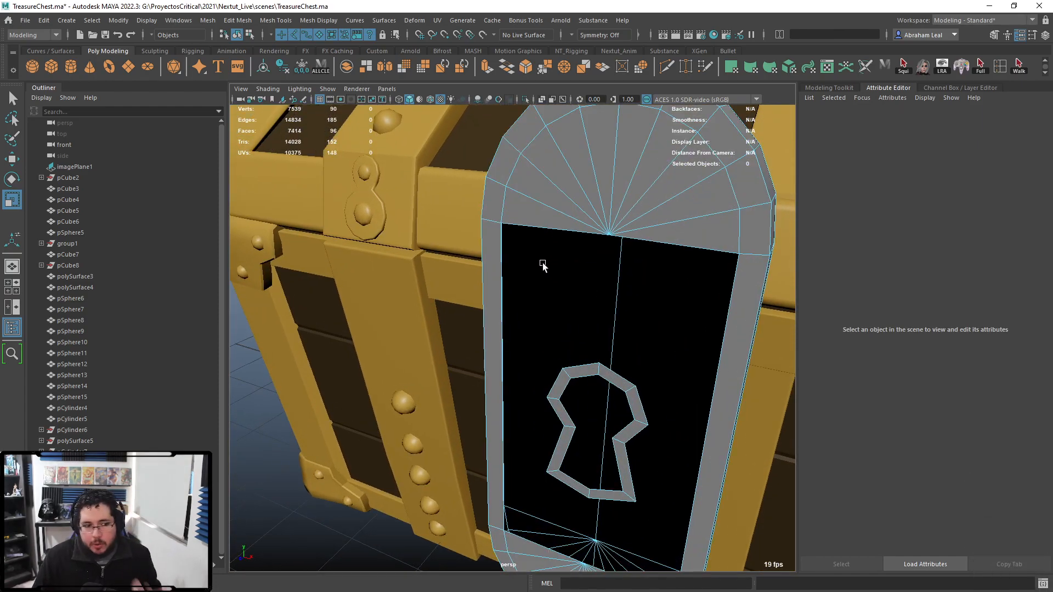
{"action": "right_click", "coordinate": [538, 231]}
{"action": "left_click", "coordinate": [537, 231]}
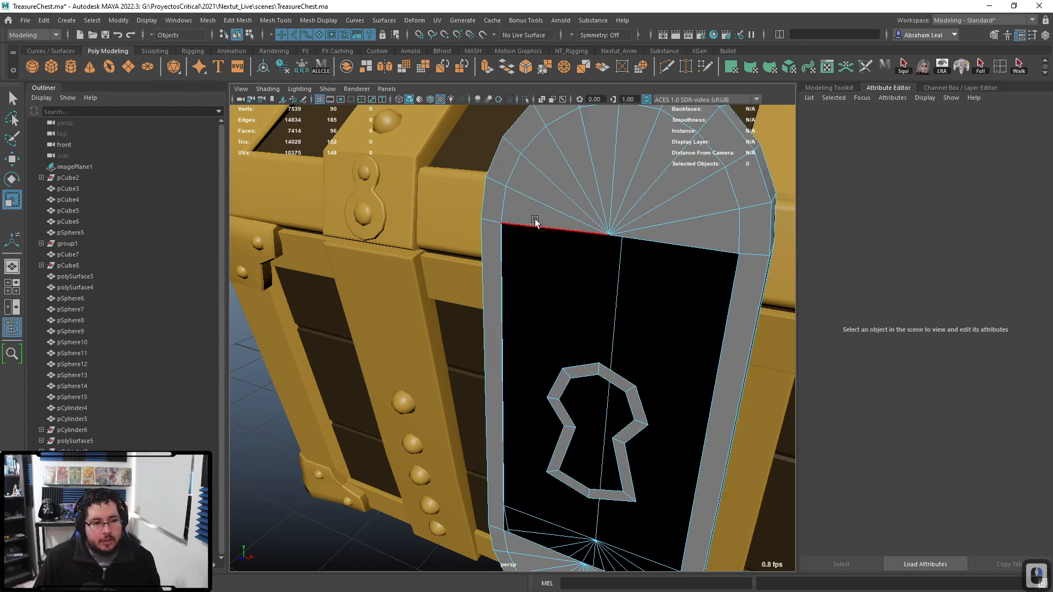
{"action": "left_click", "coordinate": [536, 221]}
{"action": "double_click", "coordinate": [579, 368], "text": "shift"}
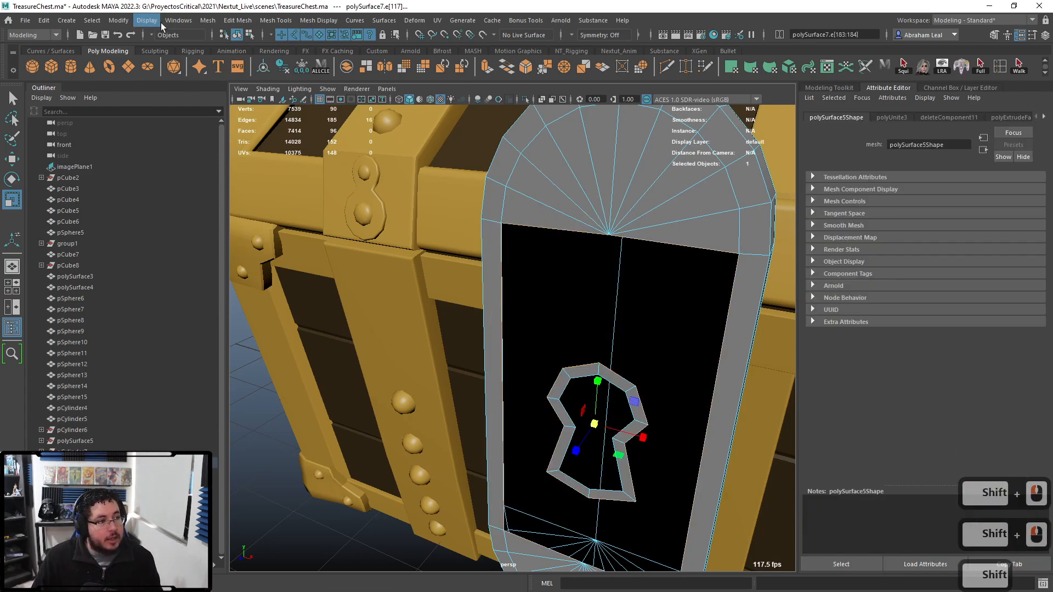
{"action": "left_click", "coordinate": [204, 22]}
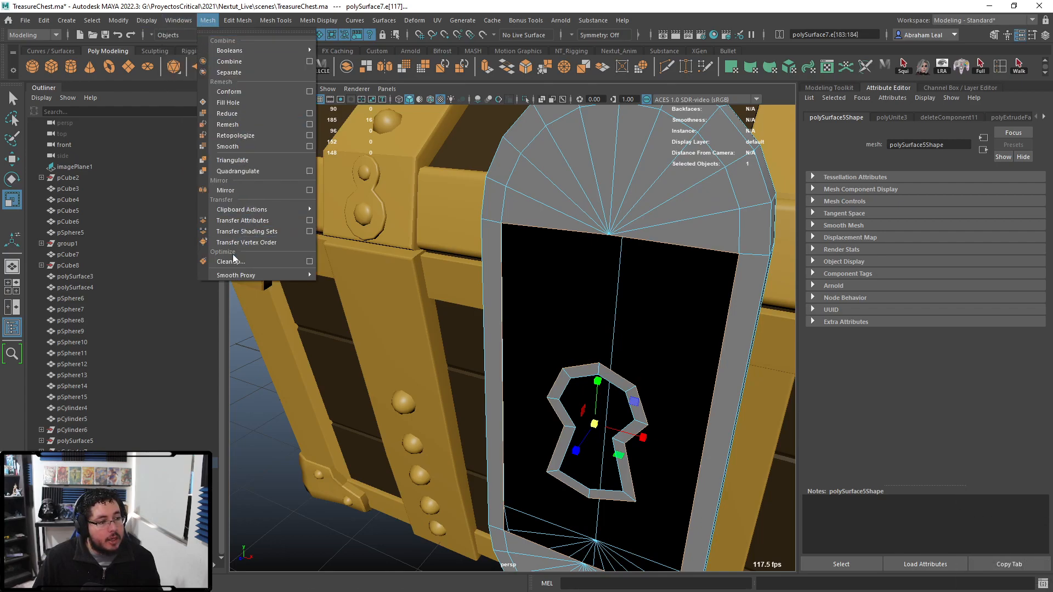
{"action": "left_click", "coordinate": [235, 104]}
{"action": "left_click_drag", "start_coordinate": [603, 329], "coordinate": [607, 363], "text": "alt"}
{"action": "key", "text": "ctrl+z"}
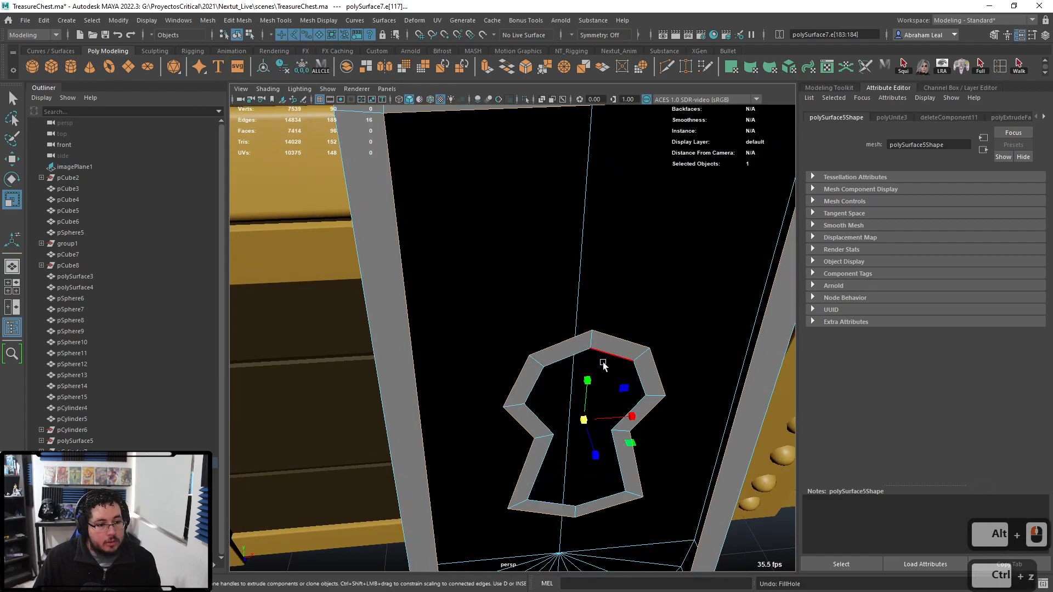
- Fill the keyhole ring's inner border with a face
{"action": "key", "text": "g"}
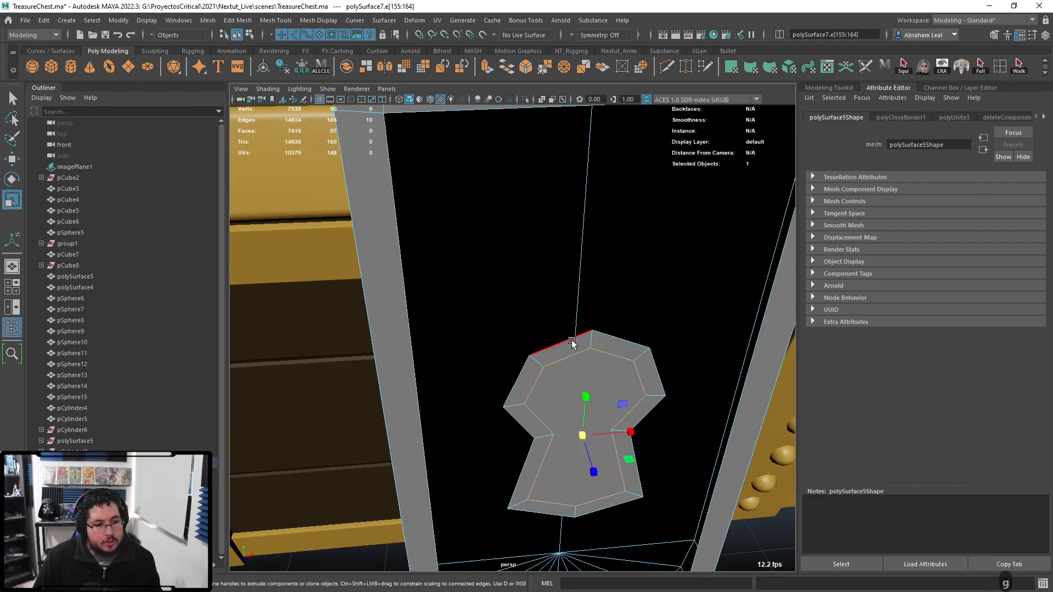
{"action": "right_click_drag", "start_coordinate": [571, 341], "coordinate": [508, 261], "text": "alt"}
- Retry filling the gap between the plate's opening and the filled keyhole, and undo the attempt
{"action": "double_click", "coordinate": [503, 240], "text": "shift"}
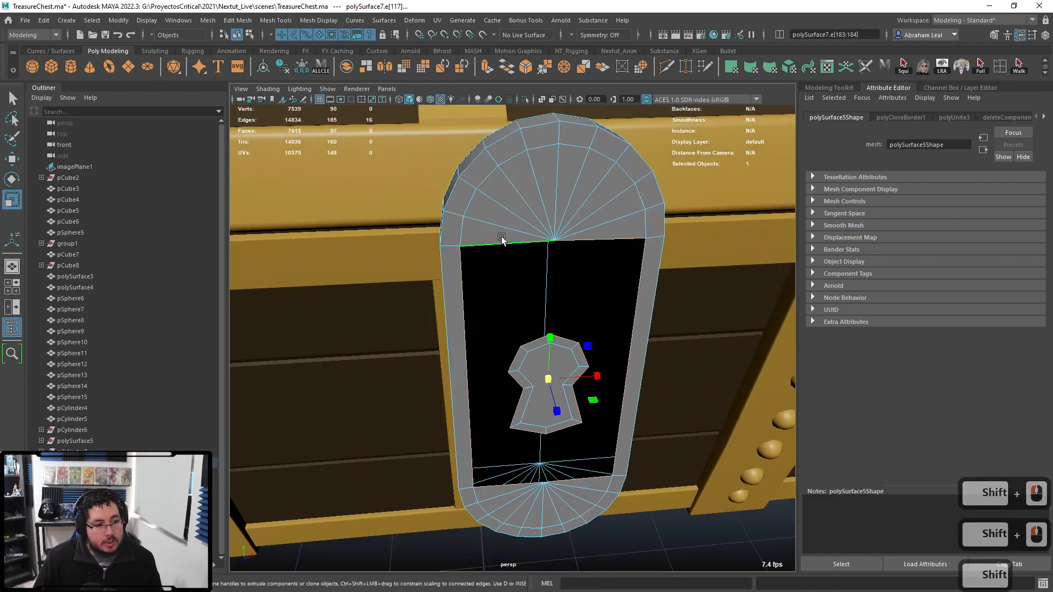
{"action": "key", "text": "g"}
{"action": "left_click_drag", "start_coordinate": [548, 287], "coordinate": [620, 331], "text": "alt"}
{"action": "right_click_drag", "start_coordinate": [621, 331], "coordinate": [628, 344], "text": "alt"}
{"action": "key", "text": "Delete"}
{"action": "key", "text": "ctrl+z"}
{"action": "key", "text": "ctrl+z"}
{"action": "left_click_drag", "start_coordinate": [651, 382], "coordinate": [602, 395], "text": "alt"}
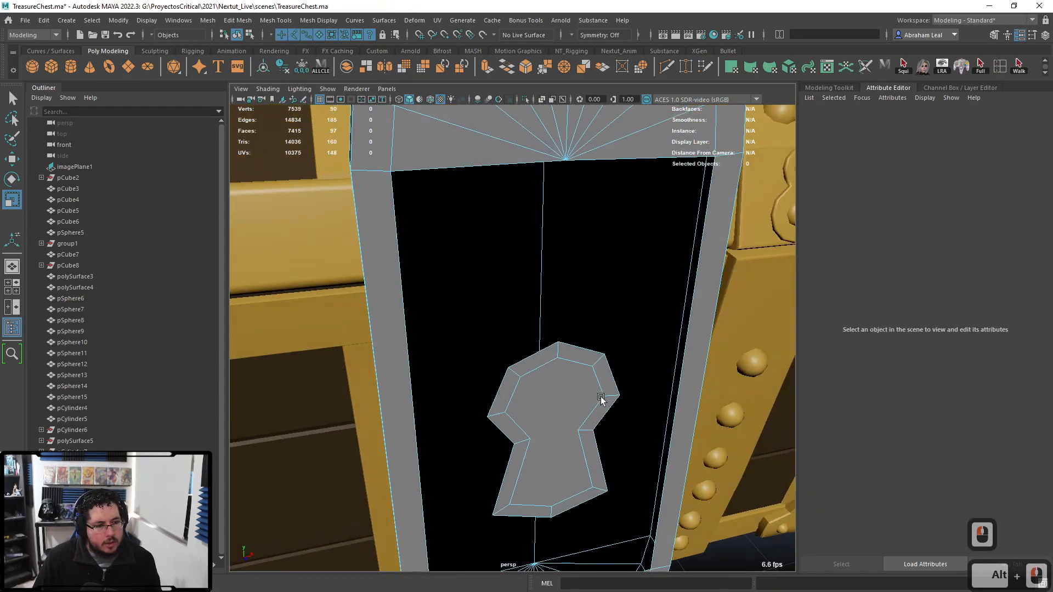
- Bridge the keyhole's upper-left outer edge to the long left edge of the plate's opening
{"action": "middle_click_drag", "start_coordinate": [602, 395], "coordinate": [608, 351], "text": "alt"}
{"action": "left_click_drag", "start_coordinate": [609, 351], "coordinate": [554, 363], "text": "alt"}
{"action": "left_click", "coordinate": [547, 358]}
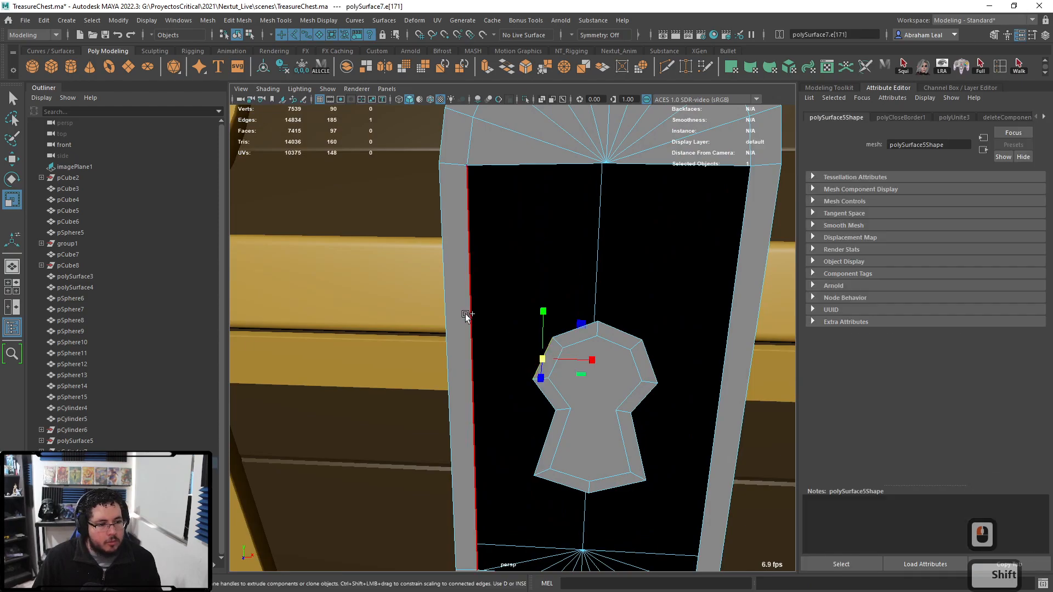
{"action": "left_click", "coordinate": [469, 313], "text": "shift"}
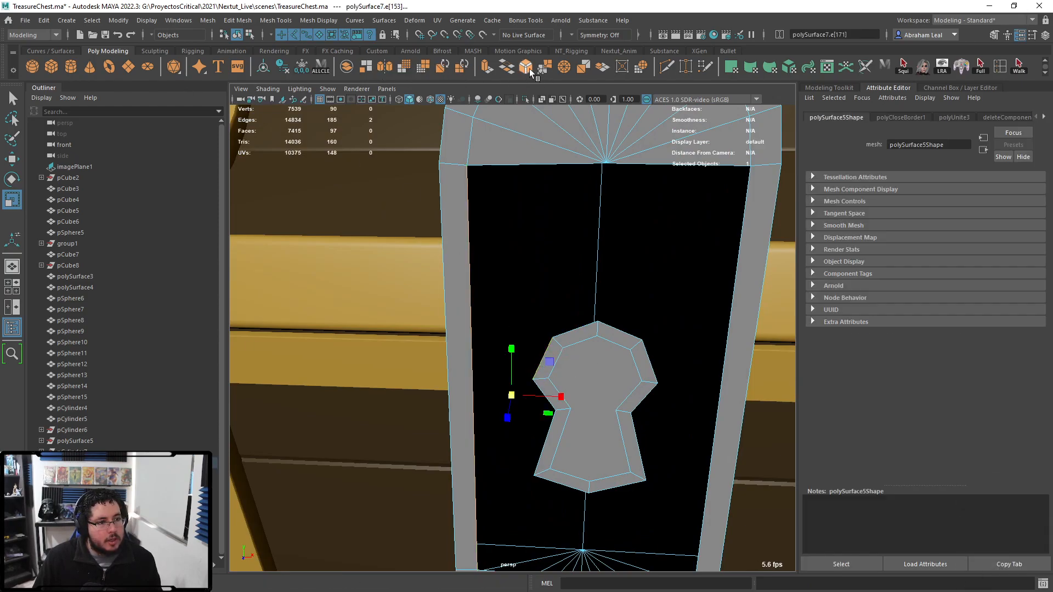
{"action": "left_click", "coordinate": [505, 66]}
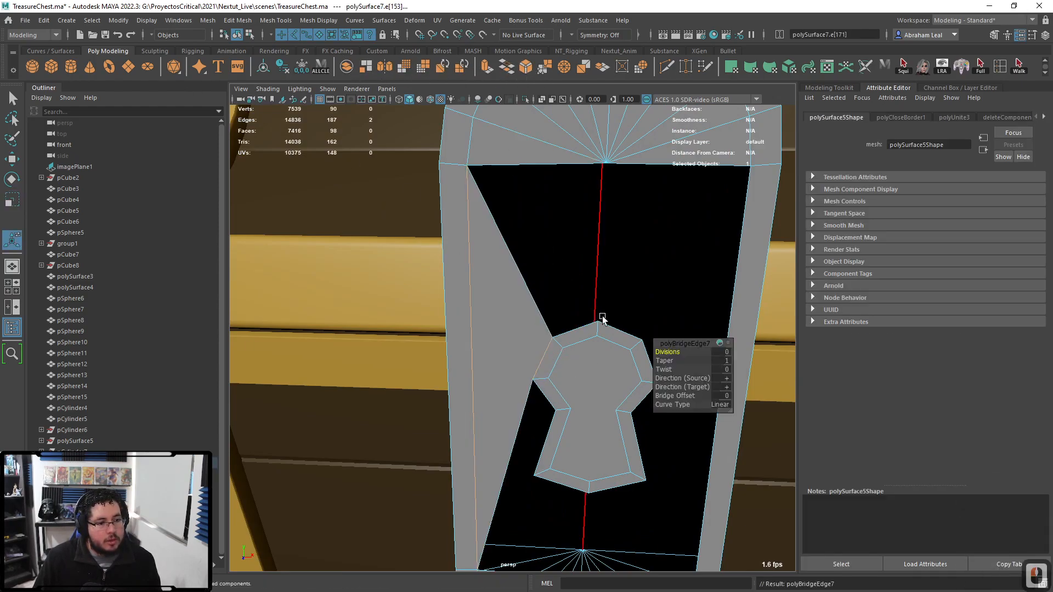
- Bridge the keyhole's upper-right outer edge to the long right edge of the plate's opening
{"action": "left_click_drag", "start_coordinate": [686, 311], "coordinate": [706, 267], "text": "alt"}
{"action": "left_click", "coordinate": [704, 264], "text": "shift"}
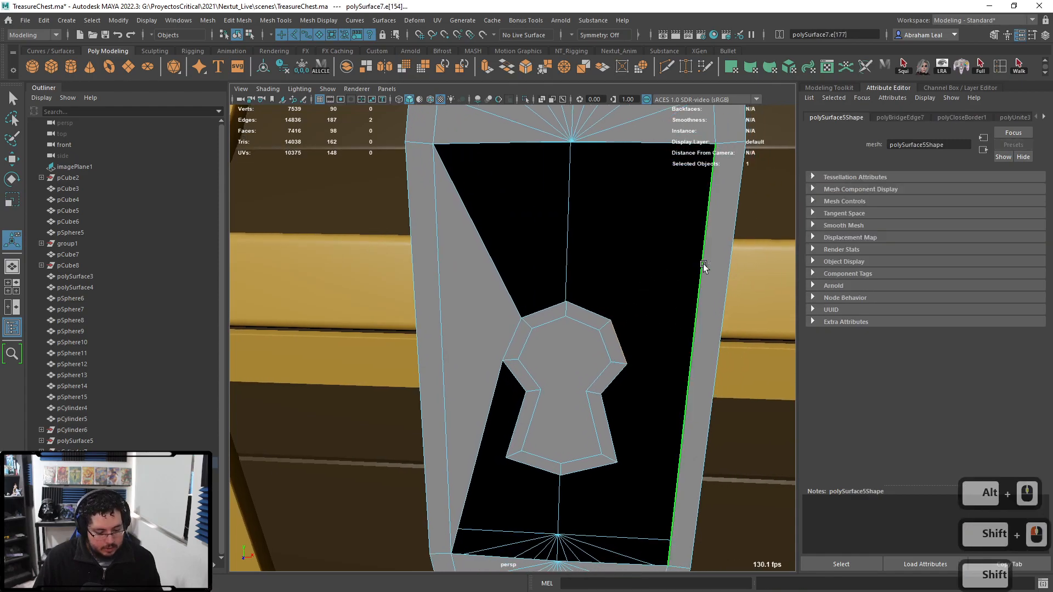
{"action": "key", "text": "g"}
- Bridge the keyhole's two top outer edges to the matching halves of the opening's top edge
{"action": "middle_click_drag", "start_coordinate": [601, 289], "coordinate": [613, 326], "text": "alt"}
{"action": "left_click", "coordinate": [558, 344]}
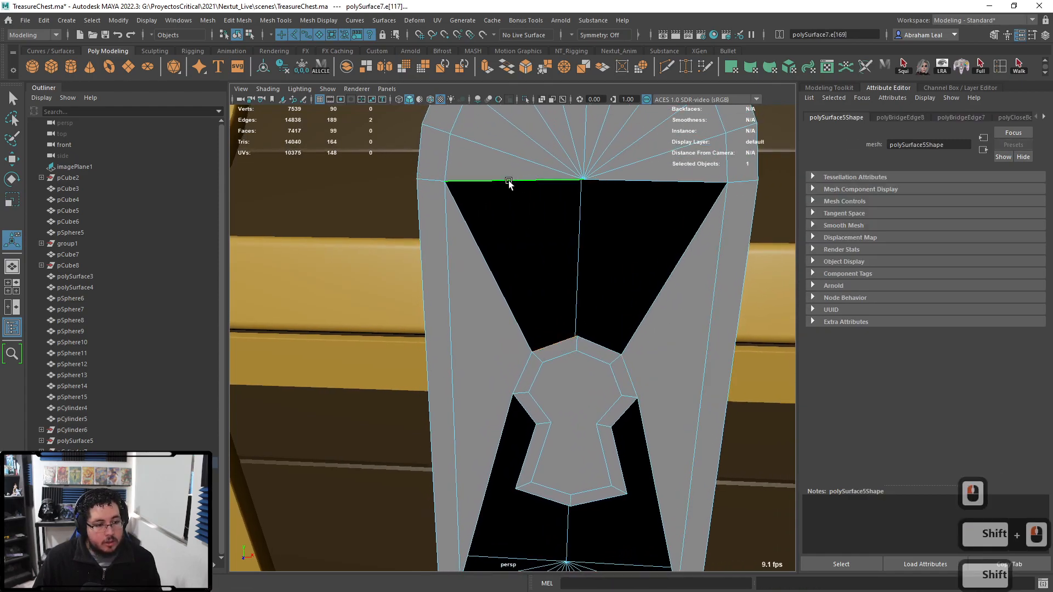
{"action": "left_click", "coordinate": [576, 311], "text": "shift"}
{"action": "key", "text": "g"}
{"action": "left_click", "coordinate": [593, 340]}
{"action": "left_click", "coordinate": [642, 181], "text": "shift"}
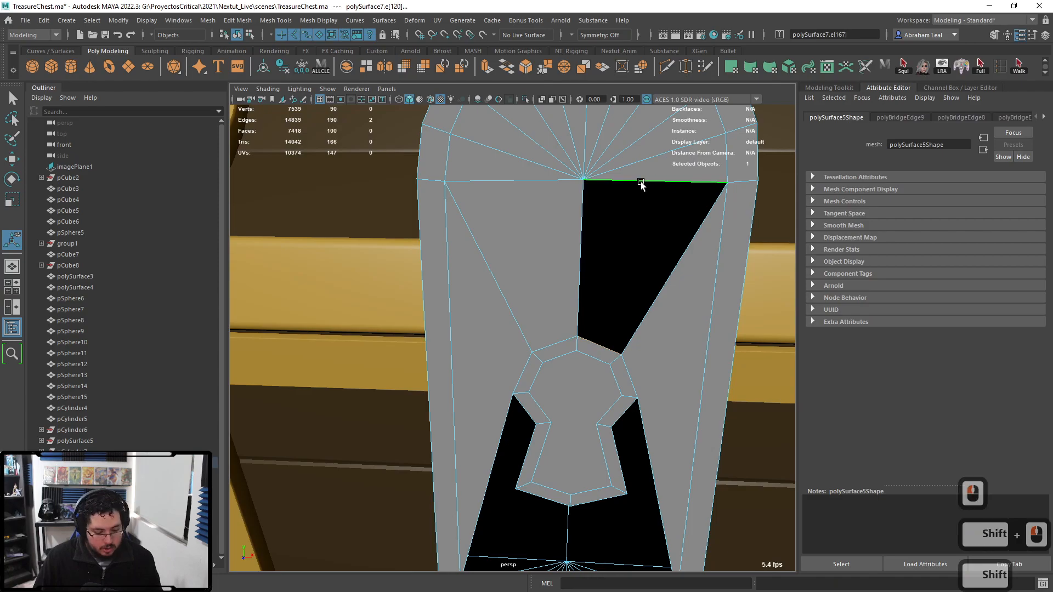
{"action": "key", "text": "g"}
- Bridge the keyhole's two bottom outer edges to the matching halves of the opening's bottom edge
{"action": "middle_click_drag", "start_coordinate": [600, 339], "coordinate": [607, 193], "text": "alt"}
{"action": "left_click", "coordinate": [546, 367]}
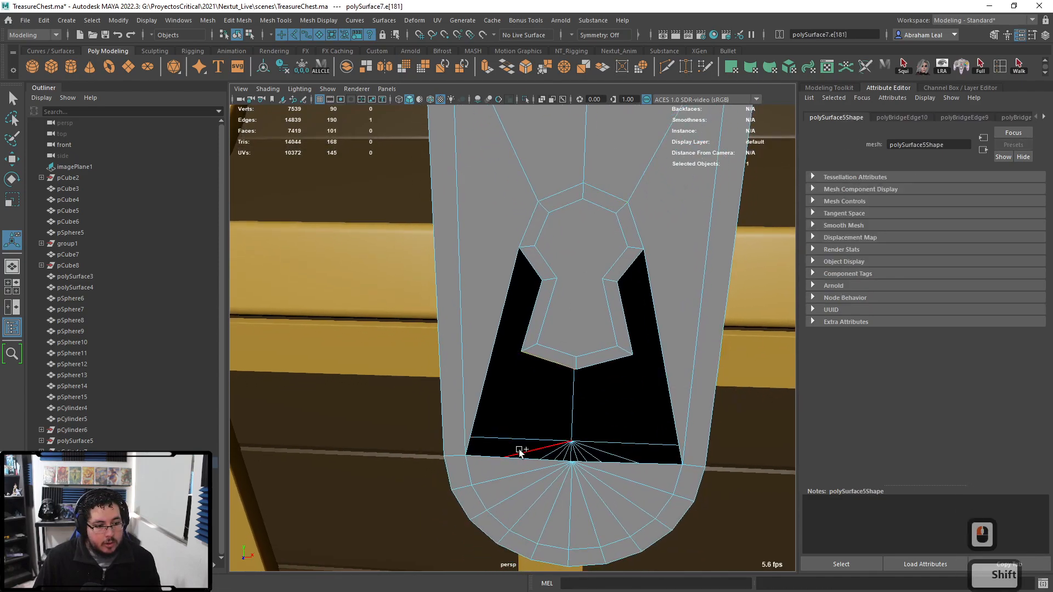
{"action": "left_click", "coordinate": [519, 457], "text": "shift"}
{"action": "key", "text": "g"}
{"action": "left_click", "coordinate": [608, 361]}
{"action": "left_click", "coordinate": [609, 462], "text": "shift"}
{"action": "key", "text": "g"}
- Close the two remaining side gaps by bridging the keyhole's lower side edges to the adjacent plate edges
{"action": "right_click", "coordinate": [636, 299], "text": "shift"}
{"action": "left_click", "coordinate": [631, 310]}
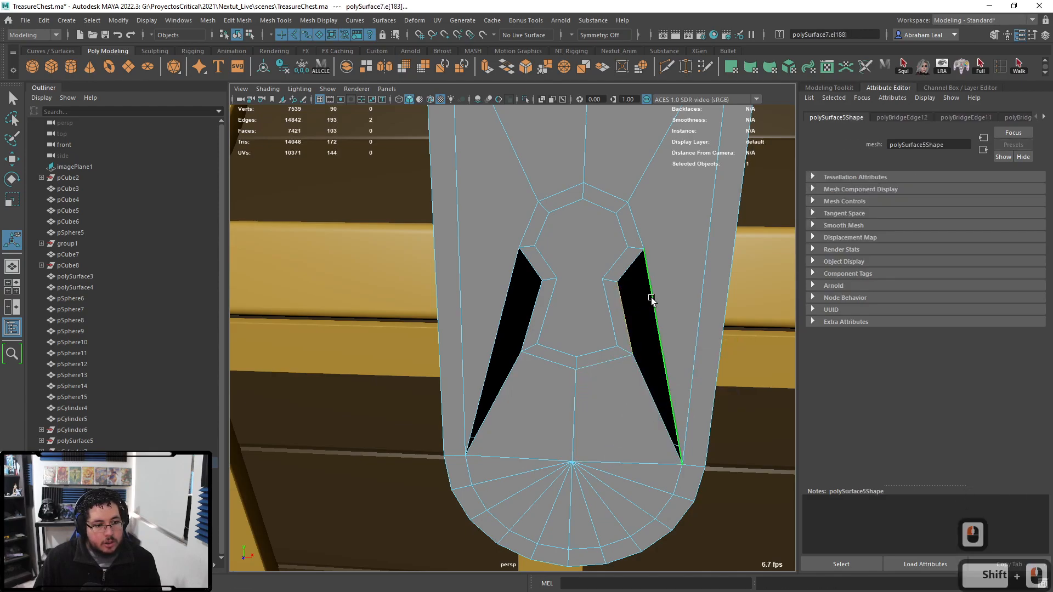
{"action": "left_click", "coordinate": [626, 318], "text": "shift"}
{"action": "key", "text": "g"}
{"action": "left_click", "coordinate": [537, 309]}
{"action": "left_click", "coordinate": [509, 296], "text": "shift"}
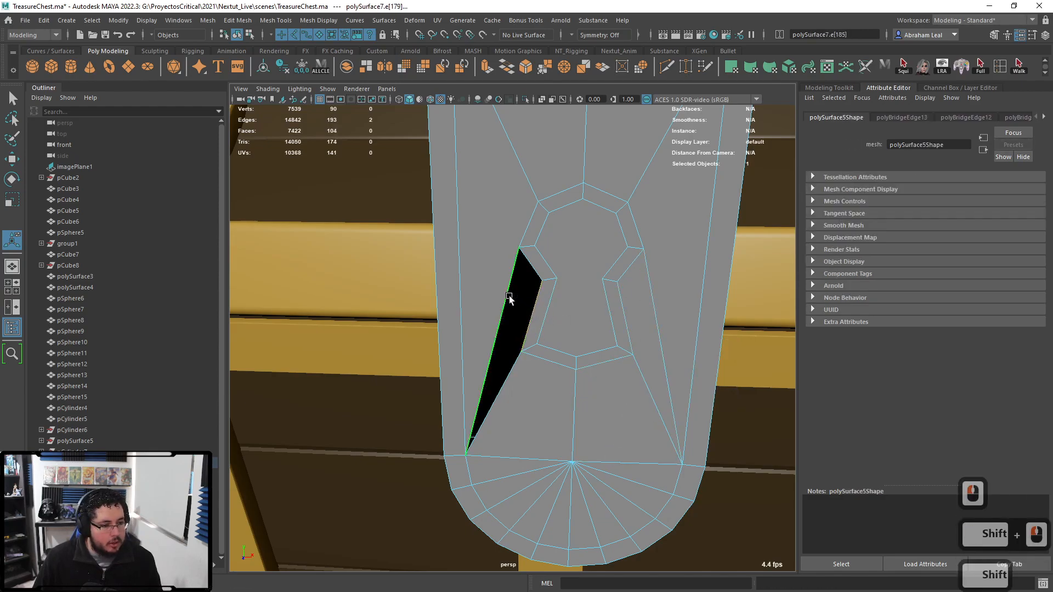
{"action": "key", "text": "g"}
- Return to object mode and examine the lock plate's new topology around the keyhole
{"action": "scroll", "coordinate": [511, 298], "scroll_direction": "down", "scroll_amount": 4}
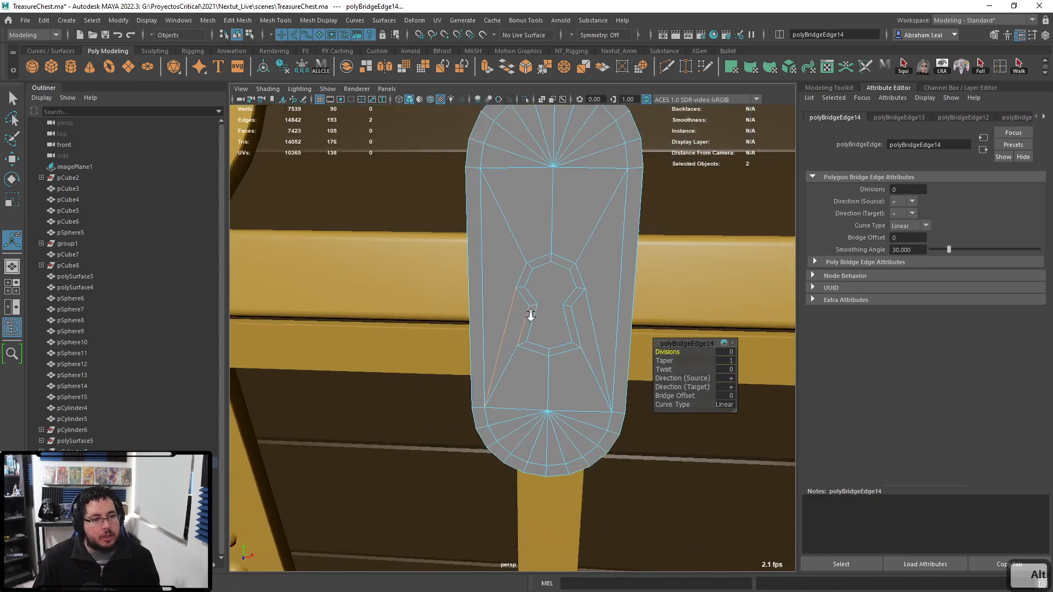
{"action": "left_click_drag", "start_coordinate": [531, 314], "coordinate": [560, 254], "text": "alt"}
{"action": "scroll", "coordinate": [560, 254], "scroll_direction": "up", "scroll_amount": 3}
{"action": "right_click_drag", "start_coordinate": [562, 257], "coordinate": [614, 224]}
{"action": "scroll", "coordinate": [614, 224], "scroll_direction": "down", "scroll_amount": 4}
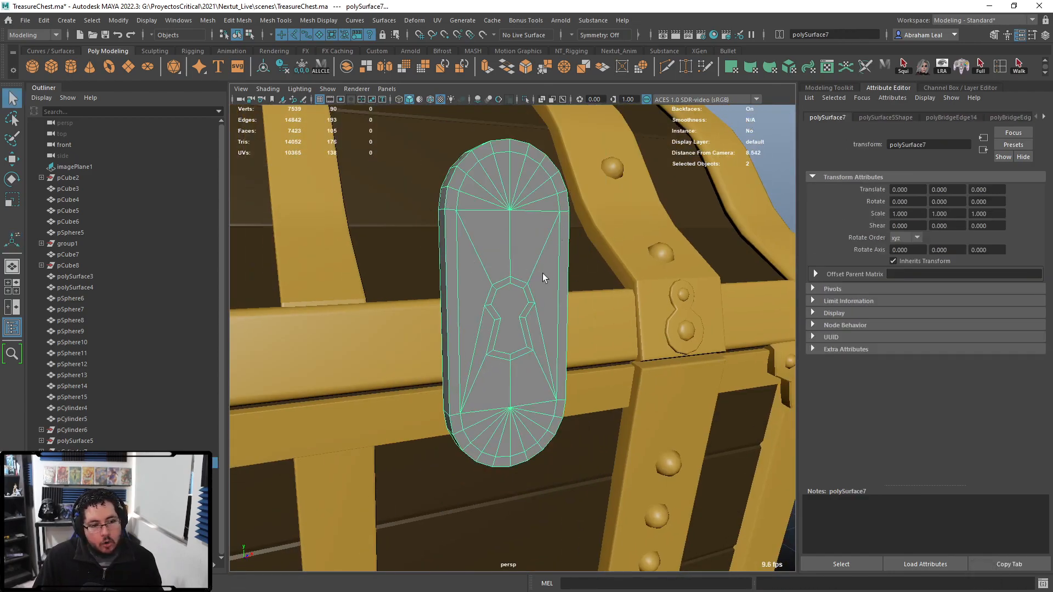
{"action": "left_click_drag", "start_coordinate": [545, 267], "coordinate": [531, 282], "text": "alt"}
{"action": "scroll", "coordinate": [515, 288], "scroll_direction": "up", "scroll_amount": 5}
{"action": "middle_click_drag", "start_coordinate": [531, 282], "coordinate": [516, 302], "text": "alt"}
{"action": "scroll", "coordinate": [515, 289], "scroll_direction": "down", "scroll_amount": 3}
{"action": "scroll", "coordinate": [513, 303], "scroll_direction": "up", "scroll_amount": 2}
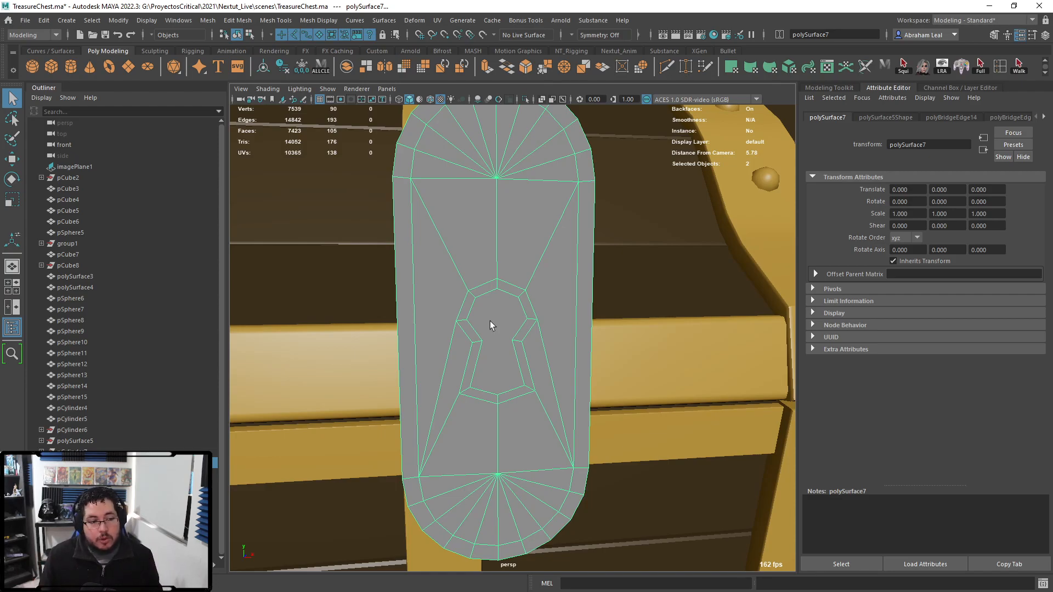
- Delete the face filling the keyhole
{"action": "right_click", "coordinate": [490, 321]}
{"action": "right_click_drag", "start_coordinate": [492, 323], "coordinate": [497, 288]}
{"action": "left_click", "coordinate": [497, 314]}
{"action": "key", "text": "Delete"}
- Examine the open keyhole and the chest behind it from several angles
{"action": "left_click_drag", "start_coordinate": [455, 285], "coordinate": [489, 302], "text": "alt"}
{"action": "middle_click_drag", "start_coordinate": [583, 385], "coordinate": [653, 426], "text": "alt"}
{"action": "right_click_drag", "start_coordinate": [553, 307], "coordinate": [578, 337], "text": "alt"}
{"action": "left_click_drag", "start_coordinate": [578, 337], "coordinate": [515, 334], "text": "alt"}
{"action": "right_click_drag", "start_coordinate": [516, 335], "coordinate": [549, 346], "text": "alt"}
{"action": "middle_click_drag", "start_coordinate": [549, 345], "coordinate": [450, 345], "text": "alt"}
{"action": "left_click_drag", "start_coordinate": [384, 347], "coordinate": [442, 352], "text": "alt"}
{"action": "right_click_drag", "start_coordinate": [443, 352], "coordinate": [456, 365], "text": "alt"}
{"action": "middle_click_drag", "start_coordinate": [456, 365], "coordinate": [494, 350], "text": "alt"}
{"action": "right_click_drag", "start_coordinate": [494, 350], "coordinate": [481, 362], "text": "alt"}
{"action": "middle_click_drag", "start_coordinate": [481, 362], "coordinate": [456, 291], "text": "alt"}
{"action": "scroll", "coordinate": [479, 311], "scroll_direction": "down", "scroll_amount": 2}
{"action": "left_click_drag", "start_coordinate": [494, 308], "coordinate": [459, 317], "text": "alt"}
{"action": "scroll", "coordinate": [455, 302], "scroll_direction": "up", "scroll_amount": 7}
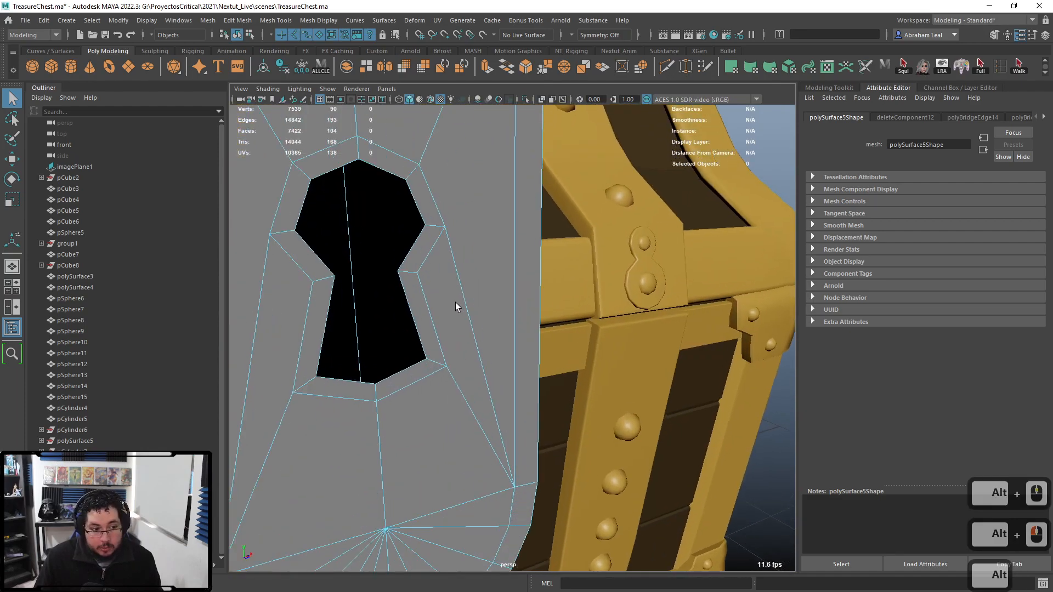
- Extrude the keyhole's inner border edge loop and move it back into the plate to give the hole depth
{"action": "middle_click_drag", "start_coordinate": [456, 302], "coordinate": [522, 346], "text": "alt"}
{"action": "right_click_drag", "start_coordinate": [522, 345], "coordinate": [543, 346], "text": "alt"}
{"action": "right_click_drag", "start_coordinate": [505, 244], "coordinate": [502, 216]}
{"action": "double_click", "coordinate": [483, 222]}
{"action": "middle_click_drag", "start_coordinate": [484, 223], "coordinate": [611, 324], "text": "alt"}
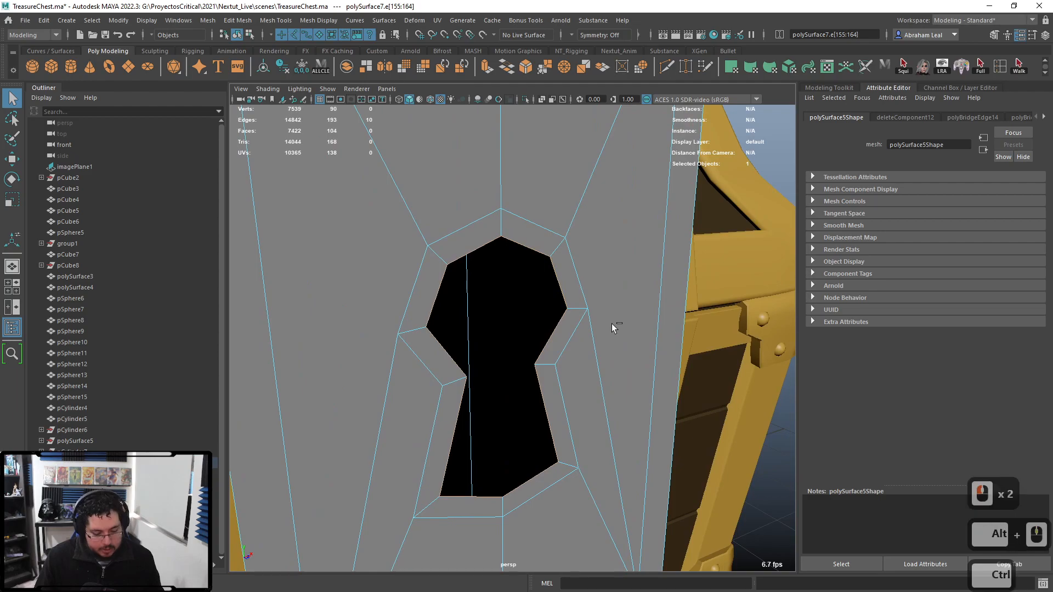
{"action": "key", "text": "ctrl+e"}
{"action": "left_click_drag", "start_coordinate": [534, 360], "coordinate": [581, 367], "text": "alt"}
{"action": "key", "text": "w"}
{"action": "left_click_drag", "start_coordinate": [510, 364], "coordinate": [425, 332]}
- Fill the recessed keyhole border with a face and poke that face into triangles
{"action": "left_click_drag", "start_coordinate": [489, 321], "coordinate": [448, 321], "text": "alt"}
{"action": "left_click_drag", "start_coordinate": [444, 207], "coordinate": [417, 230], "text": "alt"}
{"action": "left_click", "coordinate": [207, 20]}
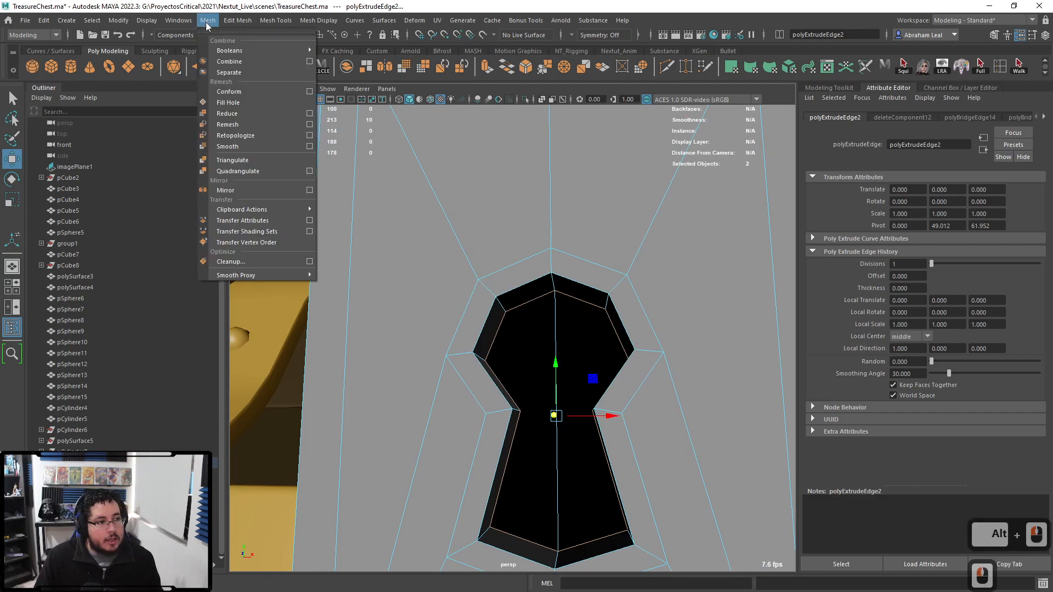
{"action": "left_click", "coordinate": [231, 102]}
{"action": "right_click_drag", "start_coordinate": [506, 285], "coordinate": [521, 324]}
{"action": "left_click", "coordinate": [547, 351]}
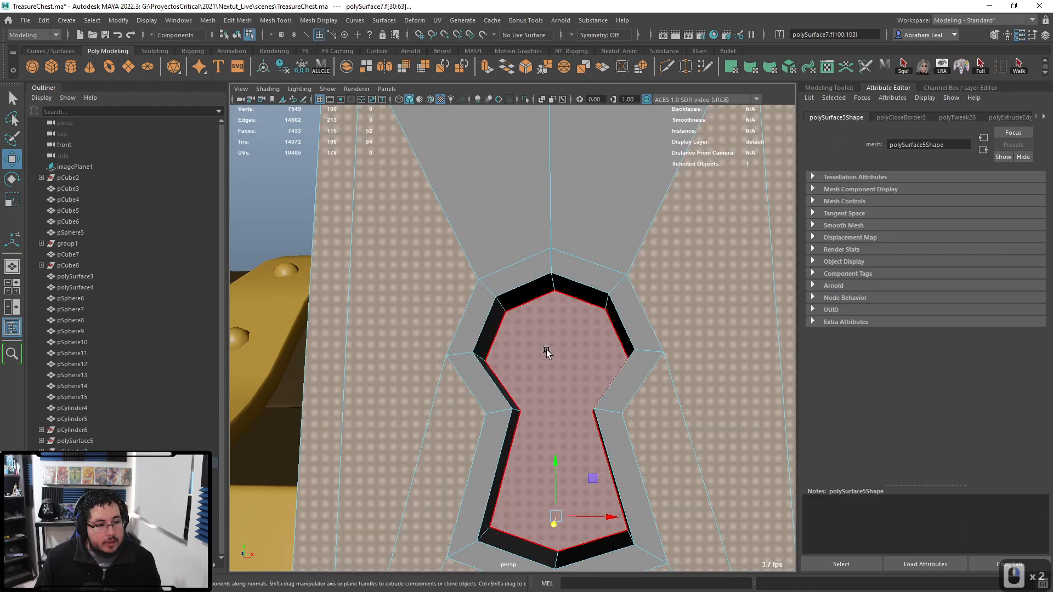
{"action": "left_click", "coordinate": [244, 20]}
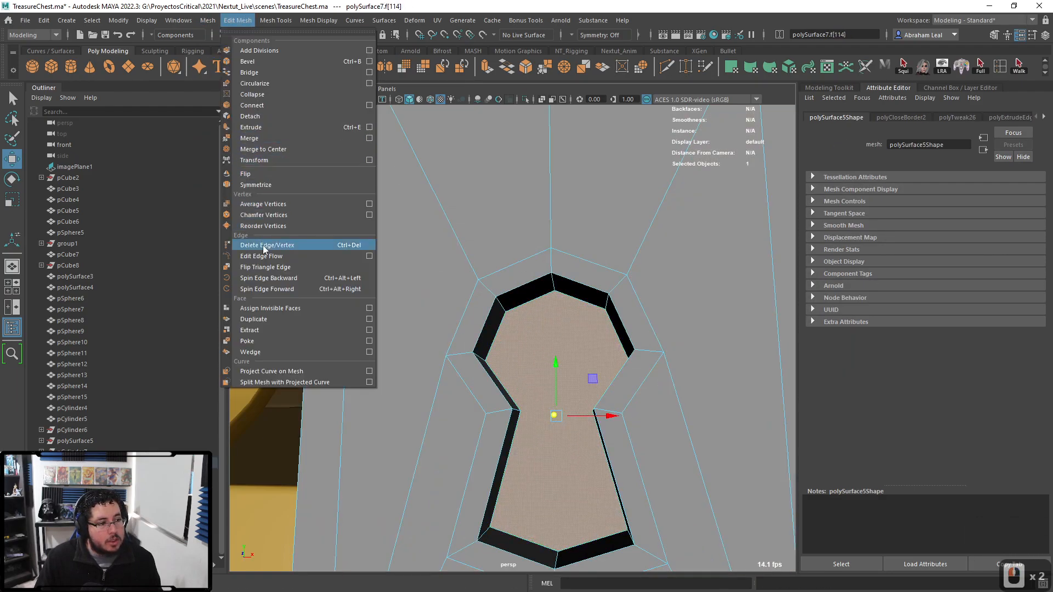
{"action": "left_click", "coordinate": [262, 337]}
- Bevel the keyhole recess's front rim and its recessed border edge loop
{"action": "left_click_drag", "start_coordinate": [305, 346], "coordinate": [690, 492], "text": "alt"}
{"action": "right_click_drag", "start_coordinate": [690, 493], "coordinate": [604, 489], "text": "alt"}
{"action": "left_click_drag", "start_coordinate": [603, 488], "coordinate": [709, 478], "text": "alt"}
{"action": "right_click_drag", "start_coordinate": [690, 447], "coordinate": [735, 438], "text": "alt"}
{"action": "left_click_drag", "start_coordinate": [735, 439], "coordinate": [608, 400], "text": "alt"}
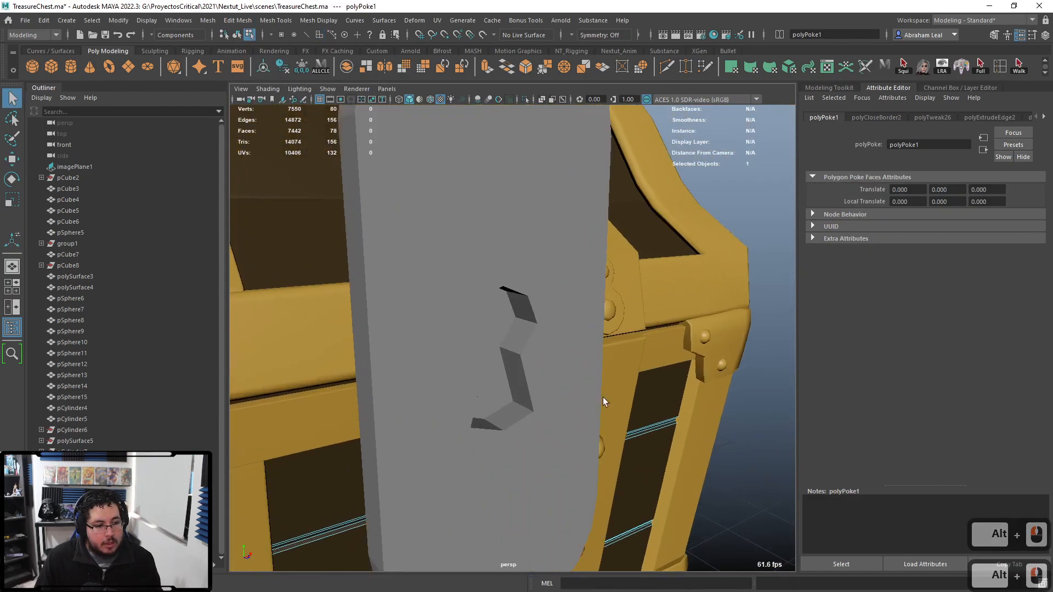
{"action": "left_click", "coordinate": [533, 298]}
{"action": "right_click_drag", "start_coordinate": [533, 298], "coordinate": [531, 264]}
{"action": "left_click", "coordinate": [529, 264]}
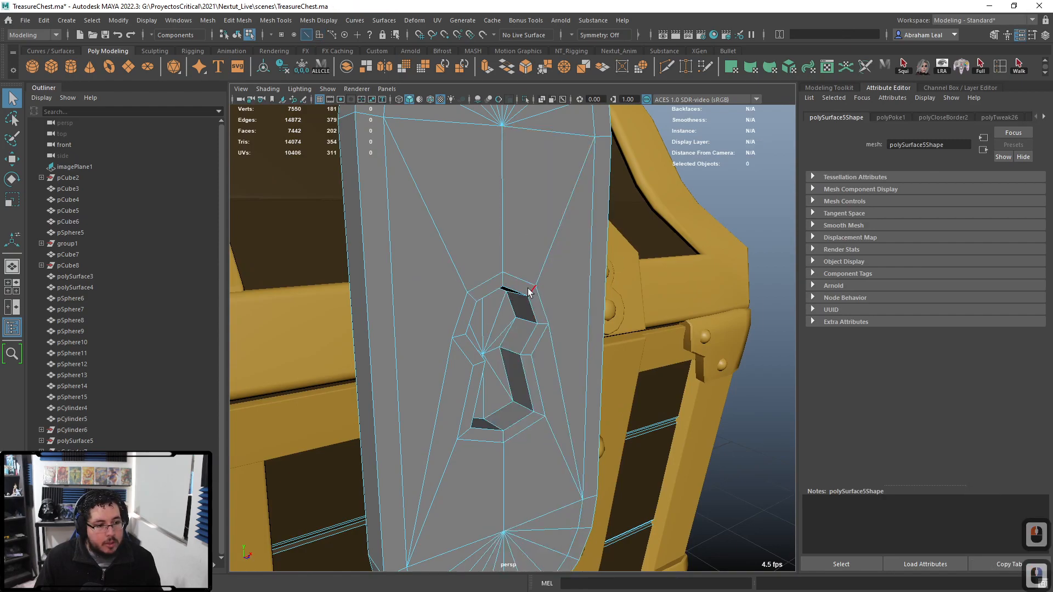
{"action": "double_click", "coordinate": [516, 295]}
{"action": "left_click_drag", "start_coordinate": [513, 302], "coordinate": [501, 323], "text": "alt"}
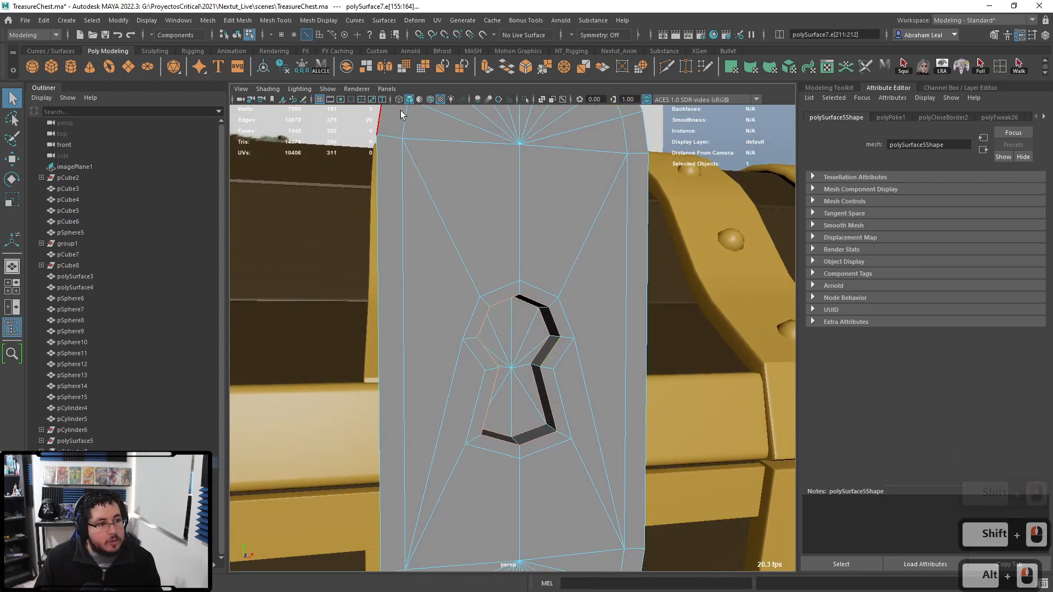
{"action": "left_click", "coordinate": [519, 70]}
- Return to object mode, check the lock plate against the whole chest, and select the plate again
{"action": "mouse_move", "coordinate": [607, 360]}
{"action": "left_mouse_down", "text": "alt"}
{"action": "mouse_move", "coordinate": [676, 353]}
{"action": "mouse_move", "coordinate": [657, 353]}
{"action": "left_mouse_up", "text": "alt"}
{"action": "right_click_drag", "start_coordinate": [588, 302], "coordinate": [644, 246]}
{"action": "scroll", "coordinate": [704, 393], "scroll_direction": "down", "scroll_amount": 10}
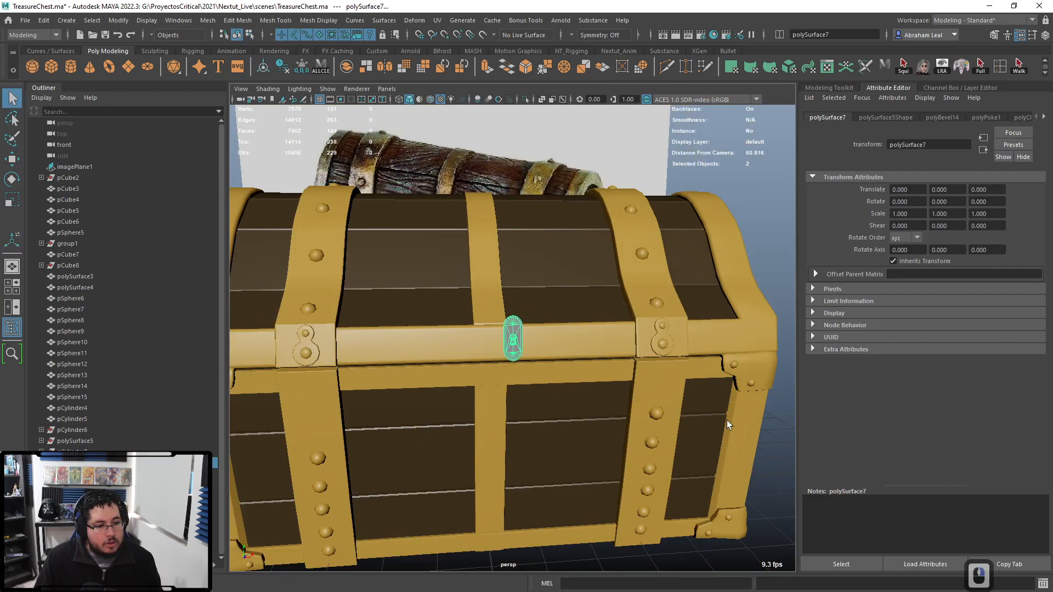
{"action": "left_click", "coordinate": [727, 421]}
{"action": "scroll", "coordinate": [547, 364], "scroll_direction": "up", "scroll_amount": 8}
{"action": "left_click_drag", "start_coordinate": [547, 365], "coordinate": [490, 328], "text": "alt"}
{"action": "left_click", "coordinate": [448, 216]}
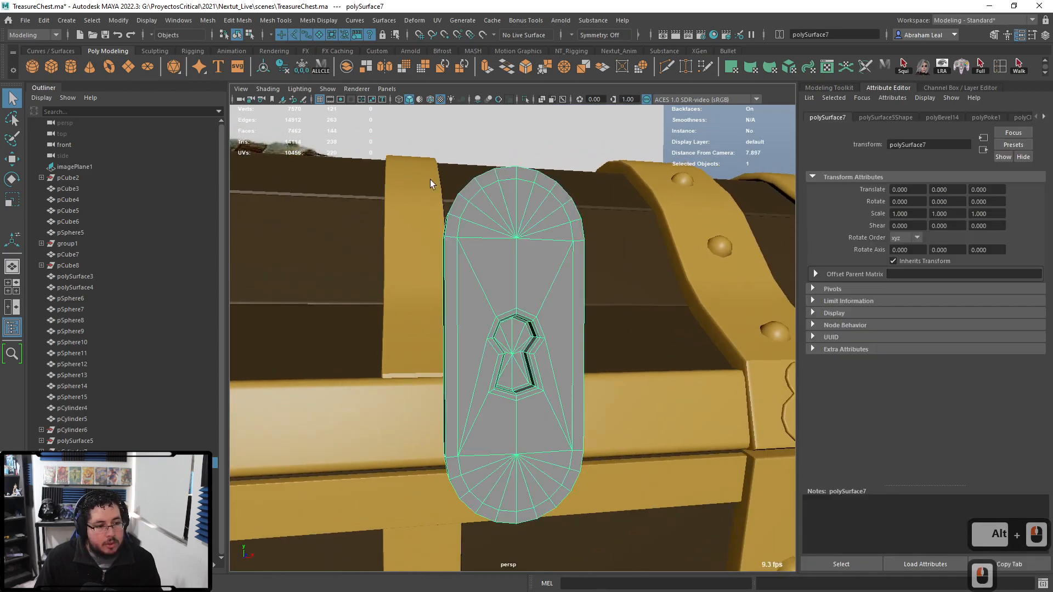
- Soften all edges of the keyhole plate, then clear the selection
{"action": "left_click", "coordinate": [310, 20]}
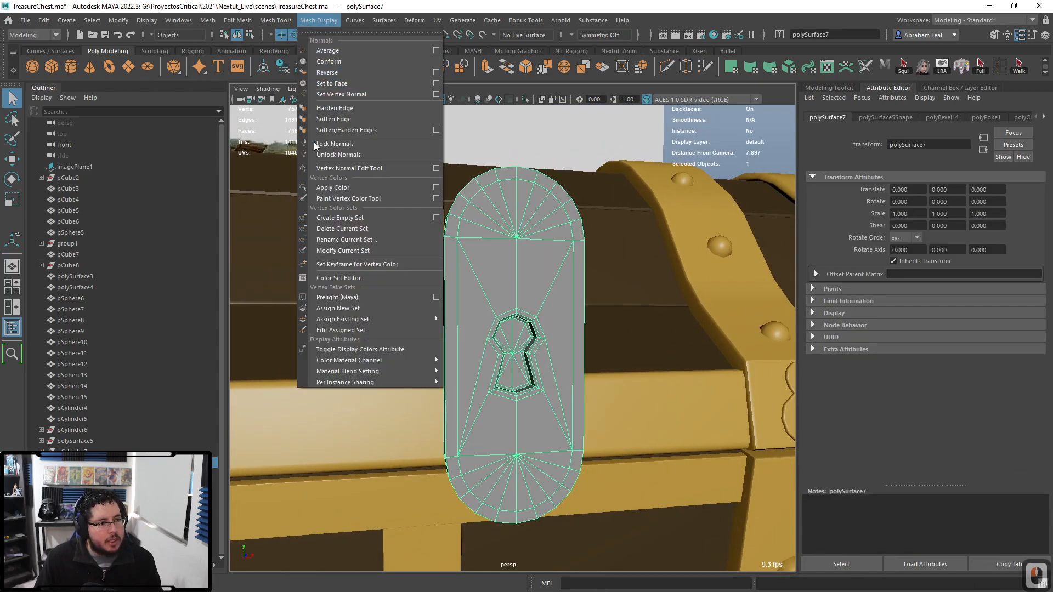
{"action": "left_click", "coordinate": [335, 119]}
{"action": "scroll", "coordinate": [474, 258], "scroll_direction": "down", "scroll_amount": 3}
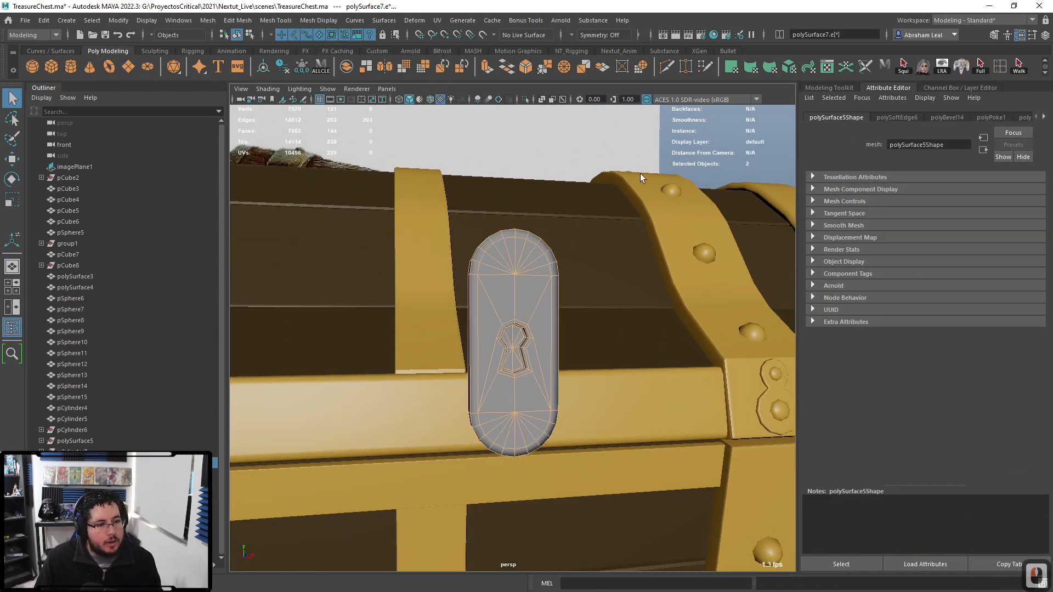
{"action": "left_click", "coordinate": [655, 155]}
- Bevel the outer front edge loop of the keyhole plate and raise the bevel's segment count
{"action": "left_click_drag", "start_coordinate": [653, 160], "coordinate": [518, 258], "text": "alt"}
{"action": "left_click", "coordinate": [513, 266]}
{"action": "scroll", "coordinate": [512, 265], "scroll_direction": "up", "scroll_amount": 3}
{"action": "right_click_drag", "start_coordinate": [513, 263], "coordinate": [510, 227]}
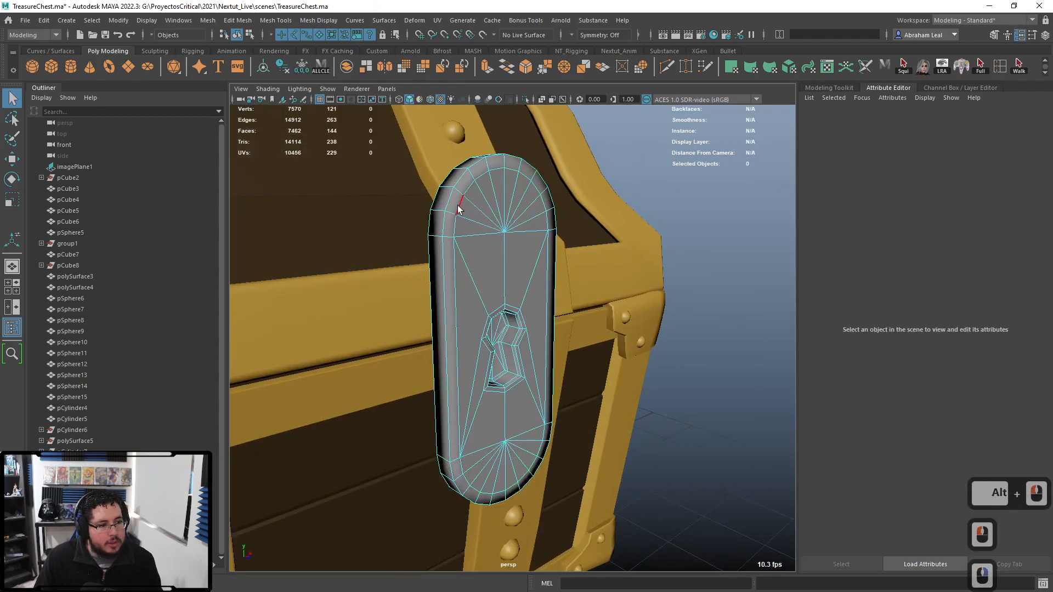
{"action": "double_click", "coordinate": [452, 202]}
{"action": "left_click", "coordinate": [525, 68]}
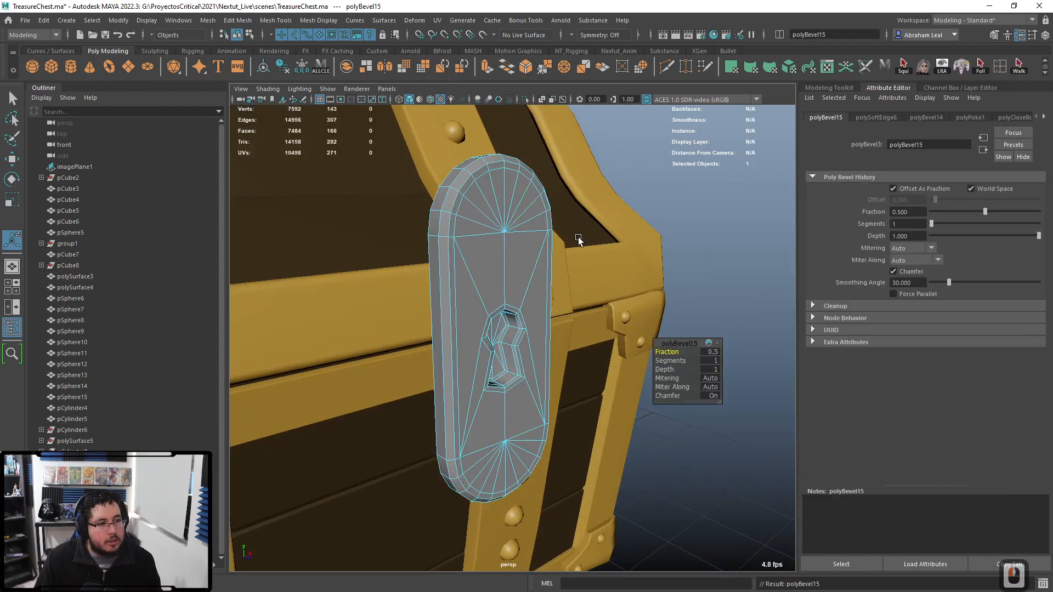
{"action": "left_click_drag", "start_coordinate": [672, 362], "coordinate": [653, 353]}
- Delete the flat back faces around the plate's two rear centre vertices and bring the whole chest back into display
{"action": "left_click_drag", "start_coordinate": [448, 258], "coordinate": [644, 280], "text": "alt"}
{"action": "right_click_drag", "start_coordinate": [574, 258], "coordinate": [542, 253]}
{"action": "left_click", "coordinate": [507, 286]}
{"action": "left_click", "coordinate": [515, 436], "text": "shift"}
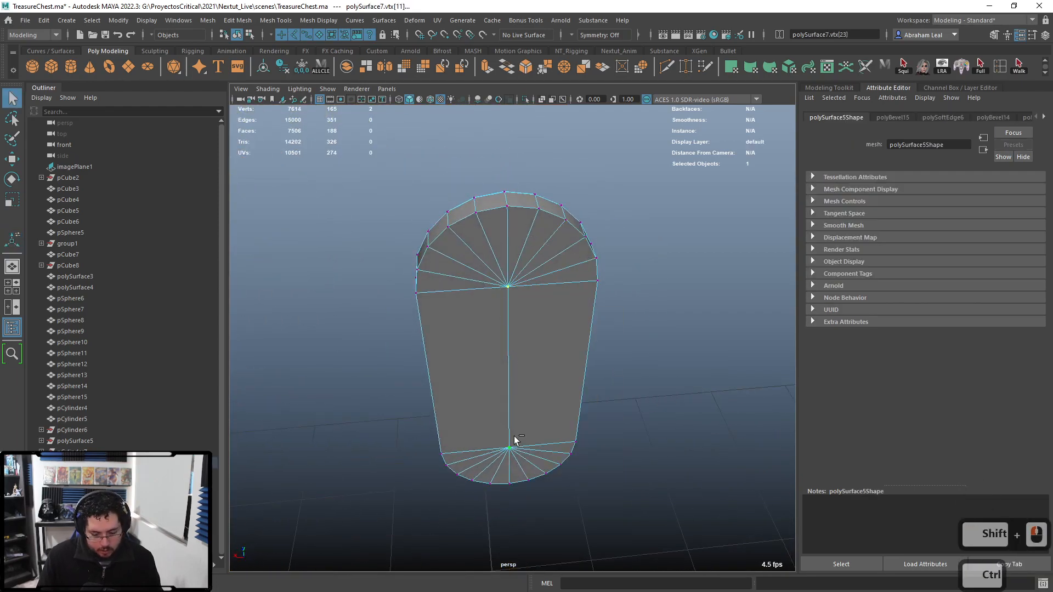
{"action": "key", "text": "ctrl+F11"}
{"action": "key", "text": "BackSpace"}
{"action": "right_click_drag", "start_coordinate": [514, 278], "coordinate": [593, 190]}
{"action": "left_click", "coordinate": [594, 190]}
{"action": "scroll", "coordinate": [581, 274], "scroll_direction": "down", "scroll_amount": 4}
{"action": "left_click_drag", "start_coordinate": [576, 315], "coordinate": [412, 285], "text": "alt"}
{"action": "left_click", "coordinate": [525, 99]}
- Select the keyhole plate and switch to the orthographic front view of the chest
{"action": "left_click", "coordinate": [483, 283]}
{"action": "left_click_drag", "start_coordinate": [483, 296], "coordinate": [433, 331], "text": "alt"}
{"action": "scroll", "coordinate": [433, 331], "scroll_direction": "down", "scroll_amount": 7}
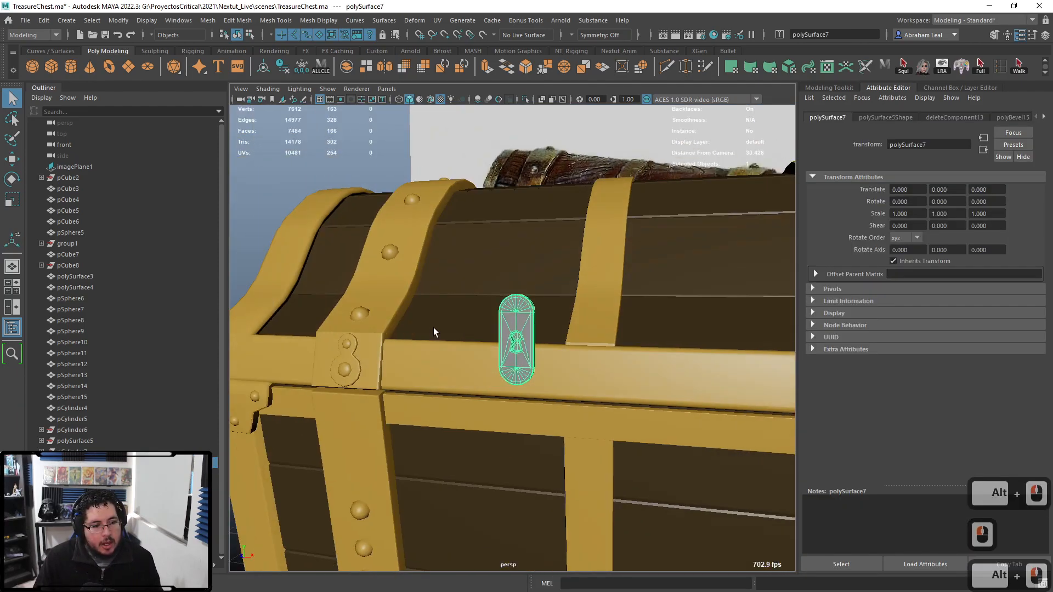
{"action": "middle_click_drag", "start_coordinate": [521, 359], "coordinate": [433, 334], "text": "alt"}
{"action": "middle_click_drag", "start_coordinate": [593, 351], "coordinate": [431, 362], "text": "alt"}
{"action": "left_click_drag", "start_coordinate": [431, 362], "coordinate": [738, 365], "text": "alt"}
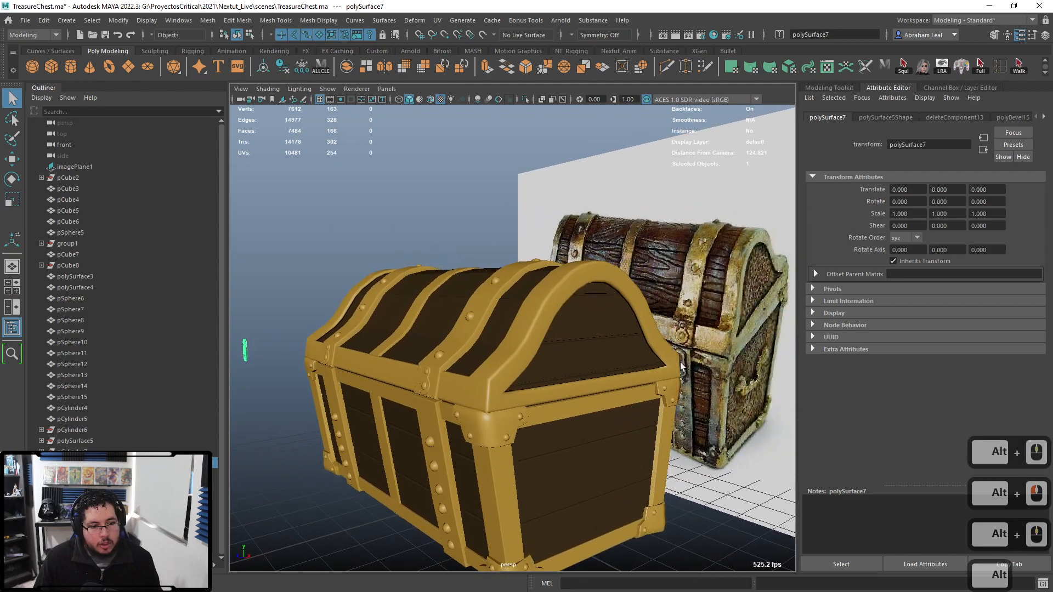
{"action": "left_click_drag", "start_coordinate": [661, 378], "coordinate": [508, 356], "text": "alt"}
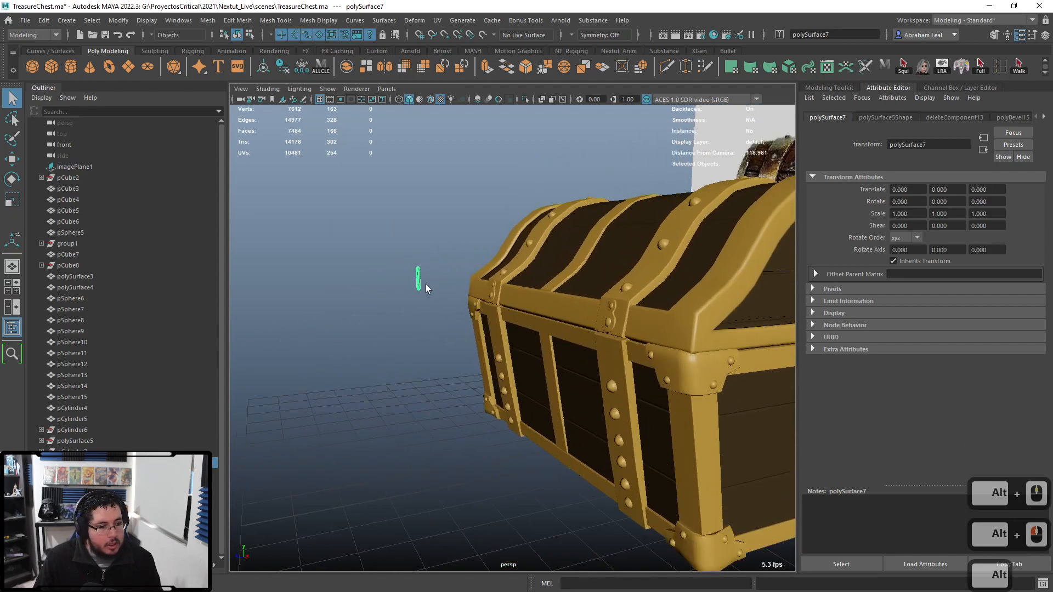
{"action": "scroll", "coordinate": [425, 288], "scroll_direction": "up", "scroll_amount": 2}
{"action": "key", "text": "space"}
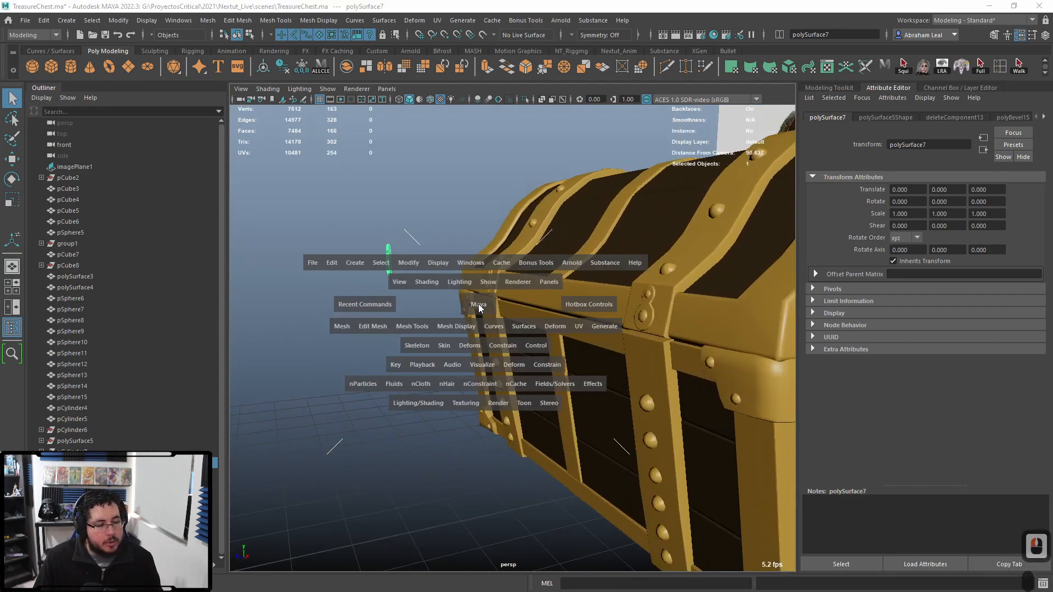
{"action": "left_click_drag", "start_coordinate": [480, 305], "coordinate": [484, 331]}
- Scale the keyhole plate uniformly to about 2.107 and place it on the strap below the hinge rivets, at X 29.712, Y -15.702
{"action": "key", "text": "f"}
{"action": "scroll", "coordinate": [543, 358], "scroll_direction": "down", "scroll_amount": 10}
{"action": "key", "text": "w"}
{"action": "scroll", "coordinate": [571, 382], "scroll_direction": "up", "scroll_amount": 4}
{"action": "middle_click_drag", "start_coordinate": [579, 367], "coordinate": [518, 328], "text": "alt"}
{"action": "mouse_move", "coordinate": [578, 355]}
{"action": "left_mouse_down"}
{"action": "mouse_move", "coordinate": [599, 349]}
{"action": "mouse_move", "coordinate": [586, 354]}
{"action": "left_mouse_up"}
{"action": "key", "text": "r"}
{"action": "key", "text": "w"}
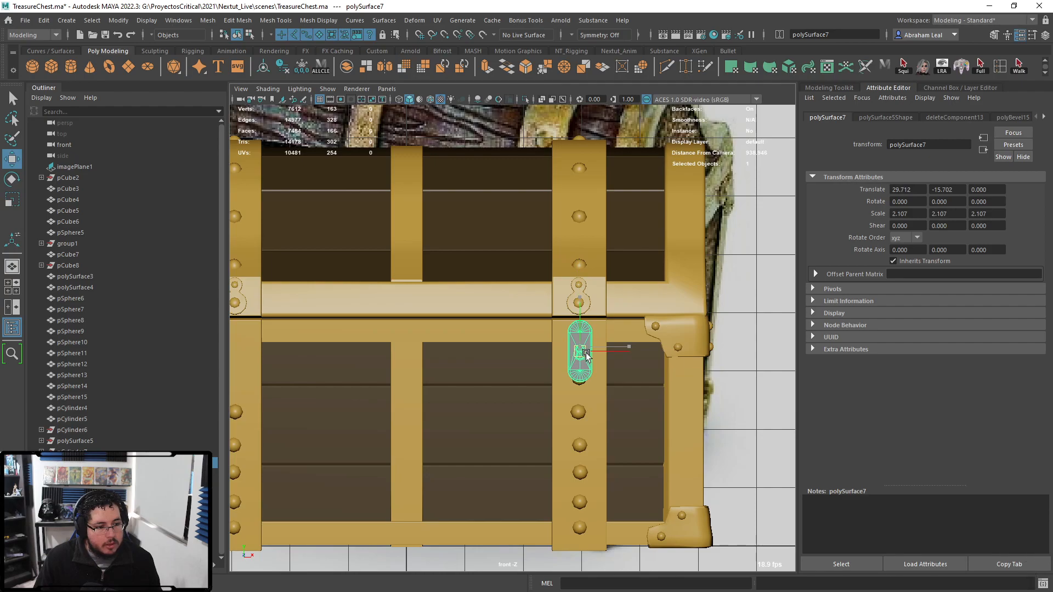
- Move the keyhole plate in depth to about Z -29.139 so it meets the front of the chest
{"action": "scroll", "coordinate": [659, 377], "scroll_direction": "up", "scroll_amount": 4}
{"action": "key", "text": "space"}
{"action": "left_click_drag", "start_coordinate": [670, 383], "coordinate": [619, 384]}
{"action": "middle_click_drag", "start_coordinate": [618, 383], "coordinate": [562, 367], "text": "alt"}
{"action": "left_click_drag", "start_coordinate": [562, 366], "coordinate": [584, 365], "text": "alt"}
{"action": "scroll", "coordinate": [571, 366], "scroll_direction": "up", "scroll_amount": 2}
{"action": "left_click_drag", "start_coordinate": [351, 349], "coordinate": [521, 355]}
{"action": "middle_click_drag", "start_coordinate": [627, 363], "coordinate": [613, 341], "text": "alt"}
- In the side view, rotate the plate about 8.561 degrees around X and seat it on the sloped strap at about Y -15.588, Z -29.897
{"action": "key", "text": "space"}
{"action": "left_click_drag", "start_coordinate": [613, 342], "coordinate": [666, 346]}
{"action": "middle_click_drag", "start_coordinate": [551, 402], "coordinate": [650, 374], "text": "alt"}
{"action": "key", "text": "e"}
{"action": "middle_click_drag", "start_coordinate": [656, 453], "coordinate": [648, 378], "text": "alt"}
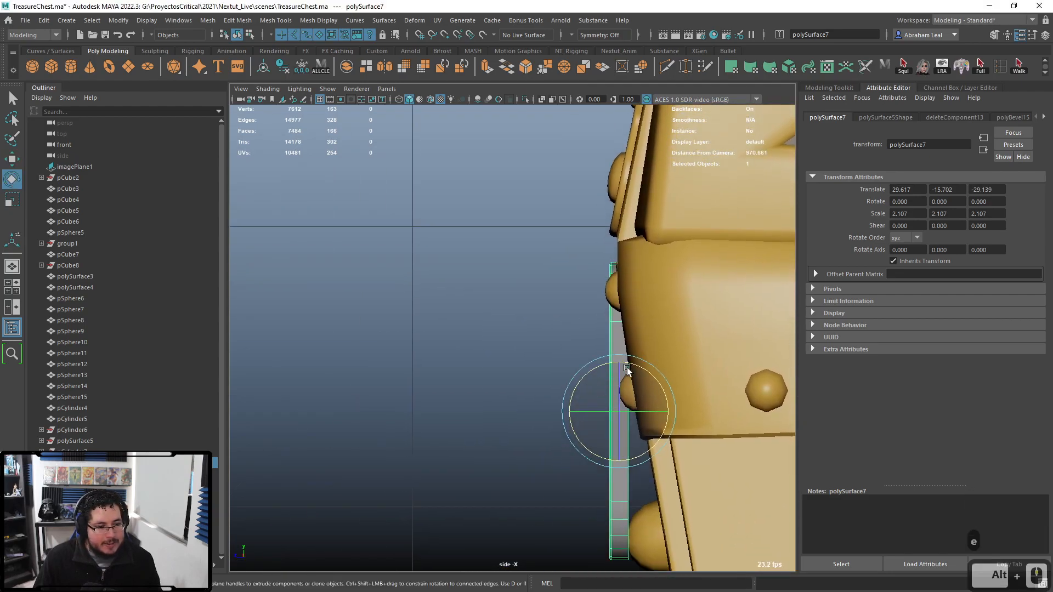
{"action": "left_click_drag", "start_coordinate": [645, 371], "coordinate": [637, 370]}
{"action": "key", "text": "w"}
{"action": "mouse_move", "coordinate": [578, 418]}
{"action": "left_mouse_down"}
{"action": "mouse_move", "coordinate": [620, 435]}
{"action": "mouse_move", "coordinate": [581, 440]}
{"action": "mouse_move", "coordinate": [590, 412]}
{"action": "left_mouse_up"}
- Return to the perspective view and examine the keyhole plate's fit on the strap against the reference chest
{"action": "key", "text": "space"}
{"action": "left_click_drag", "start_coordinate": [554, 384], "coordinate": [484, 369], "text": "alt"}
{"action": "middle_click_drag", "start_coordinate": [484, 369], "coordinate": [541, 390], "text": "alt"}
{"action": "right_click_drag", "start_coordinate": [541, 391], "coordinate": [592, 396], "text": "alt"}
{"action": "left_click_drag", "start_coordinate": [505, 396], "coordinate": [592, 397], "text": "alt"}
{"action": "middle_click_drag", "start_coordinate": [538, 401], "coordinate": [628, 390], "text": "alt"}
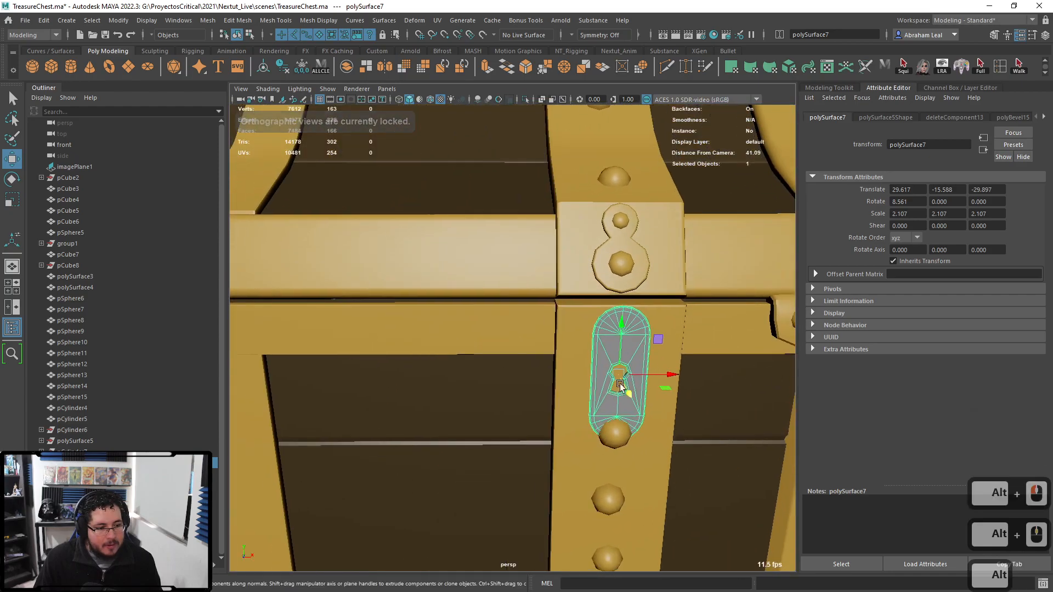
{"action": "left_click_drag", "start_coordinate": [604, 395], "coordinate": [688, 400], "text": "alt"}
{"action": "left_click", "coordinate": [688, 400]}
{"action": "right_click_drag", "start_coordinate": [378, 351], "coordinate": [516, 384], "text": "alt"}
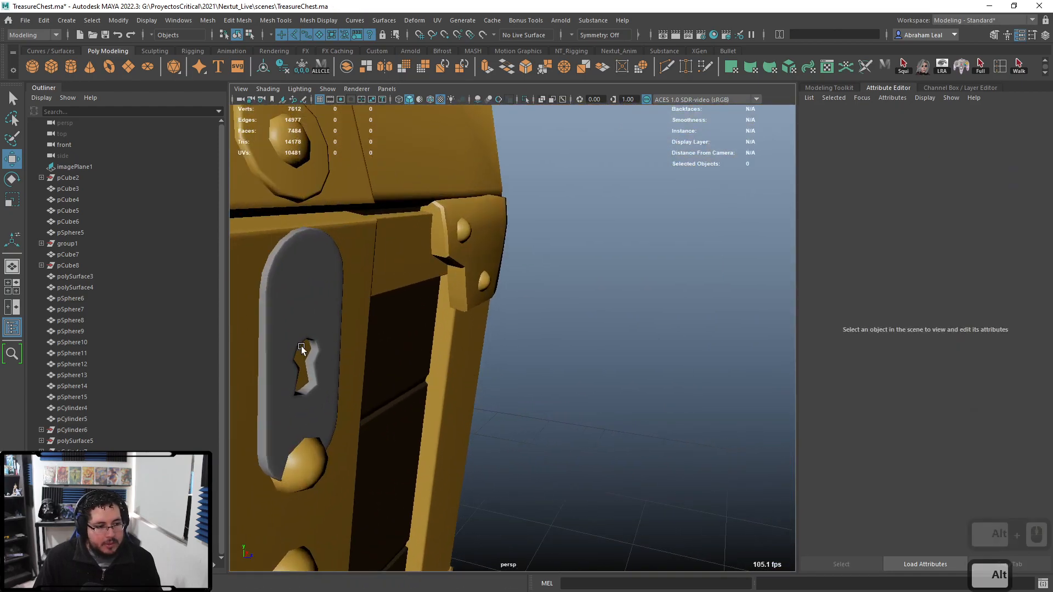
{"action": "scroll", "coordinate": [550, 373], "scroll_direction": "down", "scroll_amount": 3}
{"action": "left_click_drag", "start_coordinate": [598, 368], "coordinate": [428, 367], "text": "alt"}
{"action": "middle_click_drag", "start_coordinate": [554, 307], "coordinate": [590, 321], "text": "alt"}
{"action": "left_click_drag", "start_coordinate": [591, 321], "coordinate": [546, 346], "text": "alt"}
{"action": "middle_click_drag", "start_coordinate": [545, 346], "coordinate": [569, 355], "text": "alt"}
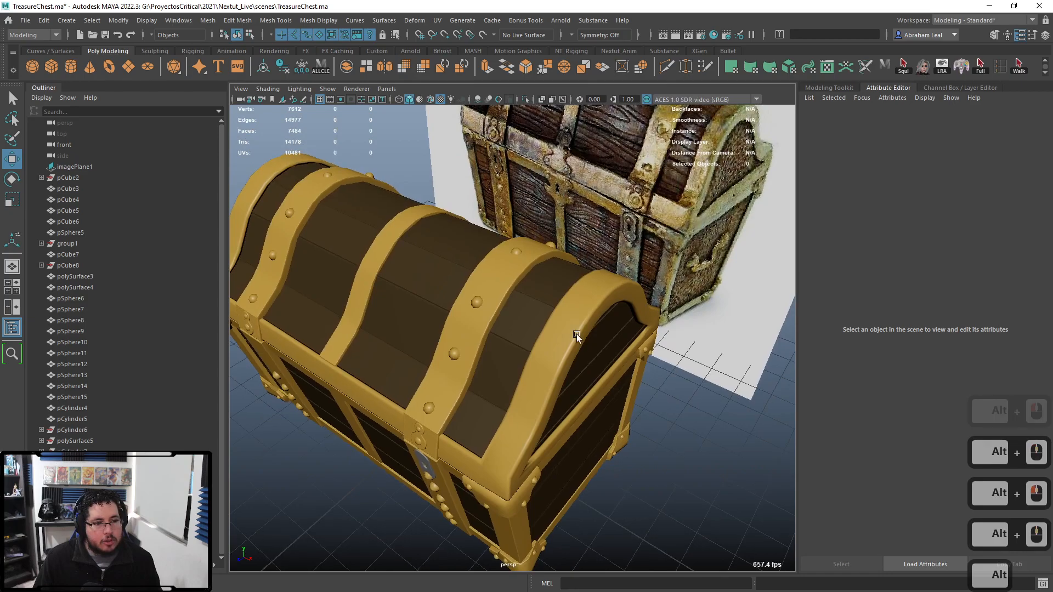
{"action": "left_click_drag", "start_coordinate": [576, 423], "coordinate": [470, 411], "text": "alt"}
{"action": "middle_click_drag", "start_coordinate": [483, 466], "coordinate": [510, 395], "text": "alt"}
{"action": "right_click_drag", "start_coordinate": [510, 395], "coordinate": [581, 406], "text": "alt"}
{"action": "middle_click_drag", "start_coordinate": [521, 472], "coordinate": [533, 317], "text": "alt"}
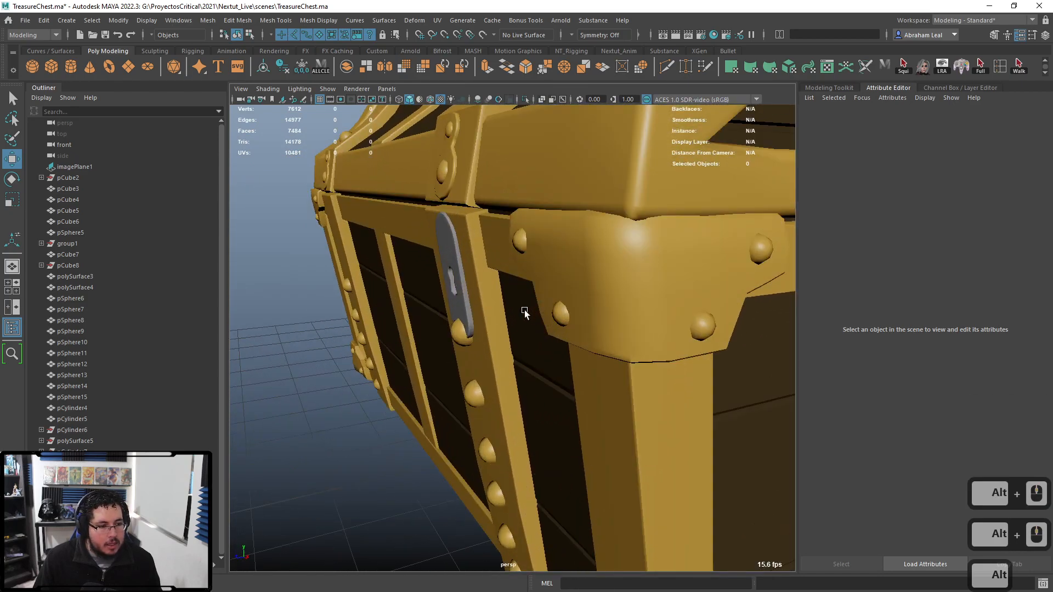
- Move the strap's topmost rivet down until it sits just below the keyhole plate
{"action": "right_click_drag", "start_coordinate": [534, 317], "coordinate": [598, 323], "text": "alt"}
{"action": "middle_click_drag", "start_coordinate": [406, 236], "coordinate": [500, 327], "text": "alt"}
{"action": "left_click", "coordinate": [501, 328]}
{"action": "left_click_drag", "start_coordinate": [500, 328], "coordinate": [463, 315], "text": "alt"}
{"action": "left_click_drag", "start_coordinate": [495, 246], "coordinate": [496, 250]}
{"action": "scroll", "coordinate": [585, 366], "scroll_direction": "down", "scroll_amount": 8}
{"action": "middle_click_drag", "start_coordinate": [620, 345], "coordinate": [554, 312], "text": "alt"}
{"action": "right_click_drag", "start_coordinate": [554, 311], "coordinate": [591, 305], "text": "alt"}
{"action": "left_click_drag", "start_coordinate": [497, 324], "coordinate": [571, 310], "text": "alt"}
{"action": "right_click_drag", "start_coordinate": [544, 313], "coordinate": [576, 303], "text": "alt"}
{"action": "scroll", "coordinate": [527, 229], "scroll_direction": "up", "scroll_amount": 8}
{"action": "scroll", "coordinate": [524, 231], "scroll_direction": "down", "scroll_amount": 6}
{"action": "left_click", "coordinate": [522, 248]}
{"action": "left_click_drag", "start_coordinate": [529, 287], "coordinate": [528, 289]}
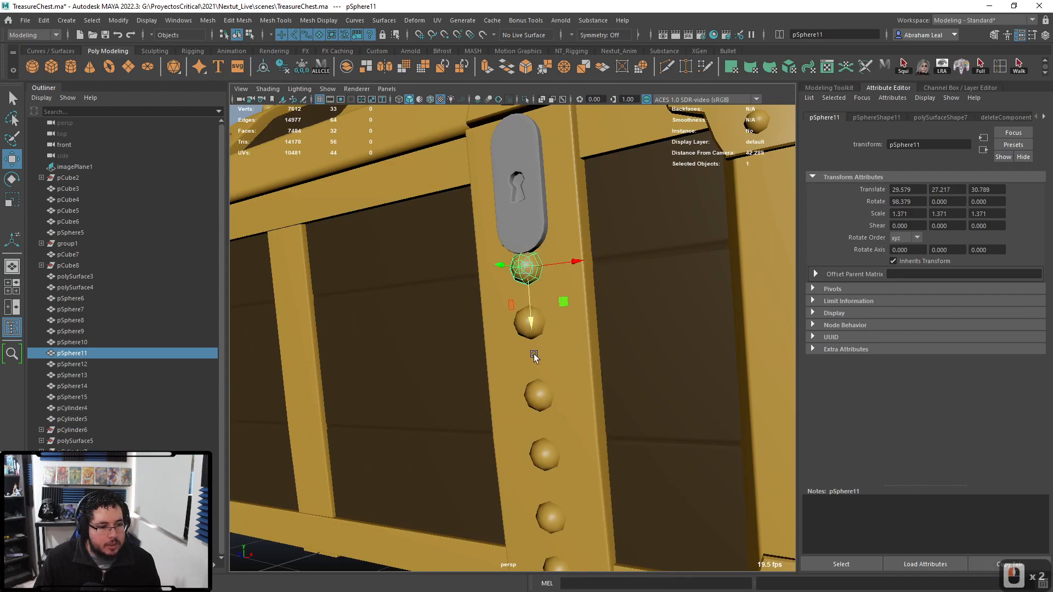
- Slide the second and third rivets on the strap downward to even out their spacing
{"action": "left_click", "coordinate": [525, 336]}
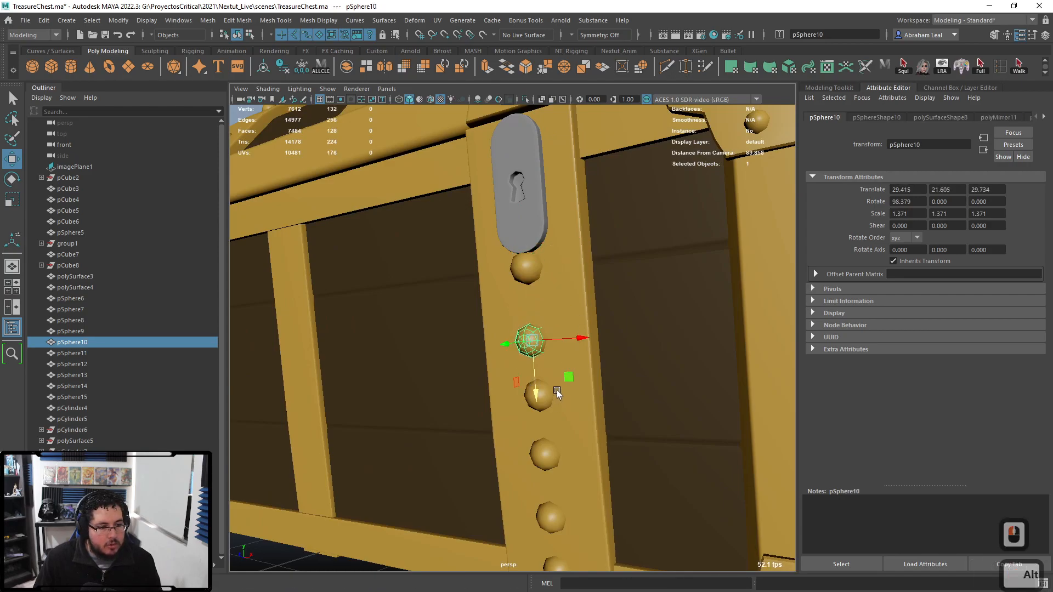
{"action": "middle_click_drag", "start_coordinate": [533, 384], "coordinate": [565, 301], "text": "alt"}
{"action": "left_click", "coordinate": [562, 300]}
{"action": "left_click_drag", "start_coordinate": [567, 327], "coordinate": [569, 336]}
{"action": "right_click_drag", "start_coordinate": [569, 336], "coordinate": [550, 307], "text": "alt"}
{"action": "key", "text": "q"}
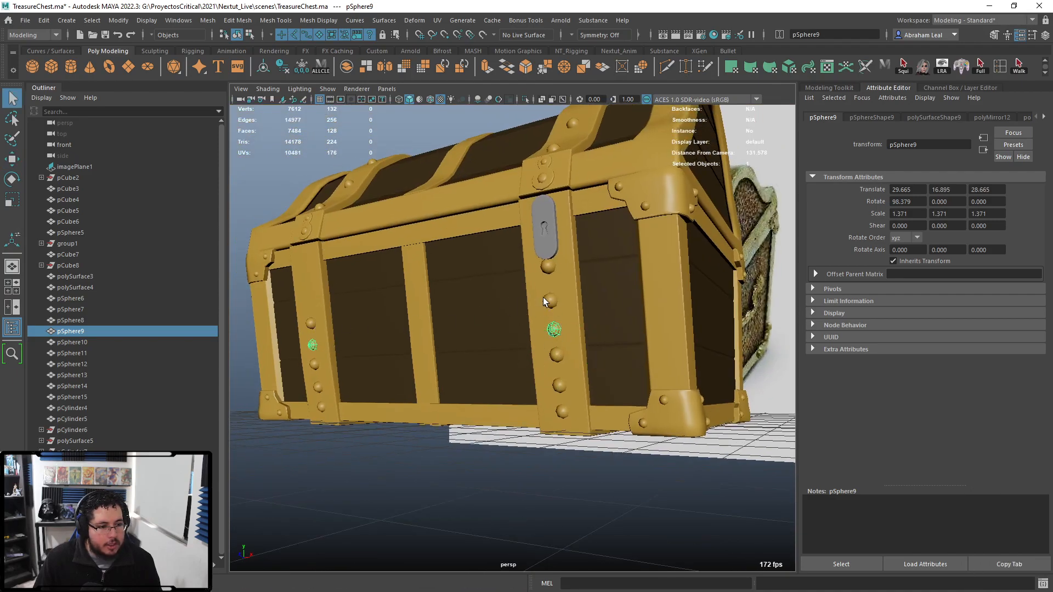
- Delete the second and third rivets below the keyhole plate together with their mirrored copies
{"action": "left_click", "coordinate": [548, 300]}
{"action": "left_click", "coordinate": [549, 268]}
{"action": "scroll", "coordinate": [722, 320], "scroll_direction": "down", "scroll_amount": 3}
{"action": "left_click_drag", "start_coordinate": [721, 319], "coordinate": [641, 340], "text": "alt"}
{"action": "scroll", "coordinate": [641, 340], "scroll_direction": "up", "scroll_amount": 4}
{"action": "middle_click_drag", "start_coordinate": [579, 341], "coordinate": [590, 375], "text": "alt"}
{"action": "scroll", "coordinate": [590, 376], "scroll_direction": "up", "scroll_amount": 3}
{"action": "left_click_drag", "start_coordinate": [590, 375], "coordinate": [582, 353], "text": "alt"}
{"action": "right_click_drag", "start_coordinate": [582, 354], "coordinate": [548, 282], "text": "alt"}
{"action": "left_click", "coordinate": [577, 302]}
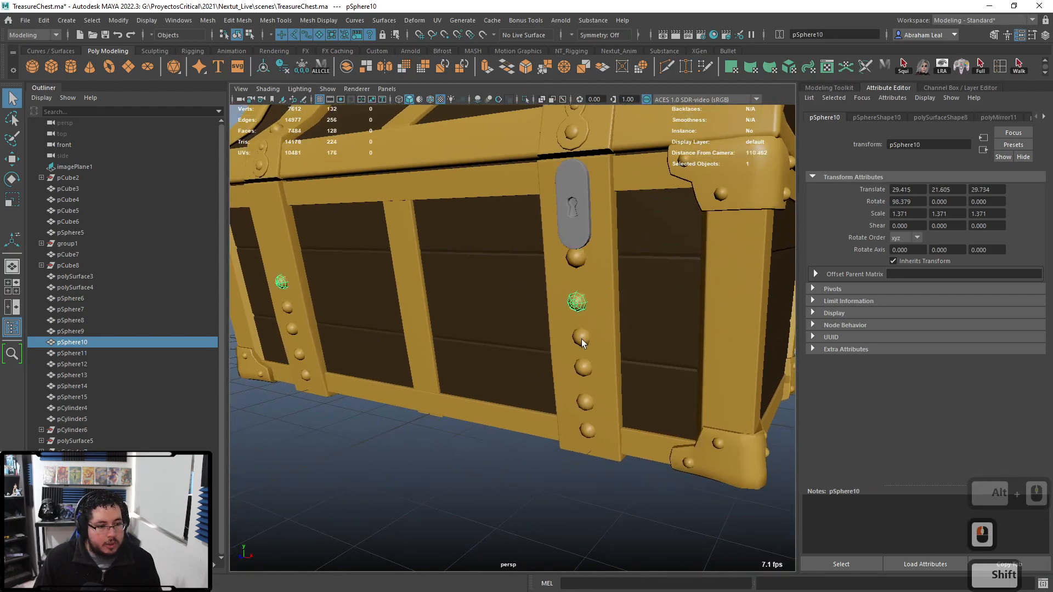
{"action": "left_click", "coordinate": [581, 339], "text": "shift"}
{"action": "key", "text": "Delete"}
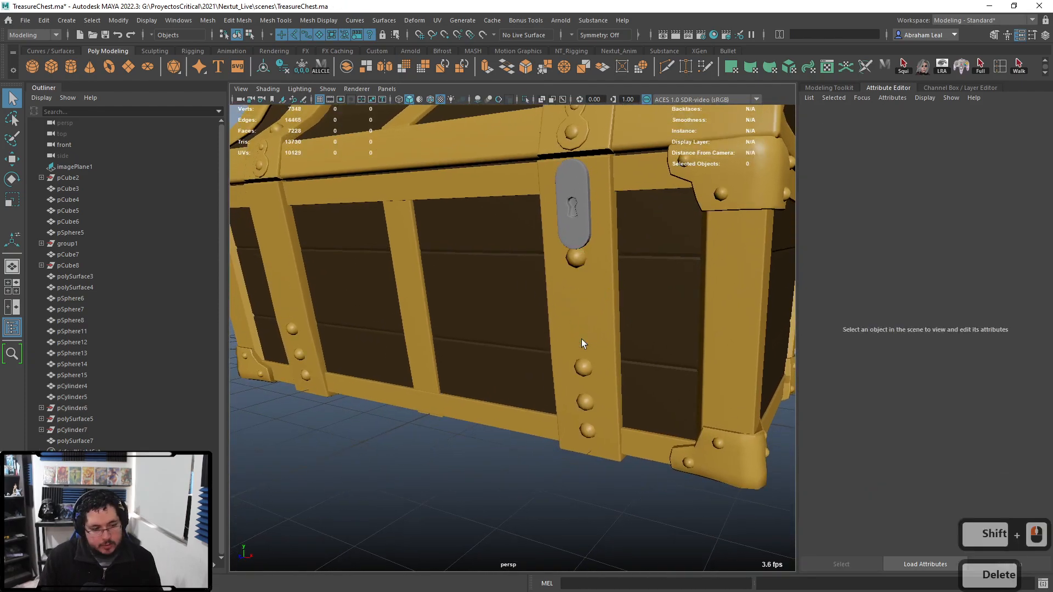
- Assign the existing gold material to the keyhole plate
{"action": "left_click", "coordinate": [574, 265]}
{"action": "right_click_drag", "start_coordinate": [574, 266], "coordinate": [620, 307], "text": "alt"}
{"action": "left_click", "coordinate": [571, 295]}
{"action": "left_click", "coordinate": [540, 265]}
{"action": "right_click", "coordinate": [541, 265]}
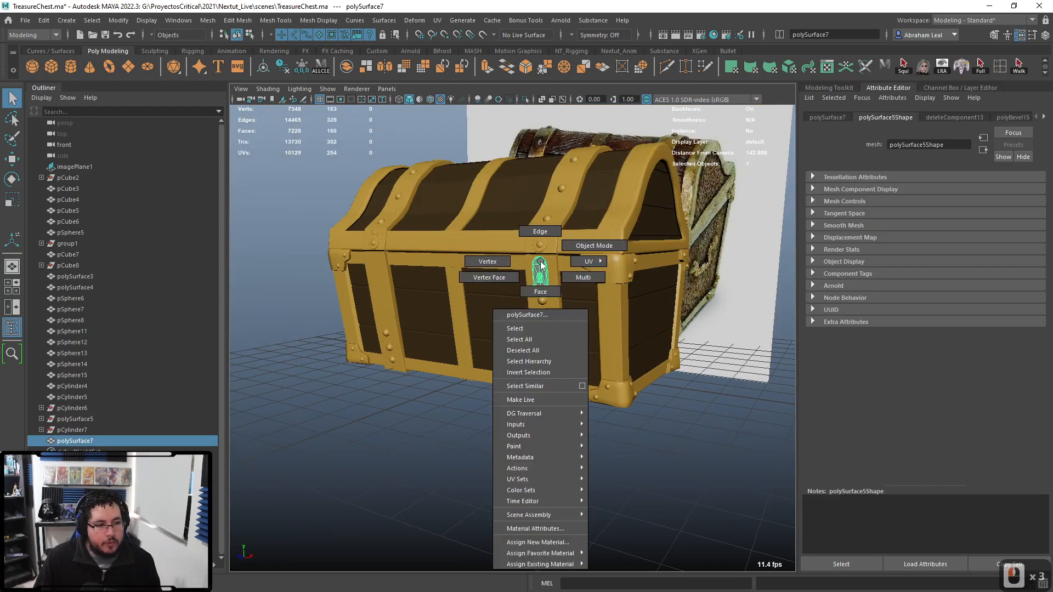
{"action": "mouse_move", "coordinate": [573, 567]}
{"action": "left_click", "coordinate": [626, 536]}
- Mirror the keyhole plate across the world X axis onto the other front strap, combined with the original
{"action": "right_click_drag", "start_coordinate": [494, 318], "coordinate": [535, 321], "text": "alt"}
{"action": "left_click", "coordinate": [554, 236]}
{"action": "left_click", "coordinate": [548, 258]}
{"action": "left_click_drag", "start_coordinate": [650, 300], "coordinate": [541, 276], "text": "alt"}
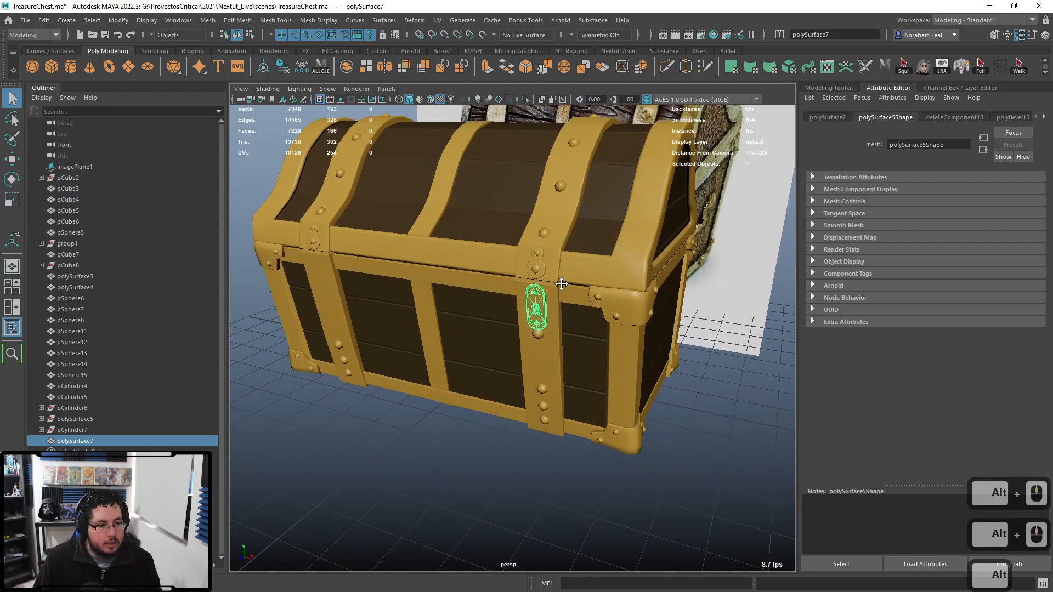
{"action": "right_click_drag", "start_coordinate": [541, 276], "coordinate": [594, 401], "text": "shift"}
{"action": "left_click", "coordinate": [594, 401], "text": "shift"}
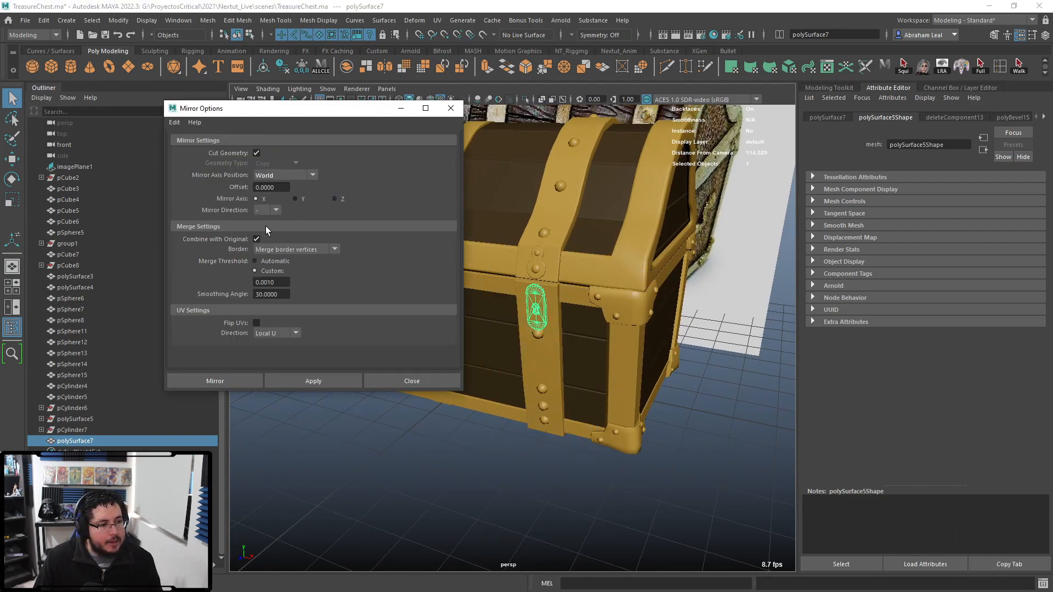
{"action": "left_click", "coordinate": [313, 382]}
{"action": "left_click", "coordinate": [451, 108]}
- Mirror the rivet beneath the keyhole plate across the world X axis
{"action": "left_click", "coordinate": [439, 462]}
{"action": "left_click_drag", "start_coordinate": [447, 431], "coordinate": [482, 331], "text": "alt"}
{"action": "right_click_drag", "start_coordinate": [482, 332], "coordinate": [516, 378], "text": "alt"}
{"action": "left_click", "coordinate": [504, 214]}
{"action": "right_click_drag", "start_coordinate": [503, 213], "coordinate": [420, 488], "text": "shift"}
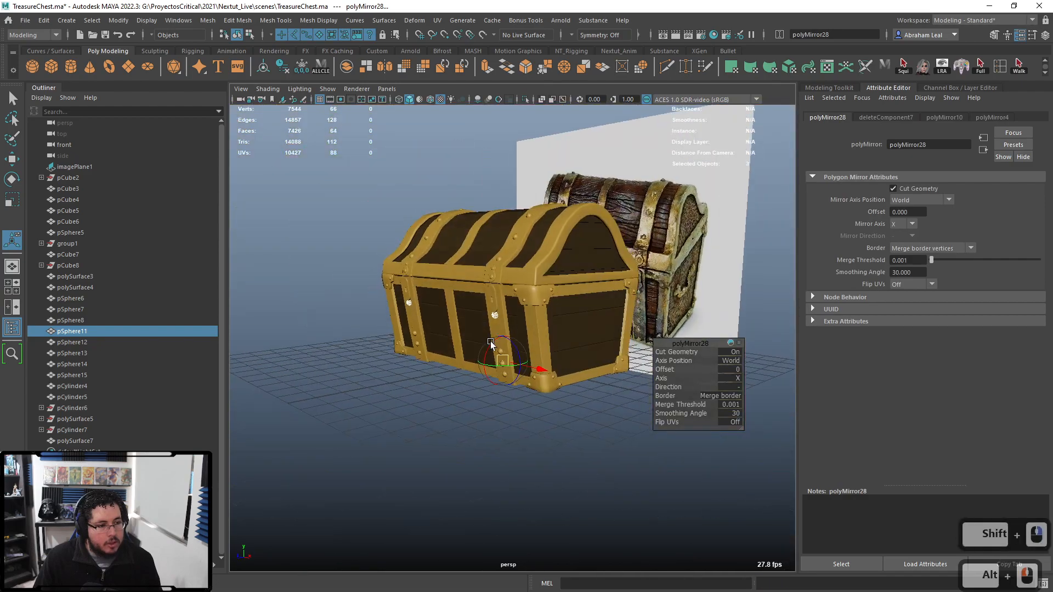
{"action": "left_click", "coordinate": [450, 411]}
- Mirror the rivets beneath the keyhole plates across the world Z axis to the back of the chest
{"action": "right_click_drag", "start_coordinate": [450, 410], "coordinate": [531, 401], "text": "alt"}
{"action": "left_click", "coordinate": [479, 302]}
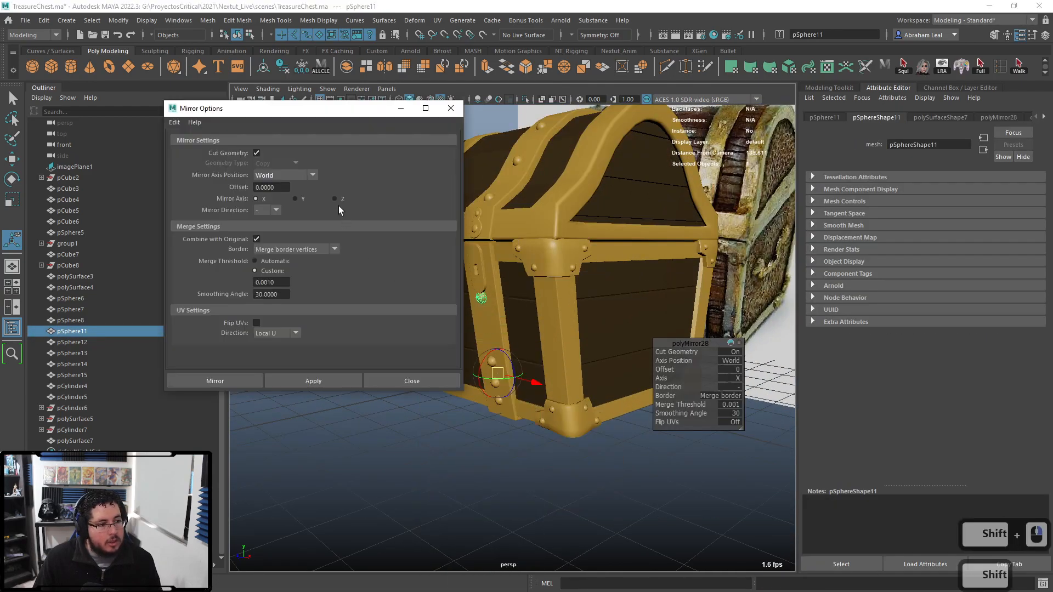
{"action": "left_click", "coordinate": [336, 199]}
{"action": "left_click", "coordinate": [337, 381]}
{"action": "left_click", "coordinate": [453, 111]}
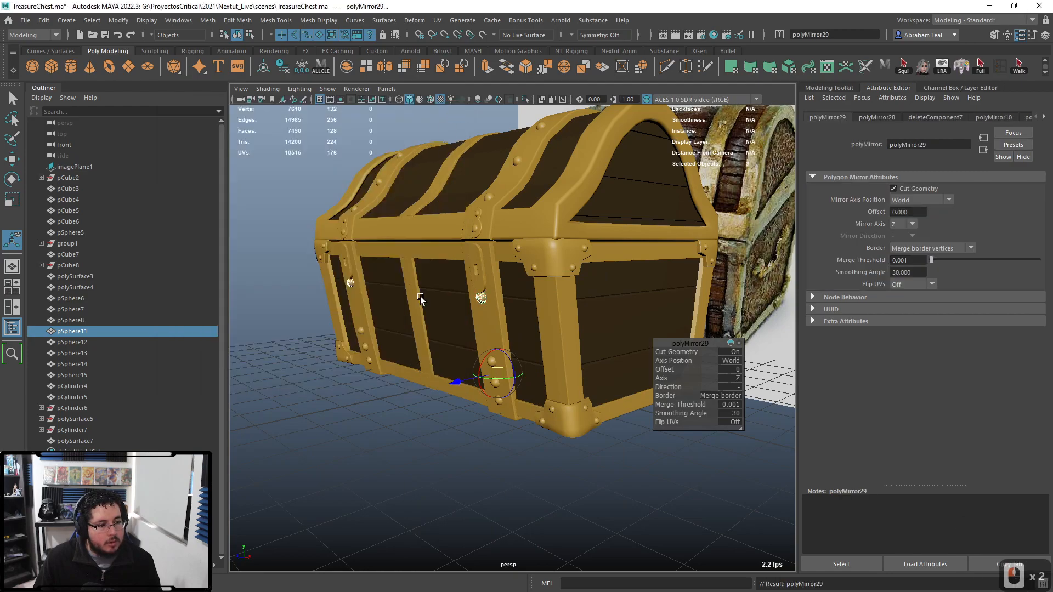
{"action": "left_click", "coordinate": [428, 439]}
- Duplicate the mirrored rivet set that sits third from the bottom of the straps
{"action": "right_click_drag", "start_coordinate": [428, 439], "coordinate": [439, 456], "text": "alt"}
{"action": "left_click_drag", "start_coordinate": [439, 456], "coordinate": [476, 431], "text": "alt"}
{"action": "middle_click_drag", "start_coordinate": [476, 431], "coordinate": [552, 411], "text": "alt"}
{"action": "left_click", "coordinate": [586, 393]}
{"action": "left_click_drag", "start_coordinate": [604, 416], "coordinate": [591, 422], "text": "alt"}
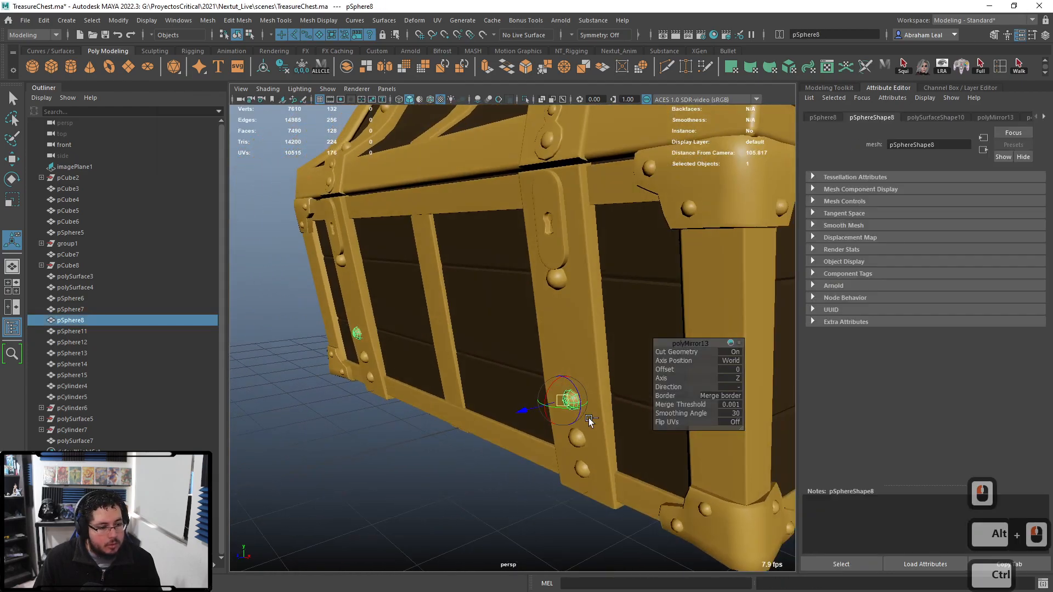
{"action": "right_click_drag", "start_coordinate": [591, 423], "coordinate": [637, 447], "text": "alt"}
{"action": "left_click_drag", "start_coordinate": [638, 450], "coordinate": [581, 434], "text": "alt"}
{"action": "left_click_drag", "start_coordinate": [529, 468], "coordinate": [571, 474], "text": "alt"}
{"action": "right_click_drag", "start_coordinate": [535, 476], "coordinate": [553, 496], "text": "alt"}
{"action": "middle_click_drag", "start_coordinate": [503, 427], "coordinate": [494, 402], "text": "alt"}
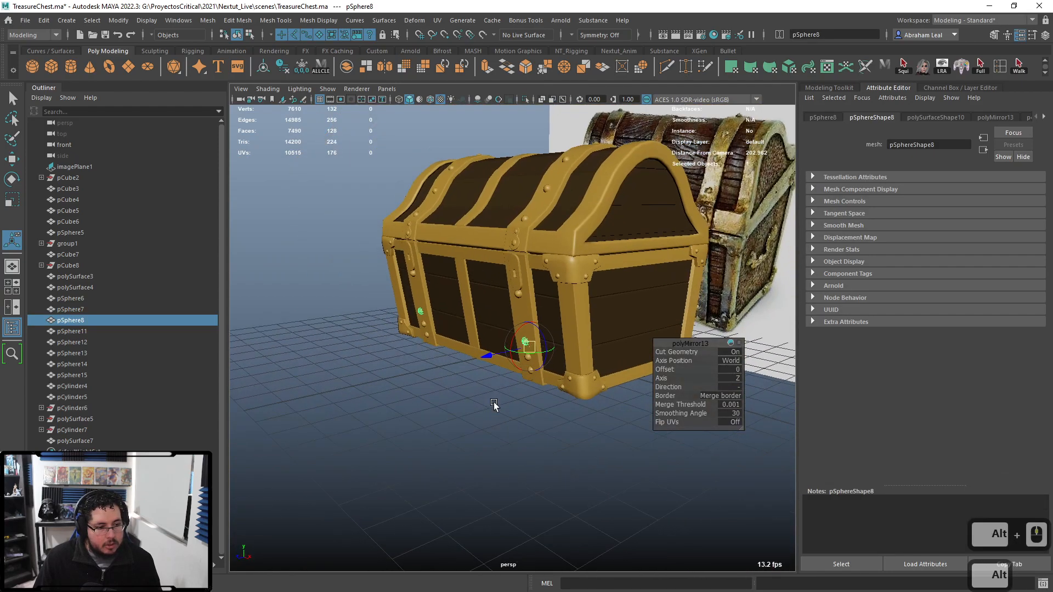
{"action": "right_click_drag", "start_coordinate": [494, 402], "coordinate": [528, 381], "text": "alt"}
{"action": "key", "text": "ctrl+d"}
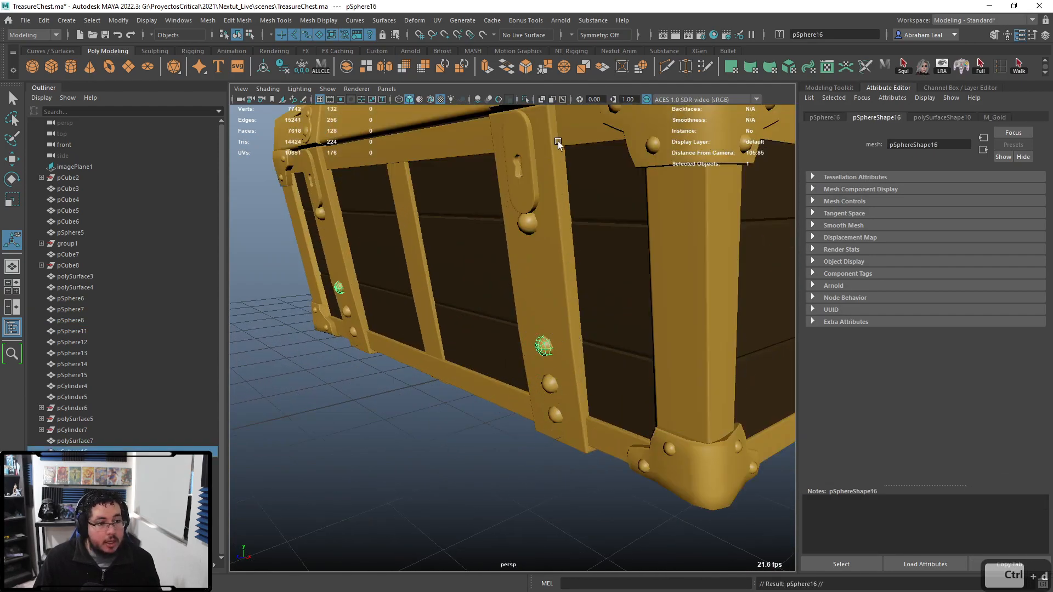
- Isolate the duplicated rivet set and delete the faces of three rivets, keeping a single one
{"action": "left_click", "coordinate": [525, 99]}
{"action": "right_click_drag", "start_coordinate": [507, 263], "coordinate": [475, 317], "text": "alt"}
{"action": "right_click_drag", "start_coordinate": [463, 279], "coordinate": [473, 325]}
{"action": "left_click_drag", "start_coordinate": [473, 296], "coordinate": [331, 386]}
{"action": "left_click_drag", "start_coordinate": [494, 323], "coordinate": [554, 359], "text": "shift"}
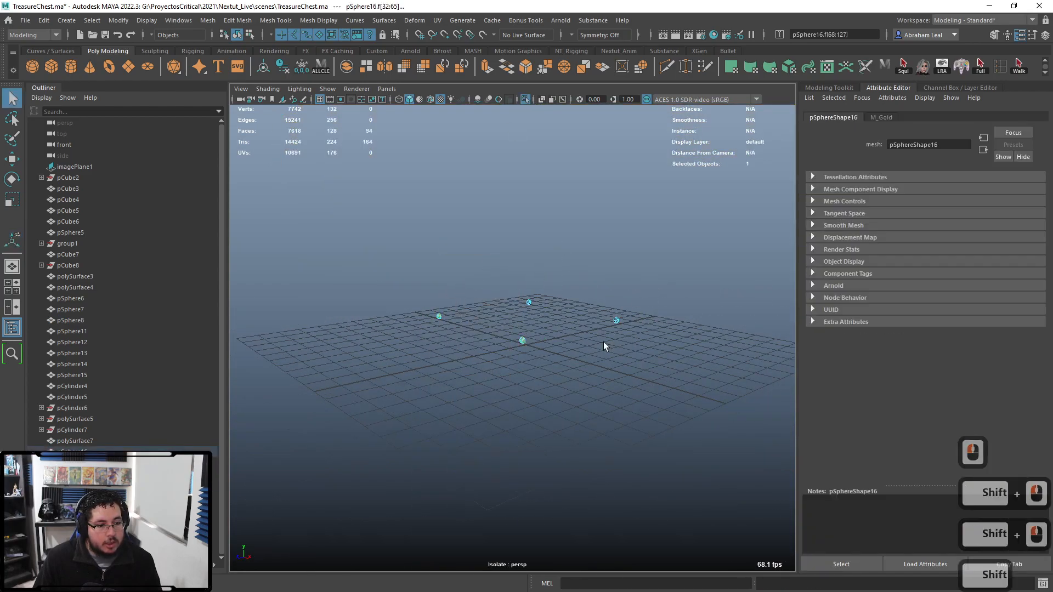
{"action": "key", "text": "BackSpace"}
{"action": "left_click_drag", "start_coordinate": [652, 294], "coordinate": [552, 366]}
{"action": "key", "text": "BackSpace"}
{"action": "scroll", "coordinate": [569, 354], "scroll_direction": "up", "scroll_amount": 8}
{"action": "right_click_drag", "start_coordinate": [578, 352], "coordinate": [650, 237]}
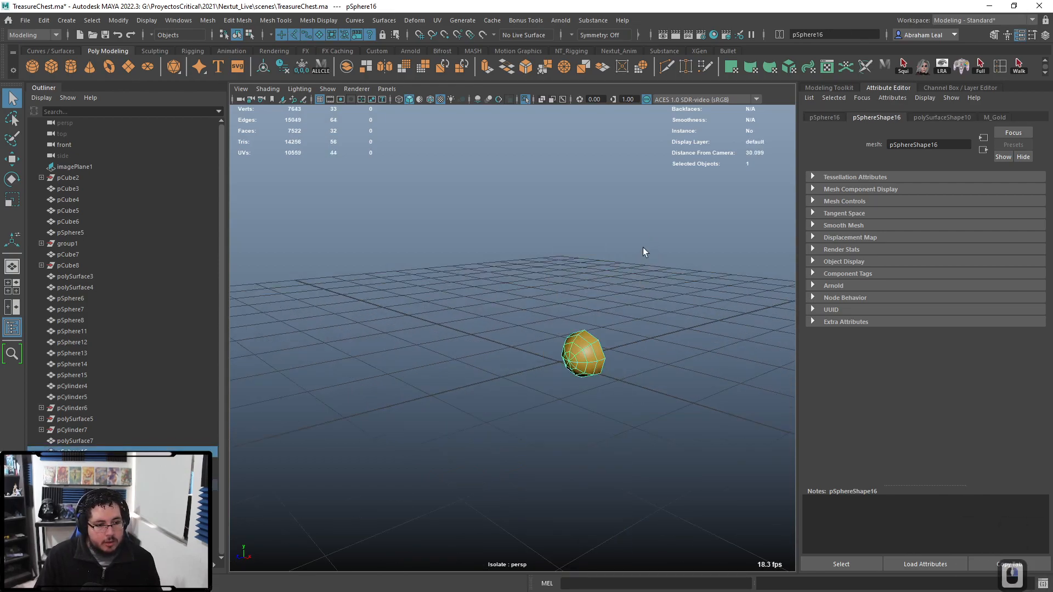
- Show the whole chest again and move the single rivet up the strap, just above the three lower rivets
{"action": "left_click", "coordinate": [524, 100]}
{"action": "left_click_drag", "start_coordinate": [541, 296], "coordinate": [531, 264], "text": "alt"}
{"action": "scroll", "coordinate": [531, 264], "scroll_direction": "down", "scroll_amount": 6}
{"action": "key", "text": "w"}
{"action": "scroll", "coordinate": [517, 305], "scroll_direction": "up", "scroll_amount": 6}
{"action": "middle_click_drag", "start_coordinate": [518, 305], "coordinate": [547, 328], "text": "alt"}
{"action": "left_click_drag", "start_coordinate": [523, 365], "coordinate": [515, 309]}
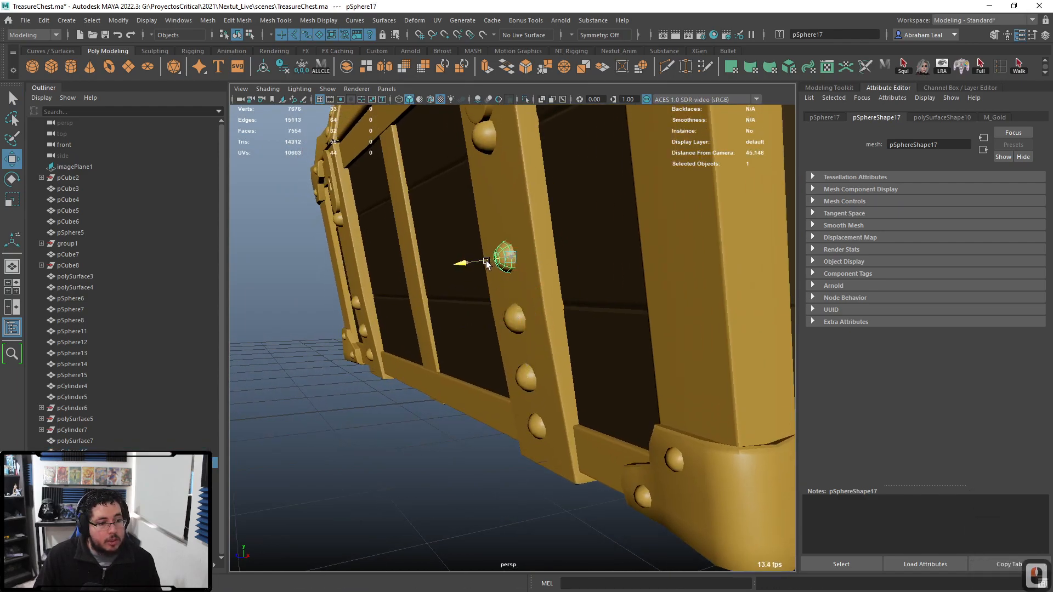
- Duplicate the rivet and place the copy higher on the strap, continuing the even spacing below the keyhole plate
{"action": "key", "text": "ctrl+d"}
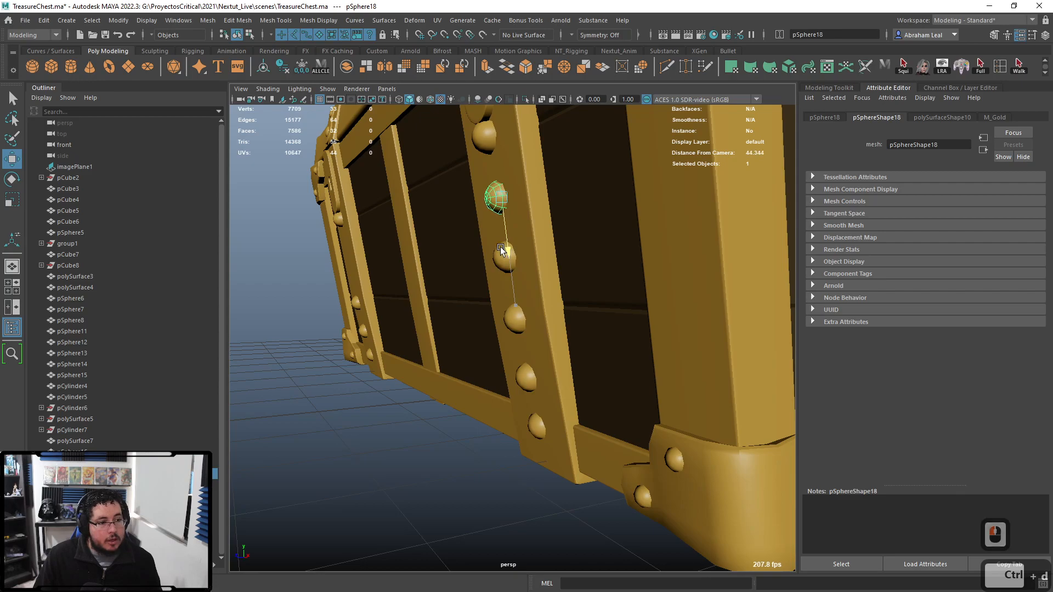
{"action": "left_click", "coordinate": [503, 241]}
{"action": "key", "text": "ctrl+z"}
- Mirror the two new strap rivets across the world X axis and the world Z axis
{"action": "left_click", "coordinate": [506, 258]}
{"action": "key", "text": "q"}
{"action": "left_click", "coordinate": [505, 261]}
{"action": "left_click", "coordinate": [492, 198], "text": "shift"}
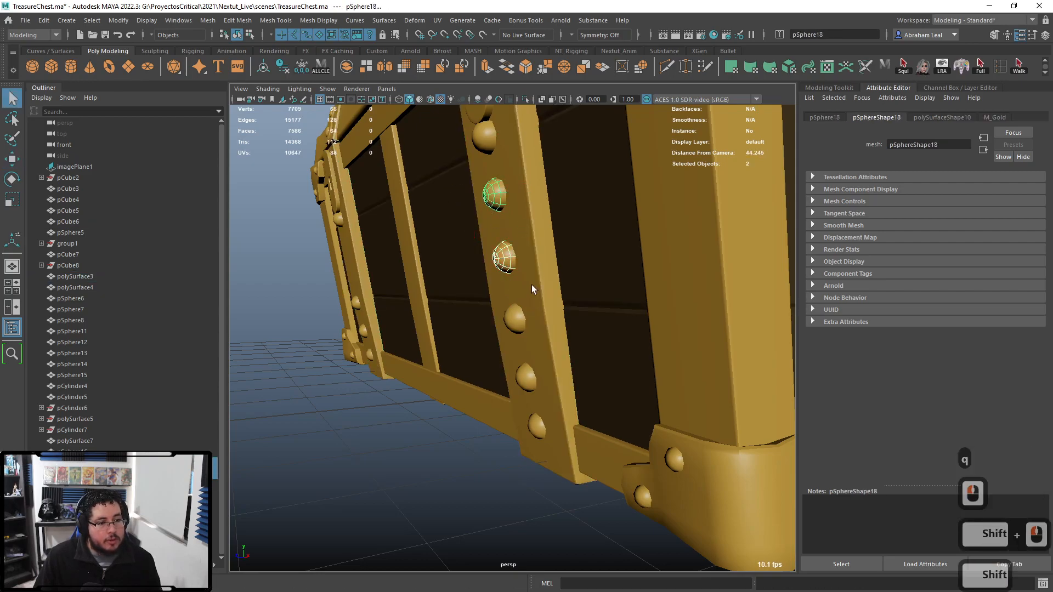
{"action": "right_click", "coordinate": [491, 187], "text": "shift"}
{"action": "right_click", "coordinate": [543, 310], "text": "shift"}
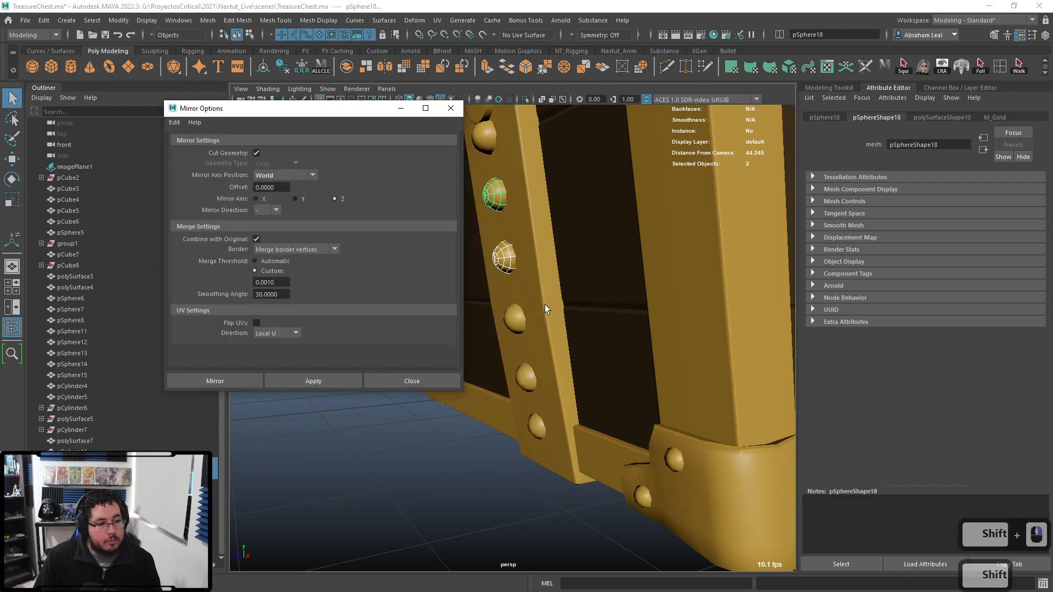
{"action": "left_click", "coordinate": [314, 381]}
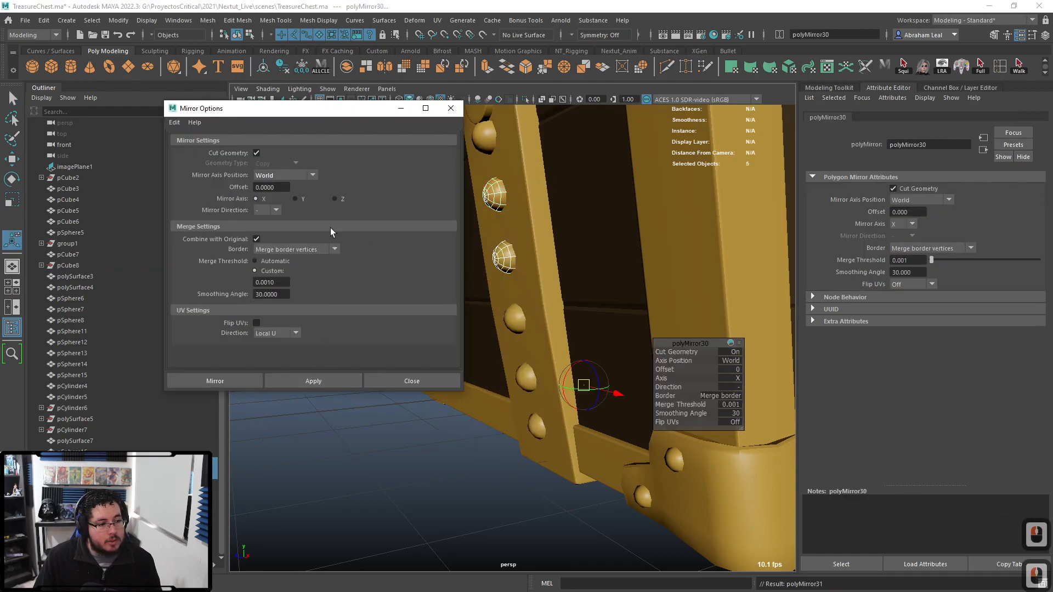
{"action": "left_click", "coordinate": [321, 380]}
{"action": "left_click", "coordinate": [451, 108]}
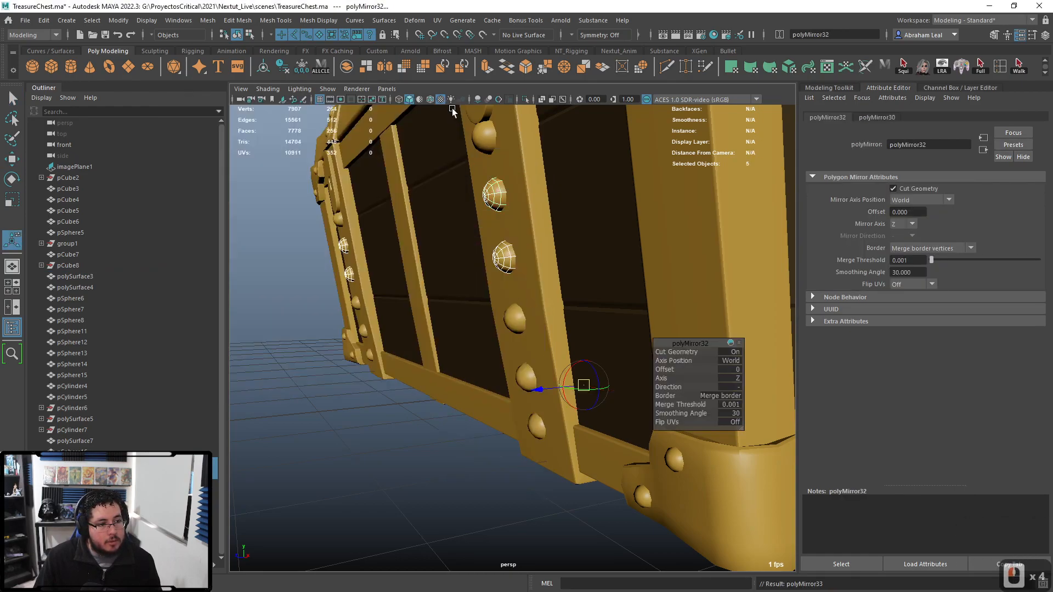
- Inspect the chest's straps, keyhole plates and rivets from several angles and compare them with the reference image
{"action": "scroll", "coordinate": [511, 299], "scroll_direction": "down", "scroll_amount": 6}
{"action": "left_click_drag", "start_coordinate": [511, 300], "coordinate": [549, 351], "text": "alt"}
{"action": "left_click", "coordinate": [482, 420]}
{"action": "scroll", "coordinate": [486, 423], "scroll_direction": "up", "scroll_amount": 5}
{"action": "left_click_drag", "start_coordinate": [486, 423], "coordinate": [571, 365], "text": "alt"}
{"action": "scroll", "coordinate": [571, 365], "scroll_direction": "down", "scroll_amount": 4}
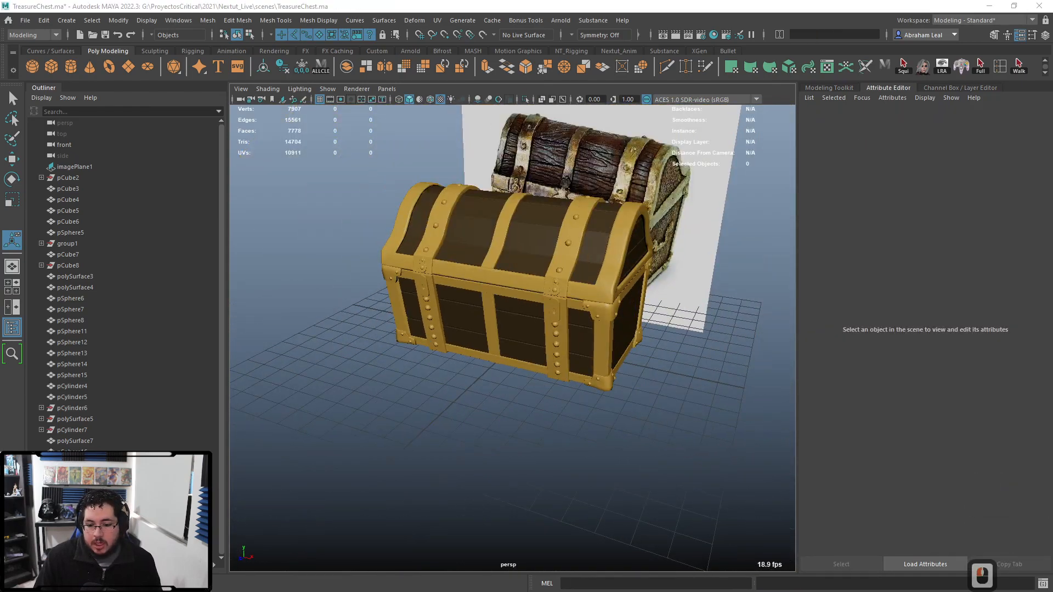
{"action": "left_click_drag", "start_coordinate": [707, 373], "coordinate": [580, 391], "text": "alt"}
{"action": "scroll", "coordinate": [595, 392], "scroll_direction": "up", "scroll_amount": 5, "text": "alt"}
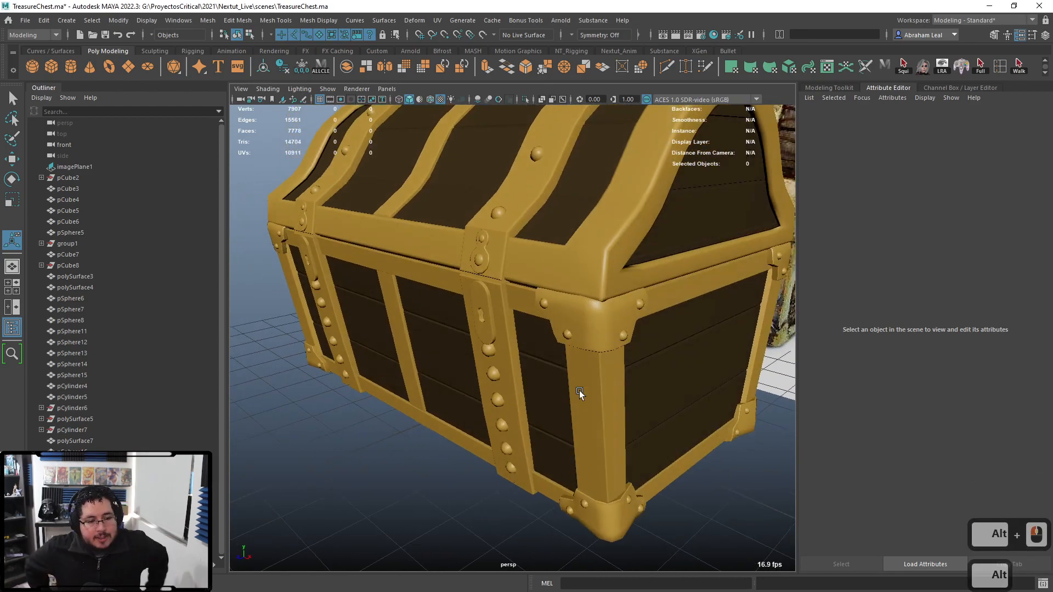
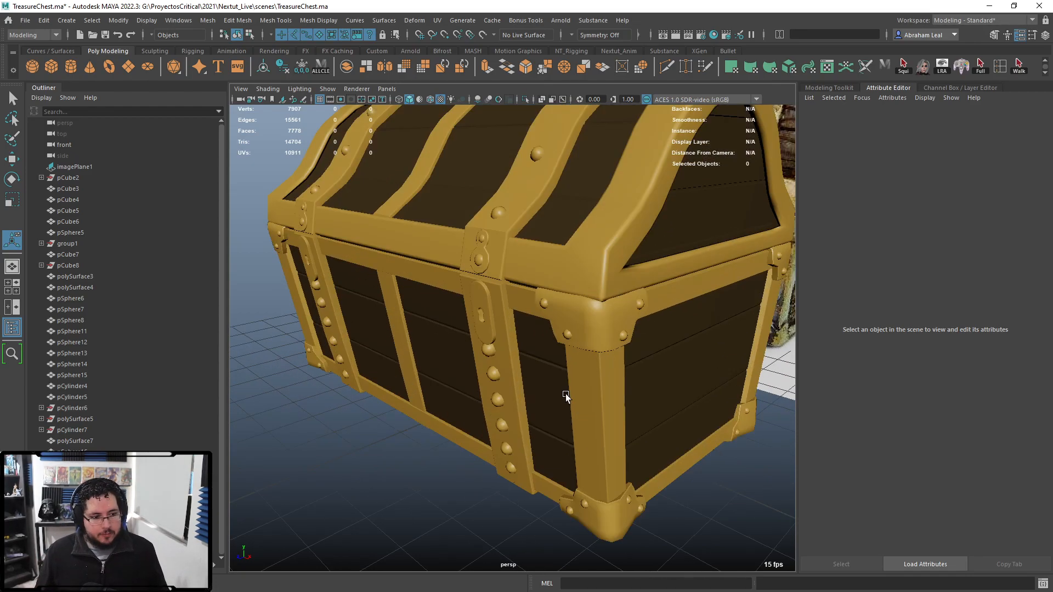
{"action": "scroll", "coordinate": [561, 364], "scroll_direction": "up", "scroll_amount": 2}
{"action": "right_click_drag", "start_coordinate": [561, 361], "coordinate": [592, 384], "text": "alt"}
{"action": "left_click_drag", "start_coordinate": [505, 385], "coordinate": [559, 393], "text": "alt"}
{"action": "right_click_drag", "start_coordinate": [560, 393], "coordinate": [446, 344], "text": "alt"}
{"action": "middle_click_drag", "start_coordinate": [447, 343], "coordinate": [469, 373], "text": "alt"}
{"action": "right_click_drag", "start_coordinate": [469, 373], "coordinate": [465, 350], "text": "alt"}
{"action": "left_click_drag", "start_coordinate": [466, 350], "coordinate": [559, 407], "text": "alt"}
{"action": "right_click_drag", "start_coordinate": [560, 407], "coordinate": [552, 384], "text": "alt"}
{"action": "left_click_drag", "start_coordinate": [551, 384], "coordinate": [510, 316], "text": "alt"}
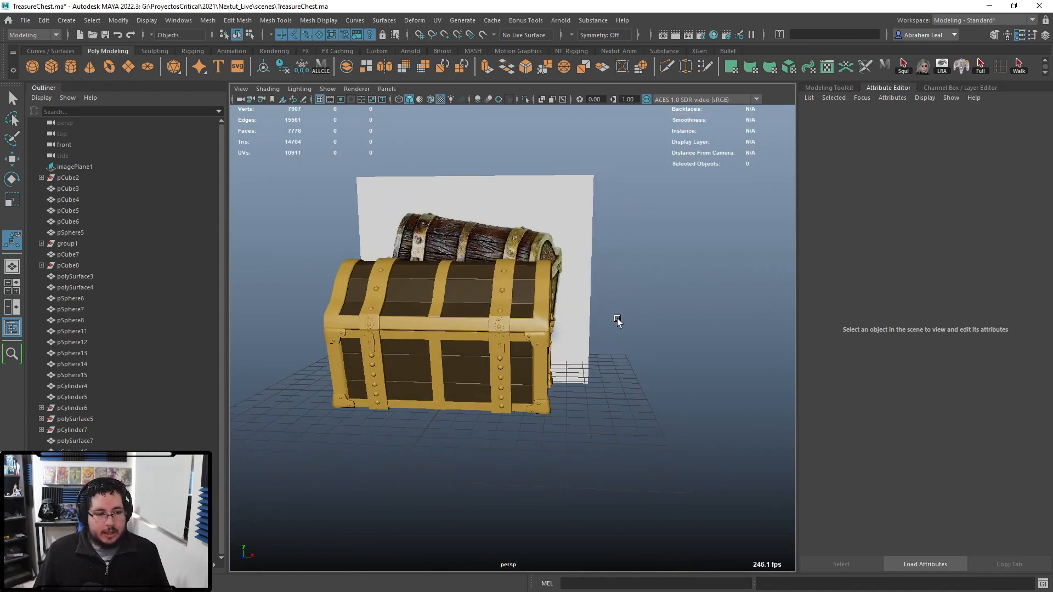
- Save the scene, and put all the chest geometry on a new display layer that is hidden
{"action": "left_click_drag", "start_coordinate": [559, 374], "coordinate": [658, 502], "text": "alt"}
{"action": "key", "text": "ctrl+s"}
{"action": "left_click_drag", "start_coordinate": [708, 507], "coordinate": [636, 485], "text": "alt"}
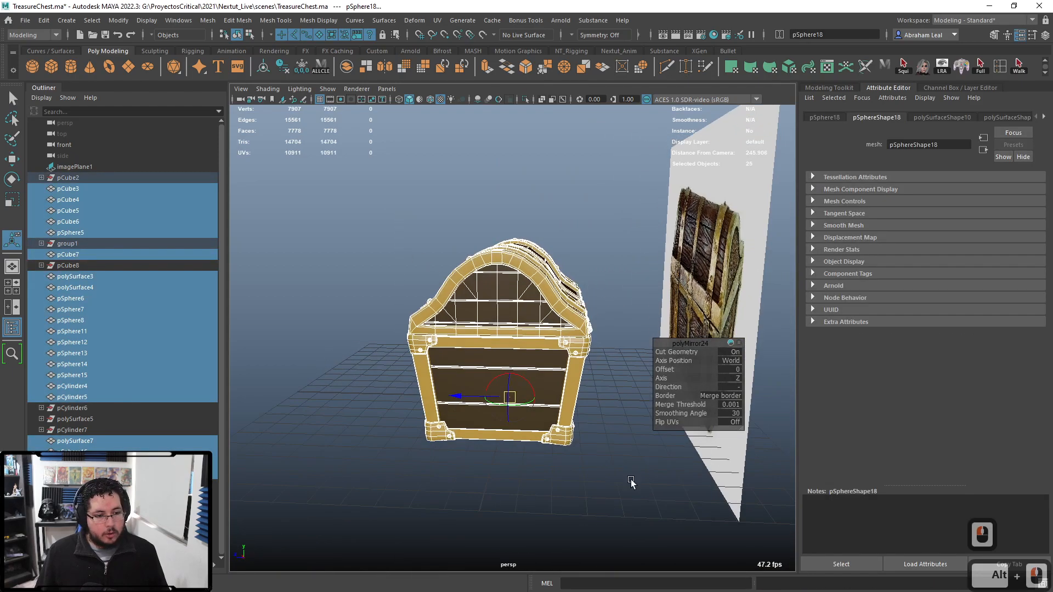
{"action": "left_click", "coordinate": [611, 228]}
{"action": "left_click_drag", "start_coordinate": [612, 230], "coordinate": [346, 571]}
{"action": "key", "text": "ctrl+a"}
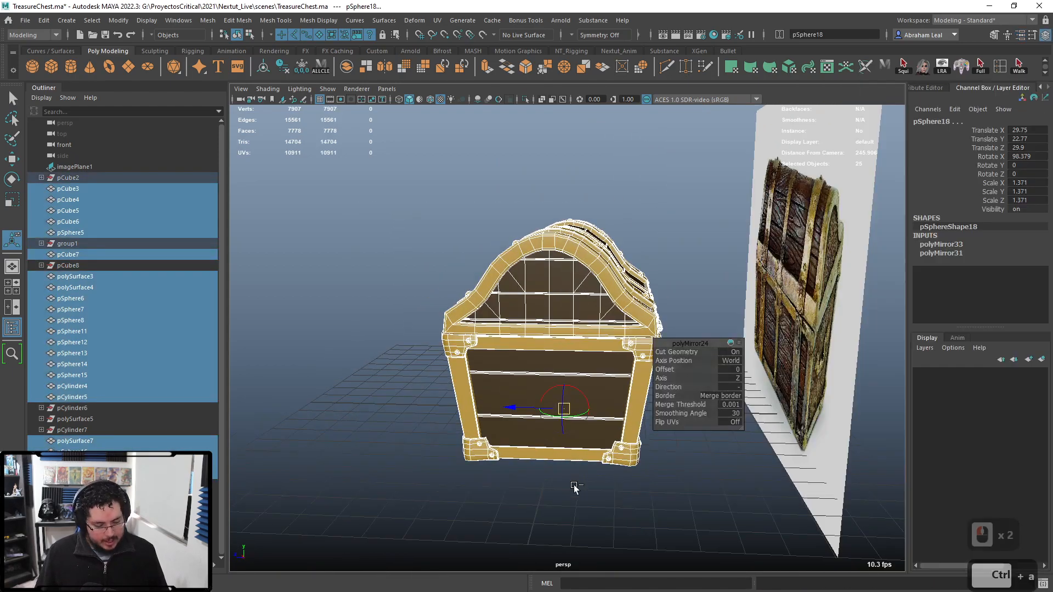
{"action": "left_click", "coordinate": [1041, 359]}
{"action": "left_click", "coordinate": [920, 374]}
- In the front view, move the reference image horizontally to Translate X 1.19, bringing the central lock plate near the vertical axis
{"action": "left_click_drag", "start_coordinate": [549, 395], "coordinate": [631, 397], "text": "alt"}
{"action": "left_click", "coordinate": [564, 349]}
{"action": "key", "text": "space"}
{"action": "left_click_drag", "start_coordinate": [564, 349], "coordinate": [565, 369]}
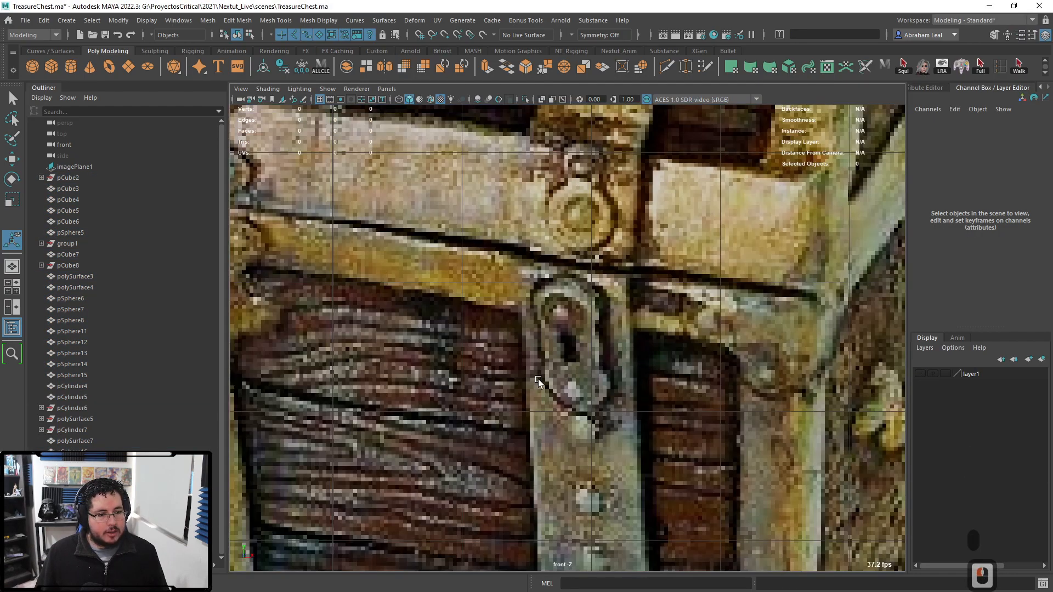
{"action": "right_click_drag", "start_coordinate": [538, 379], "coordinate": [452, 362], "text": "alt"}
{"action": "middle_click_drag", "start_coordinate": [452, 362], "coordinate": [737, 407], "text": "alt"}
{"action": "right_click_drag", "start_coordinate": [736, 406], "coordinate": [577, 205], "text": "alt"}
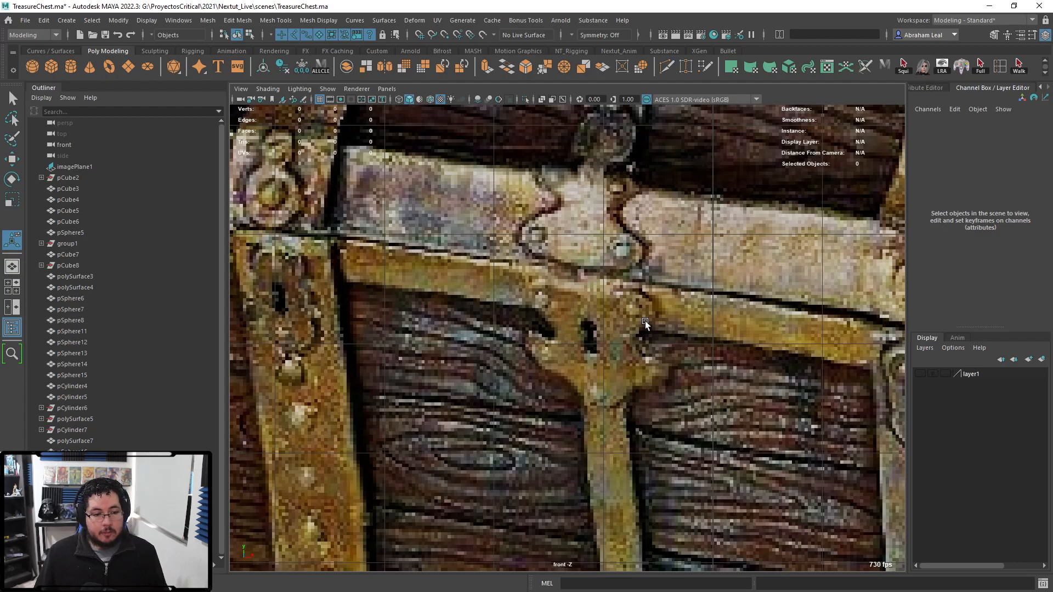
{"action": "left_click", "coordinate": [725, 352]}
{"action": "scroll", "coordinate": [652, 366], "scroll_direction": "down", "scroll_amount": 3, "text": "shift"}
{"action": "scroll", "coordinate": [653, 367], "scroll_direction": "up", "scroll_amount": 2, "text": "shift"}
{"action": "key", "text": "w"}
{"action": "middle_click_drag", "start_coordinate": [636, 359], "coordinate": [653, 356], "text": "shift"}
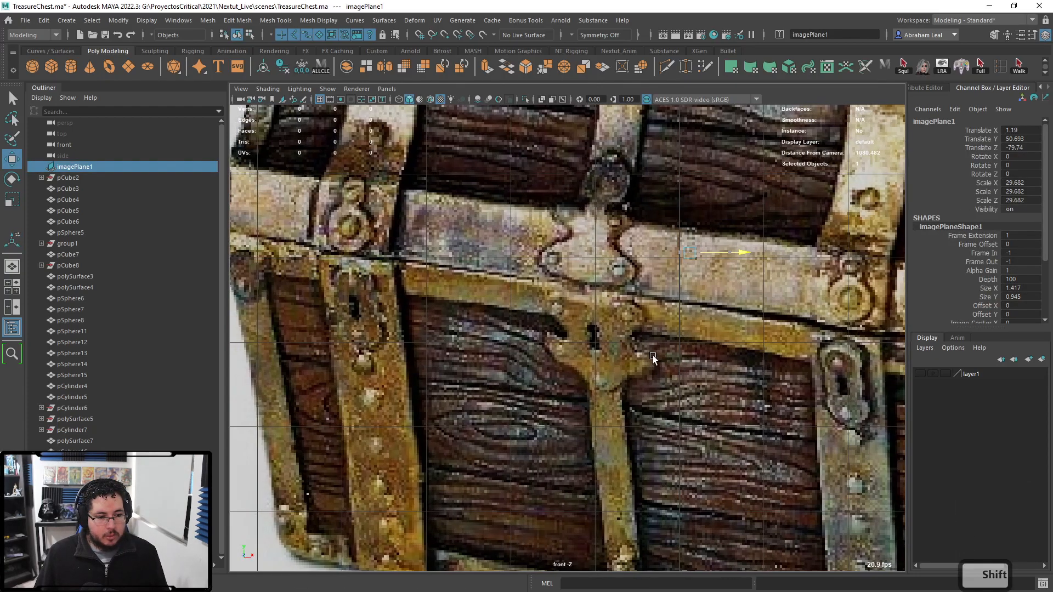
- Lower the reference image to Translate Y 45.23
{"action": "scroll", "coordinate": [611, 338], "scroll_direction": "up", "scroll_amount": 1, "text": "shift"}
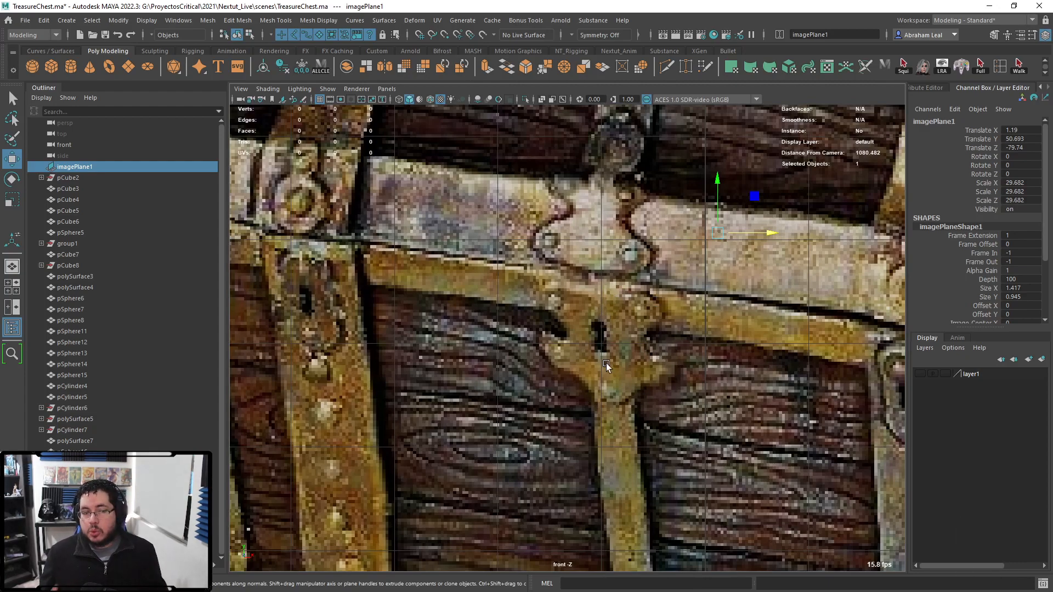
{"action": "scroll", "coordinate": [623, 264], "scroll_direction": "down", "scroll_amount": 3}
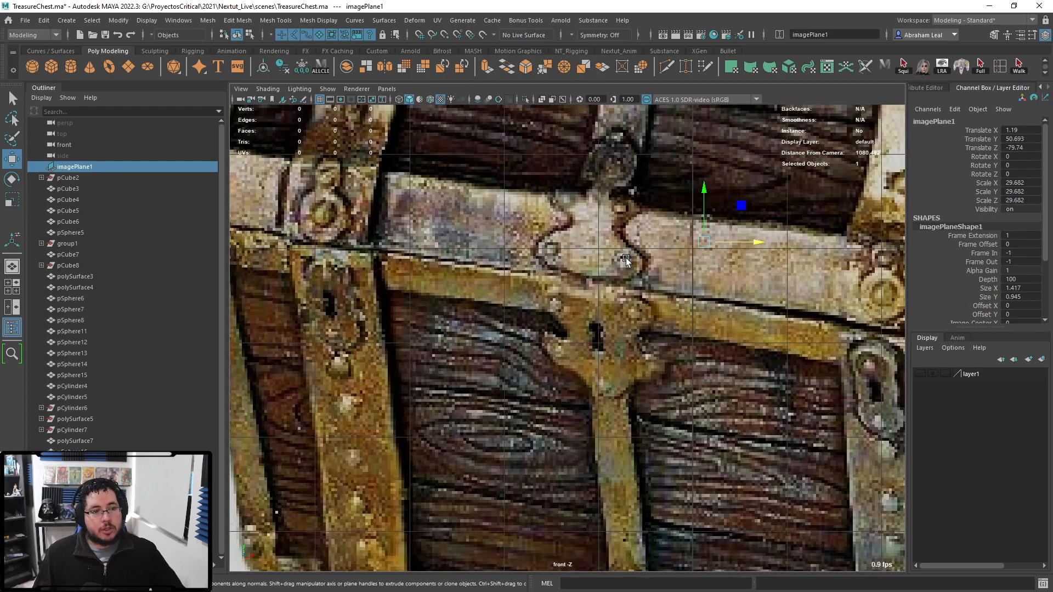
{"action": "scroll", "coordinate": [632, 255], "scroll_direction": "up", "scroll_amount": 3}
{"action": "scroll", "coordinate": [602, 187], "scroll_direction": "down", "scroll_amount": 3}
{"action": "scroll", "coordinate": [603, 192], "scroll_direction": "up", "scroll_amount": 3}
{"action": "middle_click_drag", "start_coordinate": [603, 192], "coordinate": [613, 239], "text": "shift"}
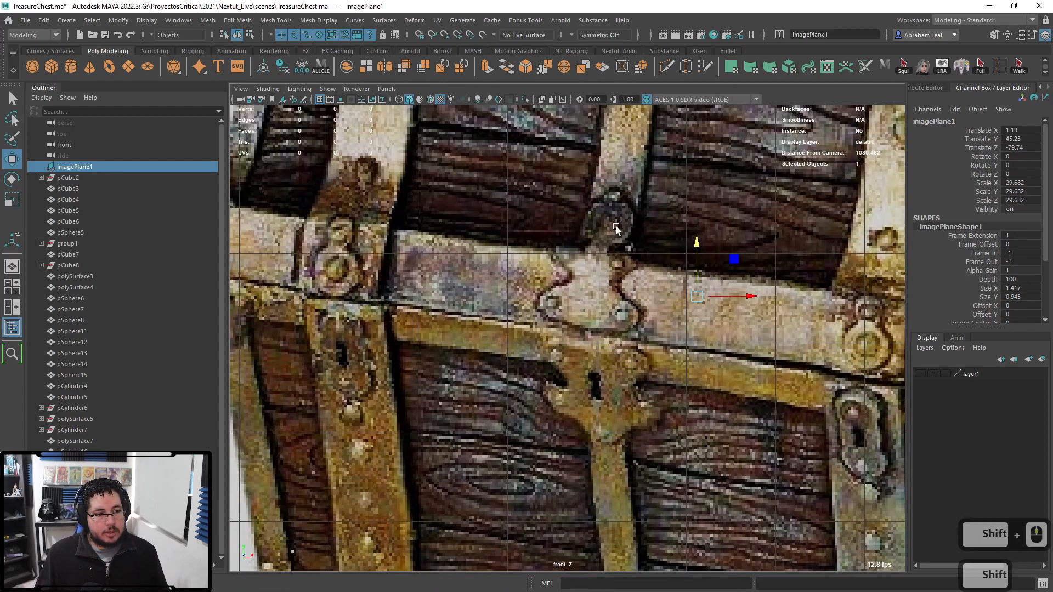
{"action": "middle_click_drag", "start_coordinate": [608, 300], "coordinate": [611, 265], "text": "alt"}
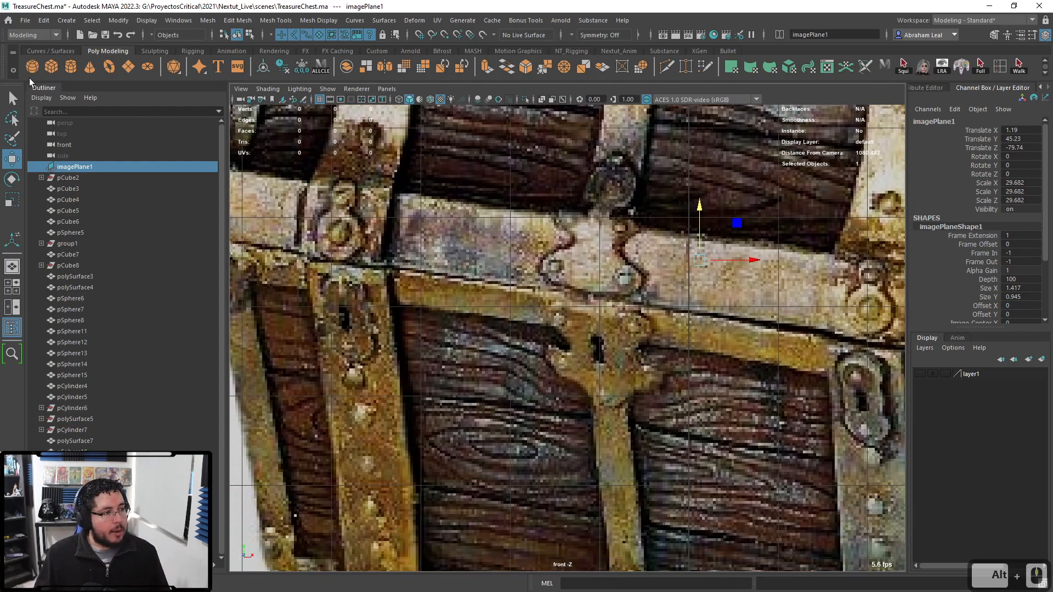
- Create a polygon plane and slide the reference image to Translate X 10.964 so the lock plate lines up with the origin axis
{"action": "left_click", "coordinate": [128, 70]}
{"action": "scroll", "coordinate": [542, 377], "scroll_direction": "down", "scroll_amount": 4}
{"action": "scroll", "coordinate": [621, 473], "scroll_direction": "up", "scroll_amount": 3}
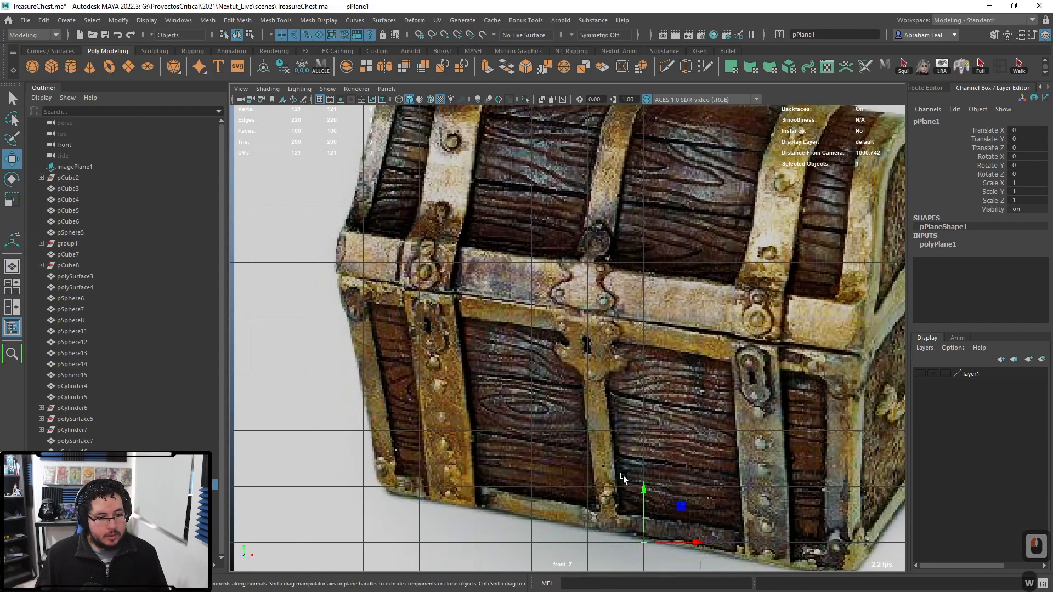
{"action": "left_click", "coordinate": [671, 335]}
{"action": "middle_click_drag", "start_coordinate": [595, 416], "coordinate": [662, 405], "text": "shift"}
- Raise the plane to Translate Y 37.627 and set its Rotate X to 90 so it faces the front view
{"action": "left_click_drag", "start_coordinate": [668, 525], "coordinate": [641, 562], "text": "shift"}
{"action": "key", "text": "e"}
{"action": "scroll", "coordinate": [689, 320], "scroll_direction": "up", "scroll_amount": 5}
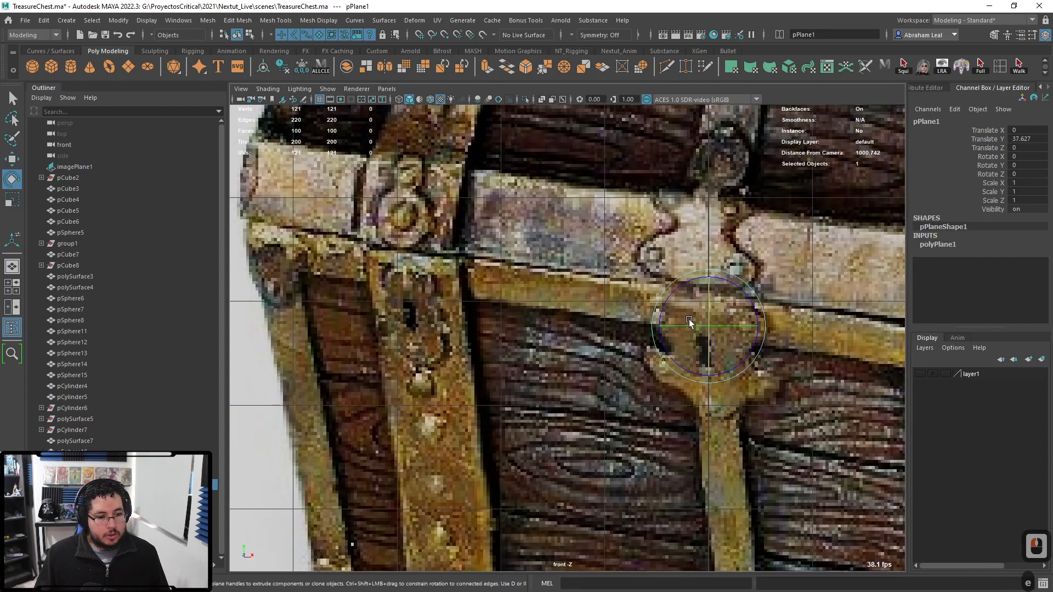
{"action": "key", "text": "ctrl+z"}
{"action": "key", "text": "ctrl+a"}
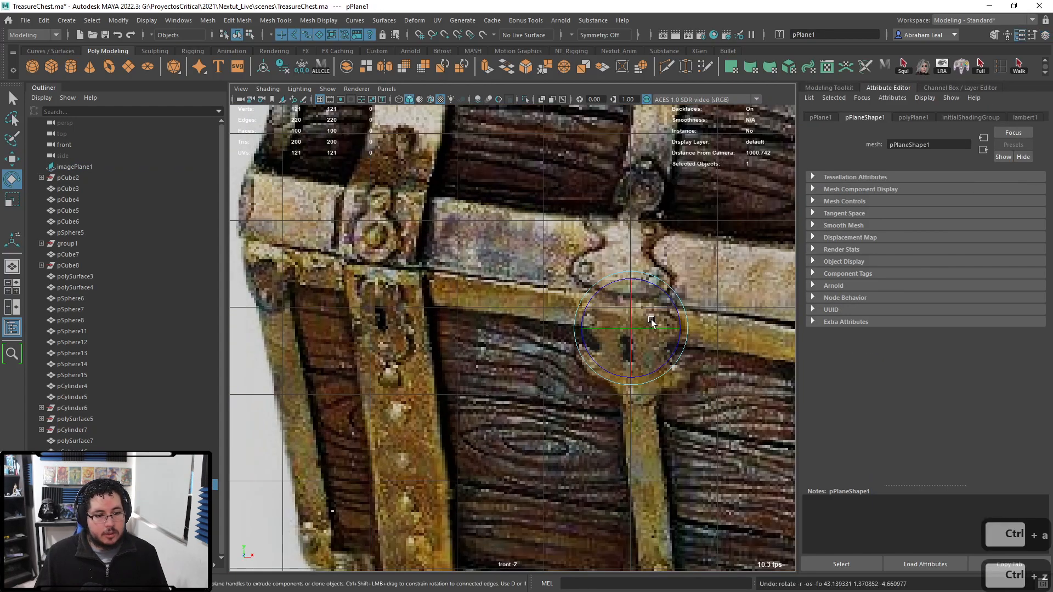
{"action": "key", "text": "ctrl+a"}
{"action": "left_click", "coordinate": [1022, 156]}
{"action": "type", "text": "90"}
{"action": "key", "text": "Return"}
- Set the plane's Subdivisions Width and Subdivisions Height to 1
{"action": "left_click", "coordinate": [944, 243]}
{"action": "left_click_drag", "start_coordinate": [1015, 270], "coordinate": [1015, 279]}
{"action": "type", "text": "1"}
{"action": "key", "text": "Return"}
{"action": "scroll", "coordinate": [695, 383], "scroll_direction": "up", "scroll_amount": 3}
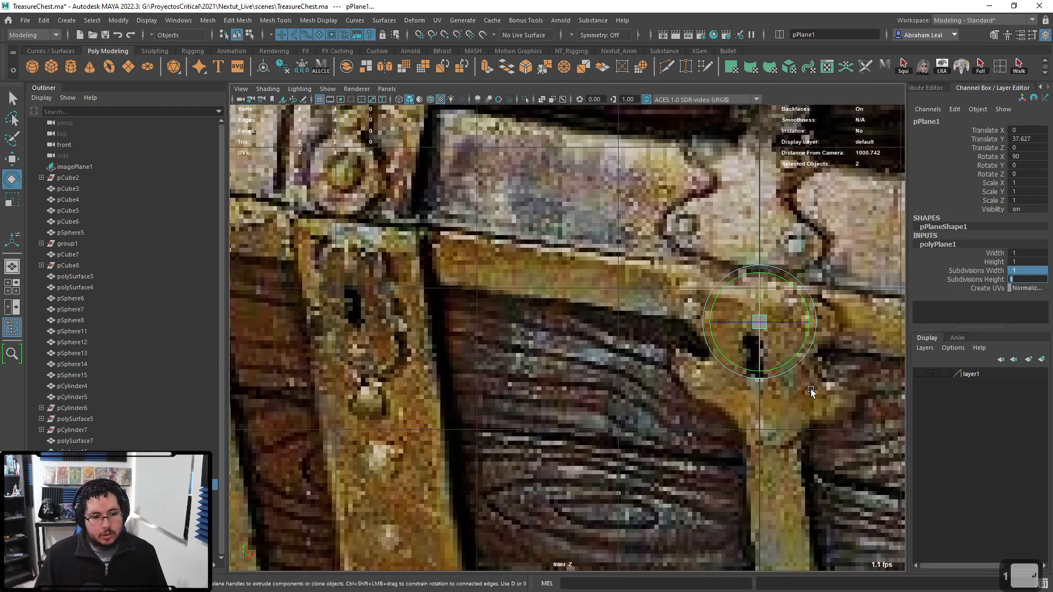
{"action": "right_click_drag", "start_coordinate": [697, 404], "coordinate": [943, 314], "text": "shift"}
{"action": "key", "text": "ctrl+z"}
- Move the plane to the lower neck of the reference lock plate, at Translate X 0.567 and Translate Y 29.59
{"action": "middle_click_drag", "start_coordinate": [892, 324], "coordinate": [766, 314], "text": "alt"}
{"action": "left_click", "coordinate": [766, 314]}
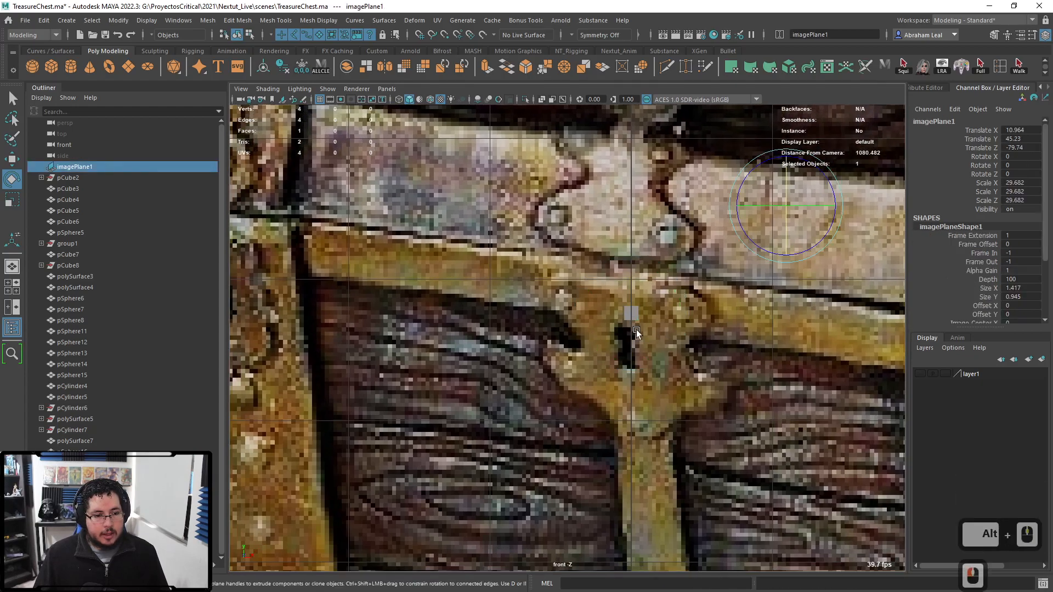
{"action": "left_click", "coordinate": [632, 313]}
{"action": "scroll", "coordinate": [631, 313], "scroll_direction": "up", "scroll_amount": 3}
{"action": "middle_click_drag", "start_coordinate": [666, 301], "coordinate": [586, 328], "text": "alt"}
{"action": "key", "text": "w"}
{"action": "left_click_drag", "start_coordinate": [585, 328], "coordinate": [595, 500]}
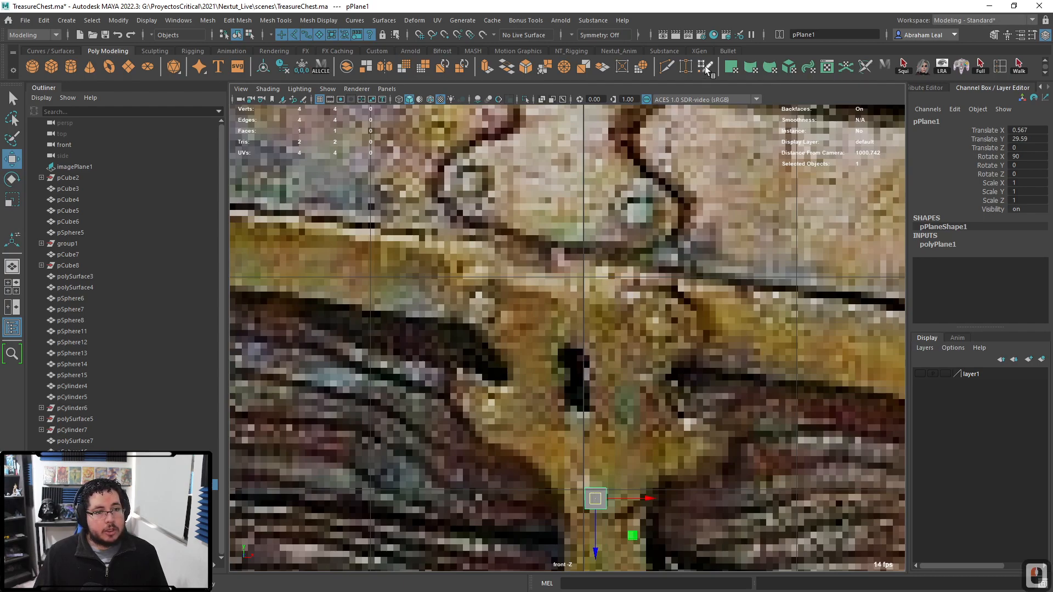
- With Quad Draw, extend the plane with one face toward the lock plate's lower arm and one up the center line
{"action": "left_click", "coordinate": [706, 67]}
{"action": "middle_click_drag", "start_coordinate": [643, 455], "coordinate": [643, 416], "text": "alt"}
{"action": "left_click", "coordinate": [643, 416]}
{"action": "left_click", "coordinate": [631, 439], "text": "shift"}
{"action": "left_click", "coordinate": [589, 380]}
{"action": "left_click", "coordinate": [610, 377]}
{"action": "left_click", "coordinate": [599, 424], "text": "shift"}
{"action": "key", "text": "ctrl+z"}
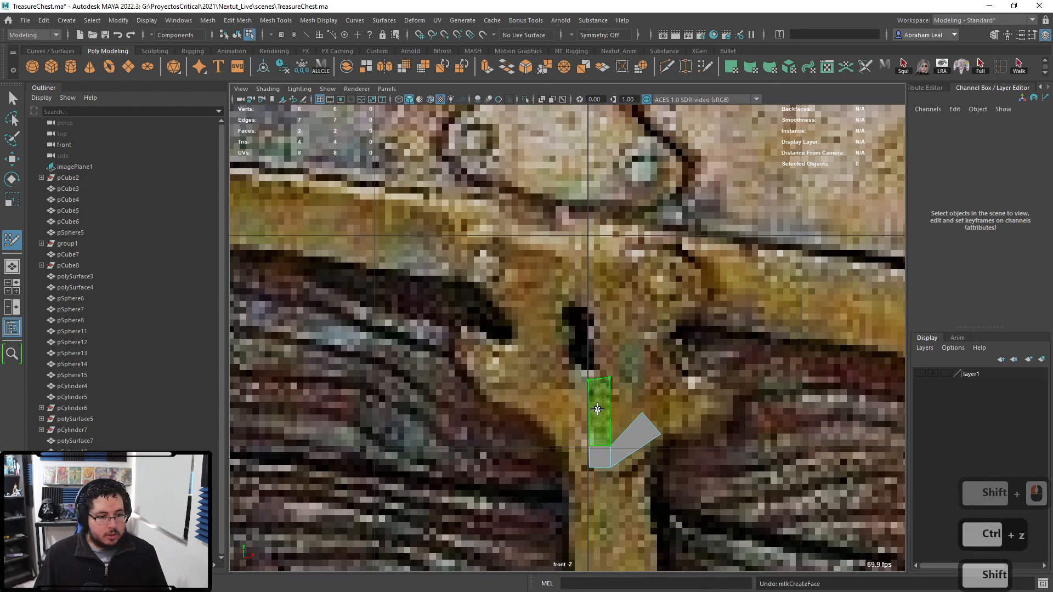
{"action": "left_click", "coordinate": [598, 409], "text": "shift"}
- Draw three more Quad Draw faces from the center strip outward along the lock plate's lower arm
{"action": "left_click", "coordinate": [640, 372]}
{"action": "left_click", "coordinate": [629, 397], "text": "shift"}
{"action": "key", "text": "ctrl+z"}
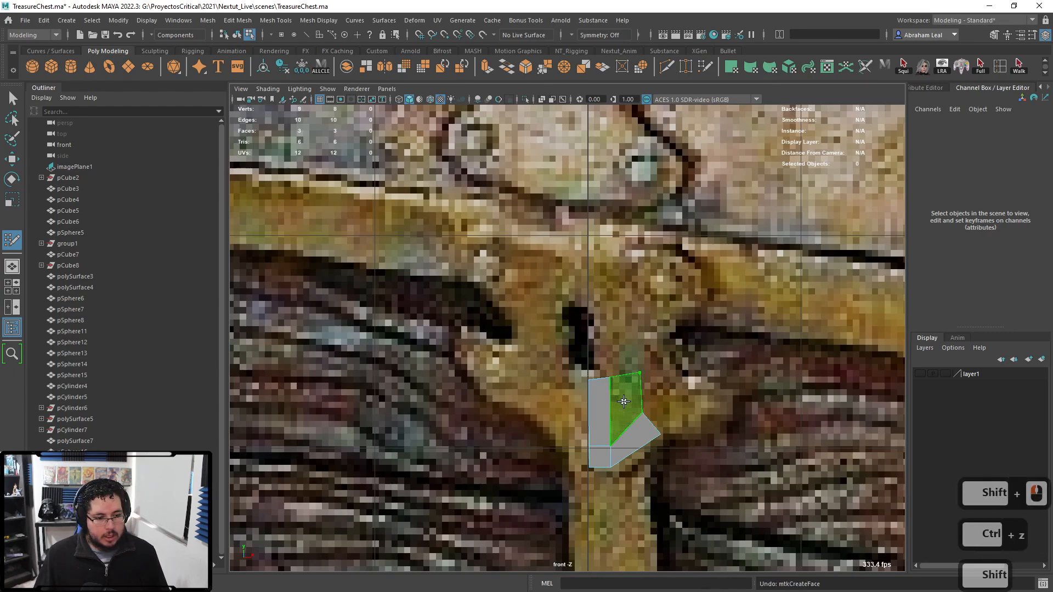
{"action": "left_click", "coordinate": [624, 401], "text": "shift"}
{"action": "left_click", "coordinate": [688, 401]}
{"action": "left_click", "coordinate": [673, 416], "text": "shift"}
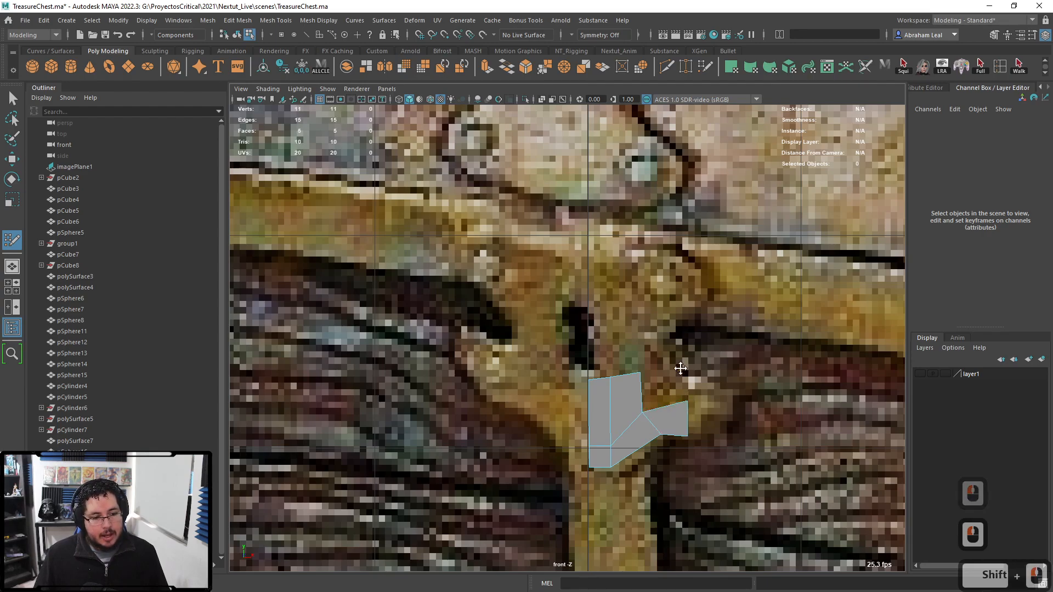
{"action": "left_click", "coordinate": [680, 370]}
{"action": "left_click", "coordinate": [667, 381], "text": "shift"}
- Close the tip of the lock plate's lower arm with two Quad Draw faces following its rounded outline
{"action": "left_click", "coordinate": [713, 404]}
{"action": "left_click", "coordinate": [720, 426]}
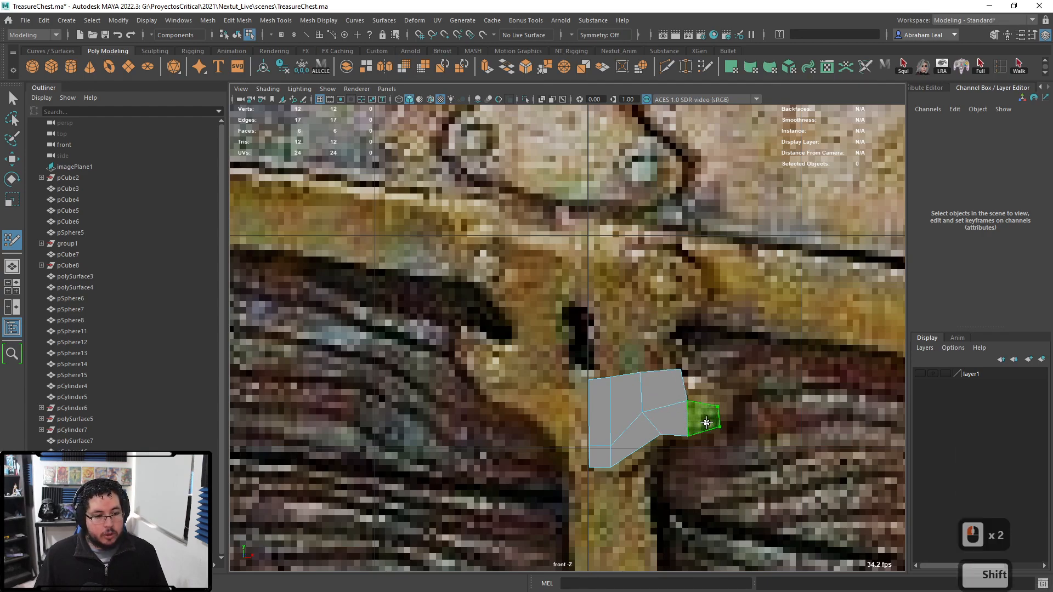
{"action": "left_click", "coordinate": [705, 417], "text": "shift"}
{"action": "left_click", "coordinate": [711, 373]}
{"action": "left_click", "coordinate": [703, 392], "text": "shift"}
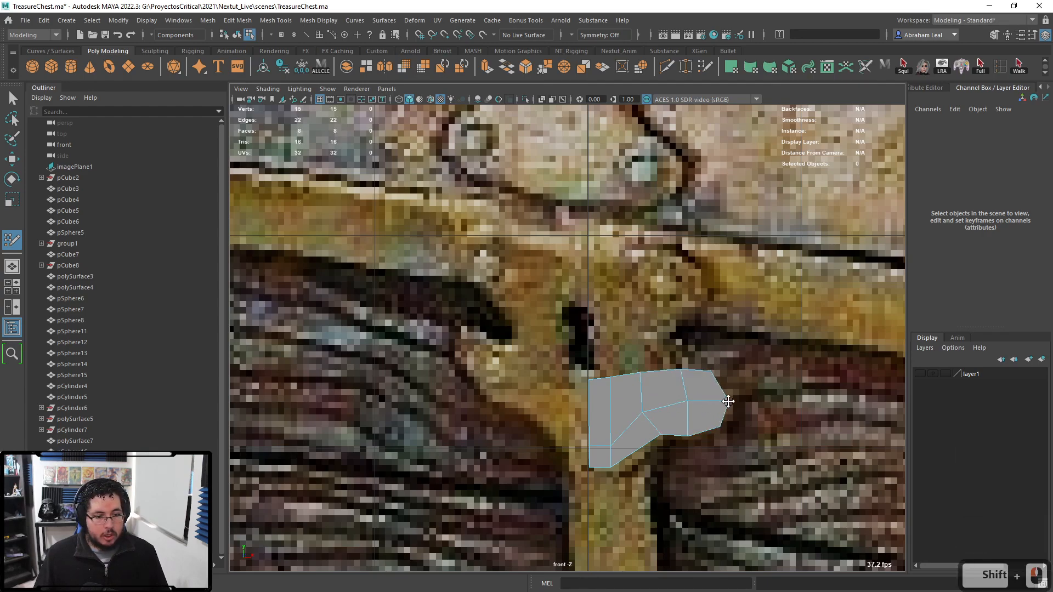
- Draw two adjoining Quad Draw faces along the lock plate's upper edge, starting at the center line
{"action": "middle_click_drag", "start_coordinate": [594, 251], "coordinate": [602, 282], "text": "alt"}
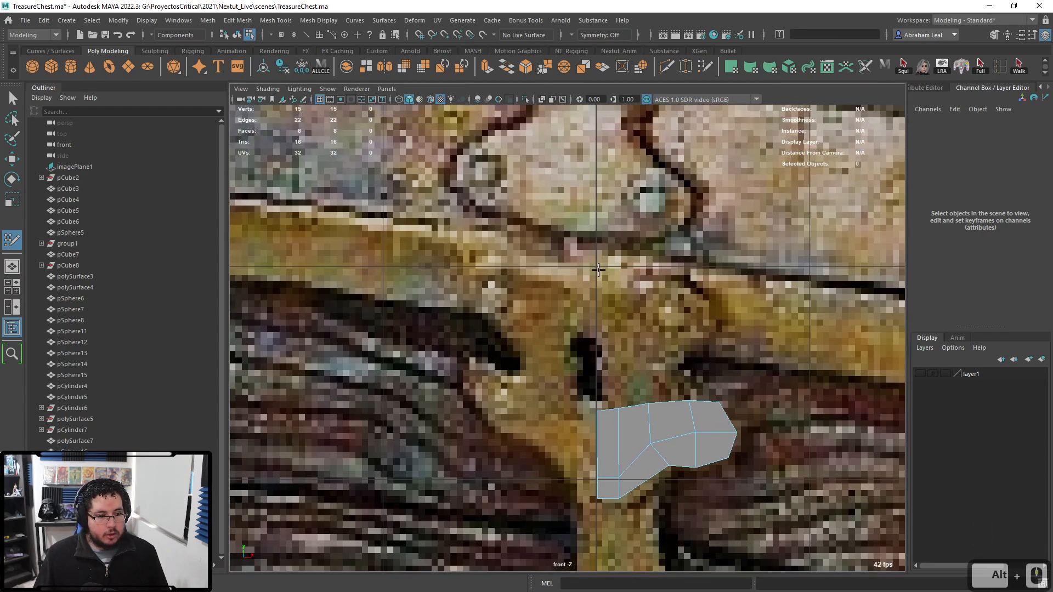
{"action": "left_click", "coordinate": [599, 270]}
{"action": "left_click", "coordinate": [631, 274]}
{"action": "left_click", "coordinate": [634, 312]}
{"action": "left_click", "coordinate": [619, 301], "text": "shift"}
{"action": "key", "text": "ctrl+z"}
{"action": "left_click", "coordinate": [599, 308]}
{"action": "left_click", "coordinate": [618, 294], "text": "shift"}
{"action": "left_click", "coordinate": [671, 278]}
{"action": "left_click", "coordinate": [673, 318]}
{"action": "left_click", "coordinate": [656, 299], "text": "shift"}
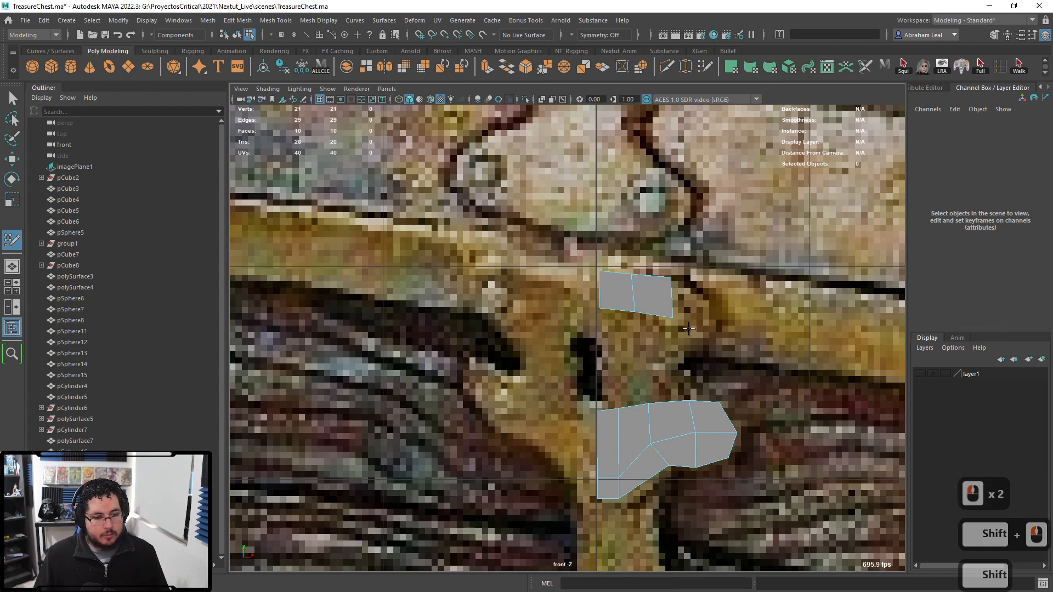
- Continue the upper faces around the lock plate's outer corner with two more quads and adjust the lower outer vertex
{"action": "left_click", "coordinate": [701, 328]}
{"action": "left_click", "coordinate": [708, 301]}
{"action": "left_click", "coordinate": [688, 307], "text": "shift"}
{"action": "left_click", "coordinate": [686, 357]}
{"action": "left_click", "coordinate": [668, 362]}
{"action": "left_click", "coordinate": [693, 345], "text": "shift"}
{"action": "left_click_drag", "start_coordinate": [685, 357], "coordinate": [697, 353]}
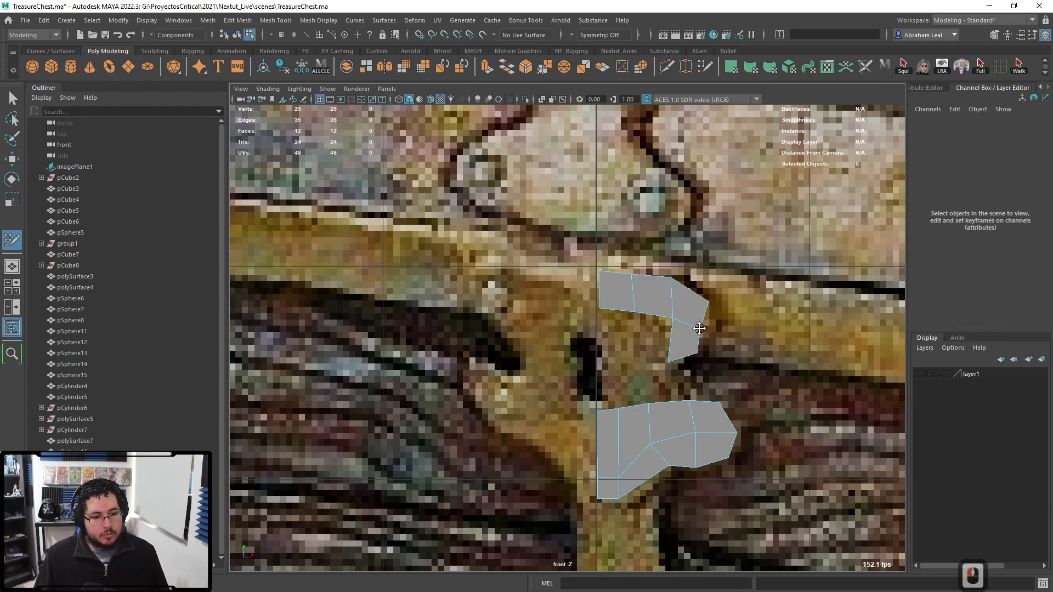
- Fill the second row of the lock plate's upper part with two quads reaching back to the center line
{"action": "left_click", "coordinate": [639, 363]}
{"action": "left_click", "coordinate": [653, 345], "text": "shift"}
{"action": "left_click", "coordinate": [631, 359], "text": "shift"}
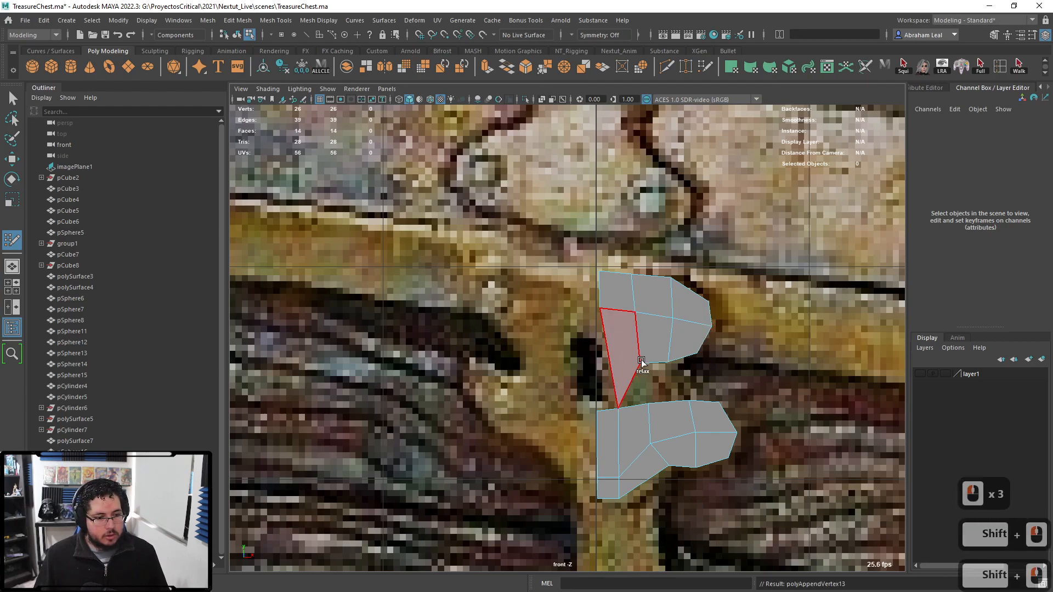
{"action": "key", "text": "ctrl+z"}
{"action": "left_click", "coordinate": [603, 364]}
{"action": "left_click", "coordinate": [618, 338], "text": "shift"}
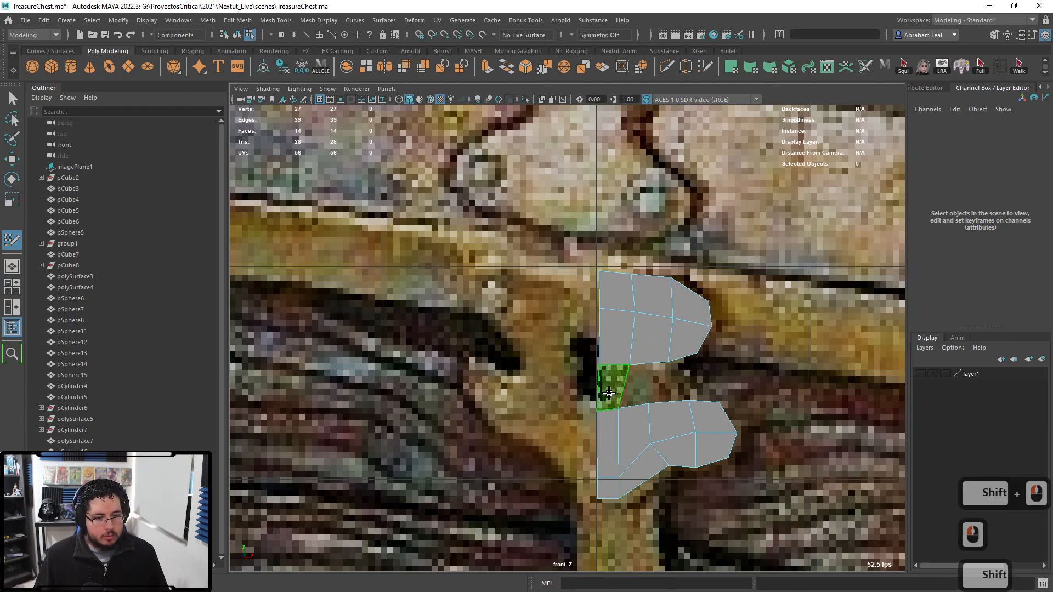
- Bridge the gap between the lock plate's upper and lower parts with three Quad Draw faces and insert a horizontal edge loop
{"action": "left_click", "coordinate": [611, 386], "text": "shift"}
{"action": "left_click", "coordinate": [637, 384], "text": "shift"}
{"action": "left_click", "coordinate": [673, 381], "text": "shift"}
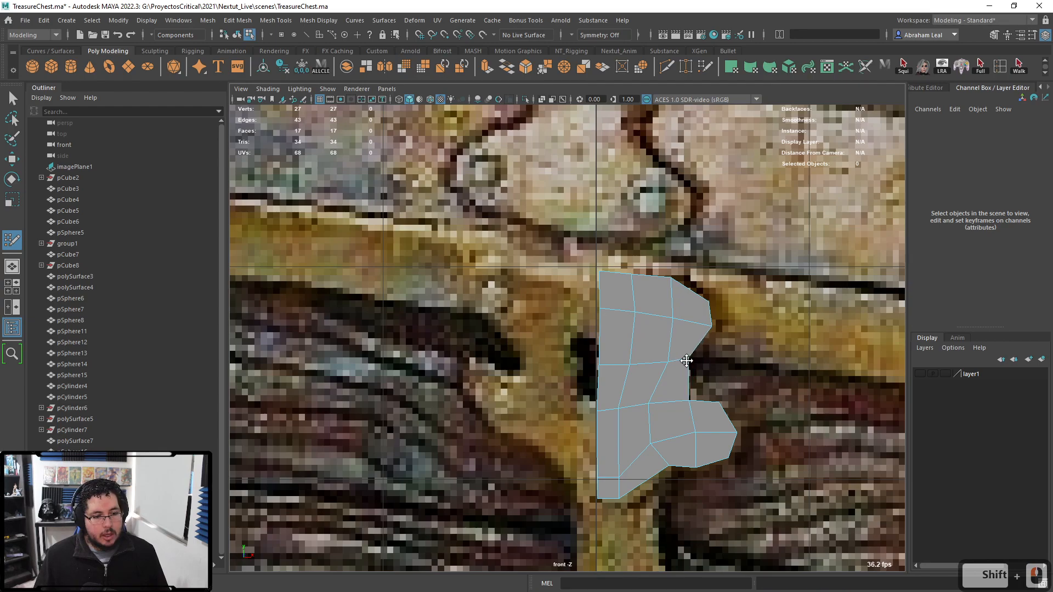
{"action": "left_click", "coordinate": [690, 375], "text": "ctrl"}
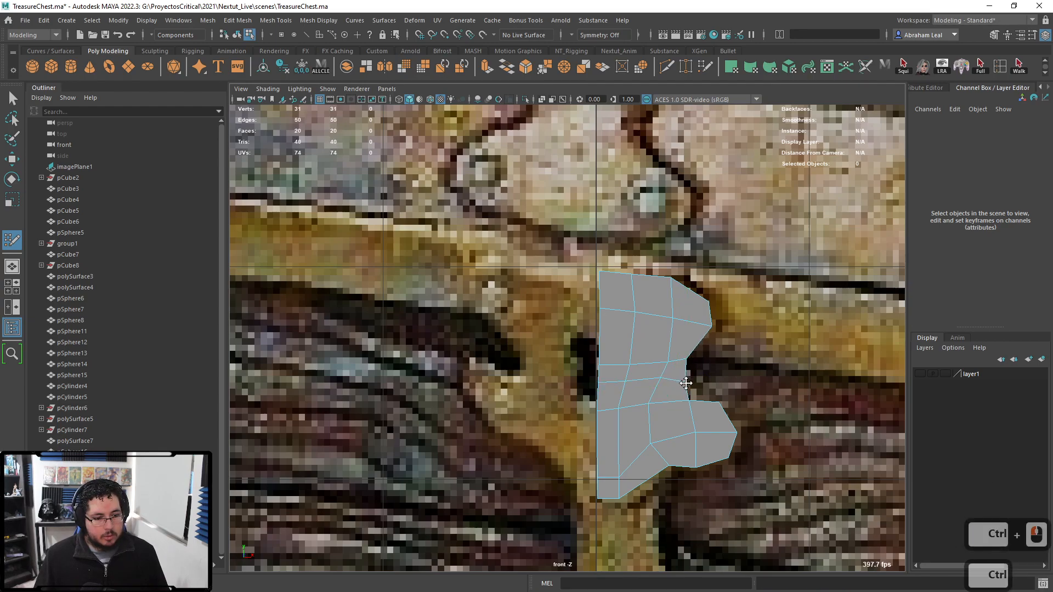
- Relax the lock plate's interior vertices into an even flow and check the shape in smooth preview
{"action": "left_click_drag", "start_coordinate": [634, 380], "coordinate": [631, 386]}
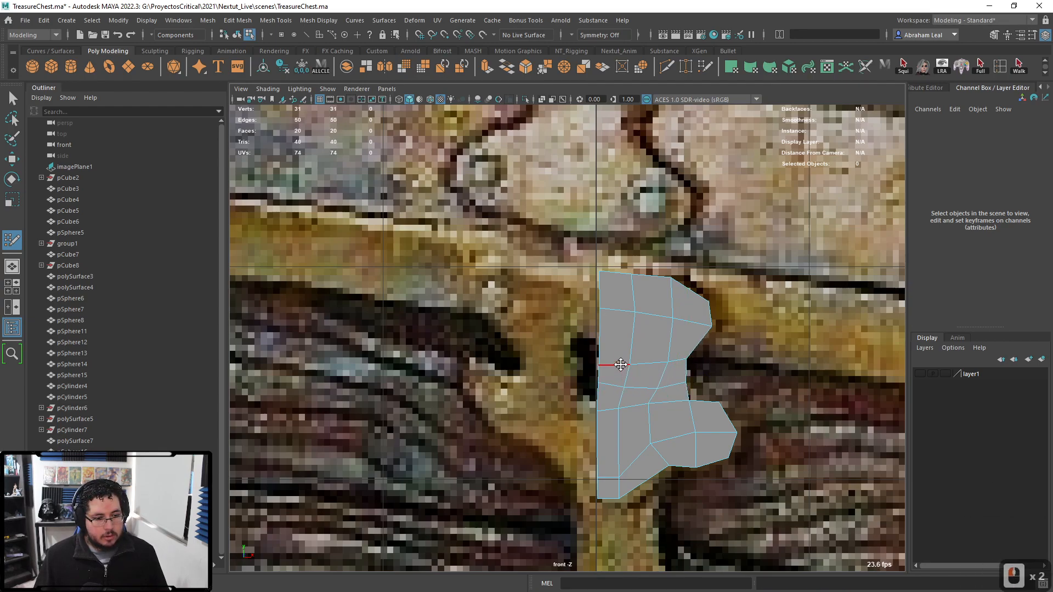
{"action": "left_click_drag", "start_coordinate": [620, 345], "coordinate": [663, 353], "text": "shift"}
{"action": "mouse_move", "coordinate": [644, 402]}
{"action": "left_mouse_down", "text": "shift"}
{"action": "mouse_move", "coordinate": [609, 470]}
{"action": "mouse_move", "coordinate": [599, 466]}
{"action": "left_mouse_up", "text": "shift"}
{"action": "key", "text": "3"}
{"action": "key", "text": "1"}
{"action": "key", "text": "3"}
{"action": "key", "text": "1"}
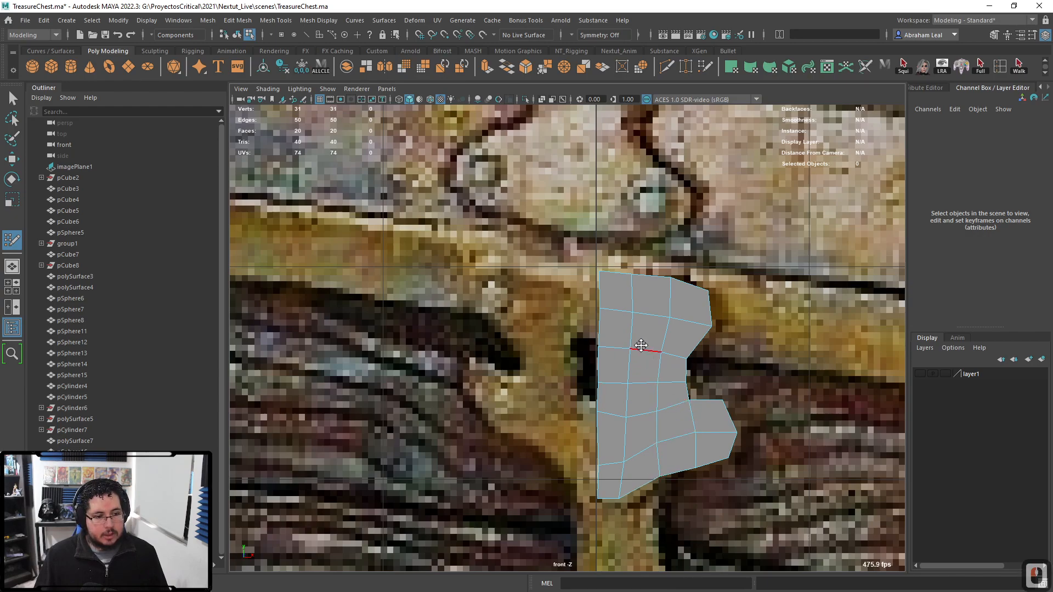
- Start the separate upper plate with two adjoining Quad Draw faces at its base, running outward from the center line
{"action": "scroll", "coordinate": [645, 329], "scroll_direction": "down", "scroll_amount": 3}
{"action": "mouse_move", "coordinate": [643, 302]}
{"action": "middle_mouse_down", "text": "alt"}
{"action": "mouse_move", "coordinate": [652, 357]}
{"action": "mouse_move", "coordinate": [613, 389]}
{"action": "middle_mouse_up", "text": "alt"}
{"action": "scroll", "coordinate": [651, 358], "scroll_direction": "up", "scroll_amount": 2}
{"action": "left_click", "coordinate": [591, 359]}
{"action": "left_click", "coordinate": [656, 363]}
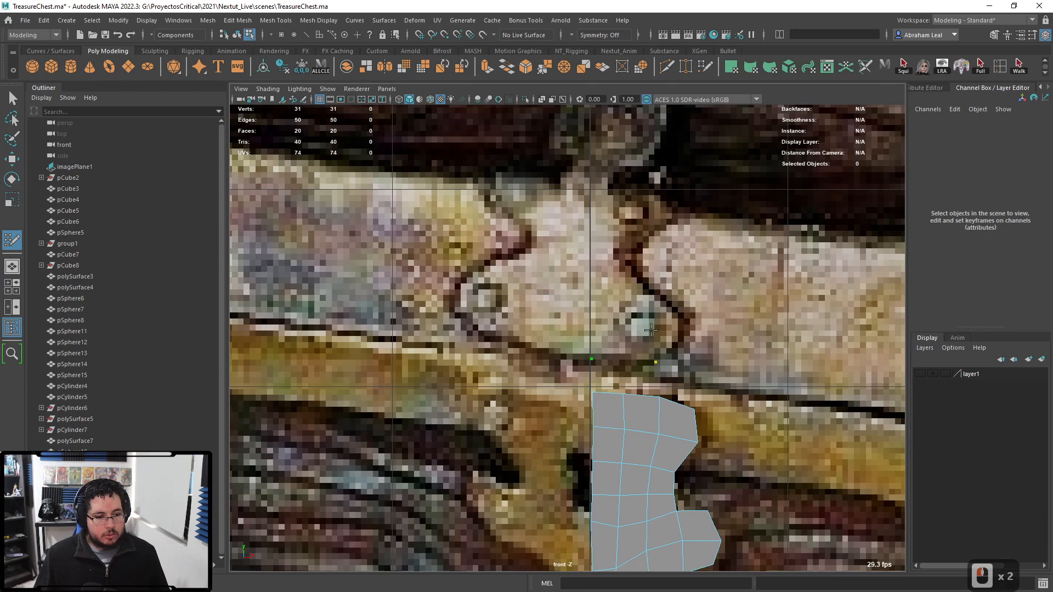
{"action": "left_click", "coordinate": [591, 313]}
{"action": "left_click", "coordinate": [612, 340], "text": "shift"}
{"action": "key", "text": "ctrl+z"}
{"action": "left_click", "coordinate": [623, 342], "text": "shift"}
{"action": "left_click", "coordinate": [691, 351]}
{"action": "left_click", "coordinate": [693, 322]}
{"action": "left_click", "coordinate": [672, 337], "text": "shift"}
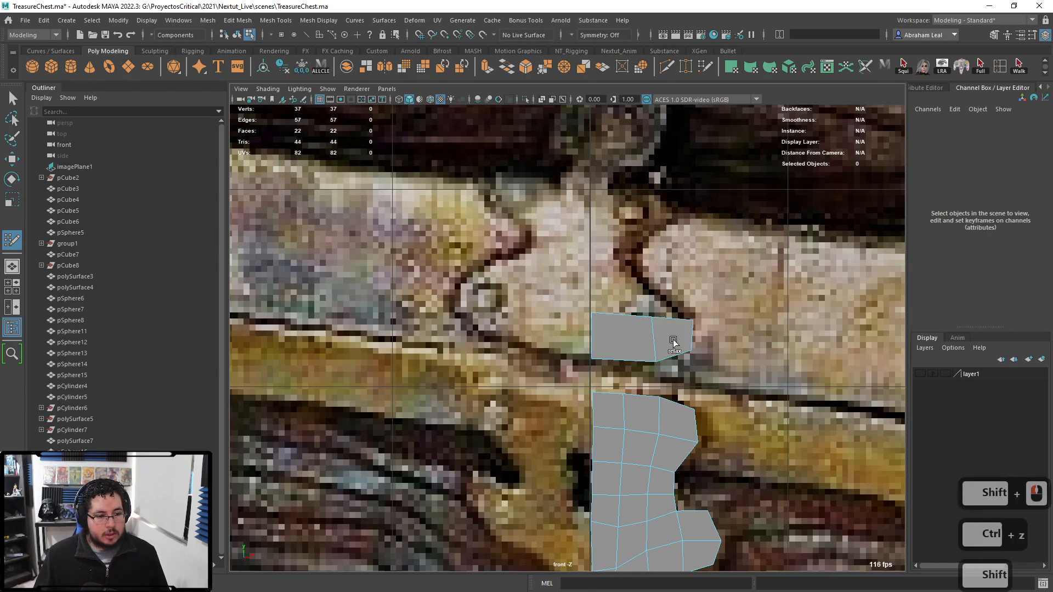
- Add a second row of two quads above the upper plate's base, narrowing toward the center line
{"action": "left_click", "coordinate": [591, 274]}
{"action": "left_click", "coordinate": [614, 279]}
{"action": "left_click", "coordinate": [616, 296], "text": "shift"}
{"action": "left_click", "coordinate": [647, 276]}
{"action": "left_click", "coordinate": [647, 298], "text": "shift"}
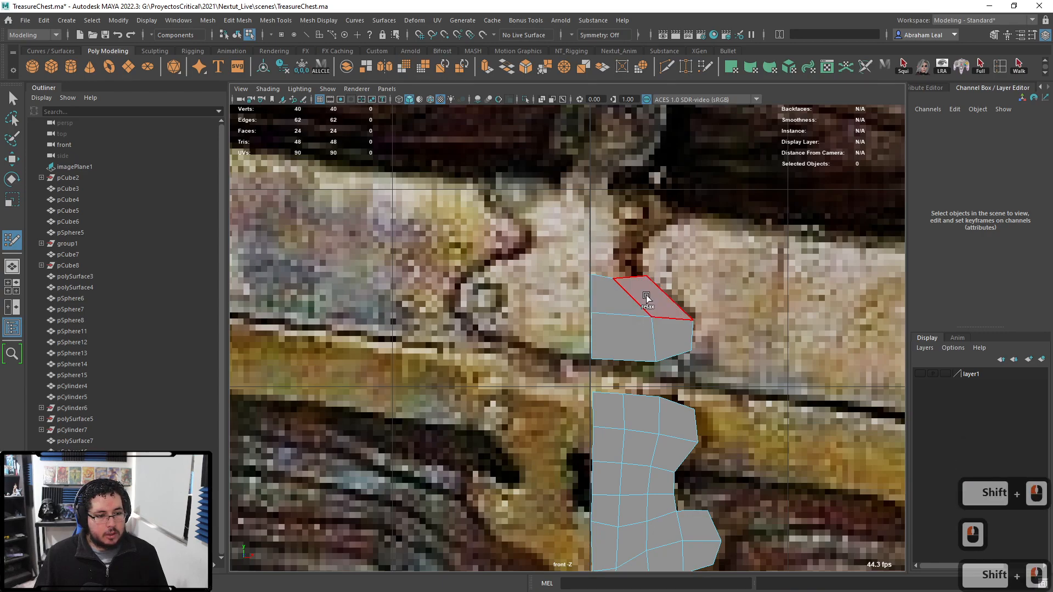
- Extend the upper plate upward with two quads across its waist and one narrow quad along the center line
{"action": "middle_click_drag", "start_coordinate": [609, 252], "coordinate": [622, 324], "text": "alt"}
{"action": "left_click", "coordinate": [606, 311]}
{"action": "left_click", "coordinate": [627, 319]}
{"action": "left_click", "coordinate": [648, 320]}
{"action": "left_click", "coordinate": [616, 332], "text": "shift"}
{"action": "left_click", "coordinate": [636, 337], "text": "shift"}
{"action": "left_click", "coordinate": [603, 280]}
{"action": "left_click", "coordinate": [617, 281]}
{"action": "left_click", "coordinate": [611, 300], "text": "shift"}
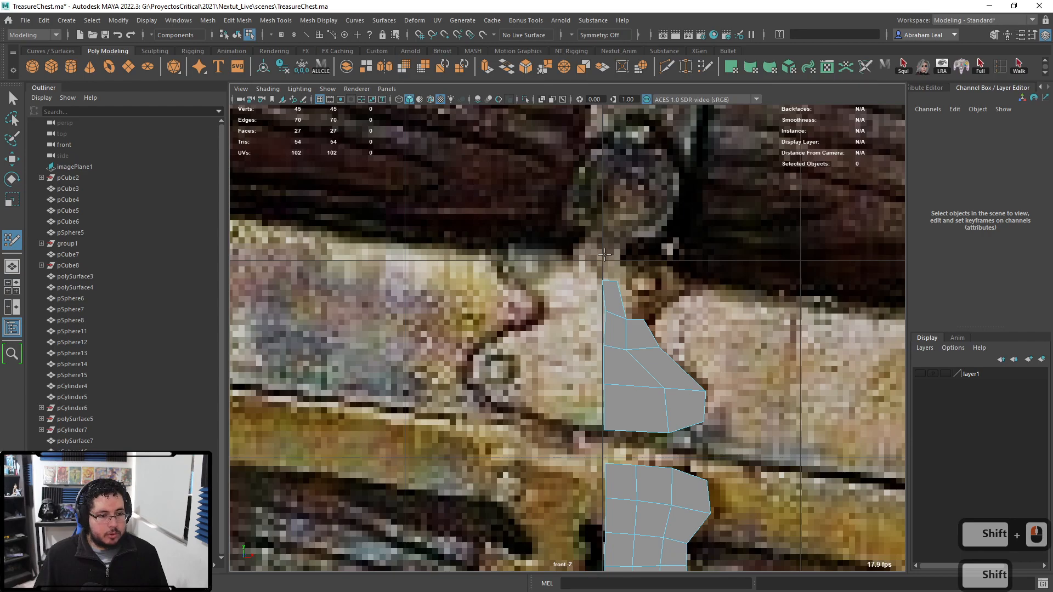
- Build the upper plate's flared shoulder with three quads reaching from the center line to its outer tip
{"action": "left_click", "coordinate": [604, 256]}
{"action": "left_click", "coordinate": [626, 261]}
{"action": "left_click", "coordinate": [612, 266], "text": "shift"}
{"action": "left_click", "coordinate": [656, 295]}
{"action": "left_click", "coordinate": [637, 303], "text": "shift"}
{"action": "left_click", "coordinate": [681, 276]}
{"action": "left_click", "coordinate": [648, 281], "text": "shift"}
- Adjust the shoulder's outer tip, insert a vertical edge loop through the upper plate, and relax the vertices
{"action": "left_click_drag", "start_coordinate": [656, 295], "coordinate": [682, 280]}
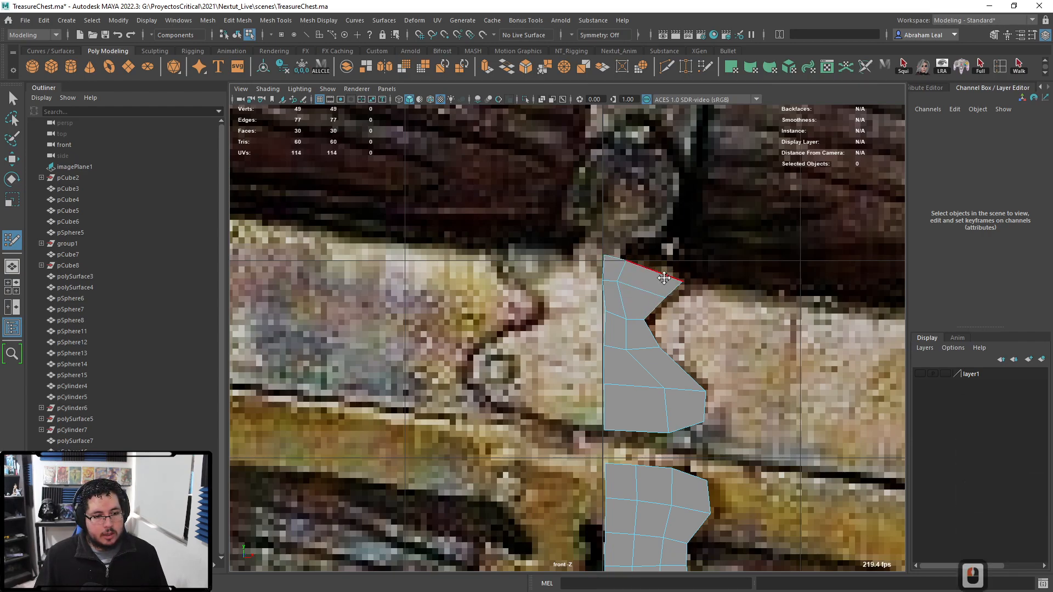
{"action": "left_click", "coordinate": [636, 368], "text": "ctrl"}
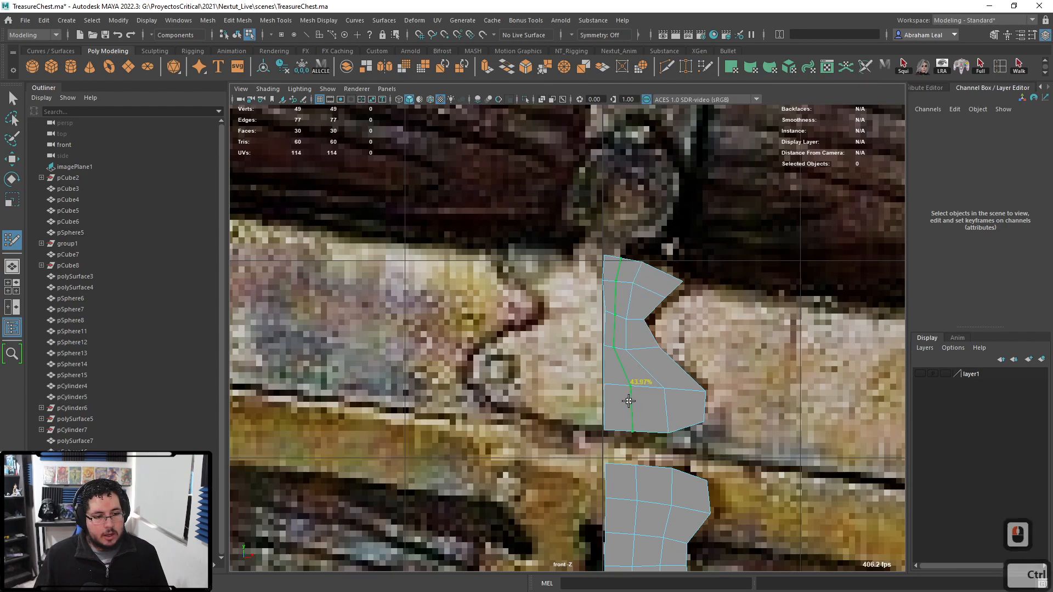
{"action": "mouse_move", "coordinate": [636, 376]}
{"action": "left_mouse_down", "text": "shift"}
{"action": "mouse_move", "coordinate": [615, 308]}
{"action": "mouse_move", "coordinate": [605, 309]}
{"action": "left_mouse_up", "text": "shift"}
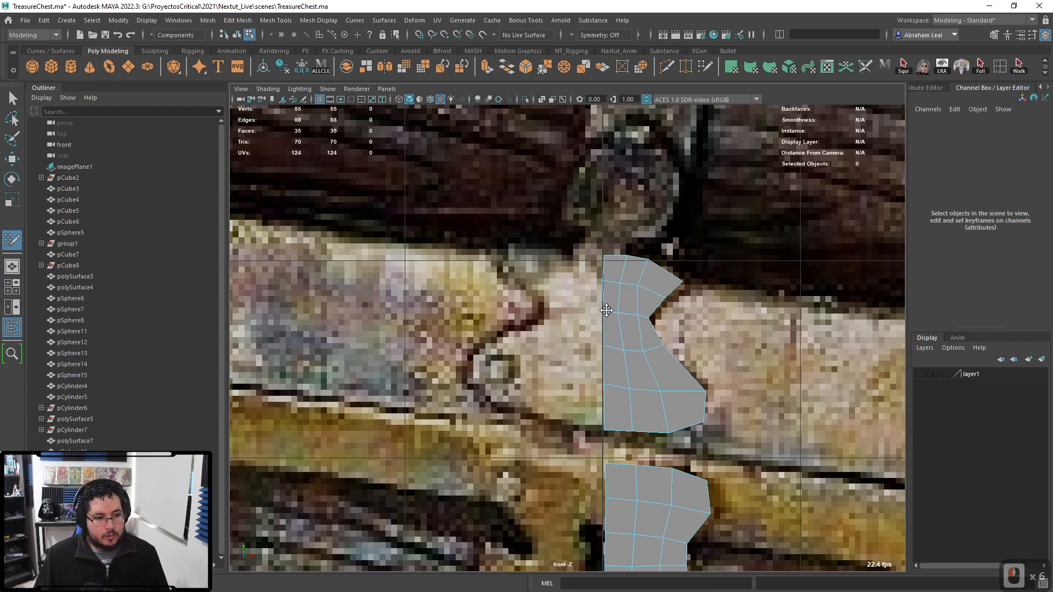
- Add a neck quad above the shoulder and three quads forming half of the pointed finial down to the neck
{"action": "scroll", "coordinate": [607, 311], "scroll_direction": "down", "scroll_amount": 4}
{"action": "scroll", "coordinate": [607, 274], "scroll_direction": "up", "scroll_amount": 2}
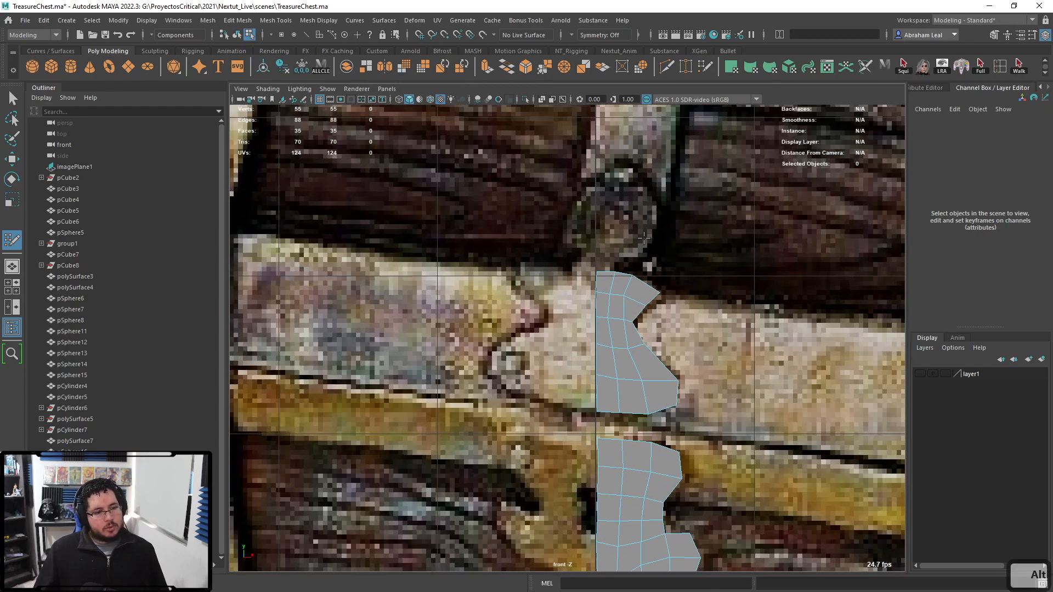
{"action": "scroll", "coordinate": [644, 238], "scroll_direction": "up", "scroll_amount": 2}
{"action": "middle_click_drag", "start_coordinate": [617, 181], "coordinate": [611, 288], "text": "alt"}
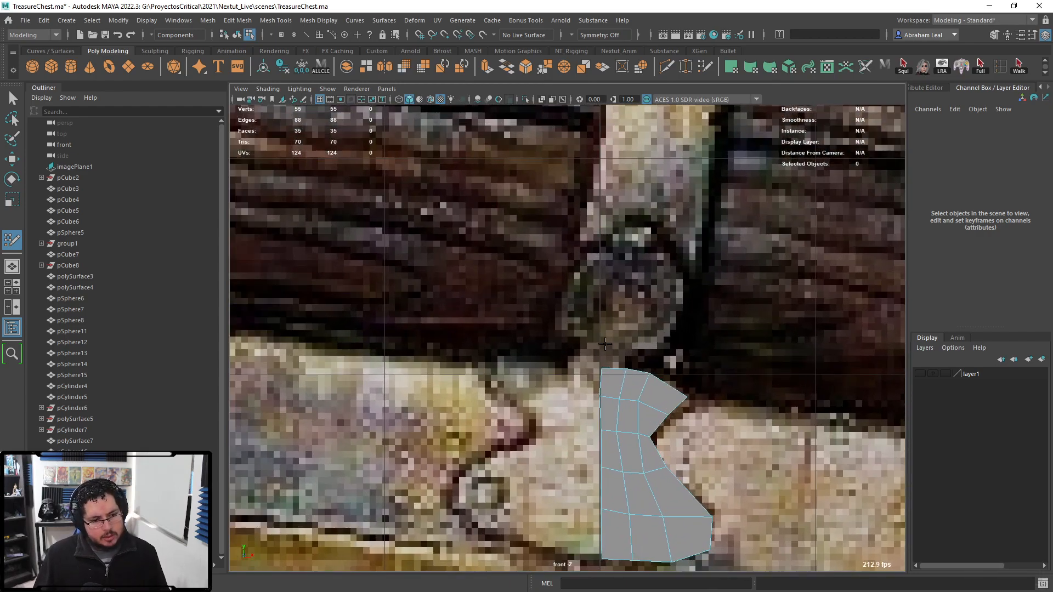
{"action": "left_click", "coordinate": [611, 349], "text": "shift"}
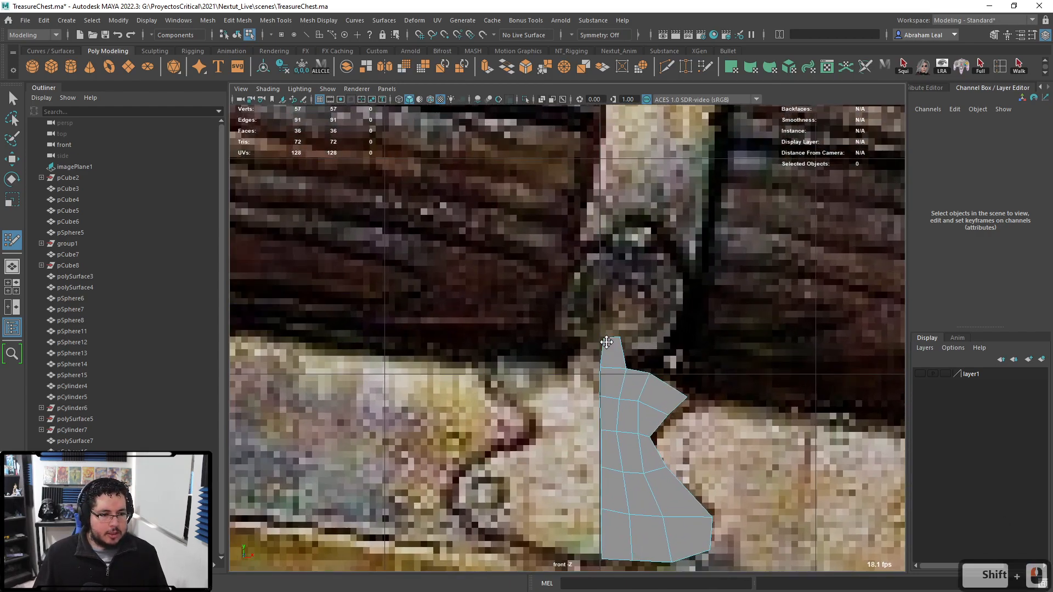
{"action": "left_click", "coordinate": [617, 209]}
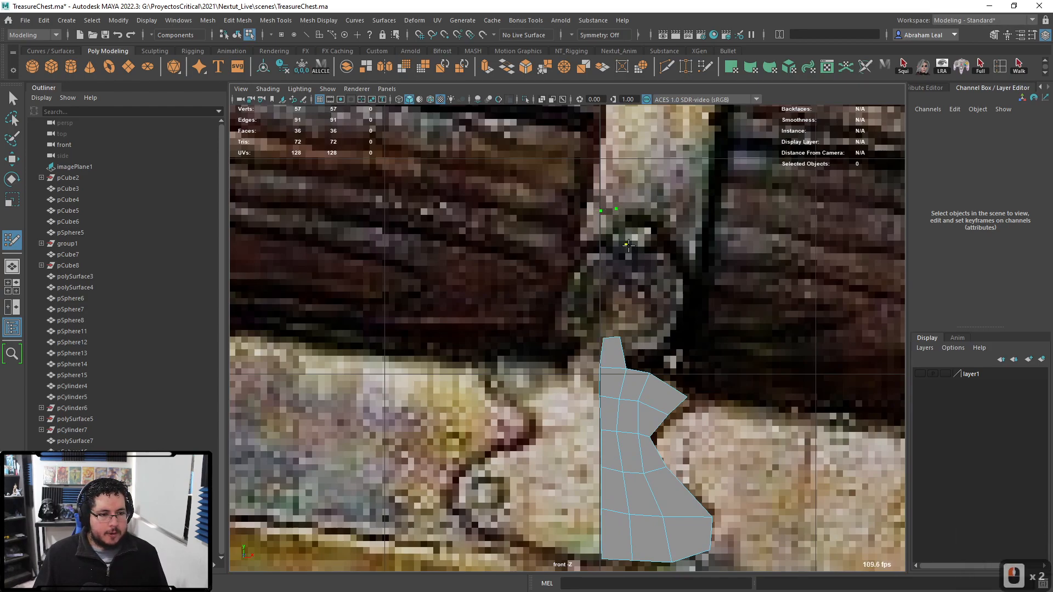
{"action": "left_click", "coordinate": [599, 250], "text": "shift"}
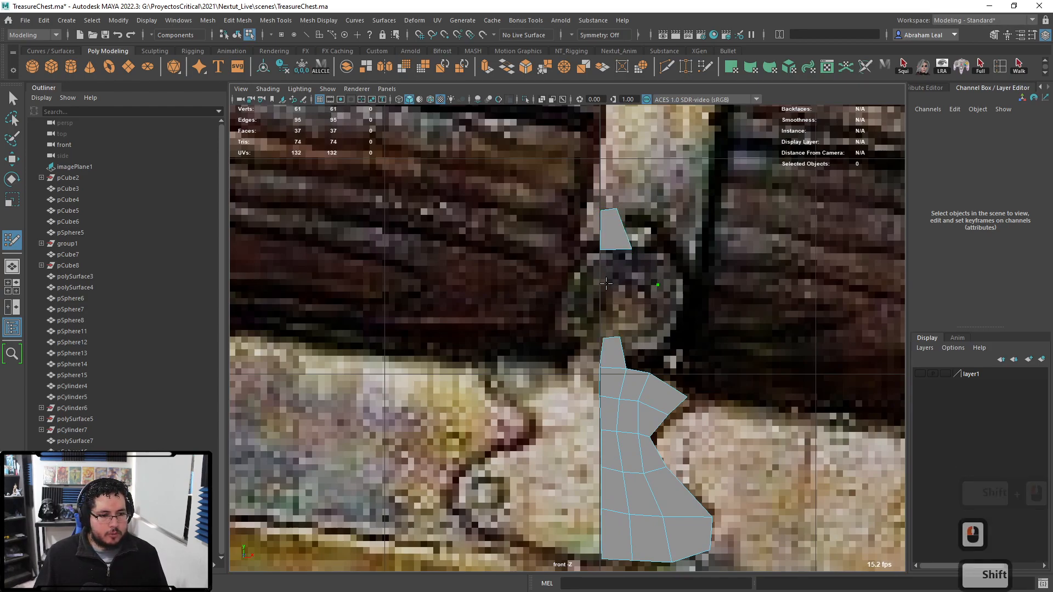
{"action": "left_click", "coordinate": [621, 276], "text": "shift"}
{"action": "left_click", "coordinate": [623, 307], "text": "shift"}
- Insert a horizontal edge loop in the finial's lower part and shape its vertices into a pointed, rounded outline
{"action": "left_click", "coordinate": [645, 318], "text": "ctrl"}
{"action": "left_click_drag", "start_coordinate": [641, 319], "coordinate": [645, 323]}
{"action": "left_click_drag", "start_coordinate": [659, 286], "coordinate": [606, 315]}
{"action": "left_click_drag", "start_coordinate": [606, 284], "coordinate": [604, 283]}
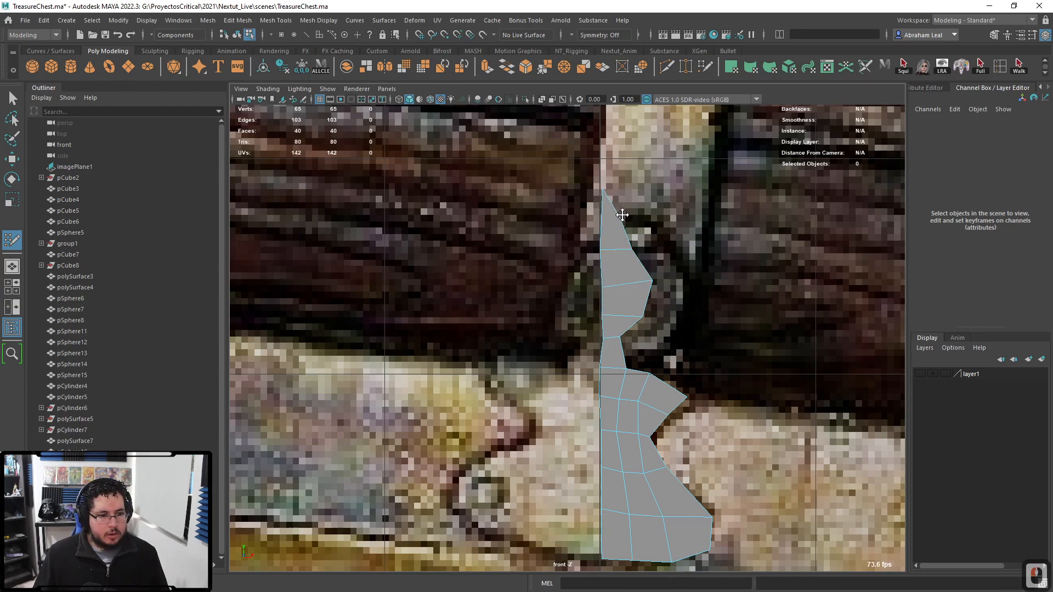
{"action": "mouse_move", "coordinate": [632, 247]}
{"action": "left_mouse_down"}
{"action": "mouse_move", "coordinate": [650, 248]}
{"action": "mouse_move", "coordinate": [647, 233]}
{"action": "left_mouse_up"}
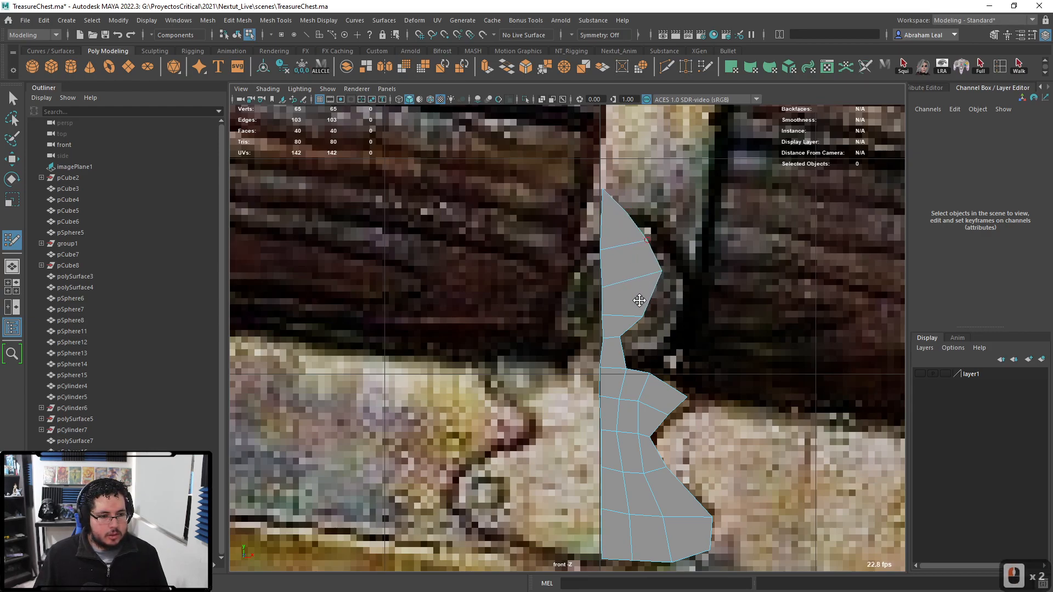
- Select all vertices along the plates' inner edge and snap them in X to the grid's center line
{"action": "scroll", "coordinate": [627, 337], "scroll_direction": "down", "scroll_amount": 10}
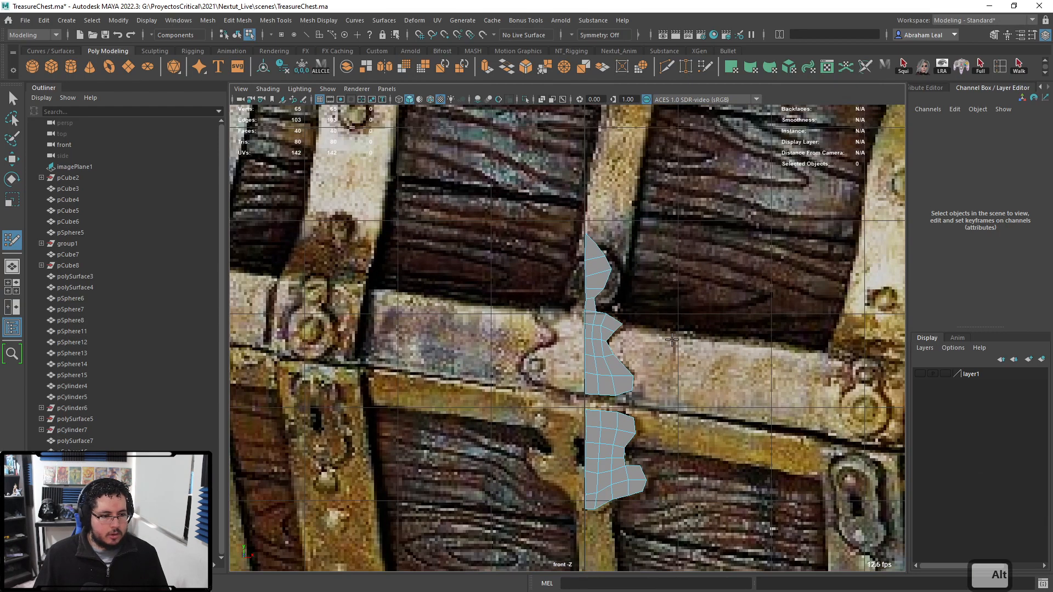
{"action": "scroll", "coordinate": [627, 327], "scroll_direction": "up", "scroll_amount": 3}
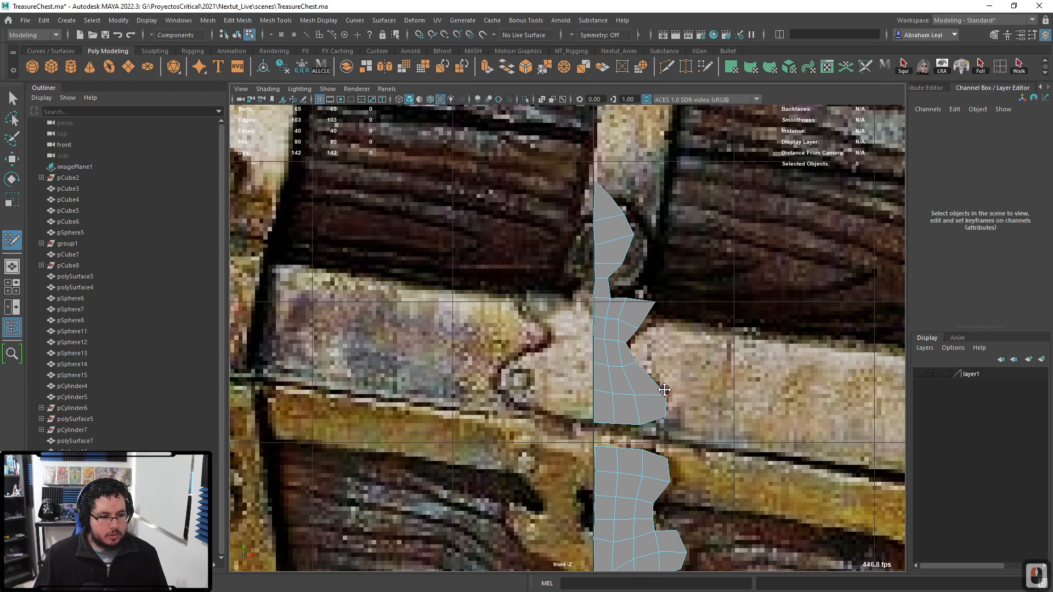
{"action": "scroll", "coordinate": [664, 392], "scroll_direction": "down", "scroll_amount": 5}
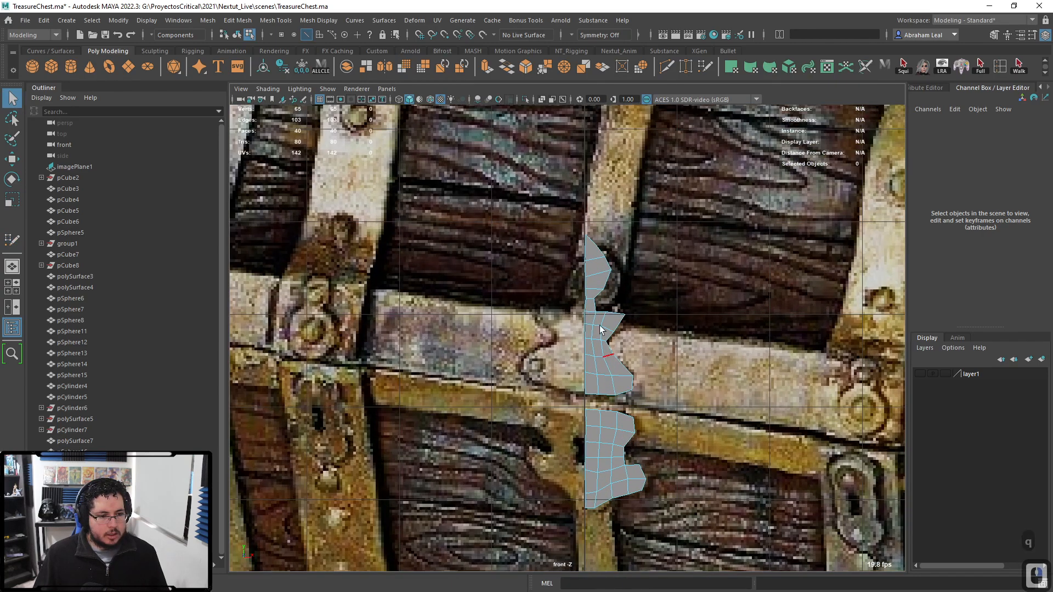
{"action": "right_click_drag", "start_coordinate": [587, 260], "coordinate": [544, 242]}
{"action": "left_click_drag", "start_coordinate": [531, 202], "coordinate": [591, 534]}
{"action": "key", "text": "r"}
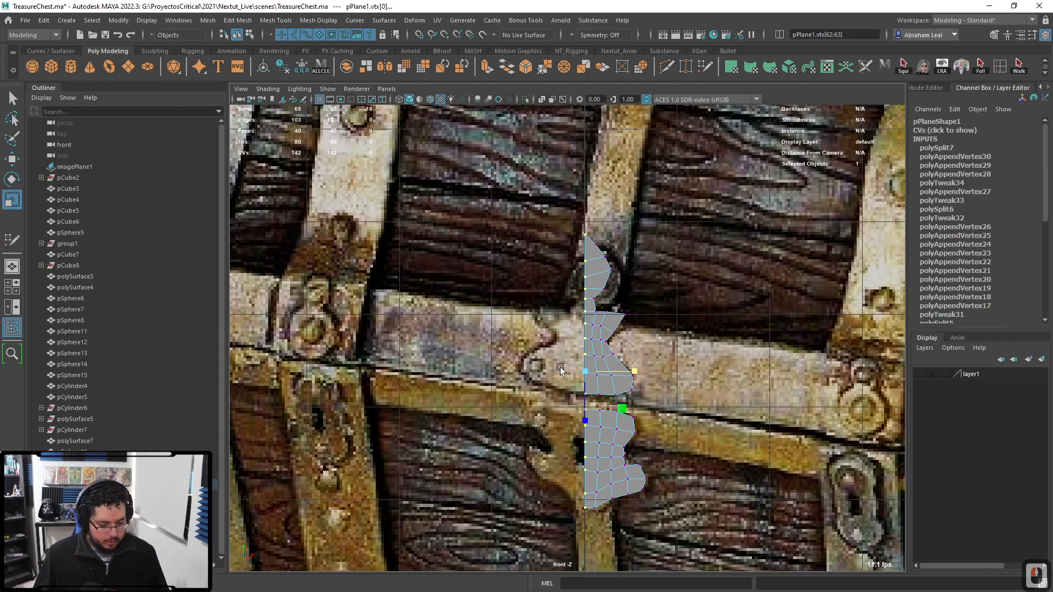
{"action": "key", "text": "w"}
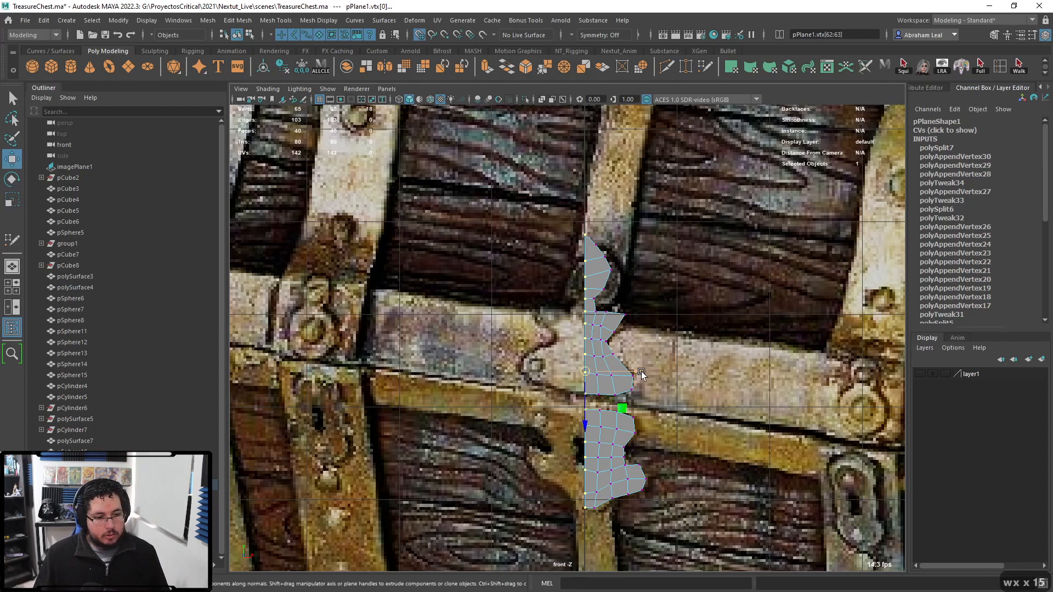
{"action": "key", "text": "x"}
{"action": "left_click_drag", "start_coordinate": [640, 373], "coordinate": [602, 233]}
- Mirror the half plates across the world X axis, combined with the original and with border vertices merged
{"action": "right_click_drag", "start_coordinate": [593, 300], "coordinate": [625, 243]}
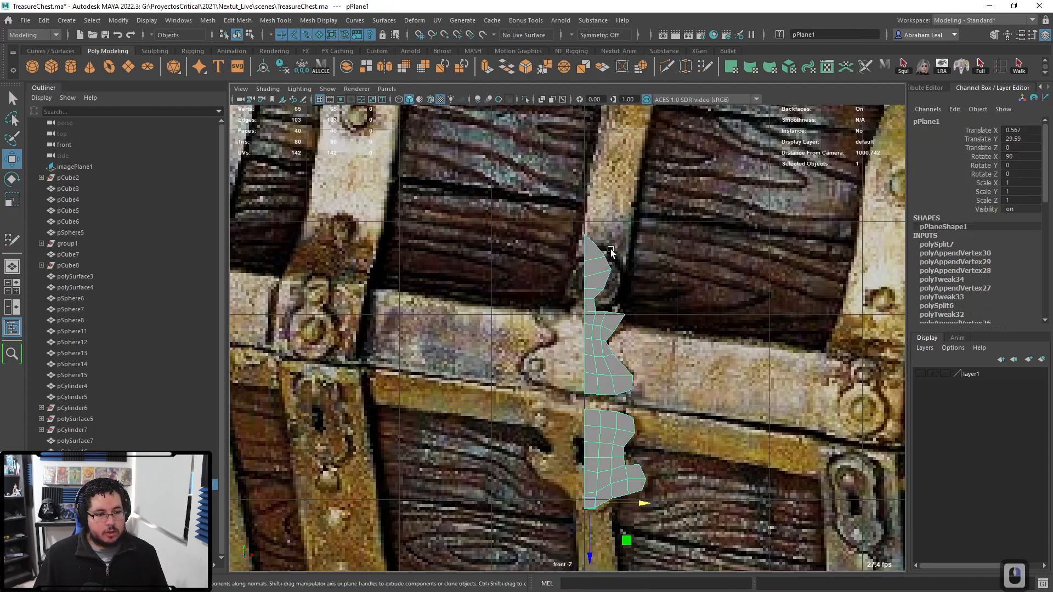
{"action": "right_click_drag", "start_coordinate": [596, 283], "coordinate": [647, 402], "text": "shift"}
{"action": "left_click", "coordinate": [264, 199]}
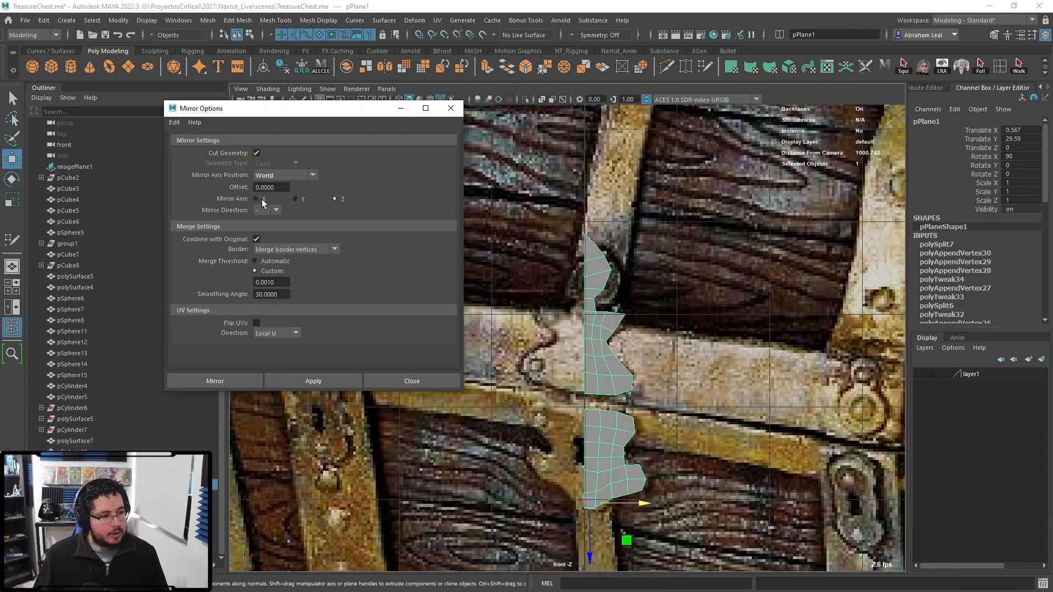
{"action": "left_click", "coordinate": [324, 383]}
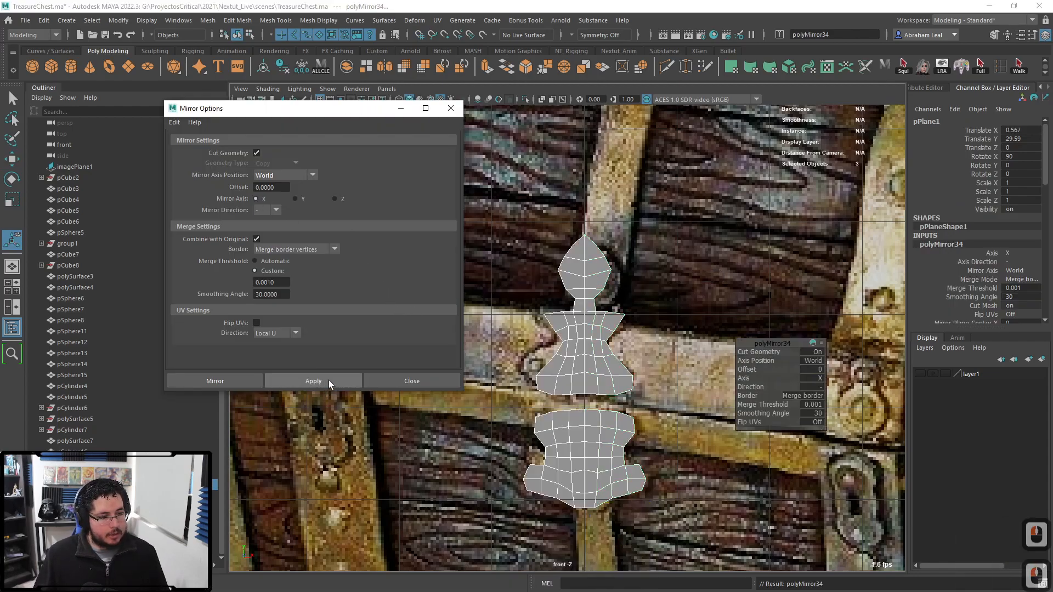
{"action": "left_click", "coordinate": [456, 109]}
- Show layer1 and move the mirrored plates in front of the chest to a Translate Z of 31.732
{"action": "scroll", "coordinate": [580, 323], "scroll_direction": "down", "scroll_amount": 3}
{"action": "key", "text": "space"}
{"action": "left_click_drag", "start_coordinate": [608, 367], "coordinate": [713, 335]}
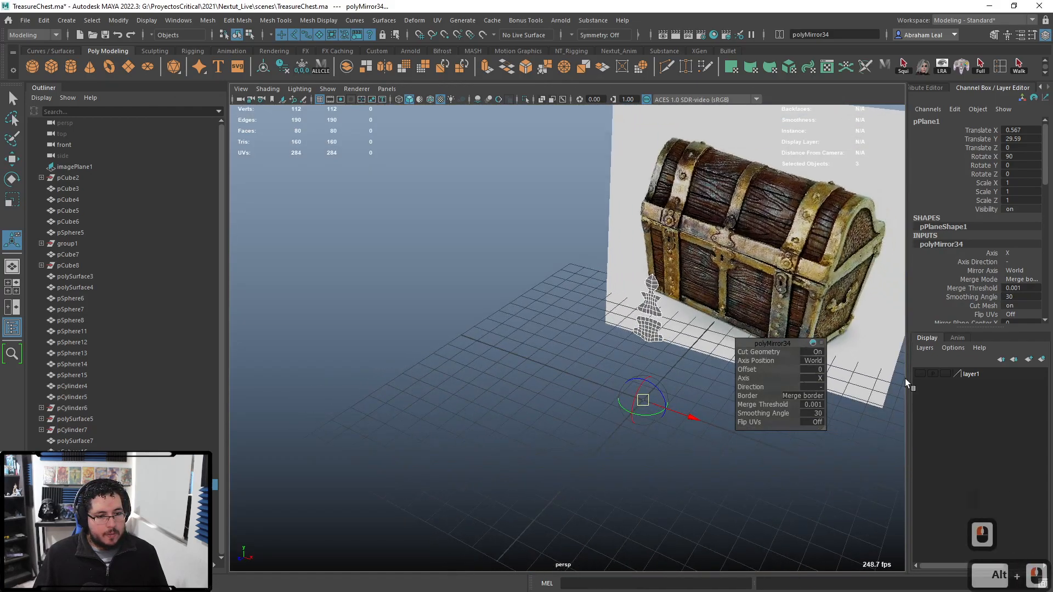
{"action": "left_click", "coordinate": [919, 374]}
{"action": "right_click_drag", "start_coordinate": [658, 374], "coordinate": [702, 373], "text": "alt"}
{"action": "left_click_drag", "start_coordinate": [703, 373], "coordinate": [609, 376], "text": "alt"}
{"action": "right_click_drag", "start_coordinate": [609, 376], "coordinate": [571, 404], "text": "alt"}
{"action": "key", "text": "w"}
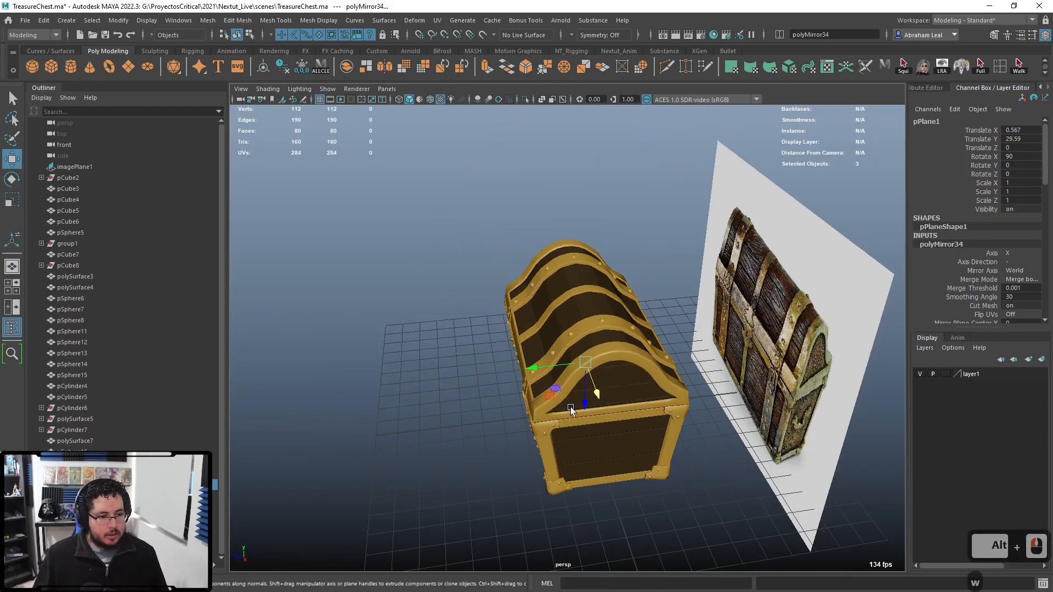
{"action": "left_click_drag", "start_coordinate": [538, 371], "coordinate": [473, 378]}
{"action": "right_click_drag", "start_coordinate": [473, 378], "coordinate": [498, 379], "text": "alt"}
{"action": "left_click_drag", "start_coordinate": [499, 379], "coordinate": [587, 347], "text": "alt"}
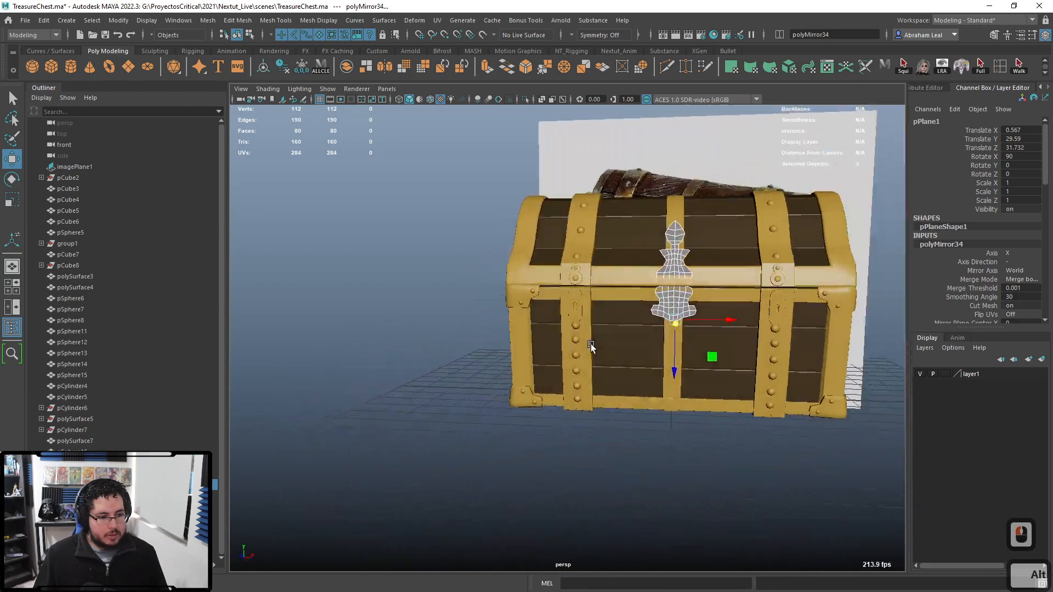
- Narrow the lower lock plate's waist by scaling its horizontal edge loops
{"action": "middle_click_drag", "start_coordinate": [587, 348], "coordinate": [538, 374], "text": "alt"}
{"action": "right_click_drag", "start_coordinate": [538, 374], "coordinate": [571, 381], "text": "alt"}
{"action": "left_click_drag", "start_coordinate": [571, 380], "coordinate": [764, 412], "text": "alt"}
{"action": "middle_click_drag", "start_coordinate": [764, 413], "coordinate": [556, 371], "text": "alt"}
{"action": "right_click_drag", "start_coordinate": [555, 371], "coordinate": [642, 388], "text": "alt"}
{"action": "left_click_drag", "start_coordinate": [642, 388], "coordinate": [526, 354], "text": "alt"}
{"action": "left_click", "coordinate": [578, 354]}
{"action": "right_click_drag", "start_coordinate": [527, 354], "coordinate": [565, 351], "text": "alt"}
{"action": "double_click", "coordinate": [512, 333]}
{"action": "key", "text": "r"}
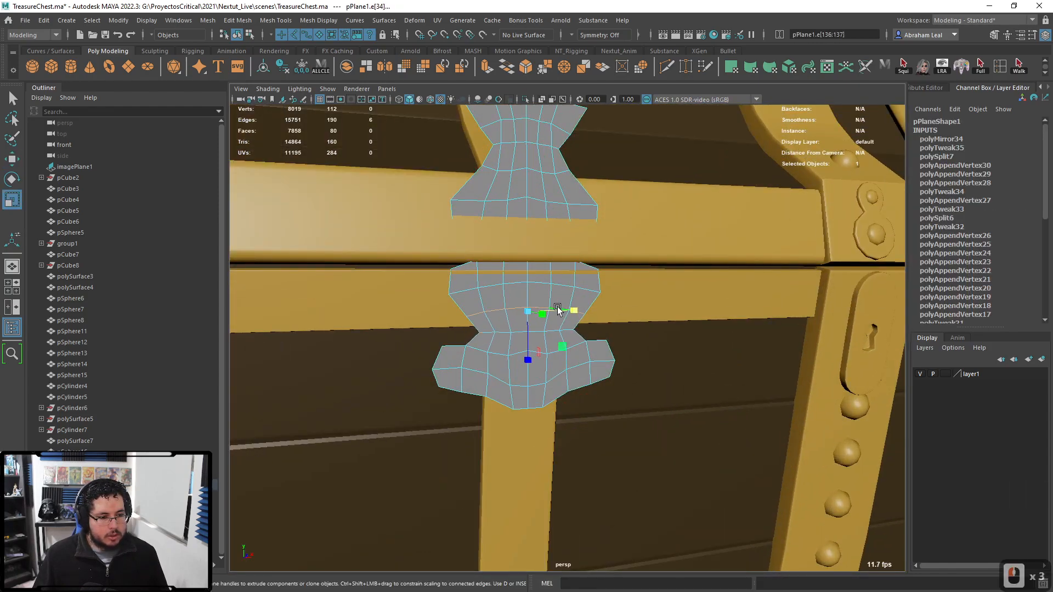
{"action": "double_click", "coordinate": [523, 350]}
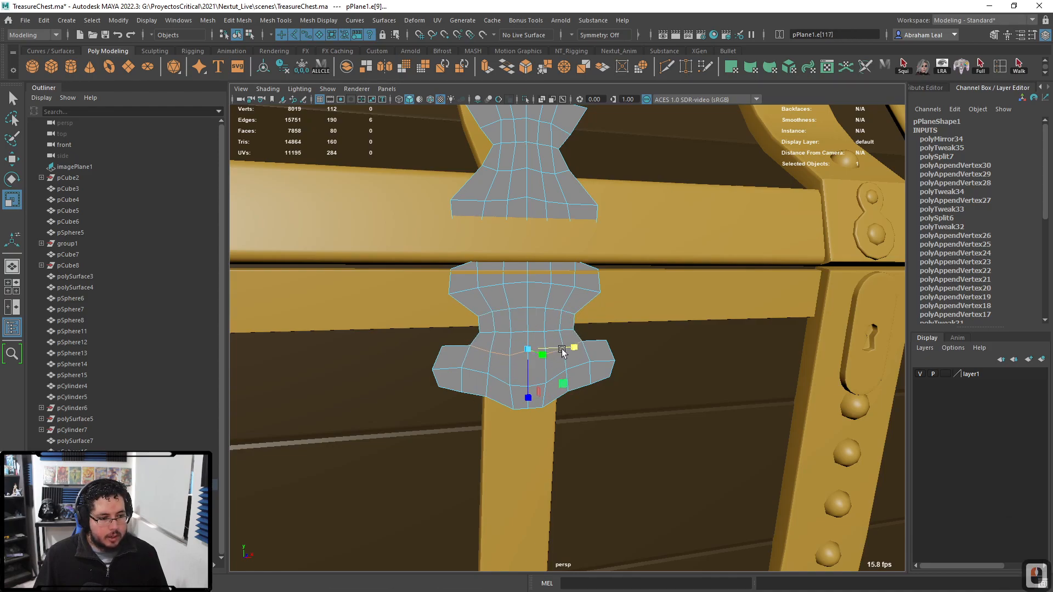
- Select the whole plate object and set its X scale to 0.877
{"action": "scroll", "coordinate": [556, 374], "scroll_direction": "down", "scroll_amount": 6}
{"action": "left_click_drag", "start_coordinate": [484, 362], "coordinate": [585, 392], "text": "alt"}
{"action": "right_click_drag", "start_coordinate": [586, 393], "coordinate": [690, 265], "text": "alt"}
{"action": "left_click", "coordinate": [664, 276]}
{"action": "left_click_drag", "start_coordinate": [720, 406], "coordinate": [750, 419]}
{"action": "right_click_drag", "start_coordinate": [750, 419], "coordinate": [779, 414], "text": "alt"}
{"action": "middle_click_drag", "start_coordinate": [734, 414], "coordinate": [653, 399], "text": "alt"}
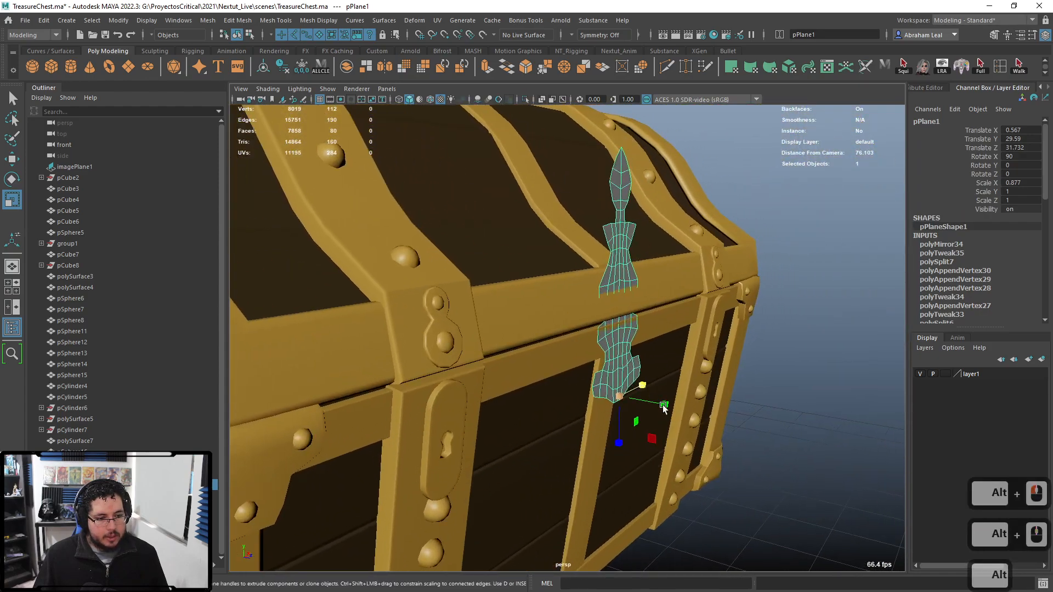
- Separate the plate mesh into its upper and lower pieces and select the lower one
{"action": "left_click", "coordinate": [779, 399]}
{"action": "left_click", "coordinate": [625, 358]}
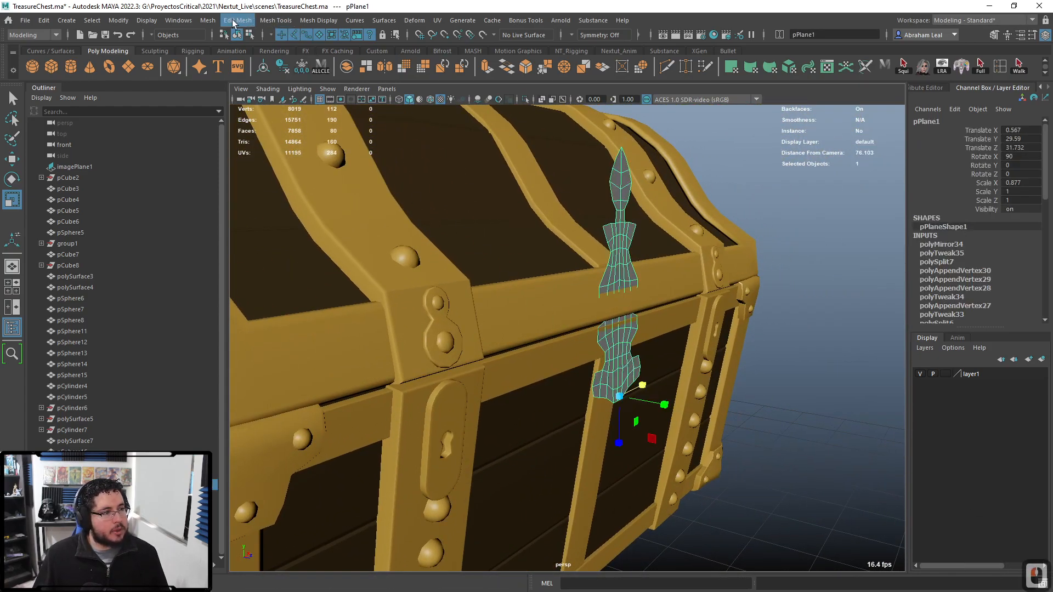
{"action": "left_click", "coordinate": [203, 20]}
{"action": "left_click", "coordinate": [231, 74]}
{"action": "left_click", "coordinate": [644, 243]}
{"action": "left_click", "coordinate": [618, 347]}
- Move the lower lock plate to a Translate Z of 1.138 and center its pivot
{"action": "middle_click_drag", "start_coordinate": [619, 346], "coordinate": [618, 213], "text": "alt"}
{"action": "right_click_drag", "start_coordinate": [619, 213], "coordinate": [554, 257], "text": "alt"}
{"action": "left_click_drag", "start_coordinate": [554, 256], "coordinate": [611, 271], "text": "alt"}
{"action": "left_click_drag", "start_coordinate": [440, 284], "coordinate": [313, 288], "text": "alt"}
{"action": "right_click_drag", "start_coordinate": [560, 279], "coordinate": [647, 279], "text": "alt"}
{"action": "key", "text": "w"}
{"action": "left_click_drag", "start_coordinate": [637, 378], "coordinate": [281, 78]}
{"action": "key", "text": "e"}
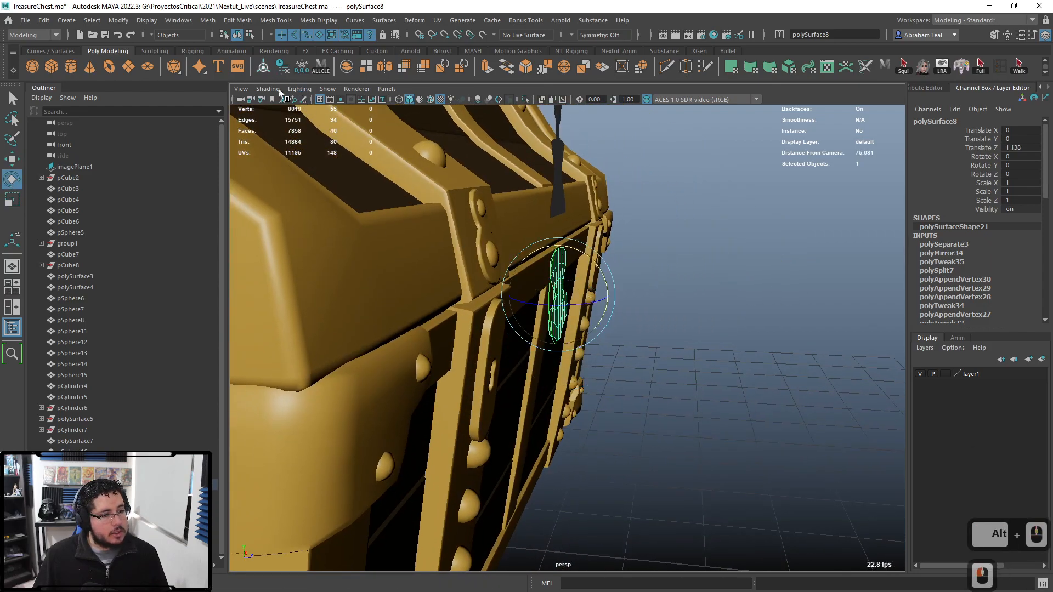
- Tilt the lower lock plate to a Rotate X of 9.218 and place it against the chest front at Translate Y -1.122, Z 0.971
{"action": "left_click_drag", "start_coordinate": [571, 285], "coordinate": [587, 237], "text": "alt"}
{"action": "right_click_drag", "start_coordinate": [587, 237], "coordinate": [614, 238], "text": "alt"}
{"action": "left_click_drag", "start_coordinate": [549, 247], "coordinate": [555, 254]}
{"action": "key", "text": "w"}
{"action": "left_click_drag", "start_coordinate": [573, 305], "coordinate": [559, 299]}
{"action": "key", "text": "e"}
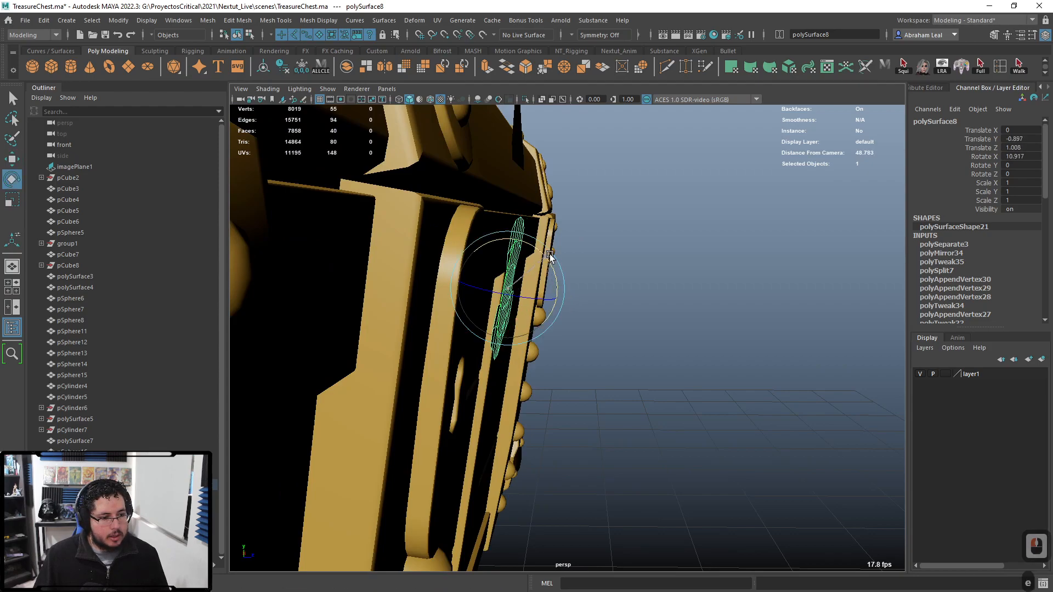
{"action": "key", "text": "w"}
{"action": "left_click_drag", "start_coordinate": [549, 301], "coordinate": [591, 356]}
- Extrude the lower lock plate's faces outward to give the plate thickness, and check it against the reference image
{"action": "key", "text": "ctrl+e"}
{"action": "key", "text": "w"}
{"action": "scroll", "coordinate": [449, 314], "scroll_direction": "down", "scroll_amount": 3}
{"action": "scroll", "coordinate": [591, 357], "scroll_direction": "down", "scroll_amount": 5}
{"action": "middle_click_drag", "start_coordinate": [592, 356], "coordinate": [630, 367], "text": "alt"}
{"action": "left_click_drag", "start_coordinate": [630, 367], "coordinate": [706, 331], "text": "alt"}
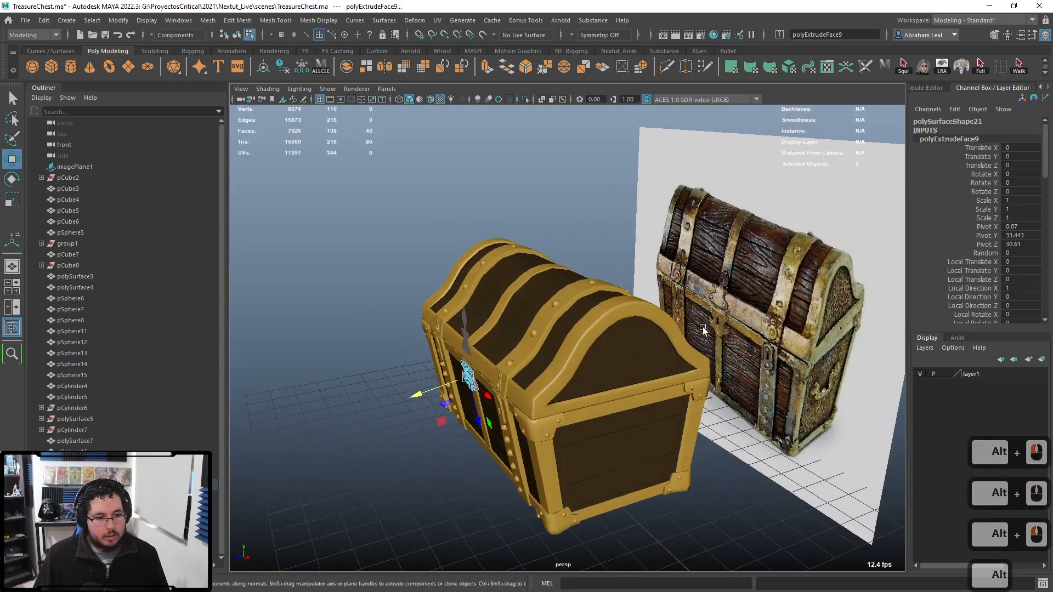
{"action": "scroll", "coordinate": [505, 378], "scroll_direction": "up", "scroll_amount": 8}
{"action": "middle_click_drag", "start_coordinate": [443, 383], "coordinate": [527, 341], "text": "alt"}
{"action": "left_click_drag", "start_coordinate": [526, 340], "coordinate": [416, 384], "text": "alt"}
{"action": "left_click", "coordinate": [324, 428]}
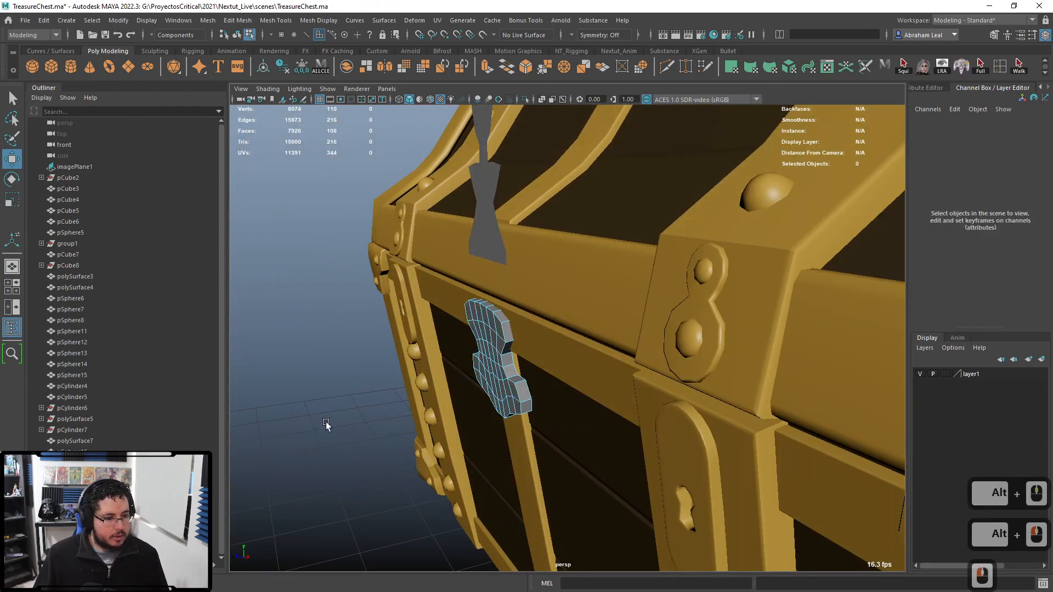
- Select the edges around the front outline of the lower lock plate, including both side wings and the waist
{"action": "scroll", "coordinate": [433, 348], "scroll_direction": "up", "scroll_amount": 4}
{"action": "right_click_drag", "start_coordinate": [433, 348], "coordinate": [442, 275]}
{"action": "left_click", "coordinate": [445, 303]}
{"action": "double_click", "coordinate": [438, 297]}
{"action": "left_click", "coordinate": [456, 354], "text": "shift"}
{"action": "left_click", "coordinate": [462, 396], "text": "shift"}
{"action": "left_click_drag", "start_coordinate": [477, 398], "coordinate": [510, 404], "text": "alt"}
{"action": "scroll", "coordinate": [510, 404], "scroll_direction": "up", "scroll_amount": 4}
{"action": "middle_click_drag", "start_coordinate": [510, 404], "coordinate": [585, 287], "text": "alt"}
{"action": "left_click", "coordinate": [585, 273], "text": "shift"}
{"action": "left_click", "coordinate": [591, 328], "text": "shift"}
{"action": "left_click_drag", "start_coordinate": [549, 330], "coordinate": [588, 315], "text": "alt"}
{"action": "middle_click_drag", "start_coordinate": [613, 197], "coordinate": [616, 310], "text": "alt"}
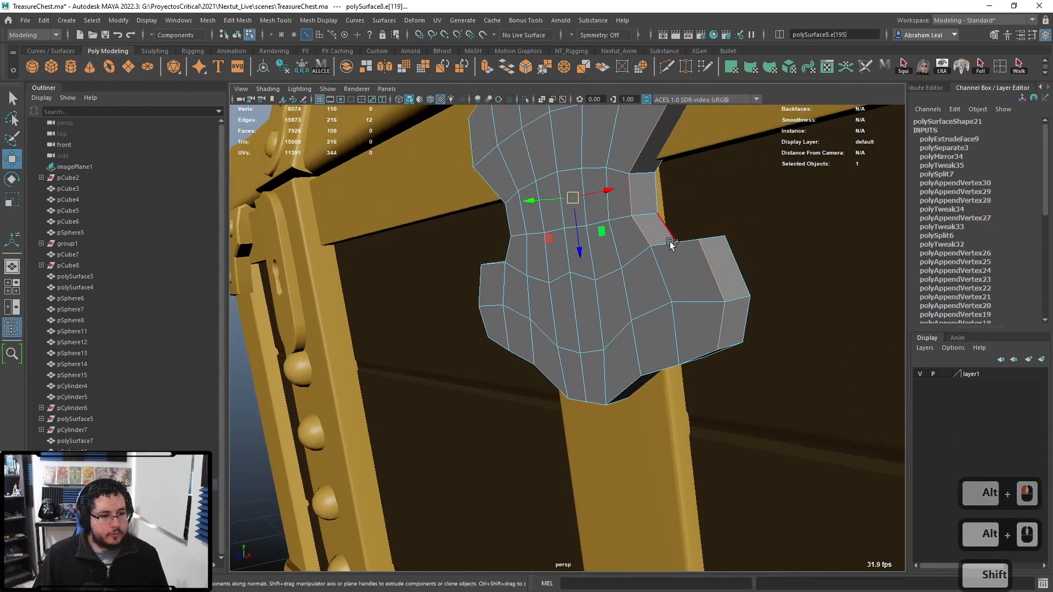
{"action": "left_click", "coordinate": [670, 242], "text": "shift"}
{"action": "left_click", "coordinate": [697, 352], "text": "shift"}
{"action": "left_click_drag", "start_coordinate": [610, 345], "coordinate": [761, 301], "text": "alt"}
{"action": "left_click", "coordinate": [778, 298], "text": "shift"}
{"action": "left_click", "coordinate": [740, 292], "text": "shift"}
{"action": "middle_click_drag", "start_coordinate": [697, 285], "coordinate": [627, 342], "text": "alt"}
{"action": "left_click", "coordinate": [625, 331], "text": "shift"}
{"action": "left_click", "coordinate": [587, 323], "text": "shift"}
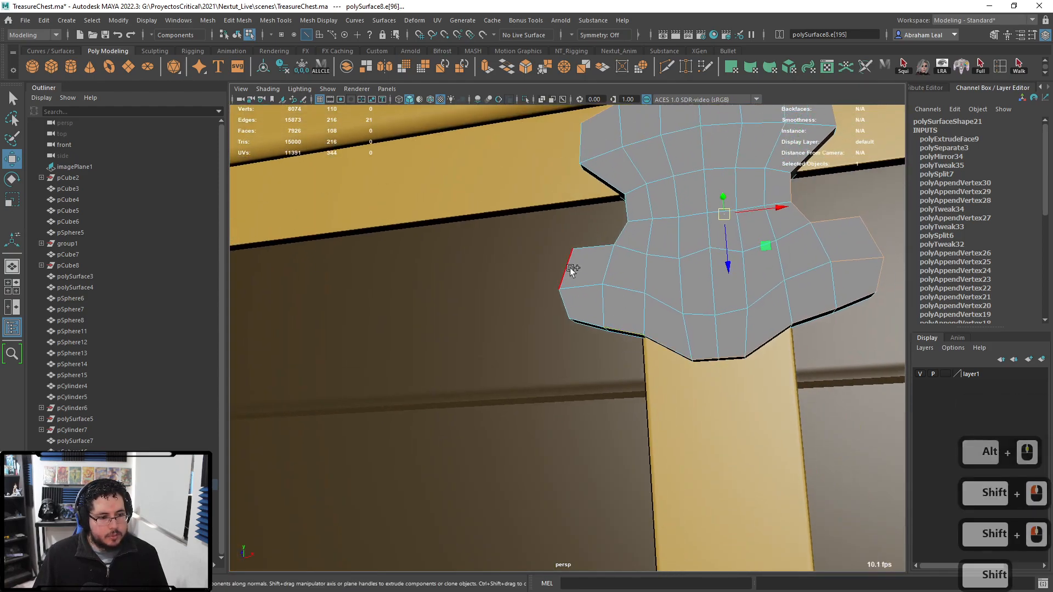
{"action": "left_click", "coordinate": [583, 247], "text": "shift"}
{"action": "left_click_drag", "start_coordinate": [617, 239], "coordinate": [629, 362], "text": "alt"}
{"action": "middle_click_drag", "start_coordinate": [662, 387], "coordinate": [561, 306], "text": "alt"}
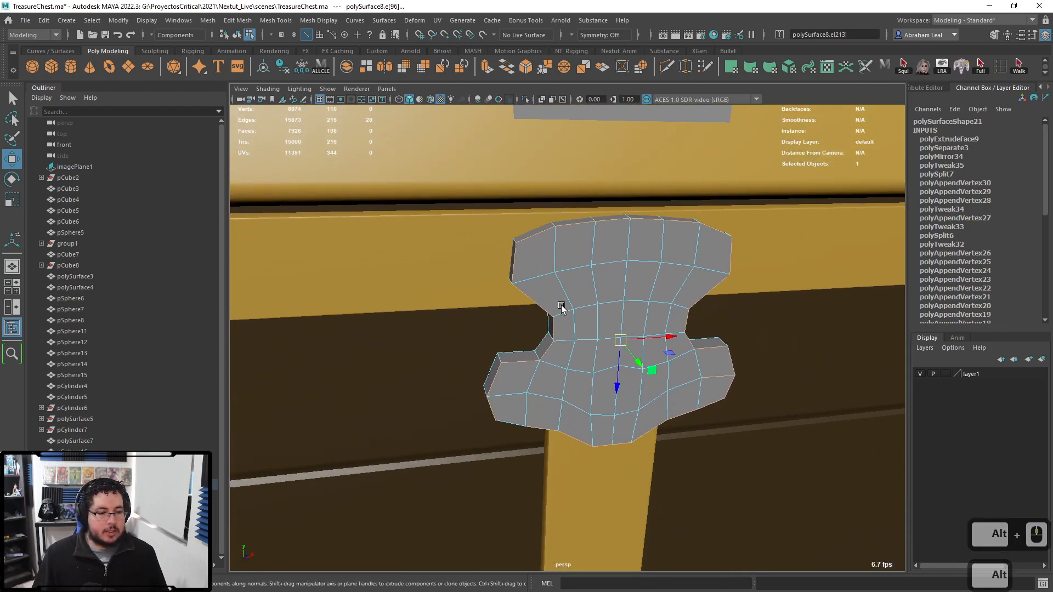
{"action": "right_click_drag", "start_coordinate": [561, 307], "coordinate": [620, 339], "text": "alt"}
{"action": "left_click_drag", "start_coordinate": [620, 338], "coordinate": [623, 328], "text": "alt"}
- Try beveling the selected outline edges, undo the bevels, and remove the stray interior edge from the selection
{"action": "left_click", "coordinate": [529, 67]}
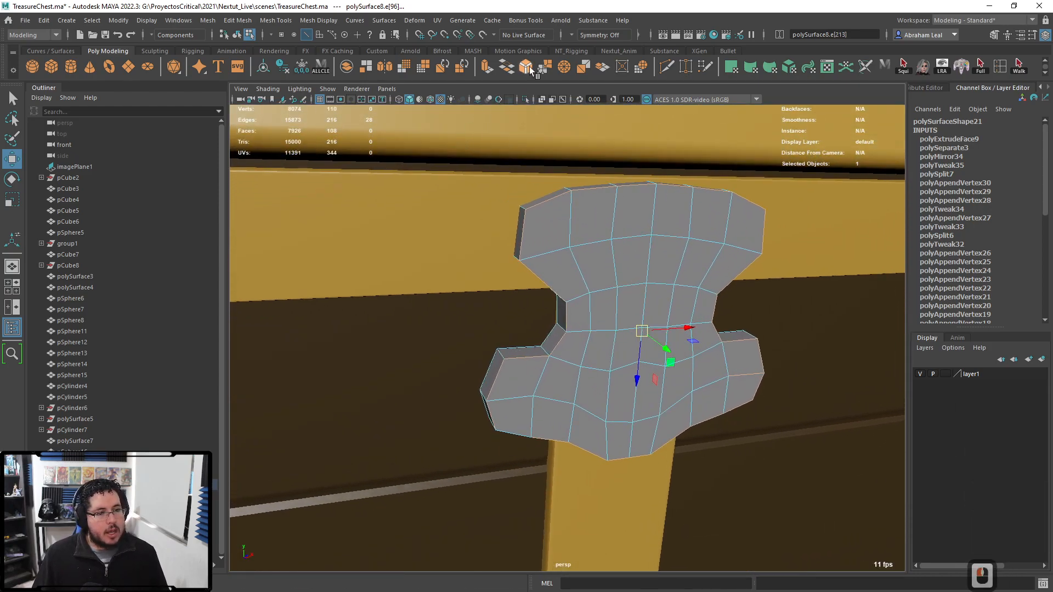
{"action": "left_click", "coordinate": [527, 67]}
{"action": "key", "text": "ctrl+z"}
{"action": "middle_click_drag", "start_coordinate": [713, 376], "coordinate": [700, 367], "text": "alt"}
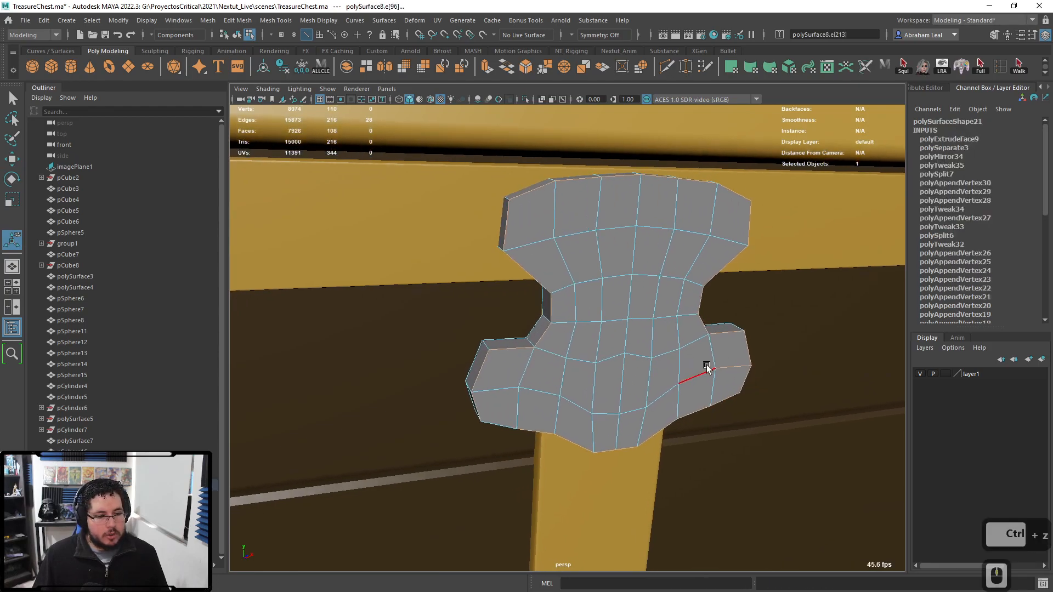
{"action": "left_click", "coordinate": [700, 368], "text": "ctrl"}
{"action": "left_click", "coordinate": [530, 70]}
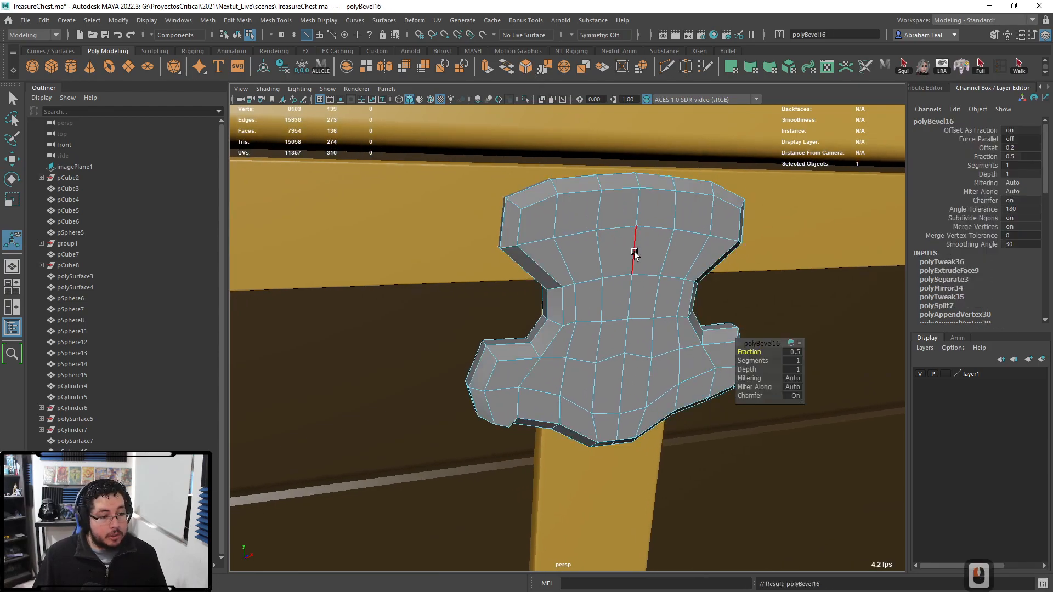
{"action": "left_click_drag", "start_coordinate": [608, 386], "coordinate": [572, 349], "text": "alt"}
{"action": "key", "text": "ctrl+z"}
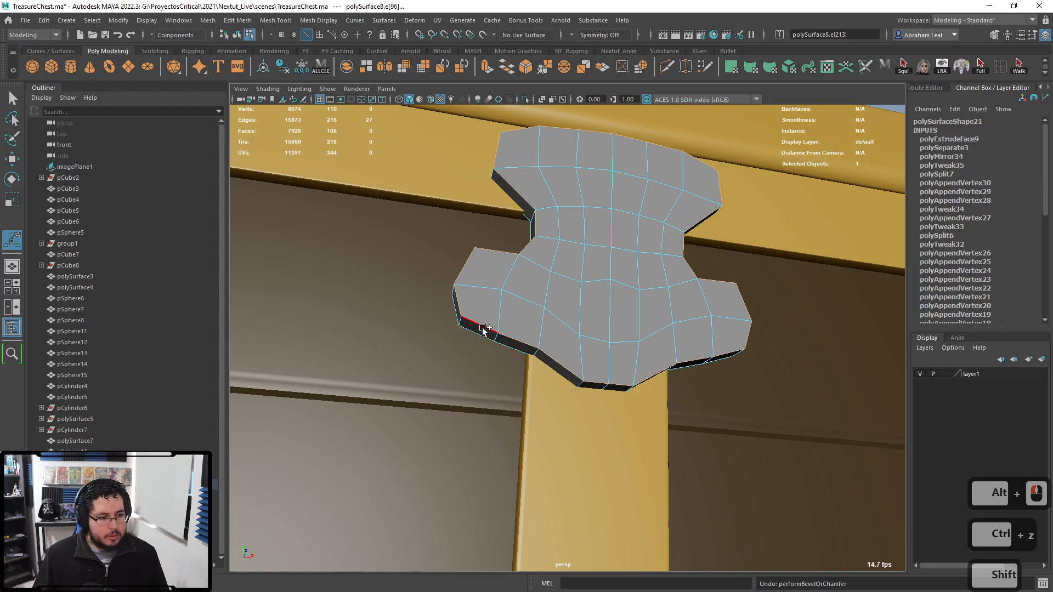
- Bevel the edges around the lower lock plate's front outline and inspect the chamfer from several angles
{"action": "left_click", "coordinate": [527, 69]}
{"action": "mouse_move", "coordinate": [750, 356]}
{"action": "left_mouse_down", "text": "ctrl"}
{"action": "mouse_move", "coordinate": [730, 353]}
{"action": "mouse_move", "coordinate": [758, 361]}
{"action": "left_mouse_up", "text": "ctrl"}
{"action": "mouse_move", "coordinate": [640, 316]}
{"action": "left_mouse_down", "text": "alt"}
{"action": "mouse_move", "coordinate": [655, 357]}
{"action": "mouse_move", "coordinate": [713, 369]}
{"action": "mouse_move", "coordinate": [640, 328]}
{"action": "left_mouse_up", "text": "alt"}
{"action": "left_click", "coordinate": [870, 381]}
{"action": "left_click_drag", "start_coordinate": [871, 381], "coordinate": [649, 354], "text": "alt"}
{"action": "right_click_drag", "start_coordinate": [650, 354], "coordinate": [555, 378], "text": "alt"}
{"action": "left_click_drag", "start_coordinate": [555, 378], "coordinate": [566, 380], "text": "alt"}
{"action": "right_click_drag", "start_coordinate": [567, 381], "coordinate": [585, 377], "text": "alt"}
{"action": "left_click_drag", "start_coordinate": [585, 376], "coordinate": [609, 417], "text": "alt"}
{"action": "middle_click_drag", "start_coordinate": [609, 417], "coordinate": [491, 283], "text": "alt"}
{"action": "right_click_drag", "start_coordinate": [491, 284], "coordinate": [570, 378], "text": "alt"}
{"action": "middle_click_drag", "start_coordinate": [571, 378], "coordinate": [548, 346], "text": "alt"}
- Raise the outer tip vertices of the lower lock plate's two side wings
{"action": "left_click", "coordinate": [532, 319]}
{"action": "key", "text": "1"}
{"action": "scroll", "coordinate": [541, 325], "scroll_direction": "up", "scroll_amount": 3}
{"action": "right_click_drag", "start_coordinate": [533, 279], "coordinate": [496, 278]}
{"action": "left_click_drag", "start_coordinate": [423, 292], "coordinate": [441, 339]}
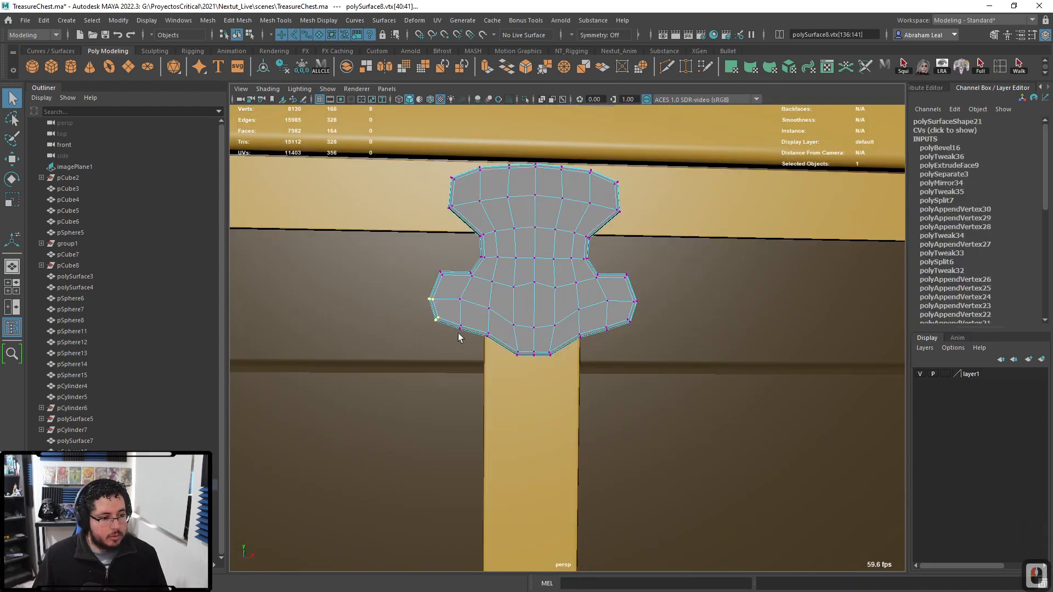
{"action": "key", "text": "w"}
{"action": "left_click_drag", "start_coordinate": [623, 351], "coordinate": [615, 321], "text": "alt"}
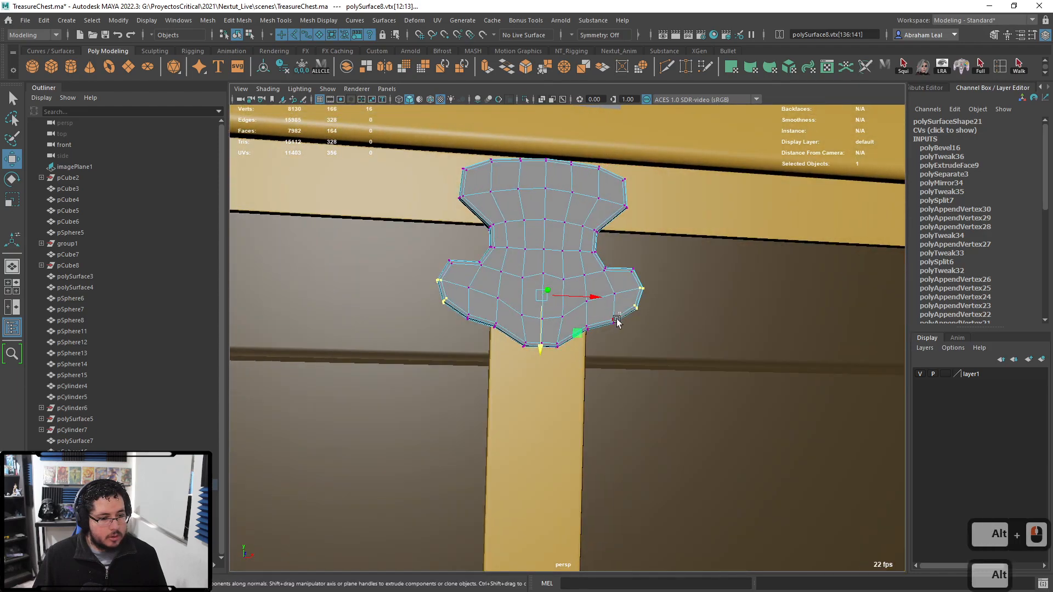
- Raise the pair of underside vertices where the wings of the lower lock plate meet its body
{"action": "double_click", "coordinate": [495, 324], "text": "shift"}
{"action": "key", "text": "ctrl+z"}
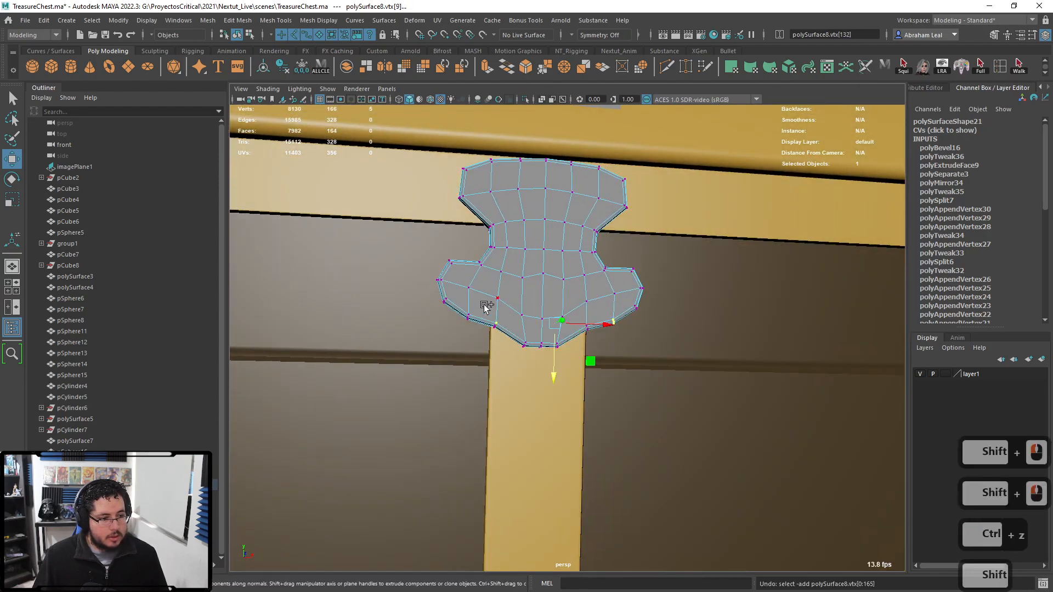
{"action": "left_click", "coordinate": [467, 320], "text": "shift"}
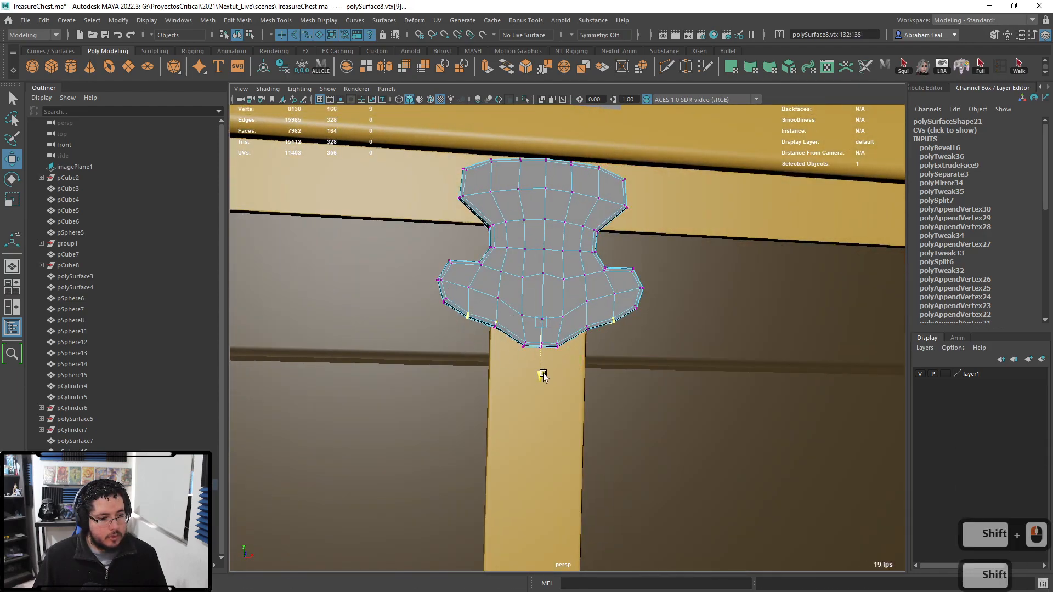
{"action": "left_click", "coordinate": [499, 315], "text": "ctrl"}
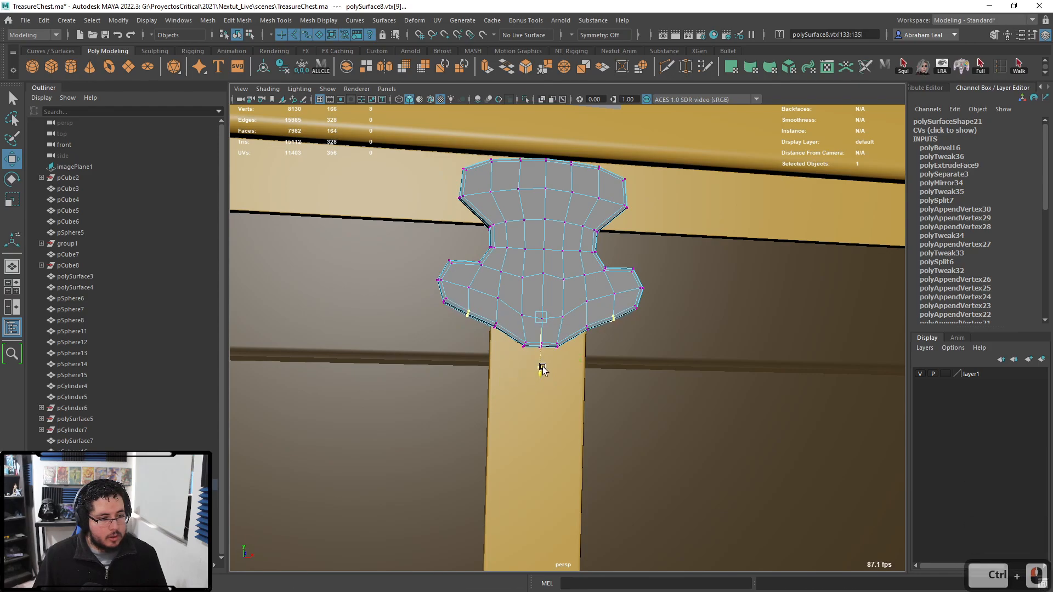
{"action": "left_click_drag", "start_coordinate": [542, 371], "coordinate": [543, 361]}
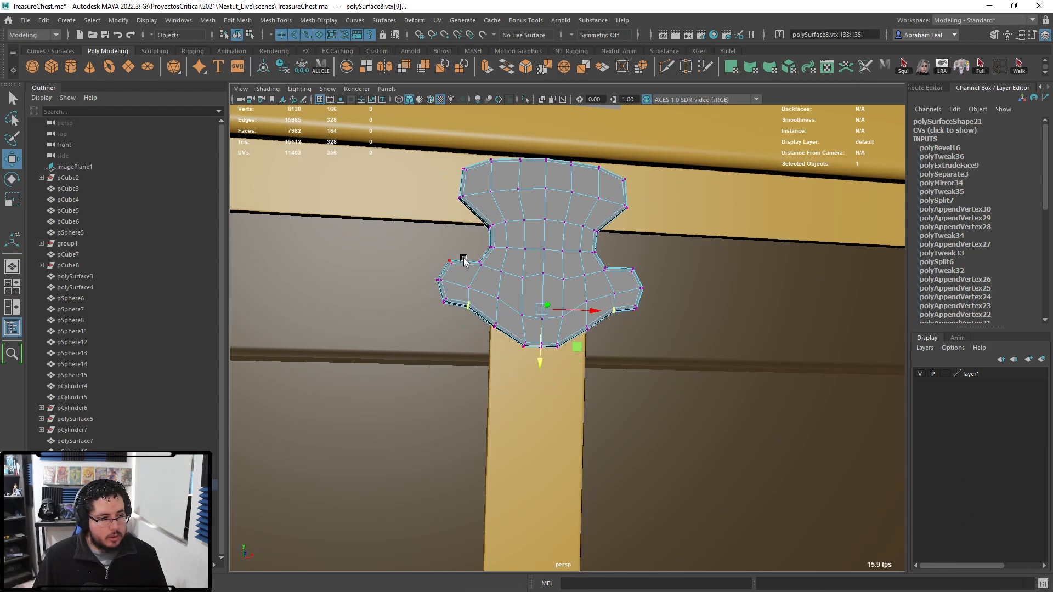
- Reposition the wing-end vertices on both sides so the lower lock plate's wings sweep upward
{"action": "double_click", "coordinate": [542, 345], "text": "shift"}
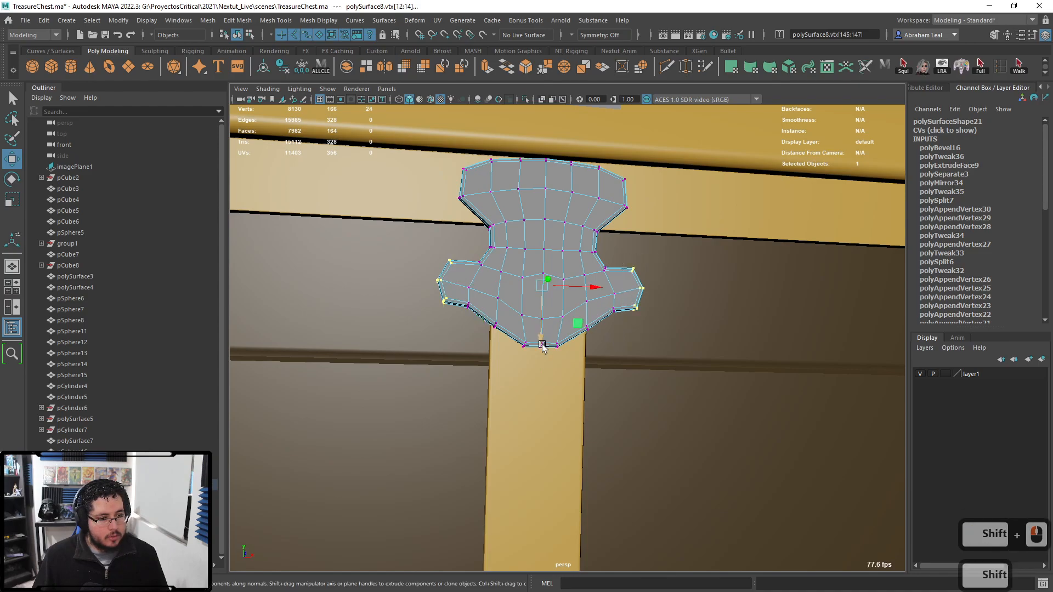
{"action": "left_click_drag", "start_coordinate": [547, 343], "coordinate": [631, 354]}
{"action": "right_click_drag", "start_coordinate": [631, 353], "coordinate": [428, 302], "text": "alt"}
{"action": "left_click_drag", "start_coordinate": [428, 302], "coordinate": [439, 352], "text": "alt"}
{"action": "right_click_drag", "start_coordinate": [439, 351], "coordinate": [531, 381], "text": "alt"}
{"action": "middle_click_drag", "start_coordinate": [531, 381], "coordinate": [499, 378], "text": "alt"}
{"action": "right_click_drag", "start_coordinate": [499, 378], "coordinate": [642, 401], "text": "alt"}
{"action": "middle_click_drag", "start_coordinate": [641, 400], "coordinate": [577, 348], "text": "alt"}
- Pull the bottom center vertices of the lower lock plate down into a point and return to object selection
{"action": "right_click_drag", "start_coordinate": [521, 271], "coordinate": [552, 240]}
{"action": "scroll", "coordinate": [531, 365], "scroll_direction": "down", "scroll_amount": 2}
{"action": "scroll", "coordinate": [535, 305], "scroll_direction": "up", "scroll_amount": 4}
{"action": "right_click_drag", "start_coordinate": [536, 305], "coordinate": [489, 306]}
{"action": "left_click", "coordinate": [500, 339]}
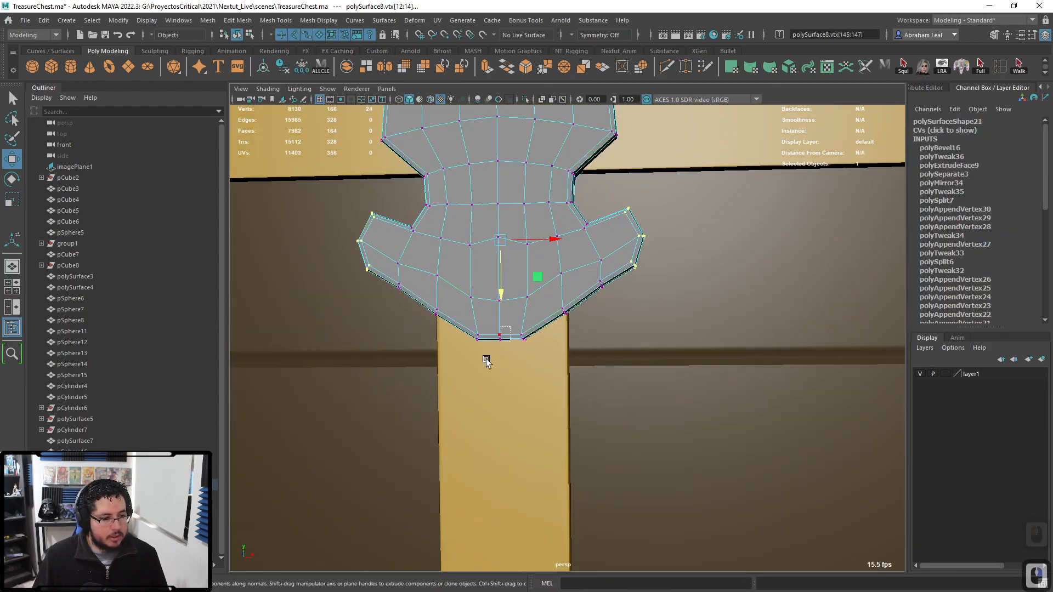
{"action": "key", "text": "ctrl+z"}
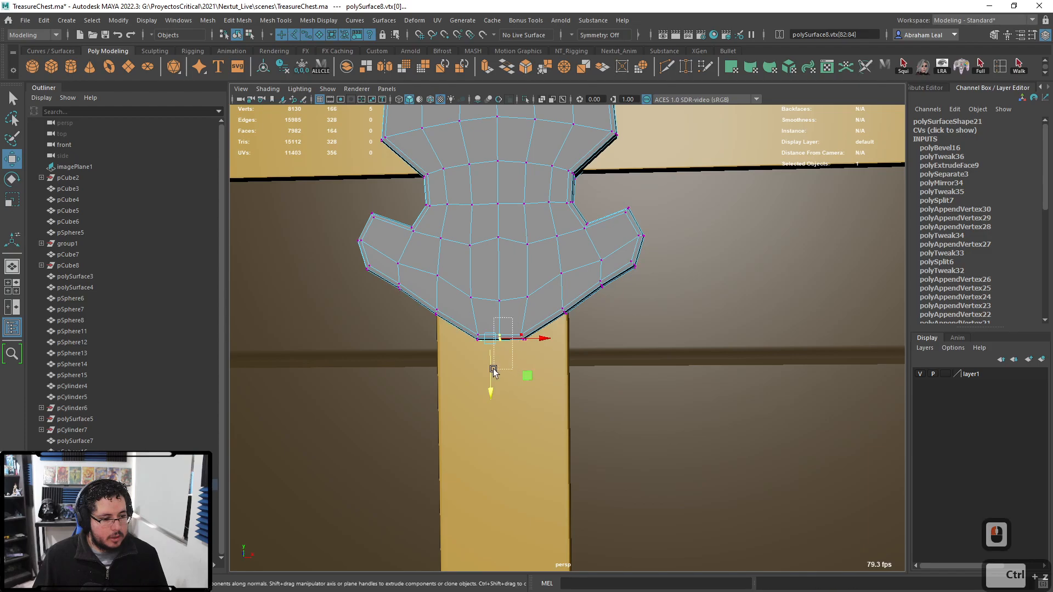
{"action": "key", "text": "4"}
{"action": "key", "text": "6"}
{"action": "middle_click_drag", "start_coordinate": [467, 367], "coordinate": [548, 423], "text": "alt"}
{"action": "mouse_move", "coordinate": [548, 423]}
{"action": "right_mouse_down", "text": "alt"}
{"action": "mouse_move", "coordinate": [578, 313]}
{"action": "mouse_move", "coordinate": [521, 307]}
{"action": "right_mouse_up", "text": "alt"}
{"action": "right_click_drag", "start_coordinate": [582, 323], "coordinate": [631, 285]}
{"action": "scroll", "coordinate": [657, 460], "scroll_direction": "down", "scroll_amount": 8}
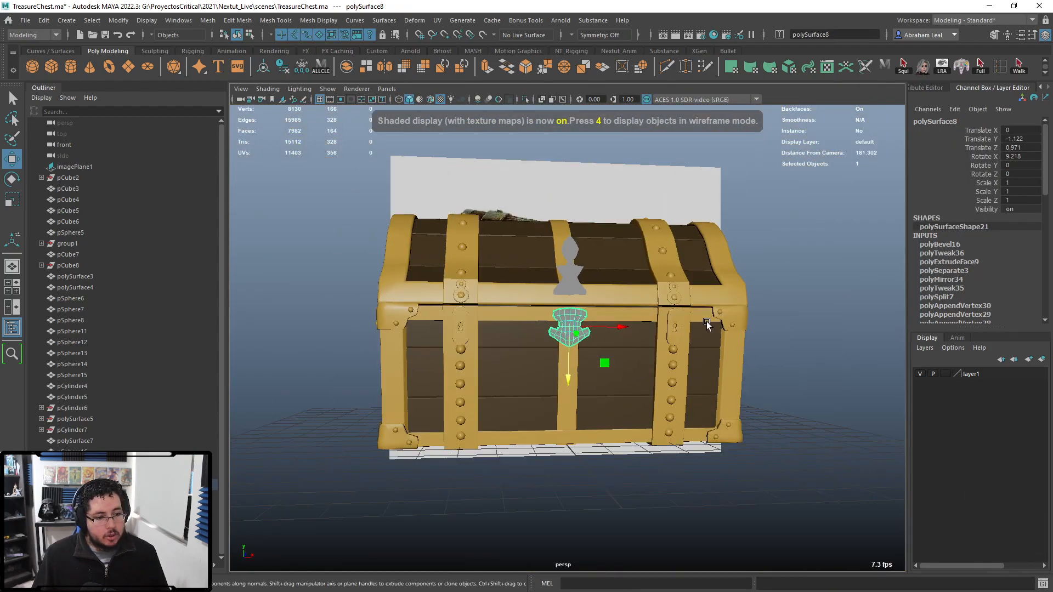
- Duplicate the pair of side keyhole plates above the chest and delete the faces of the copy's left plate
{"action": "left_click", "coordinate": [681, 327]}
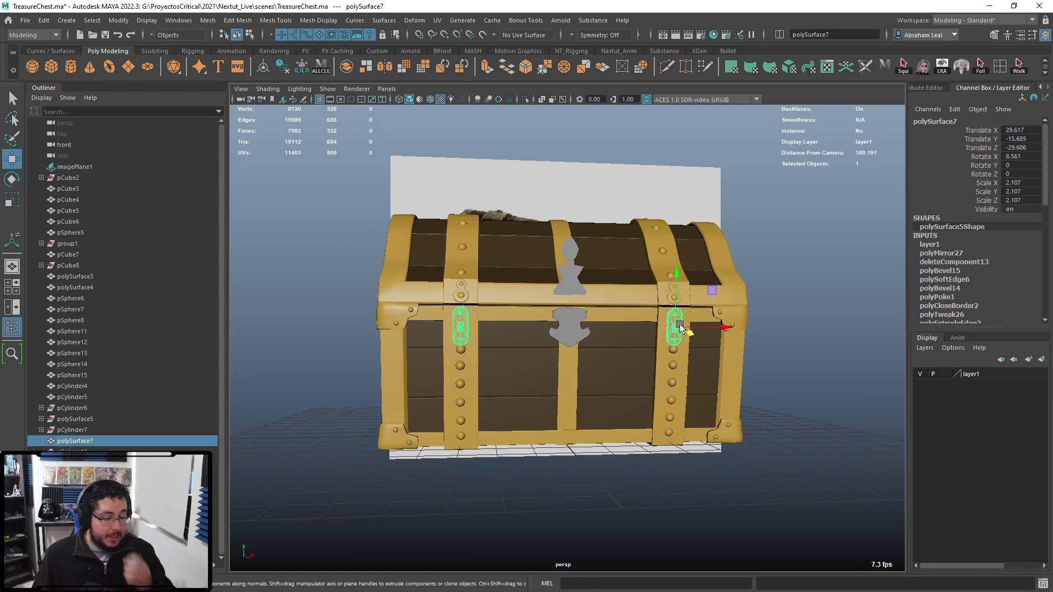
{"action": "key", "text": "ctrl+d"}
{"action": "left_click_drag", "start_coordinate": [680, 327], "coordinate": [680, 202]}
{"action": "right_click", "coordinate": [680, 220]}
{"action": "left_click", "coordinate": [680, 230]}
{"action": "left_click_drag", "start_coordinate": [531, 145], "coordinate": [379, 249]}
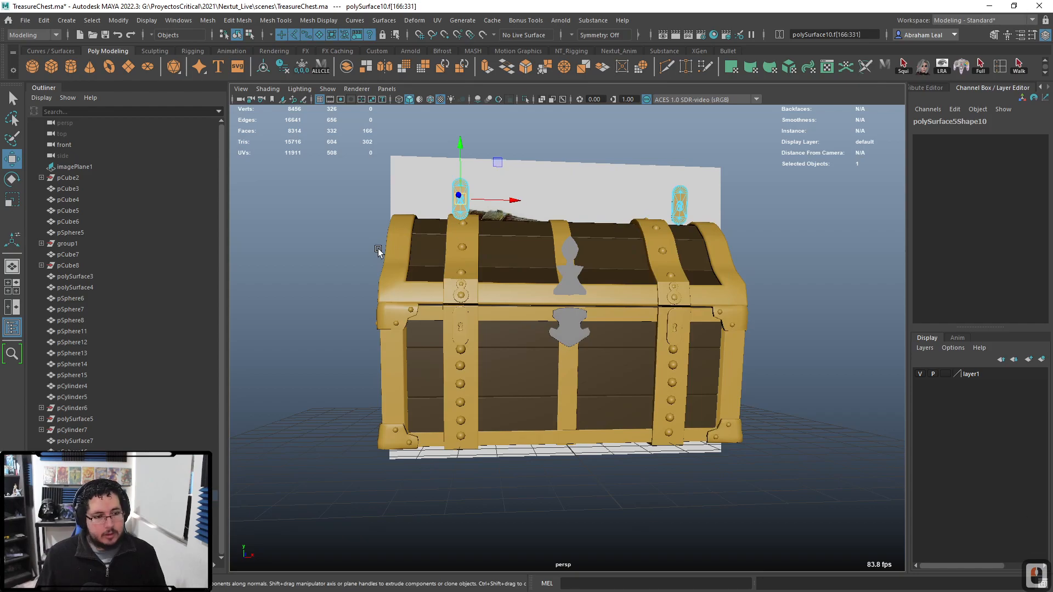
{"action": "key", "text": "Delete"}
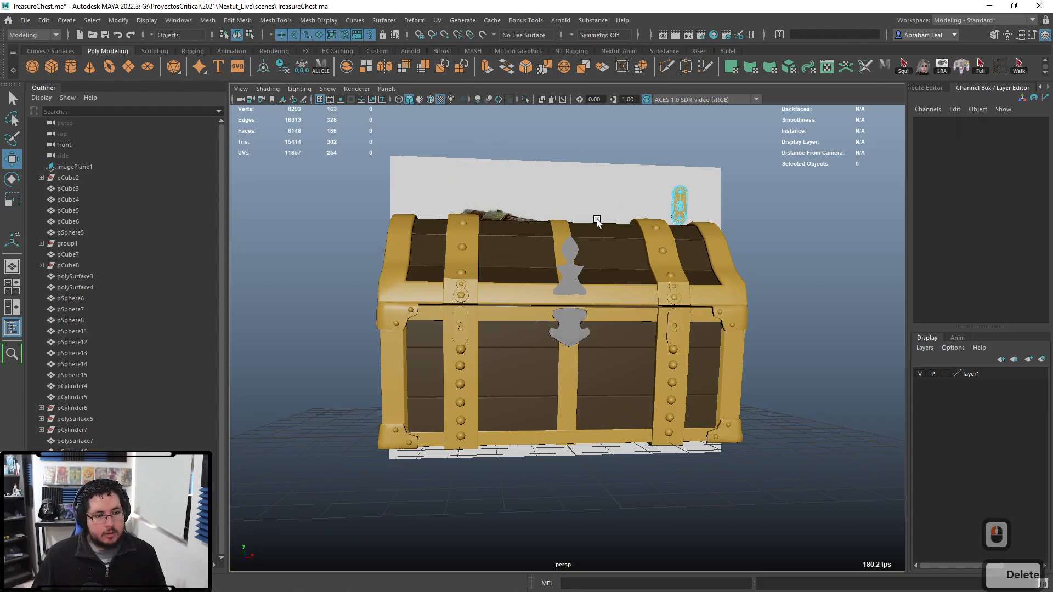
- Center the remaining keyhole plate copy at Translate X 0 and move it in front of the chest at Translate Y -19.702, Z -20.928
{"action": "left_click", "coordinate": [679, 203]}
{"action": "key", "text": "w"}
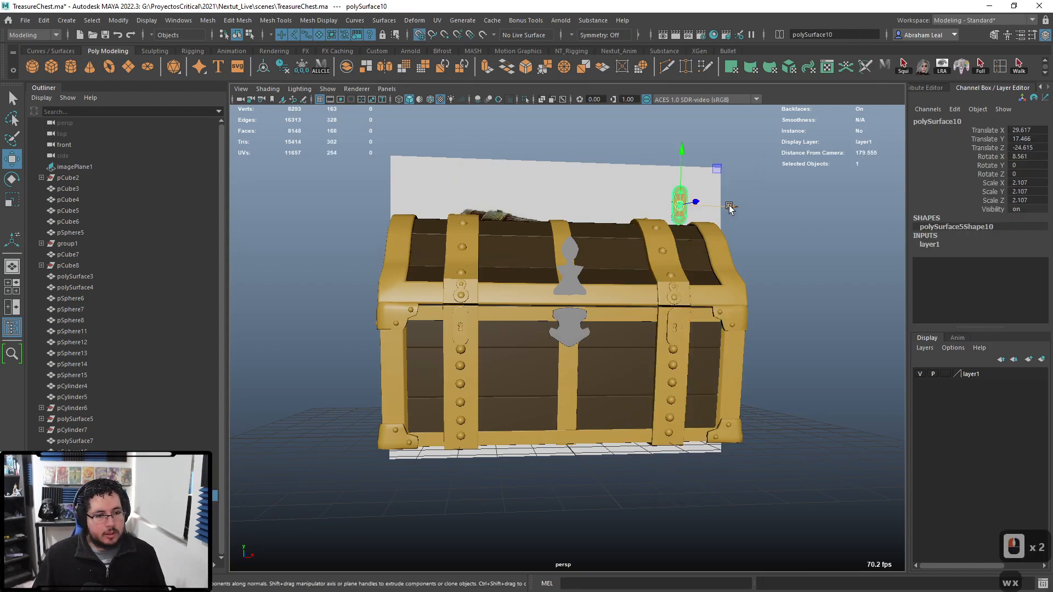
{"action": "left_click_drag", "start_coordinate": [565, 201], "coordinate": [561, 317]}
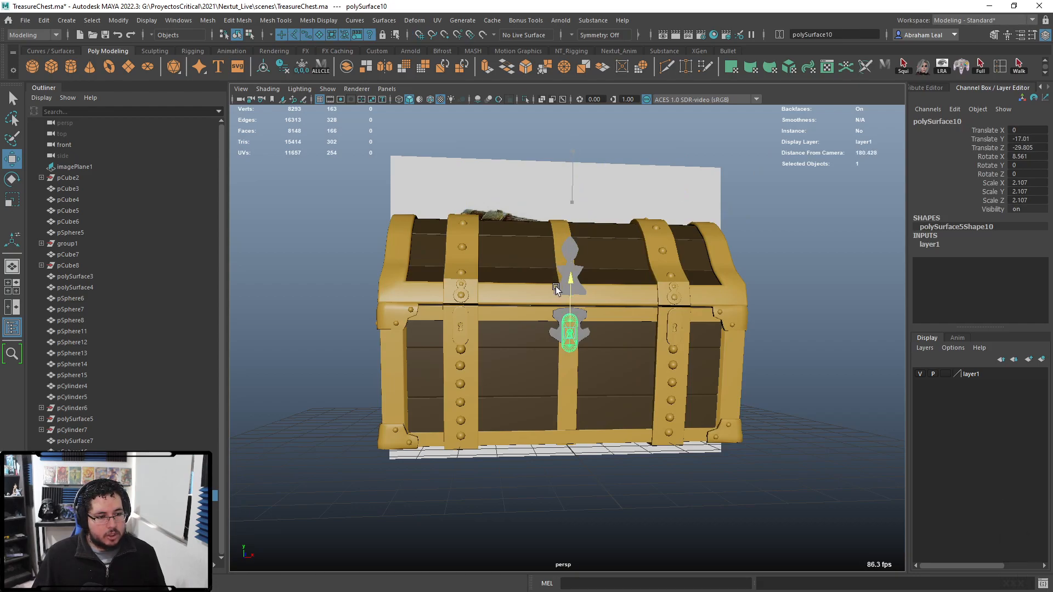
{"action": "right_click_drag", "start_coordinate": [560, 316], "coordinate": [607, 338], "text": "alt"}
{"action": "left_click_drag", "start_coordinate": [606, 338], "coordinate": [650, 331], "text": "alt"}
{"action": "right_click_drag", "start_coordinate": [541, 310], "coordinate": [596, 324], "text": "alt"}
{"action": "left_click_drag", "start_coordinate": [612, 289], "coordinate": [809, 351]}
- Delete the flat faces surrounding the keyhole on the copied plate
{"action": "left_click_drag", "start_coordinate": [809, 351], "coordinate": [620, 365], "text": "alt"}
{"action": "right_click_drag", "start_coordinate": [620, 365], "coordinate": [649, 416], "text": "alt"}
{"action": "middle_click_drag", "start_coordinate": [450, 307], "coordinate": [572, 356], "text": "alt"}
{"action": "right_click_drag", "start_coordinate": [519, 232], "coordinate": [519, 261]}
{"action": "left_click", "coordinate": [503, 258]}
{"action": "left_click", "coordinate": [523, 217], "text": "shift"}
{"action": "left_click", "coordinate": [570, 199], "text": "shift"}
{"action": "left_click", "coordinate": [609, 324], "text": "shift"}
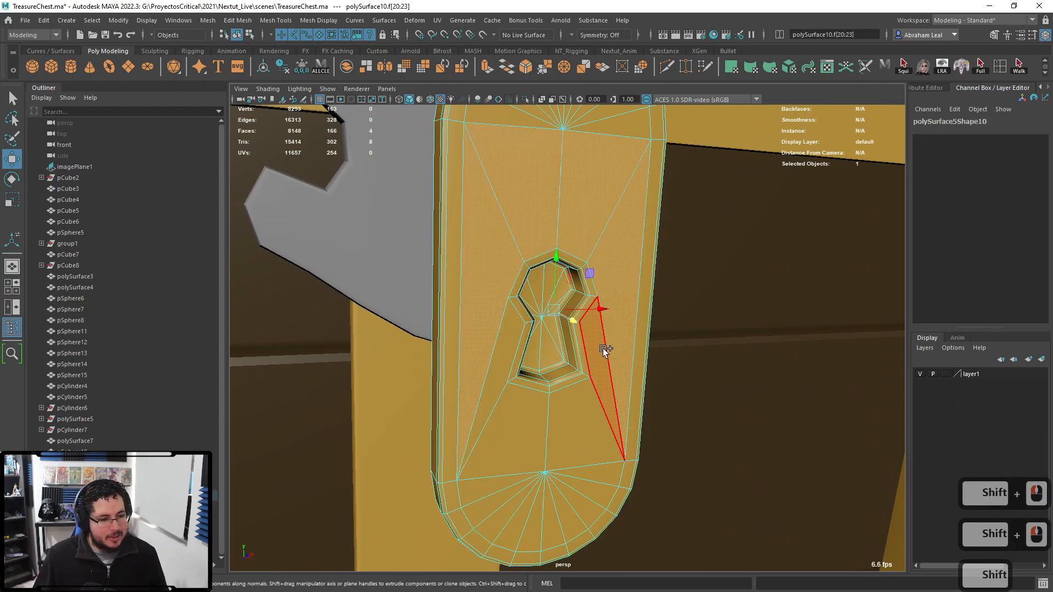
{"action": "left_click", "coordinate": [603, 349], "text": "shift"}
{"action": "left_click", "coordinate": [568, 412], "text": "shift"}
{"action": "left_click", "coordinate": [534, 417], "text": "shift"}
{"action": "key", "text": "Delete"}
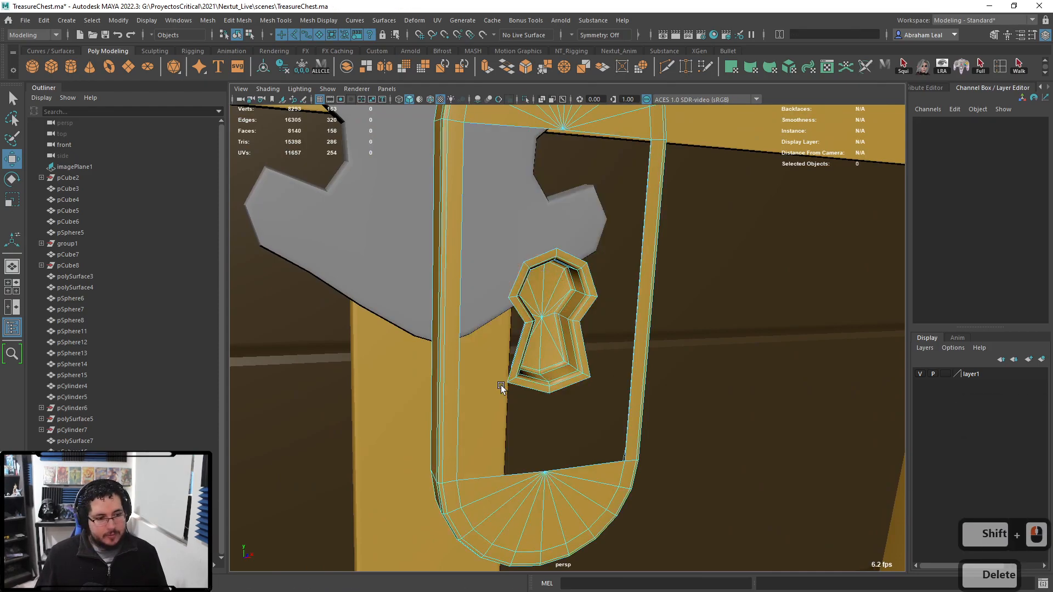
- Delete the copied plate's outer shell so only the keyhole is left, and select the keyhole object
{"action": "double_click", "coordinate": [442, 406]}
{"action": "key", "text": "BackSpace"}
{"action": "right_click", "coordinate": [548, 279]}
{"action": "right_click_drag", "start_coordinate": [548, 279], "coordinate": [600, 264]}
{"action": "left_click", "coordinate": [544, 313]}
{"action": "left_click_drag", "start_coordinate": [544, 312], "coordinate": [598, 348], "text": "alt"}
{"action": "middle_click_drag", "start_coordinate": [597, 347], "coordinate": [679, 388], "text": "alt"}
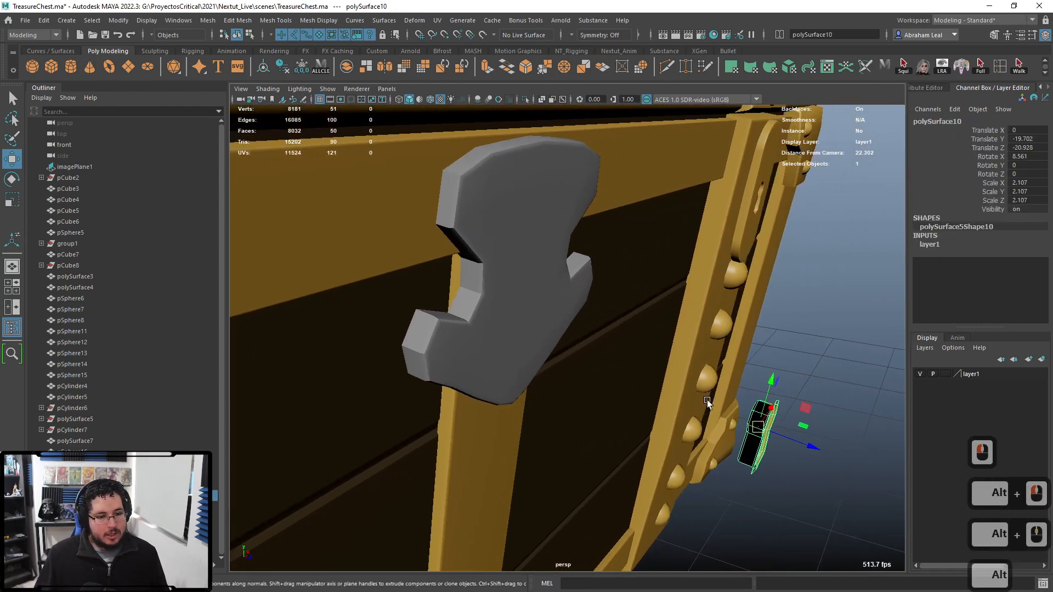
- Move the keyhole onto the lower lock plate's front at Translate Y -16.326 and Translate Z -30.53
{"action": "left_click_drag", "start_coordinate": [799, 449], "coordinate": [534, 385]}
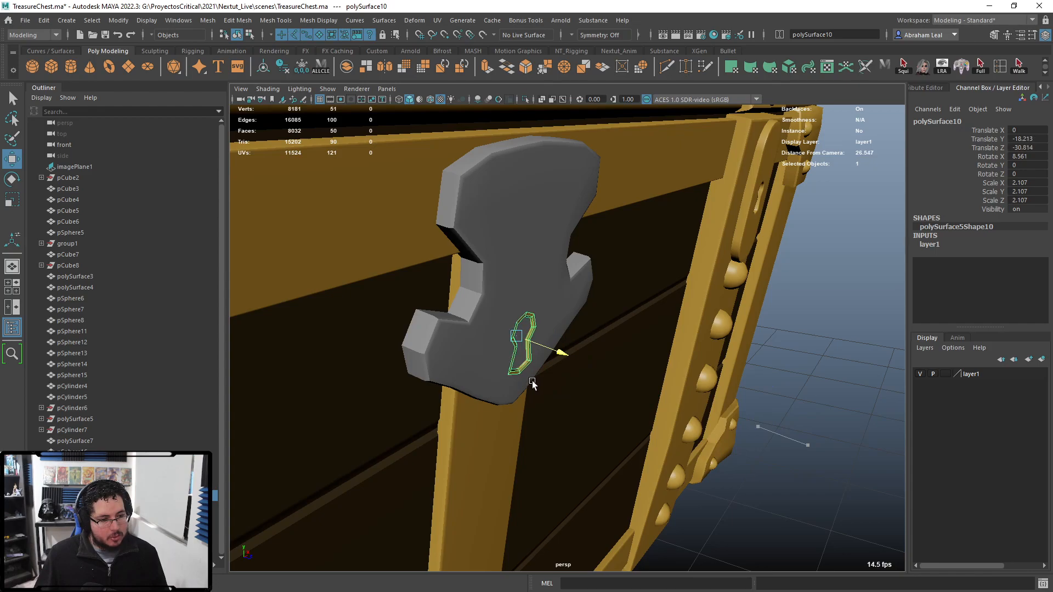
{"action": "left_click_drag", "start_coordinate": [512, 247], "coordinate": [512, 243]}
{"action": "left_click_drag", "start_coordinate": [512, 243], "coordinate": [461, 239], "text": "alt"}
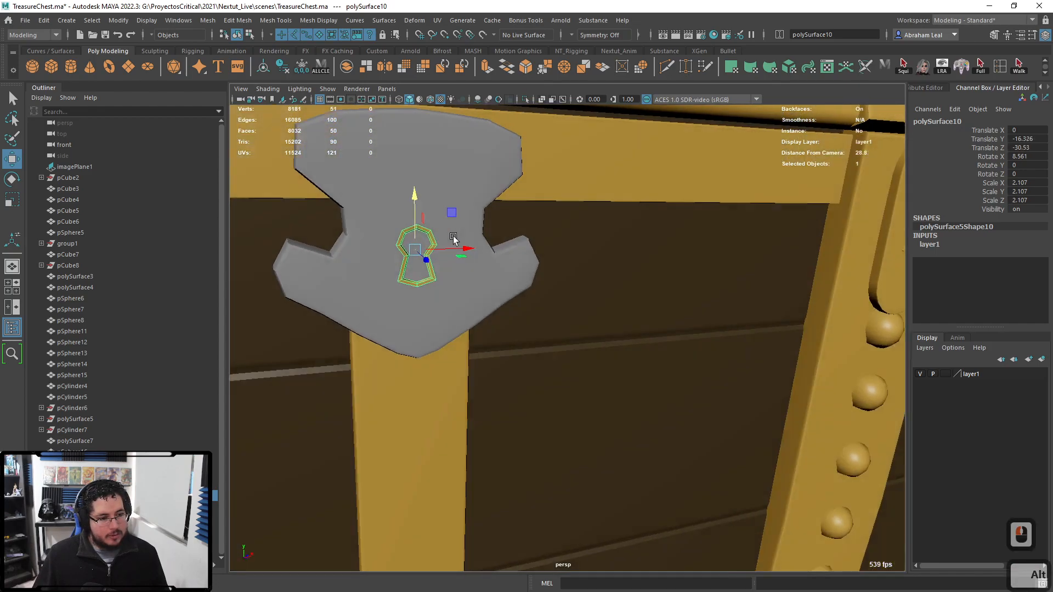
{"action": "middle_click_drag", "start_coordinate": [461, 240], "coordinate": [583, 338], "text": "alt"}
{"action": "right_click_drag", "start_coordinate": [583, 338], "coordinate": [390, 360], "text": "alt"}
{"action": "left_click_drag", "start_coordinate": [389, 360], "coordinate": [590, 438], "text": "alt"}
{"action": "right_click_drag", "start_coordinate": [590, 438], "coordinate": [706, 486], "text": "alt"}
{"action": "left_click_drag", "start_coordinate": [610, 380], "coordinate": [639, 357], "text": "alt"}
{"action": "middle_click_drag", "start_coordinate": [639, 357], "coordinate": [586, 399], "text": "alt"}
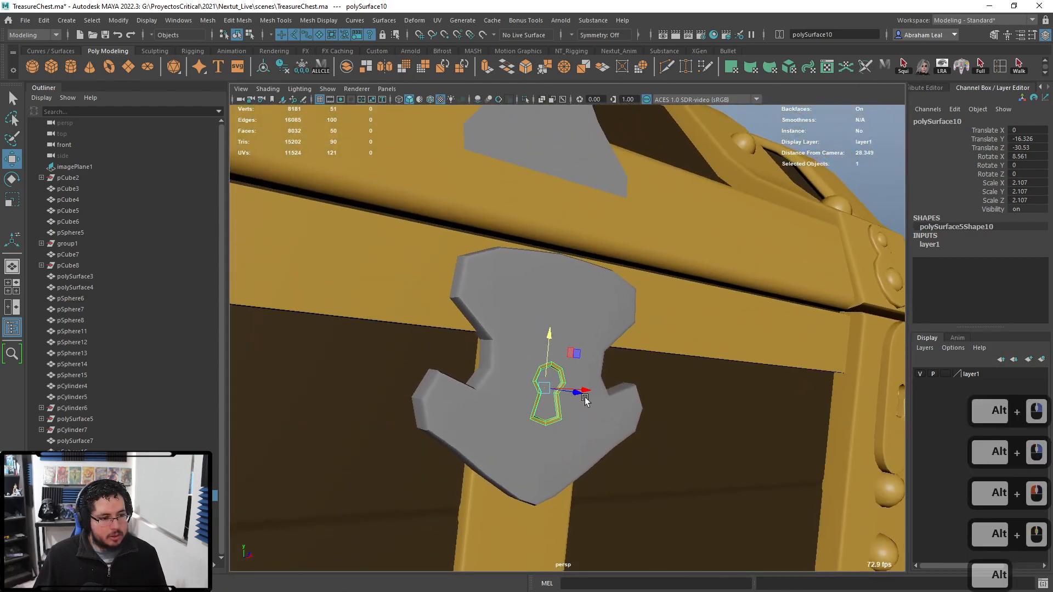
{"action": "right_click_drag", "start_coordinate": [586, 399], "coordinate": [609, 409], "text": "alt"}
- Fine-tune the keyhole's height and depth on the lower lock plate, comparing it with the plate's edge lines
{"action": "left_click_drag", "start_coordinate": [542, 345], "coordinate": [544, 336]}
{"action": "left_click", "coordinate": [520, 319]}
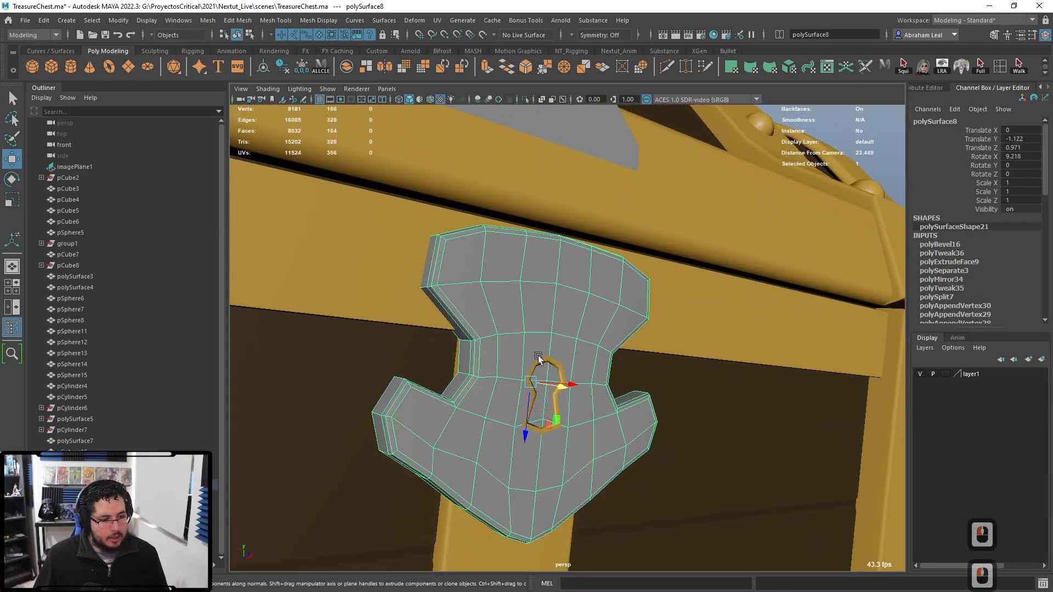
{"action": "left_click", "coordinate": [550, 364]}
{"action": "left_click_drag", "start_coordinate": [549, 366], "coordinate": [544, 362]}
{"action": "key", "text": "6"}
{"action": "left_click", "coordinate": [545, 411]}
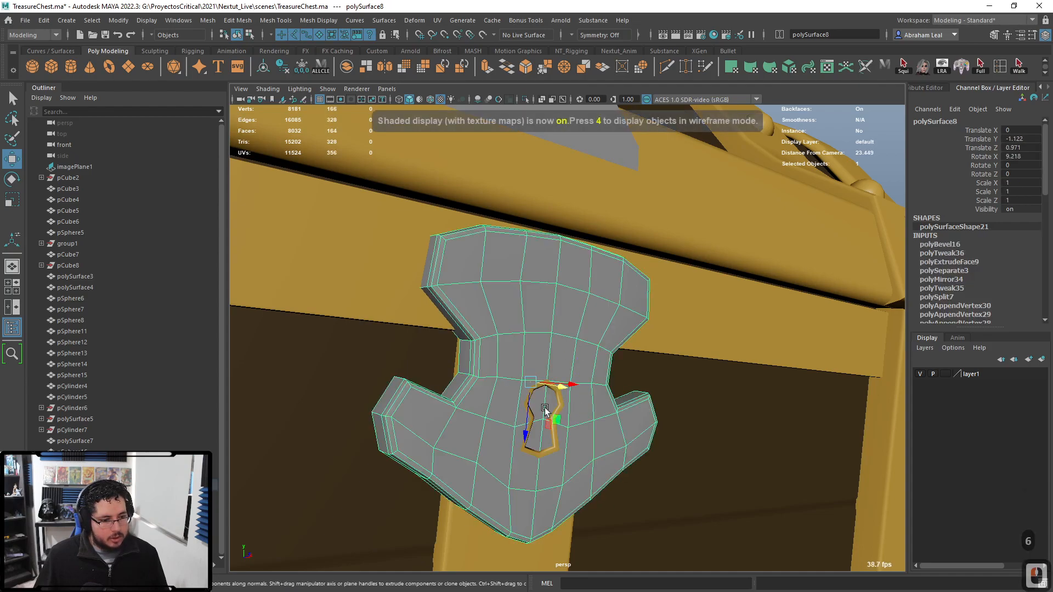
{"action": "left_click", "coordinate": [557, 400]}
{"action": "left_click_drag", "start_coordinate": [543, 359], "coordinate": [543, 370]}
- Lower the keyhole slightly on the lower lock plate and delete the four plate faces behind it
{"action": "left_click", "coordinate": [536, 384]}
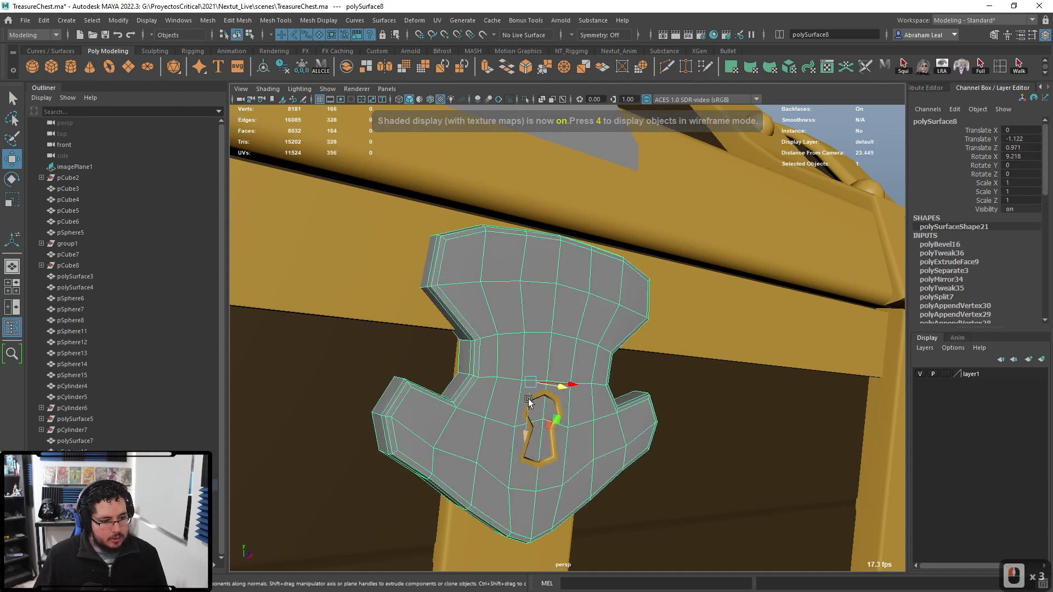
{"action": "middle_click_drag", "start_coordinate": [529, 404], "coordinate": [512, 357], "text": "alt"}
{"action": "right_click_drag", "start_coordinate": [512, 357], "coordinate": [541, 323], "text": "alt"}
{"action": "key", "text": "q"}
{"action": "left_click", "coordinate": [532, 345]}
{"action": "left_click", "coordinate": [487, 384], "text": "shift"}
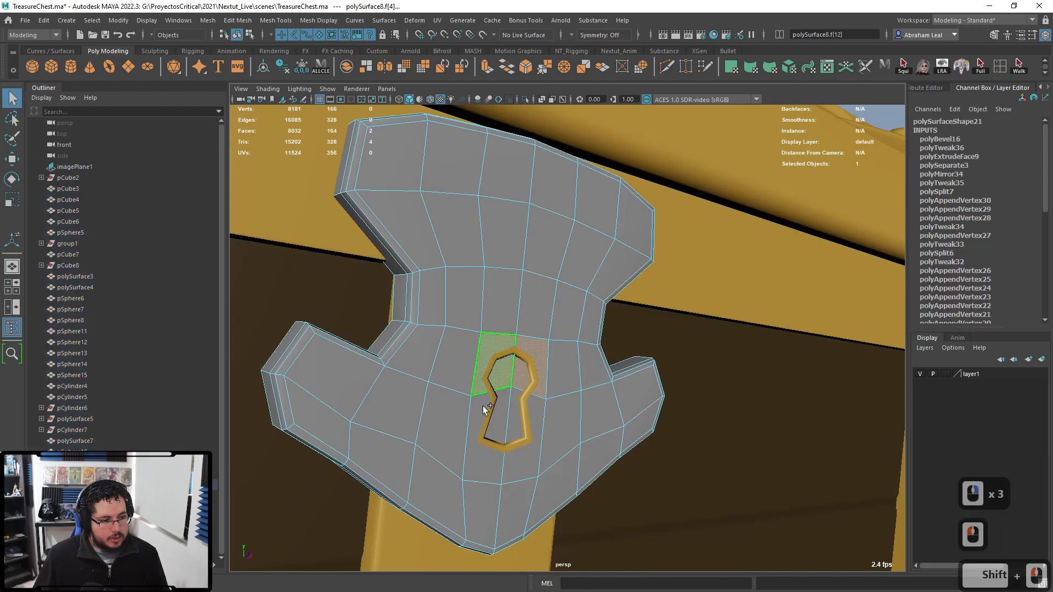
{"action": "left_click", "coordinate": [483, 457], "text": "shift"}
{"action": "key", "text": "Delete"}
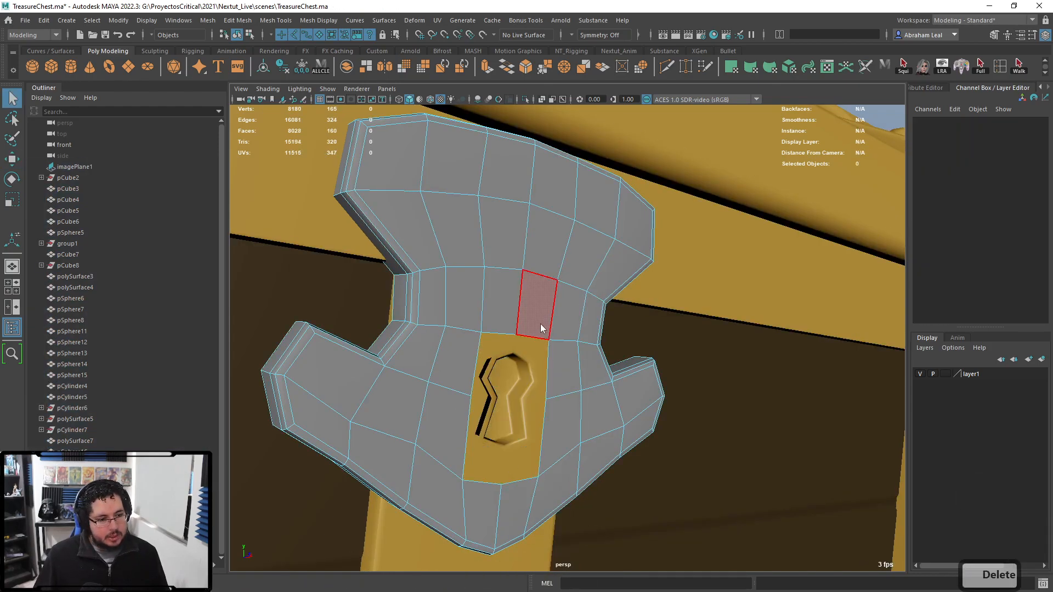
- Combine the lower lock plate and the keyhole into a single mesh
{"action": "right_click_drag", "start_coordinate": [540, 324], "coordinate": [597, 278]}
{"action": "left_click", "coordinate": [519, 365], "text": "shift"}
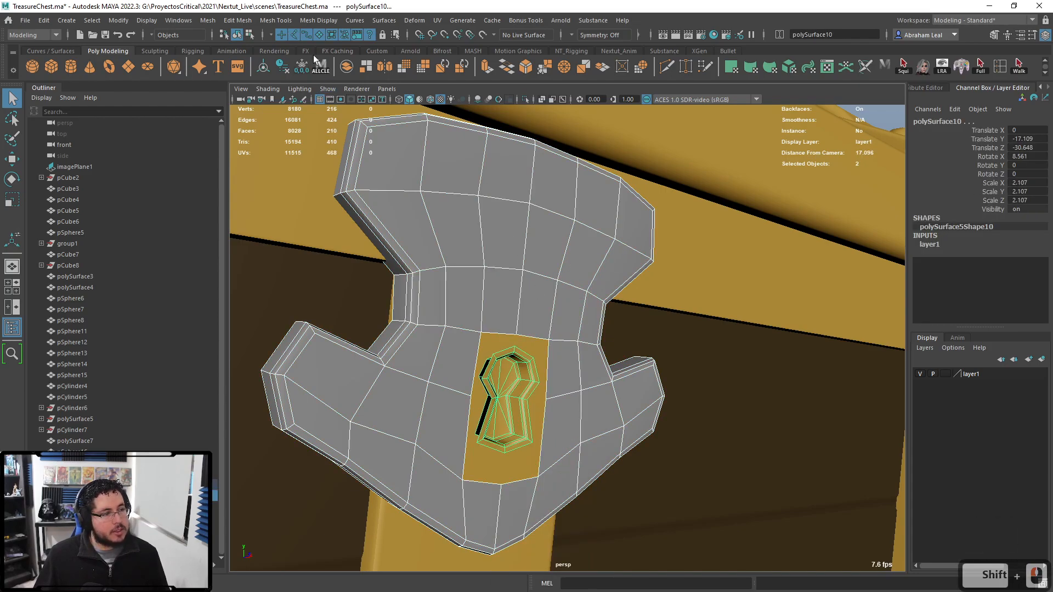
{"action": "left_click", "coordinate": [348, 63]}
- Try to bridge the whole border of the plate's opening to the keyhole's outer border at once
{"action": "middle_click_drag", "start_coordinate": [482, 327], "coordinate": [489, 286], "text": "alt"}
{"action": "right_click_drag", "start_coordinate": [489, 286], "coordinate": [511, 261], "text": "alt"}
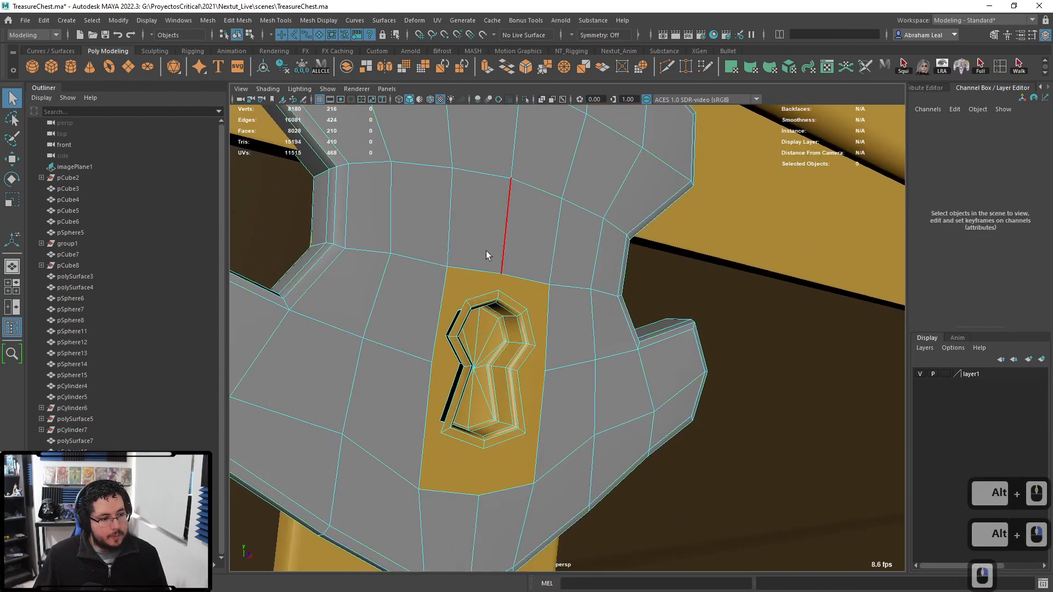
{"action": "left_click", "coordinate": [474, 262]}
{"action": "double_click", "coordinate": [481, 295], "text": "shift"}
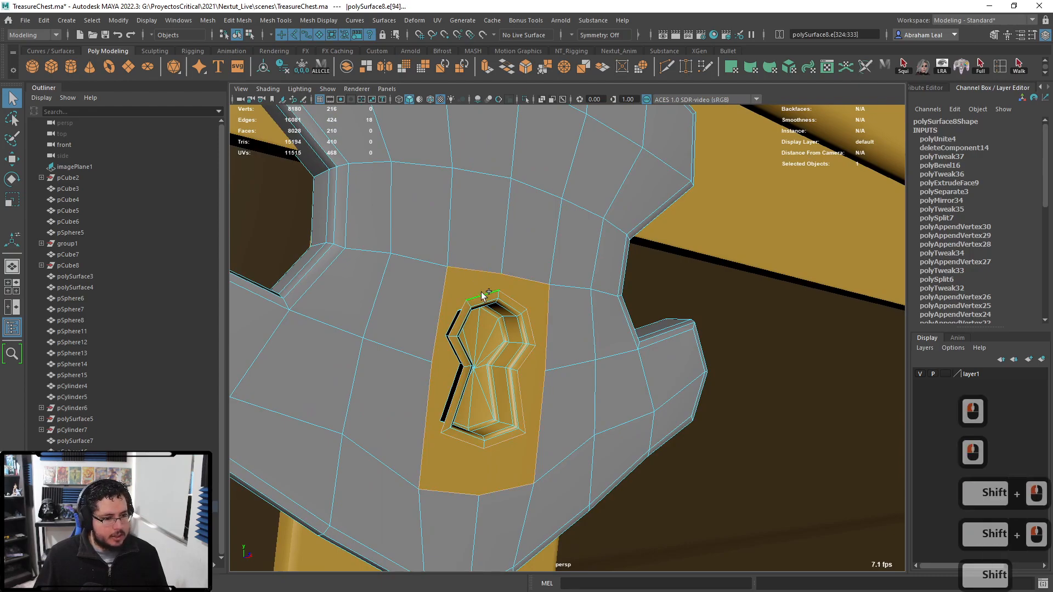
{"action": "left_click", "coordinate": [505, 66]}
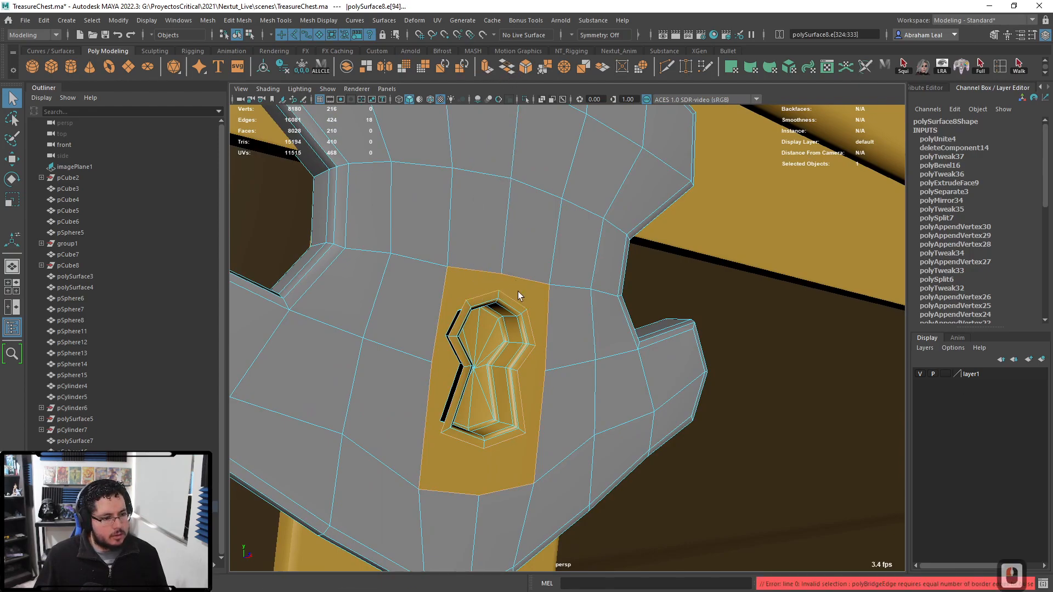
- Try bridging a top edge of the plate's opening and then several side edges to the keyhole border
{"action": "left_click", "coordinate": [466, 268]}
{"action": "left_click", "coordinate": [522, 282], "text": "shift"}
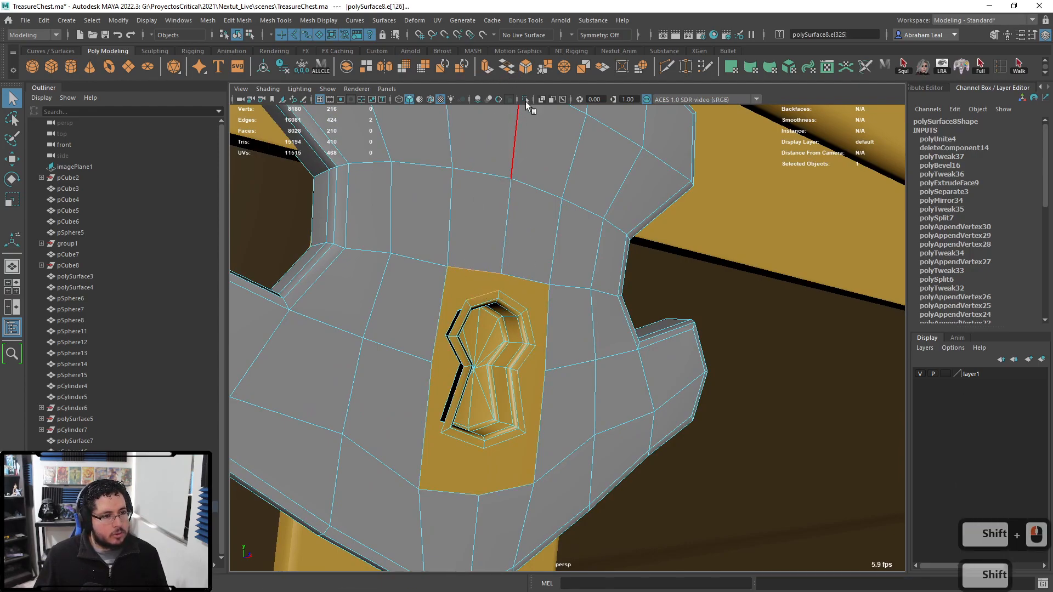
{"action": "key", "text": "g"}
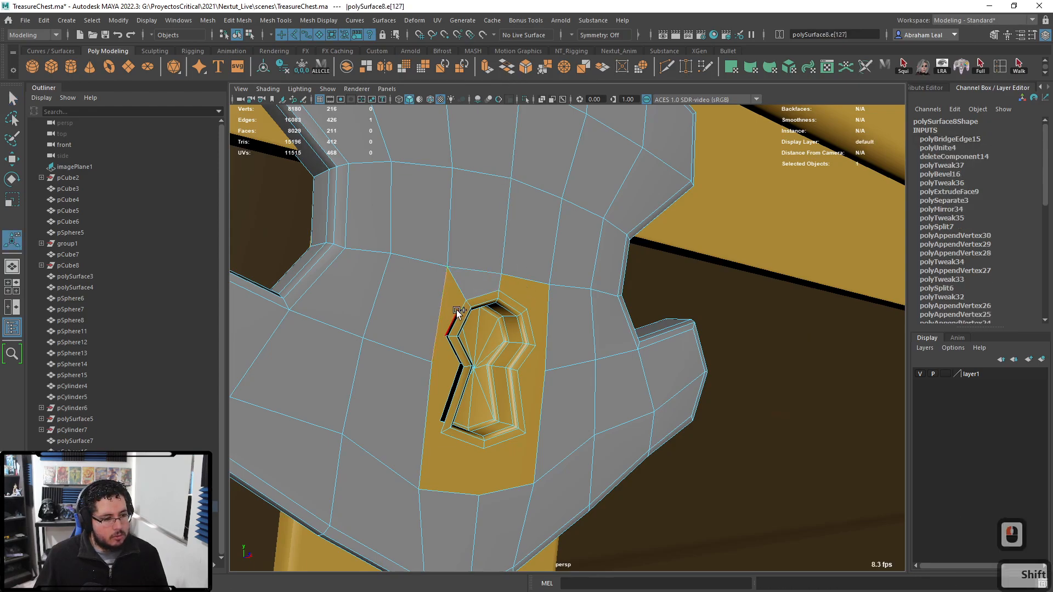
{"action": "left_click", "coordinate": [460, 316]}
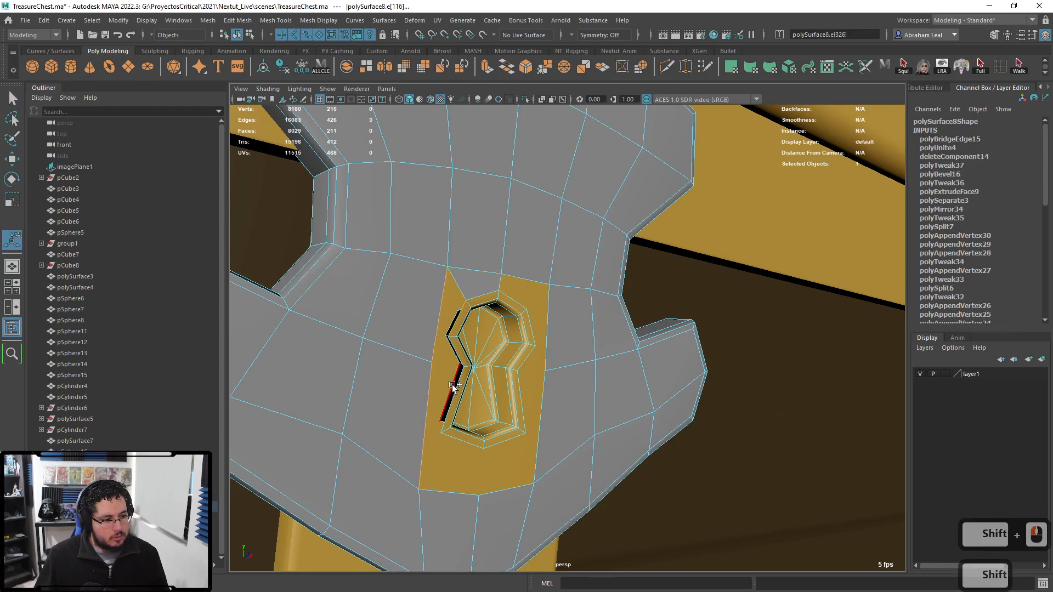
{"action": "left_click", "coordinate": [453, 505], "text": "shift"}
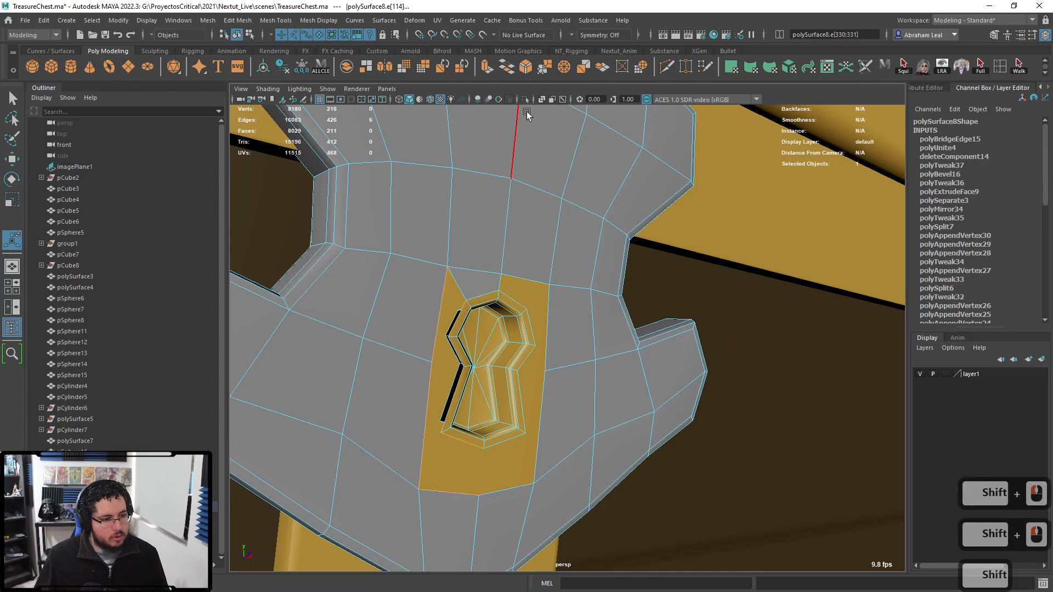
{"action": "left_click", "coordinate": [508, 67]}
- Try bridging the remaining edges of the opening to the keyhole's bottom and side, one pair at a time
{"action": "middle_click_drag", "start_coordinate": [509, 435], "coordinate": [503, 382], "text": "alt"}
{"action": "left_click", "coordinate": [444, 438]}
{"action": "left_click", "coordinate": [477, 242], "text": "shift"}
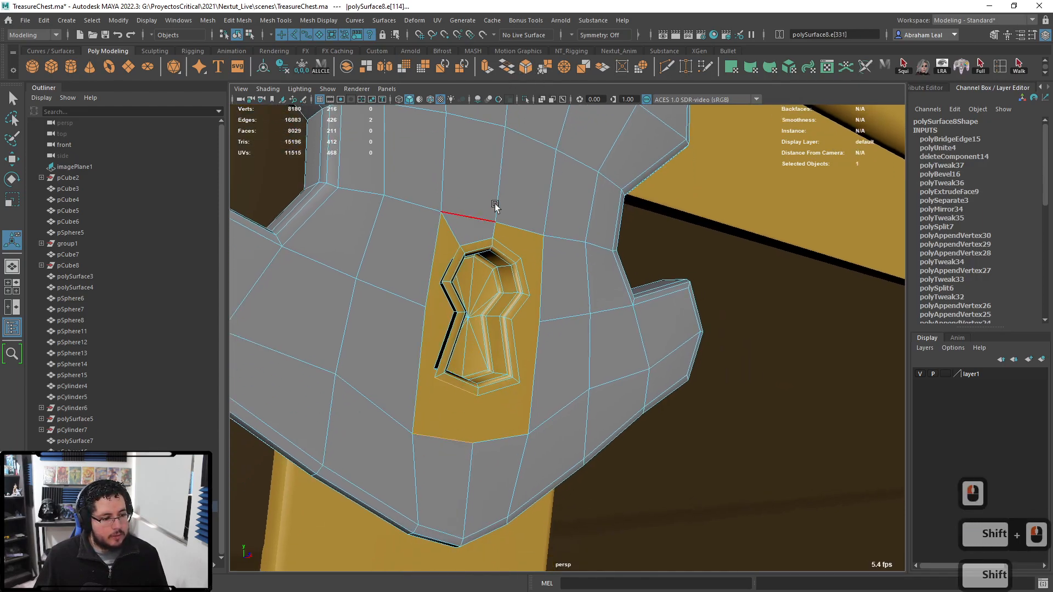
{"action": "left_click", "coordinate": [507, 67]}
{"action": "left_click", "coordinate": [419, 357]}
{"action": "left_click", "coordinate": [446, 346], "text": "shift"}
{"action": "left_click", "coordinate": [426, 279], "text": "shift"}
{"action": "key", "text": "g"}
{"action": "left_click", "coordinate": [430, 257]}
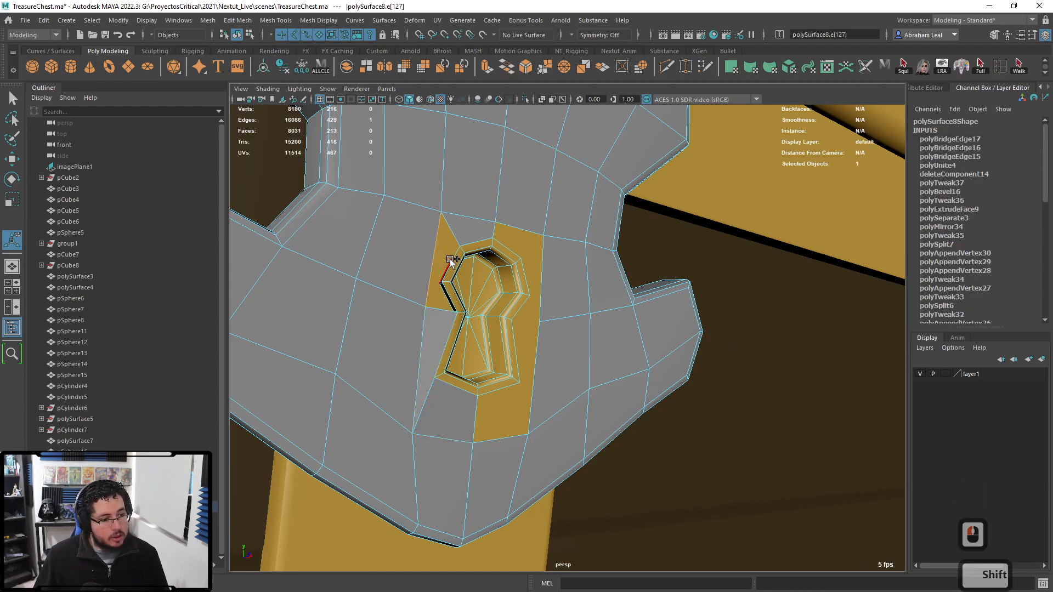
{"action": "left_click", "coordinate": [454, 263], "text": "shift"}
{"action": "key", "text": "g"}
- Undo the bridges between the plate's opening and the keyhole
{"action": "left_click_drag", "start_coordinate": [473, 328], "coordinate": [509, 311], "text": "alt"}
{"action": "key", "text": "ctrl+z"}
{"action": "key", "text": "ctrl+z"}
{"action": "key", "text": "ctrl+z"}
{"action": "key", "text": "ctrl+z"}
{"action": "key", "text": "ctrl+z"}
{"action": "key", "text": "ctrl+z"}
{"action": "key", "text": "ctrl+z"}
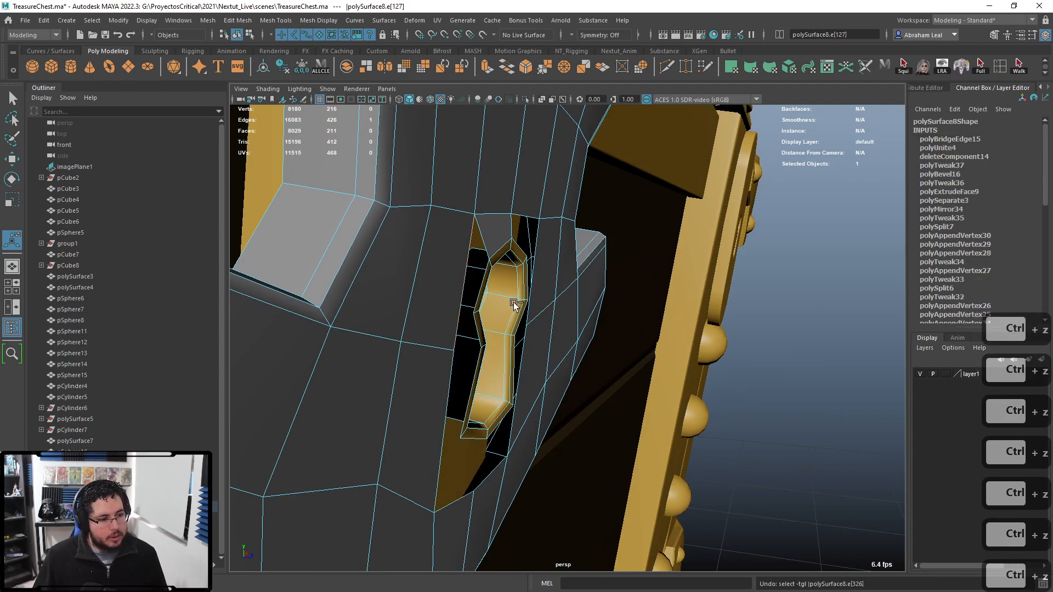
{"action": "key", "text": "ctrl+z"}
- Select the keyhole's border edges and adjust their position relative to the plate's surface
{"action": "right_click_drag", "start_coordinate": [501, 280], "coordinate": [489, 319]}
{"action": "double_click", "coordinate": [489, 320]}
{"action": "left_click_drag", "start_coordinate": [489, 320], "coordinate": [555, 370], "text": "alt"}
{"action": "key", "text": "w"}
{"action": "left_click_drag", "start_coordinate": [556, 370], "coordinate": [438, 348], "text": "alt"}
{"action": "middle_click_drag", "start_coordinate": [437, 348], "coordinate": [482, 357], "text": "alt"}
{"action": "left_click_drag", "start_coordinate": [482, 356], "coordinate": [546, 297], "text": "alt"}
- Bridge the two upper edges of the plate's opening to the keyhole's top border edges
{"action": "right_click_drag", "start_coordinate": [546, 296], "coordinate": [556, 265]}
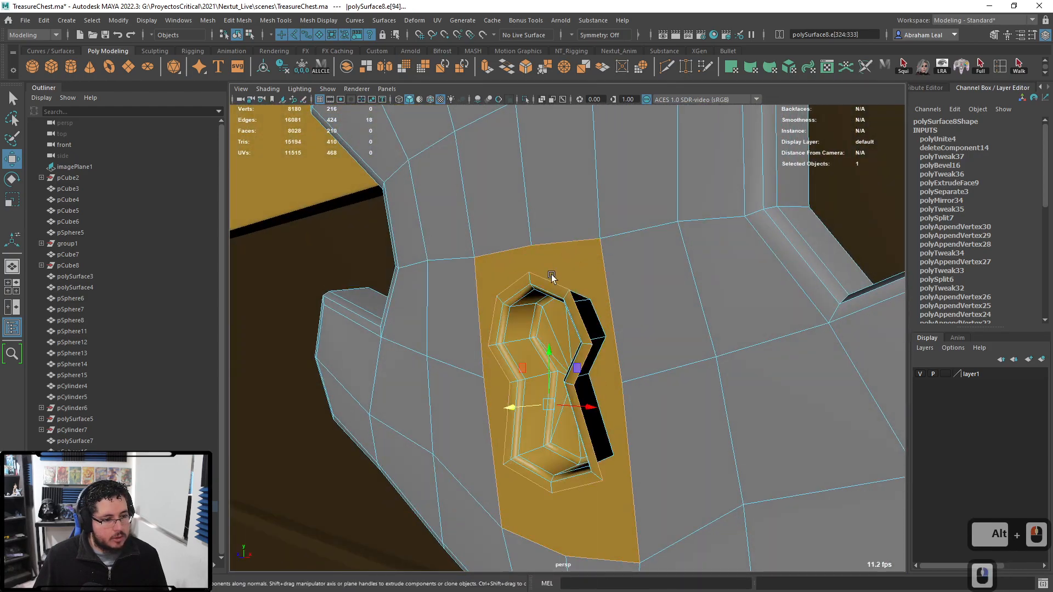
{"action": "left_click", "coordinate": [558, 278]}
{"action": "left_click", "coordinate": [562, 239], "text": "shift"}
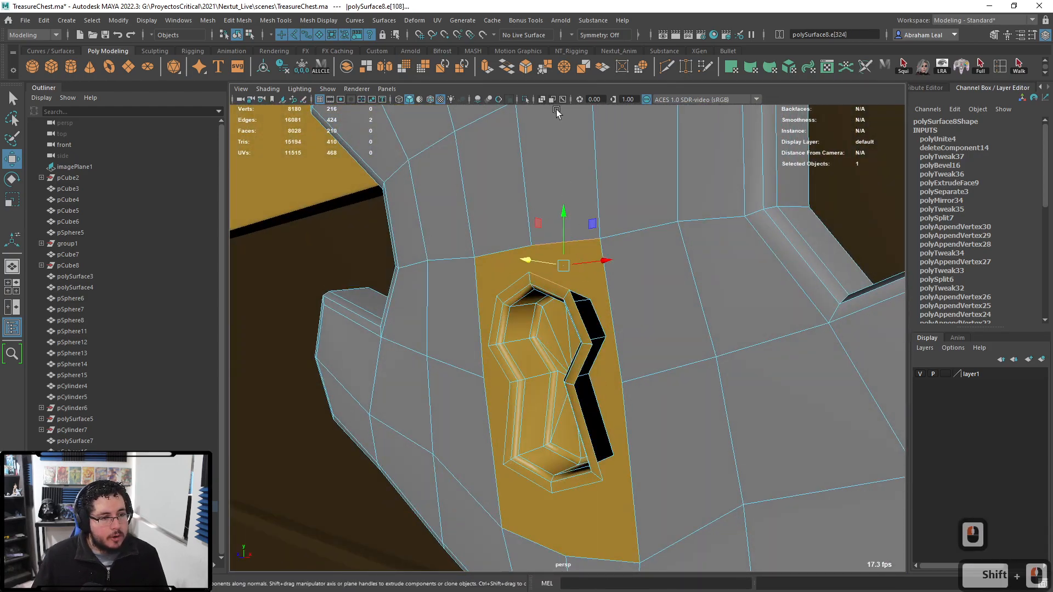
{"action": "left_click", "coordinate": [524, 69]}
{"action": "left_click", "coordinate": [502, 290]}
{"action": "left_click", "coordinate": [495, 248], "text": "shift"}
{"action": "key", "text": "g"}
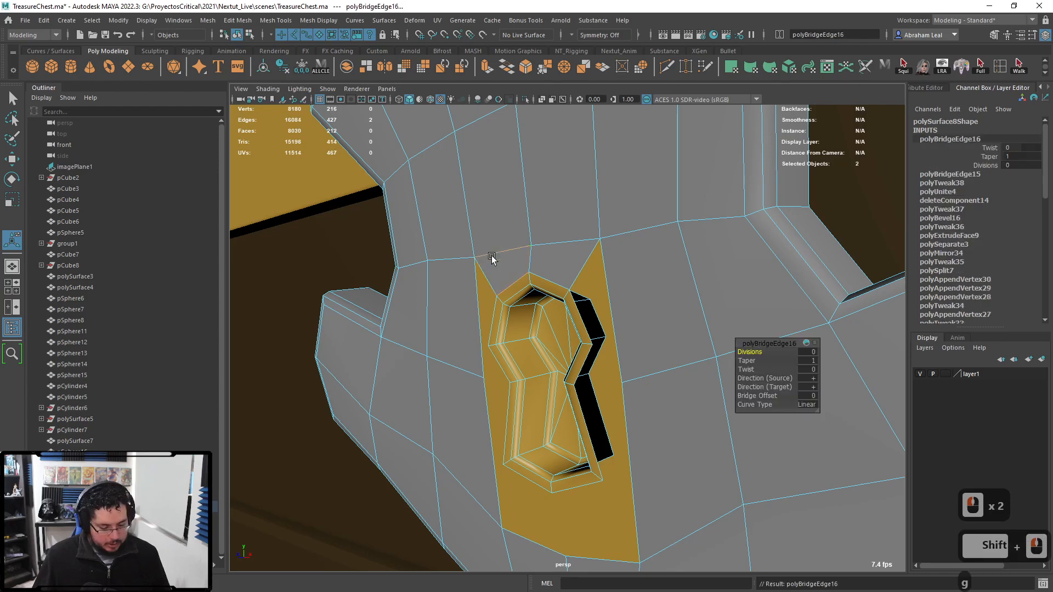
- Bridge the upper and lower edges on one side of the opening to the adjacent keyhole border edges
{"action": "left_click", "coordinate": [491, 321]}
{"action": "left_click", "coordinate": [481, 322], "text": "shift"}
{"action": "key", "text": "g"}
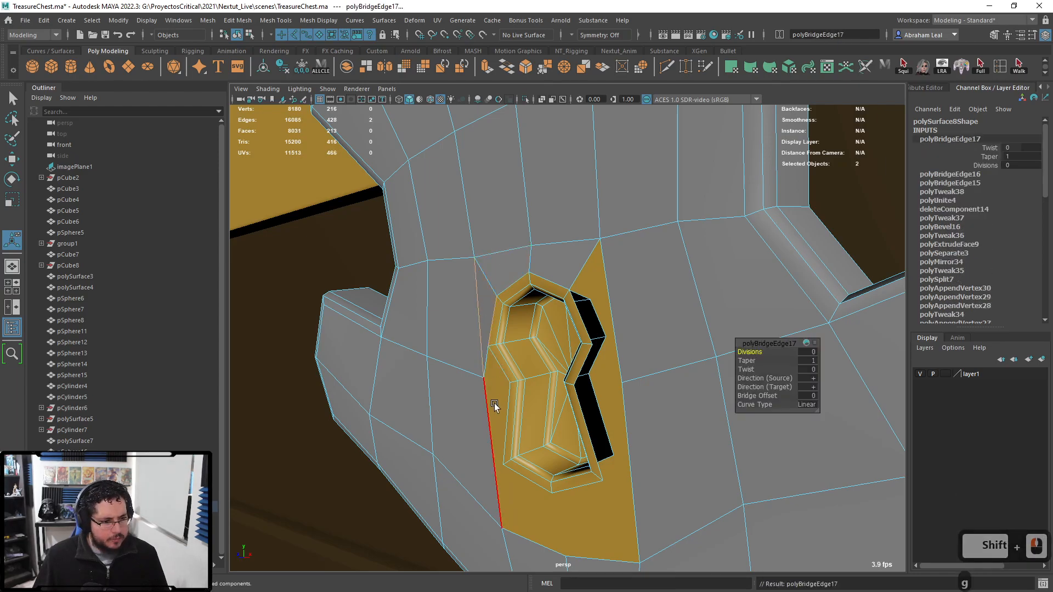
{"action": "left_click", "coordinate": [507, 417]}
{"action": "key", "text": "g"}
- Bridge the keyhole's two bottom border edges to the lower edges of the plate's opening
{"action": "left_click", "coordinate": [526, 475]}
{"action": "left_click", "coordinate": [523, 537], "text": "shift"}
{"action": "key", "text": "g"}
{"action": "left_click", "coordinate": [574, 488]}
{"action": "left_click", "coordinate": [588, 559], "text": "shift"}
{"action": "key", "text": "g"}
- Bridge the lower and upper edges on the opening's remaining side to the keyhole border
{"action": "left_click", "coordinate": [589, 433]}
{"action": "left_click", "coordinate": [624, 416], "text": "shift"}
{"action": "key", "text": "g"}
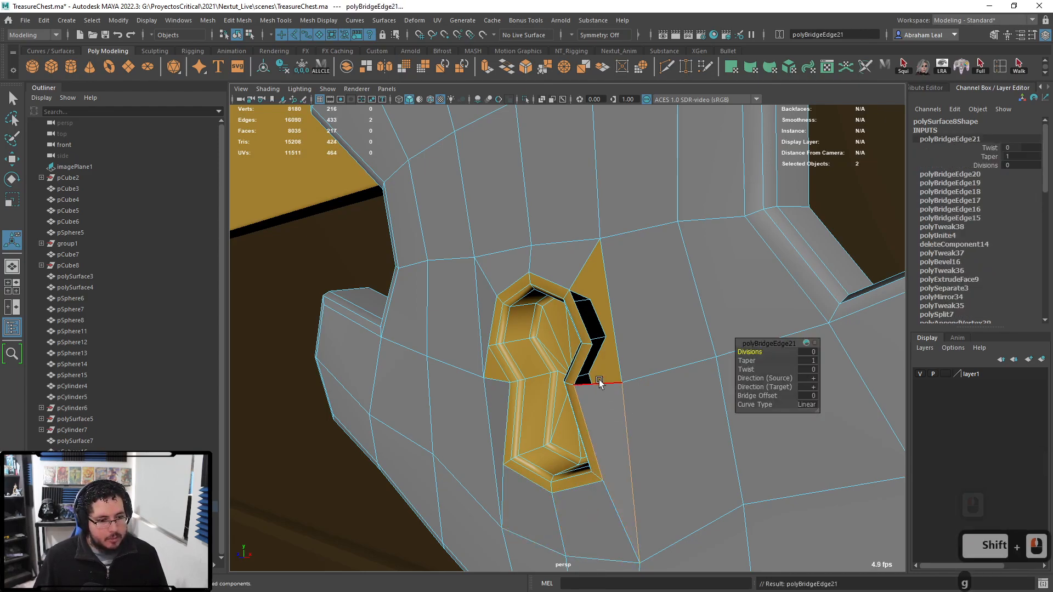
{"action": "left_click", "coordinate": [608, 301]}
{"action": "left_click", "coordinate": [594, 347], "text": "shift"}
{"action": "key", "text": "g"}
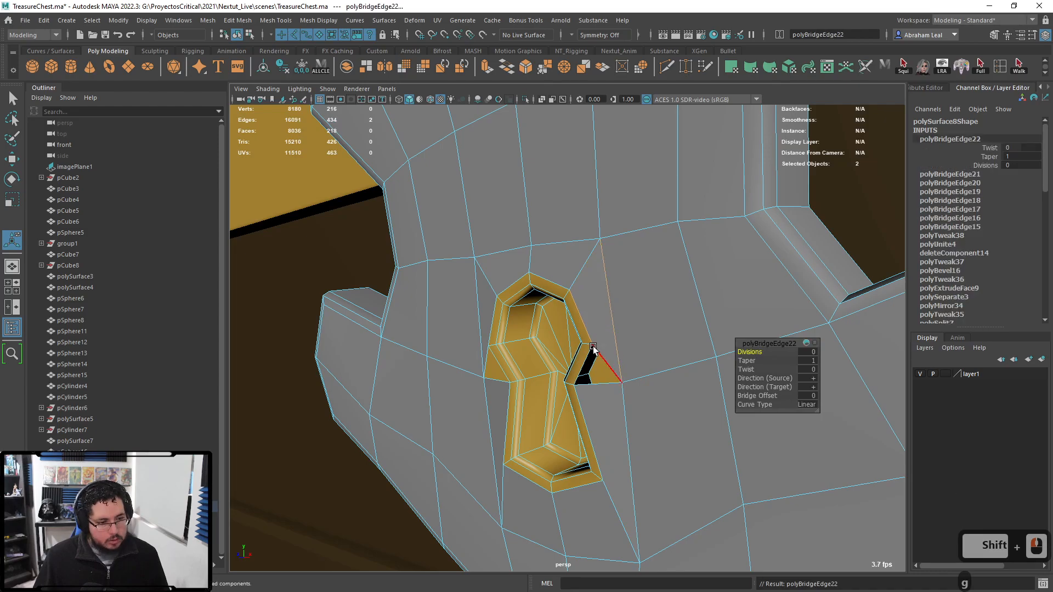
- Close the two triangular gaps beside the keyhole's narrow waist with Fill Hole
{"action": "left_click", "coordinate": [592, 369]}
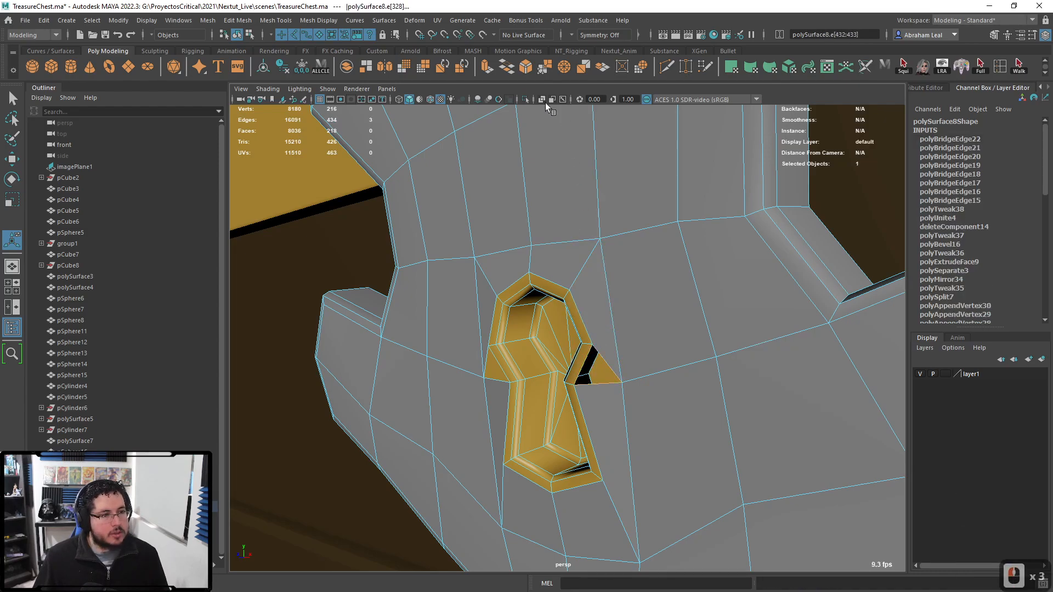
{"action": "left_click", "coordinate": [237, 20]}
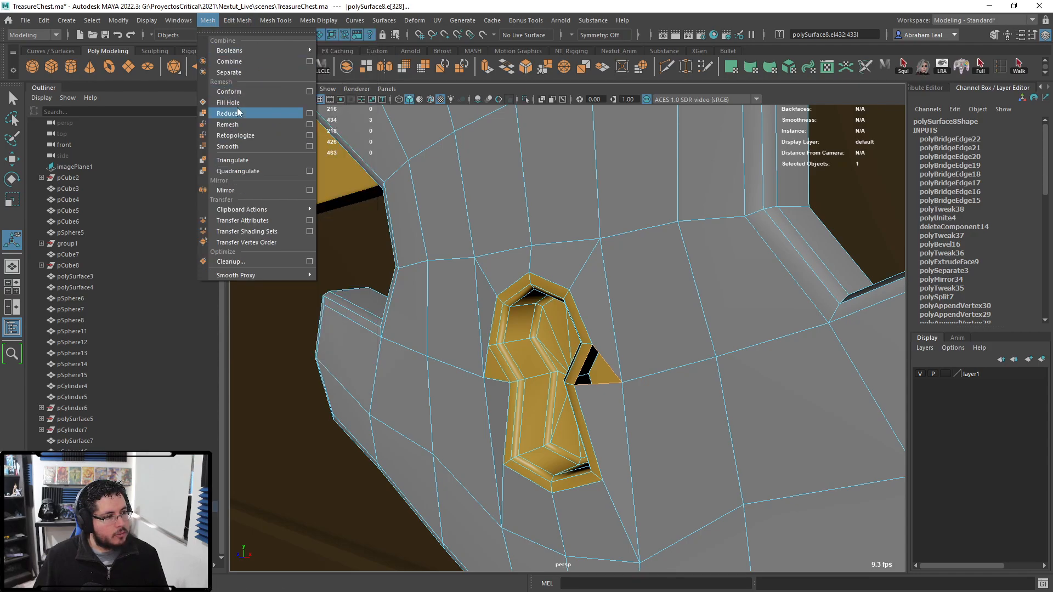
{"action": "left_click", "coordinate": [236, 104]}
{"action": "key", "text": "ctrl+z"}
{"action": "double_click", "coordinate": [584, 368]}
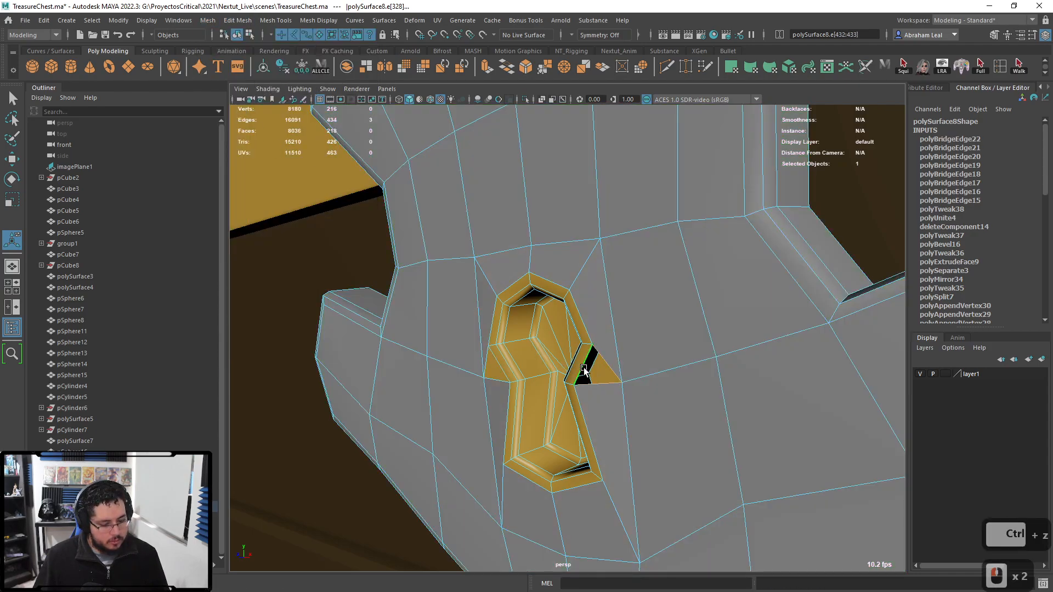
{"action": "key", "text": "g"}
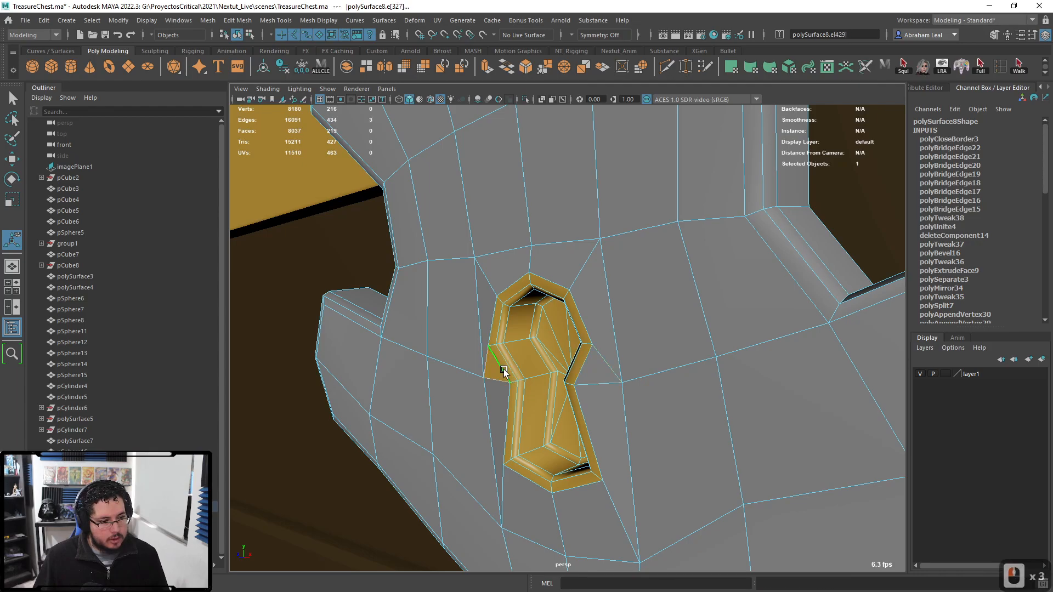
{"action": "key", "text": "g"}
- Return to object mode and soften the edge shading of the combined lower lock plate
{"action": "right_click_drag", "start_coordinate": [589, 215], "coordinate": [669, 517]}
{"action": "right_click_drag", "start_coordinate": [691, 439], "coordinate": [227, 380], "text": "alt"}
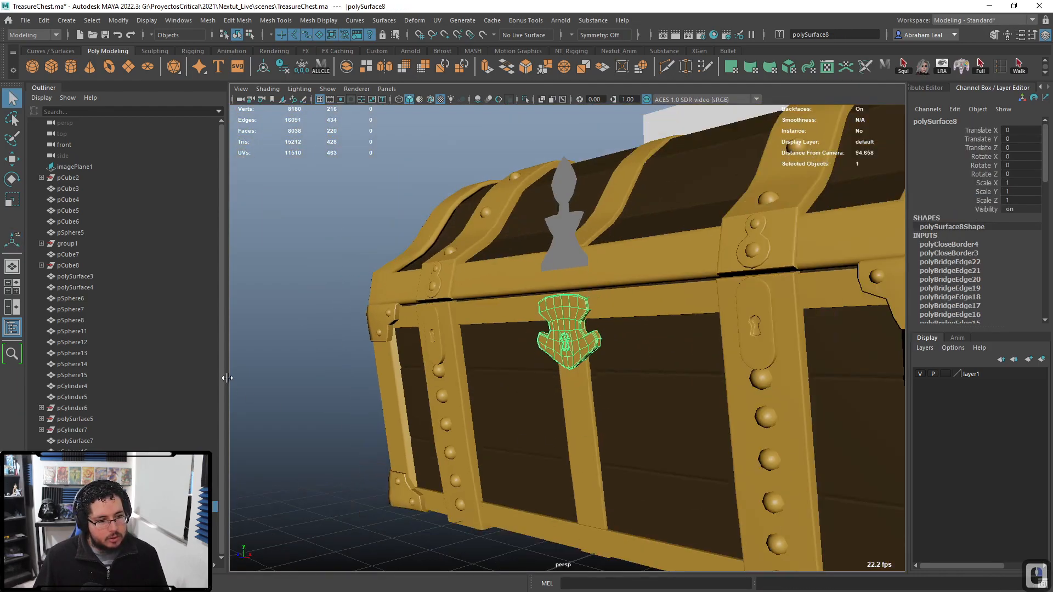
{"action": "left_click", "coordinate": [309, 347]}
{"action": "right_click_drag", "start_coordinate": [308, 348], "coordinate": [541, 361], "text": "alt"}
{"action": "left_click_drag", "start_coordinate": [541, 361], "coordinate": [562, 372], "text": "alt"}
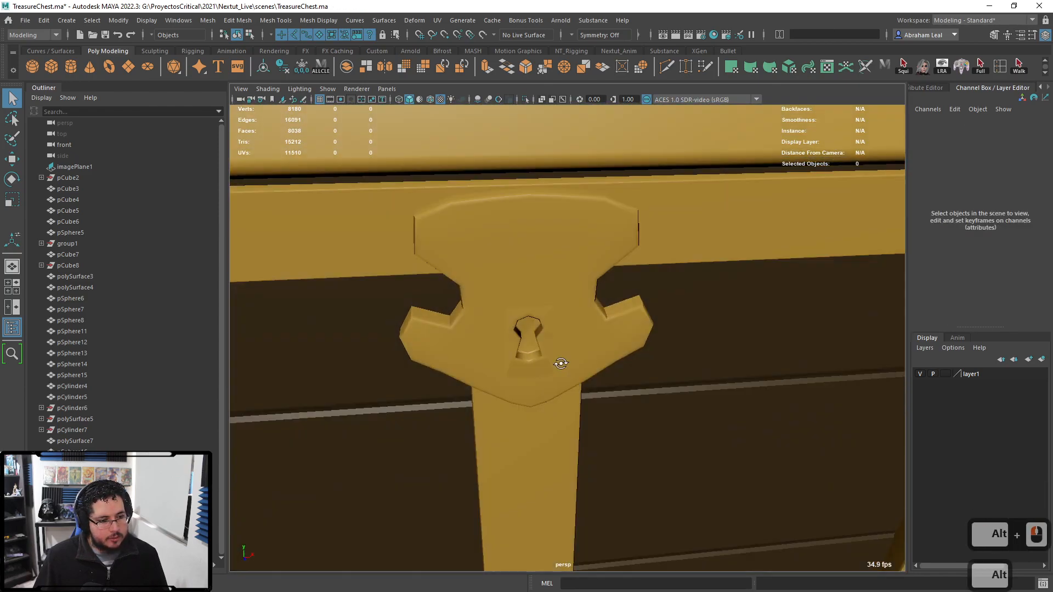
{"action": "right_click_drag", "start_coordinate": [562, 371], "coordinate": [552, 386], "text": "alt"}
{"action": "left_click_drag", "start_coordinate": [552, 386], "coordinate": [536, 334], "text": "alt"}
{"action": "left_click", "coordinate": [448, 343]}
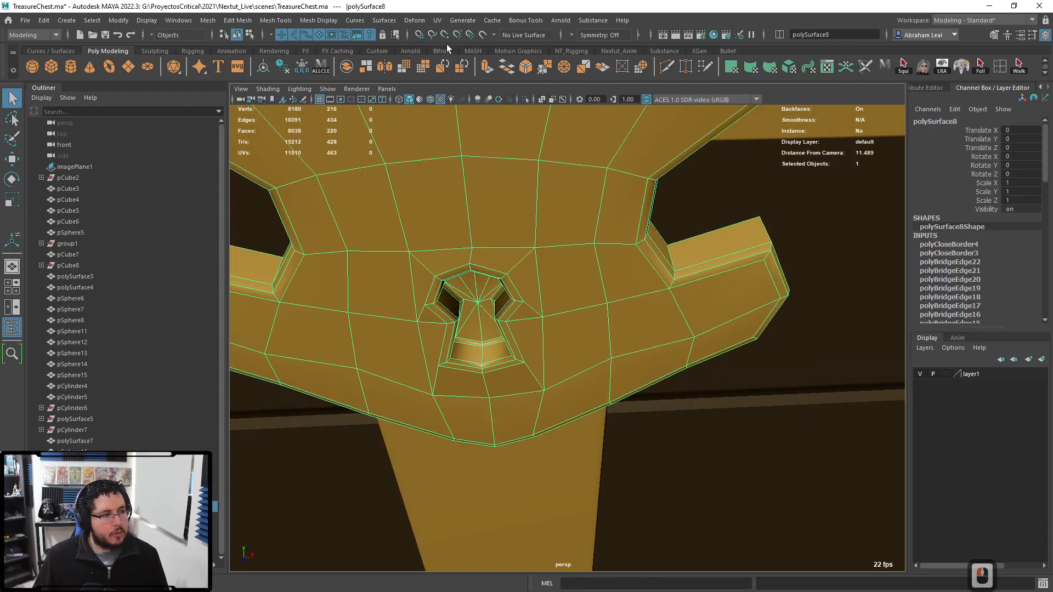
{"action": "left_click", "coordinate": [327, 21]}
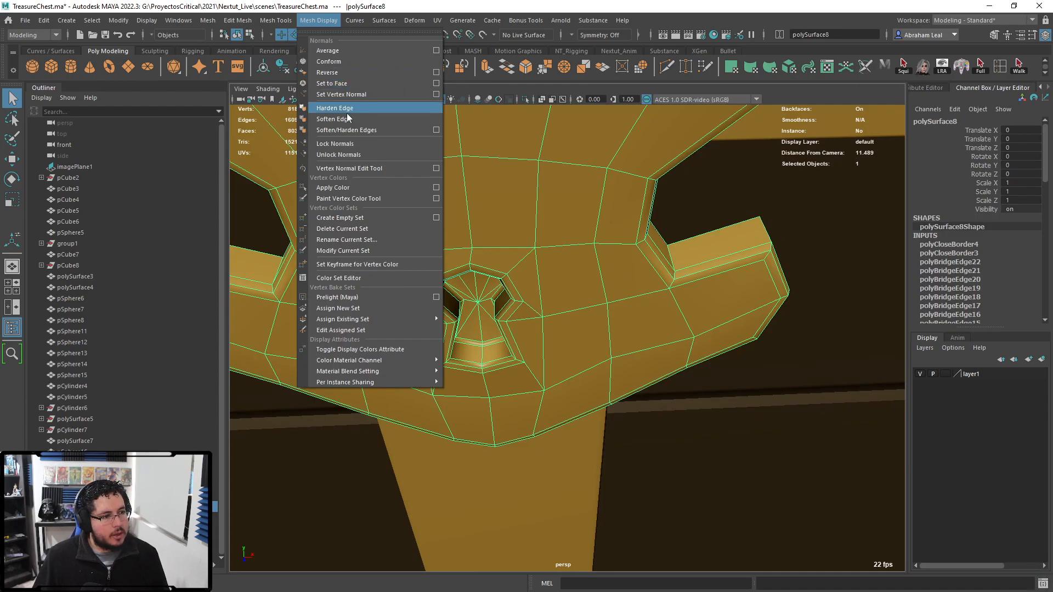
{"action": "left_click", "coordinate": [341, 131]}
- Examine the lower lock plate and its fitted keyhole on the chest's front
{"action": "right_click_drag", "start_coordinate": [344, 116], "coordinate": [597, 456], "text": "alt"}
{"action": "left_click", "coordinate": [628, 501]}
{"action": "right_click_drag", "start_coordinate": [627, 502], "coordinate": [707, 447], "text": "alt"}
{"action": "left_click_drag", "start_coordinate": [708, 447], "coordinate": [678, 458], "text": "alt"}
{"action": "right_click_drag", "start_coordinate": [678, 458], "coordinate": [627, 399], "text": "alt"}
{"action": "left_click_drag", "start_coordinate": [626, 400], "coordinate": [587, 285], "text": "alt"}
{"action": "right_click_drag", "start_coordinate": [587, 285], "coordinate": [557, 262], "text": "alt"}
- Select the upper leaf-shaped lock plate, center its pivot and move it to about Translate Z 2.051
{"action": "left_click", "coordinate": [557, 262]}
{"action": "right_click_drag", "start_coordinate": [483, 236], "coordinate": [559, 278], "text": "alt"}
{"action": "left_click_drag", "start_coordinate": [559, 277], "coordinate": [635, 419], "text": "alt"}
{"action": "right_click_drag", "start_coordinate": [635, 418], "coordinate": [548, 351], "text": "alt"}
{"action": "middle_click_drag", "start_coordinate": [548, 351], "coordinate": [555, 373], "text": "alt"}
{"action": "left_click_drag", "start_coordinate": [554, 373], "coordinate": [497, 329], "text": "alt"}
{"action": "middle_click_drag", "start_coordinate": [496, 330], "coordinate": [478, 297], "text": "alt"}
{"action": "left_click_drag", "start_coordinate": [604, 341], "coordinate": [626, 315], "text": "alt"}
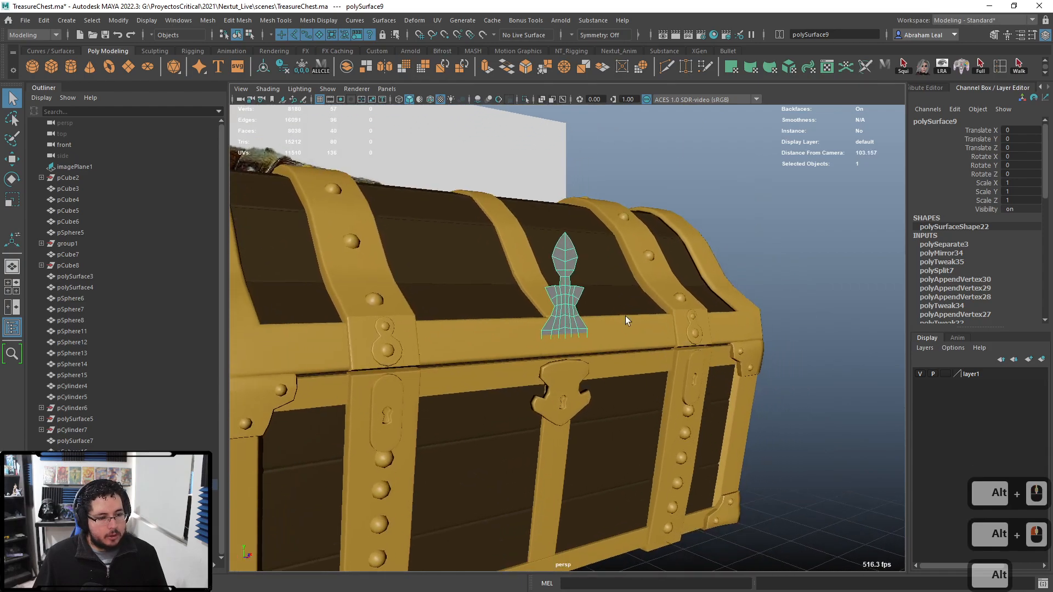
{"action": "right_click_drag", "start_coordinate": [626, 315], "coordinate": [680, 357], "text": "alt"}
{"action": "middle_click_drag", "start_coordinate": [680, 357], "coordinate": [666, 365], "text": "alt"}
{"action": "left_click_drag", "start_coordinate": [667, 365], "coordinate": [640, 355], "text": "alt"}
{"action": "key", "text": "w"}
{"action": "left_click_drag", "start_coordinate": [577, 257], "coordinate": [623, 348], "text": "alt"}
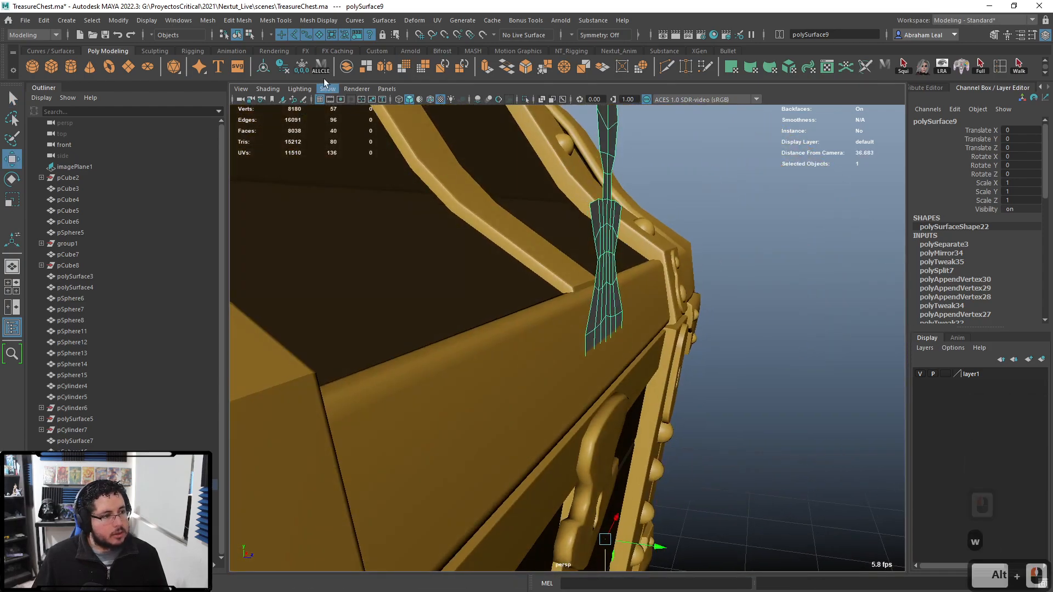
{"action": "left_click", "coordinate": [265, 68]}
{"action": "left_click_drag", "start_coordinate": [608, 250], "coordinate": [609, 288]}
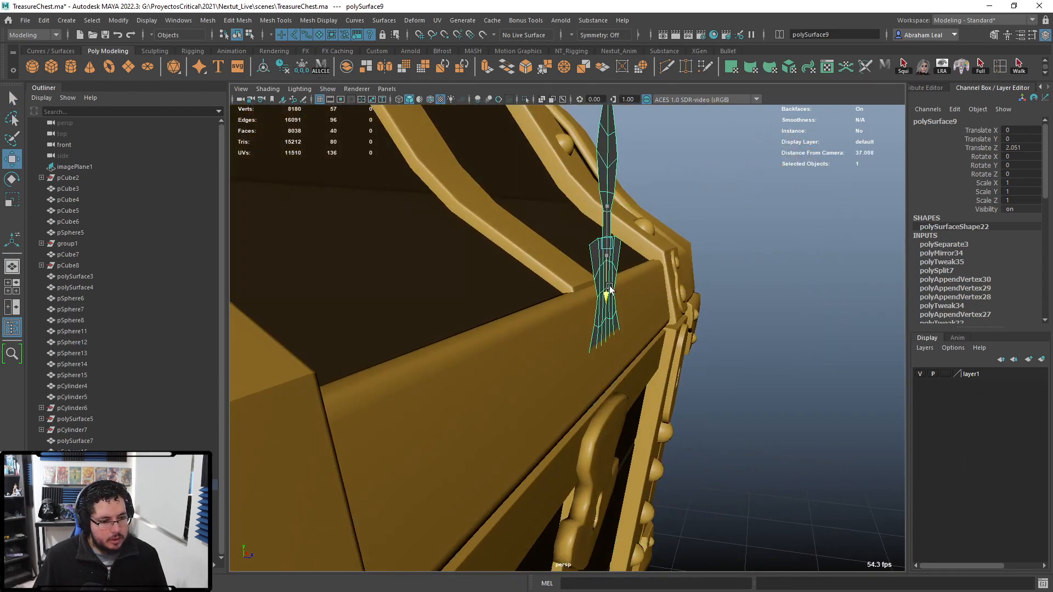
- Tilt the upper plate to about Rotate X -8.876 and position it at about Translate Y -0.853, Translate Z 2.147
{"action": "mouse_move", "coordinate": [657, 239]}
{"action": "left_mouse_down"}
{"action": "mouse_move", "coordinate": [674, 247]}
{"action": "mouse_move", "coordinate": [661, 268]}
{"action": "mouse_move", "coordinate": [675, 263]}
{"action": "mouse_move", "coordinate": [667, 231]}
{"action": "left_mouse_up"}
{"action": "key", "text": "e"}
{"action": "key", "text": "w"}
{"action": "middle_click_drag", "start_coordinate": [667, 233], "coordinate": [653, 235]}
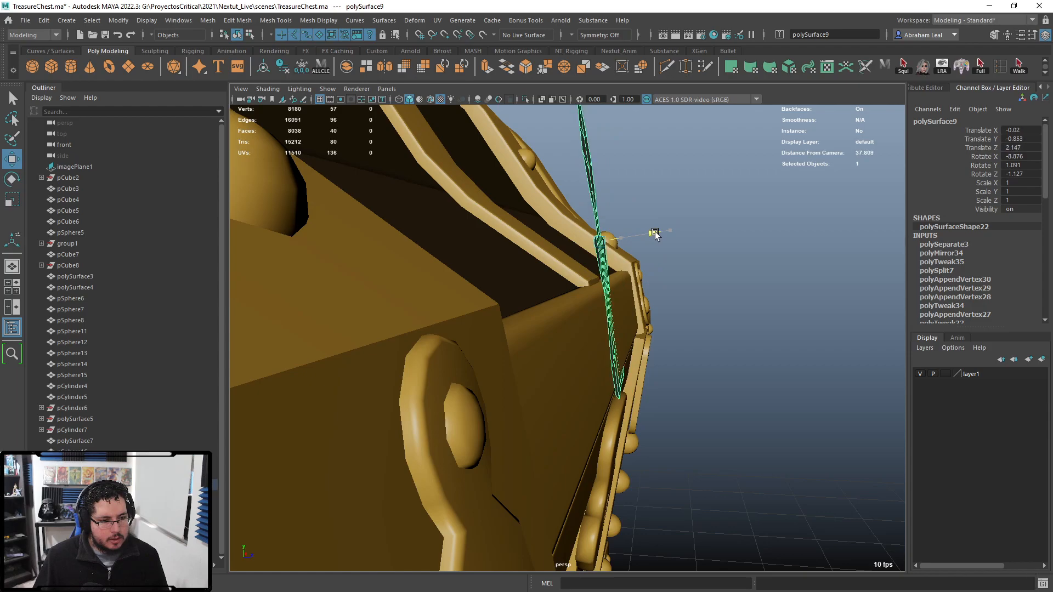
- Select the leaf-shaped upper part of the plate and rotate it back to follow the lid's slope
{"action": "left_click_drag", "start_coordinate": [609, 284], "coordinate": [565, 290], "text": "alt"}
{"action": "right_click_drag", "start_coordinate": [580, 264], "coordinate": [576, 234]}
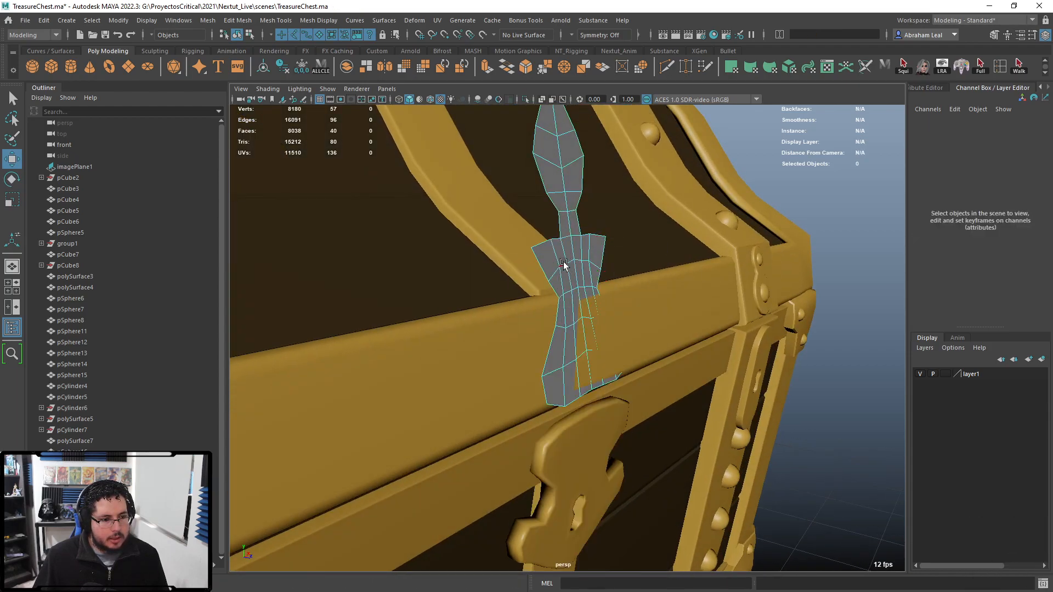
{"action": "left_click", "coordinate": [563, 264]}
{"action": "left_click_drag", "start_coordinate": [564, 264], "coordinate": [664, 143], "text": "alt"}
{"action": "left_click_drag", "start_coordinate": [569, 222], "coordinate": [653, 302]}
{"action": "left_click_drag", "start_coordinate": [600, 363], "coordinate": [601, 364], "text": "ctrl"}
{"action": "key", "text": "e"}
{"action": "left_click_drag", "start_coordinate": [617, 235], "coordinate": [547, 299]}
{"action": "key", "text": "w"}
{"action": "right_click_drag", "start_coordinate": [547, 299], "coordinate": [596, 330], "text": "alt"}
{"action": "left_click_drag", "start_coordinate": [595, 329], "coordinate": [610, 378], "text": "alt"}
- Select the edge row across the upper plate's bend and shift it near the lid's front rim
{"action": "right_click_drag", "start_coordinate": [601, 280], "coordinate": [610, 312]}
{"action": "left_click", "coordinate": [609, 341]}
{"action": "left_click_drag", "start_coordinate": [609, 340], "coordinate": [684, 328], "text": "alt"}
{"action": "key", "text": "ctrl+z"}
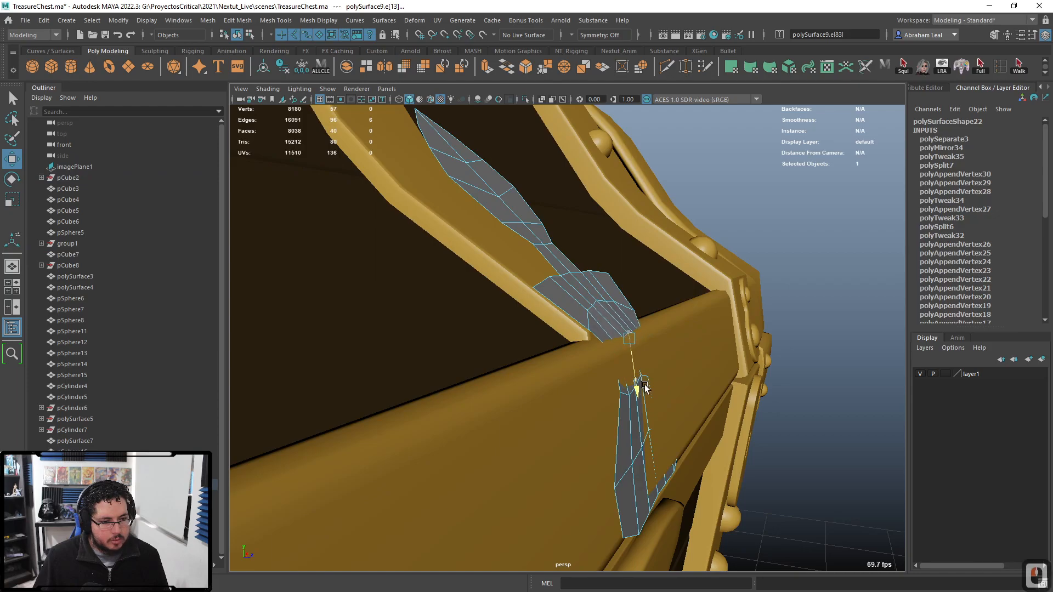
{"action": "left_click_drag", "start_coordinate": [674, 337], "coordinate": [651, 335], "text": "alt"}
{"action": "left_click_drag", "start_coordinate": [576, 270], "coordinate": [539, 234], "text": "alt"}
{"action": "right_click_drag", "start_coordinate": [545, 243], "coordinate": [585, 259]}
{"action": "key", "text": "ctrl+z"}
{"action": "key", "text": "ctrl+z"}
{"action": "left_click", "coordinate": [519, 240]}
{"action": "right_click_drag", "start_coordinate": [519, 240], "coordinate": [520, 270]}
{"action": "left_click_drag", "start_coordinate": [521, 269], "coordinate": [545, 207], "text": "alt"}
{"action": "left_click_drag", "start_coordinate": [641, 176], "coordinate": [569, 275]}
{"action": "key", "text": "ctrl+z"}
{"action": "key", "text": "ctrl+z"}
{"action": "key", "text": "ctrl+z"}
{"action": "key", "text": "ctrl+z"}
{"action": "key", "text": "ctrl+z"}
{"action": "key", "text": "ctrl+z"}
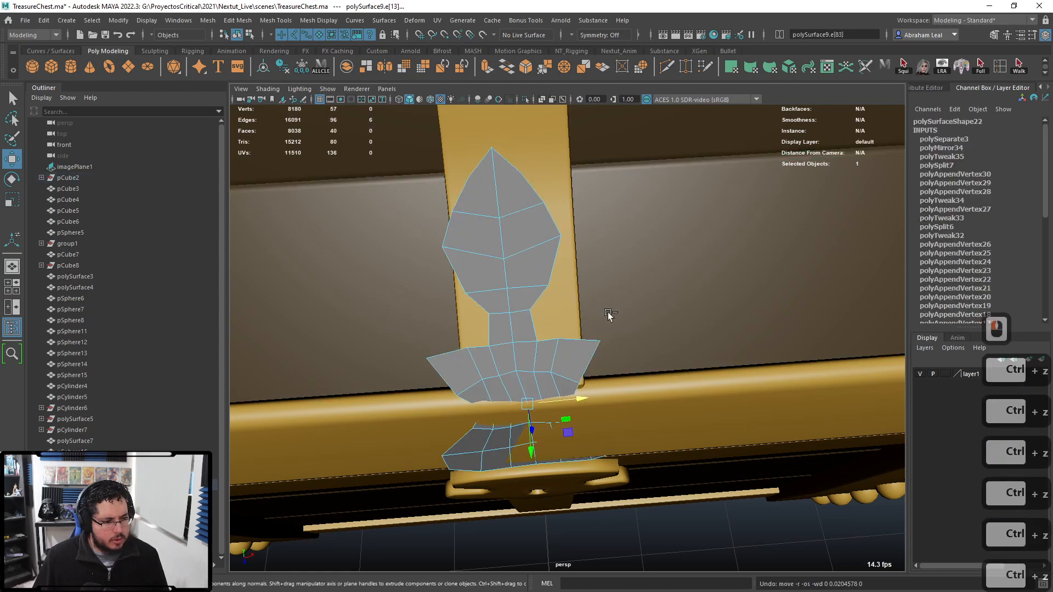
- Undo the last edge move, then reposition and slightly rotate the plate's leaf-shaped upper part to sit against the lid strap
{"action": "key", "text": "ctrl+z"}
{"action": "left_click_drag", "start_coordinate": [606, 313], "coordinate": [685, 334], "text": "alt"}
{"action": "left_click_drag", "start_coordinate": [675, 215], "coordinate": [539, 282], "text": "alt"}
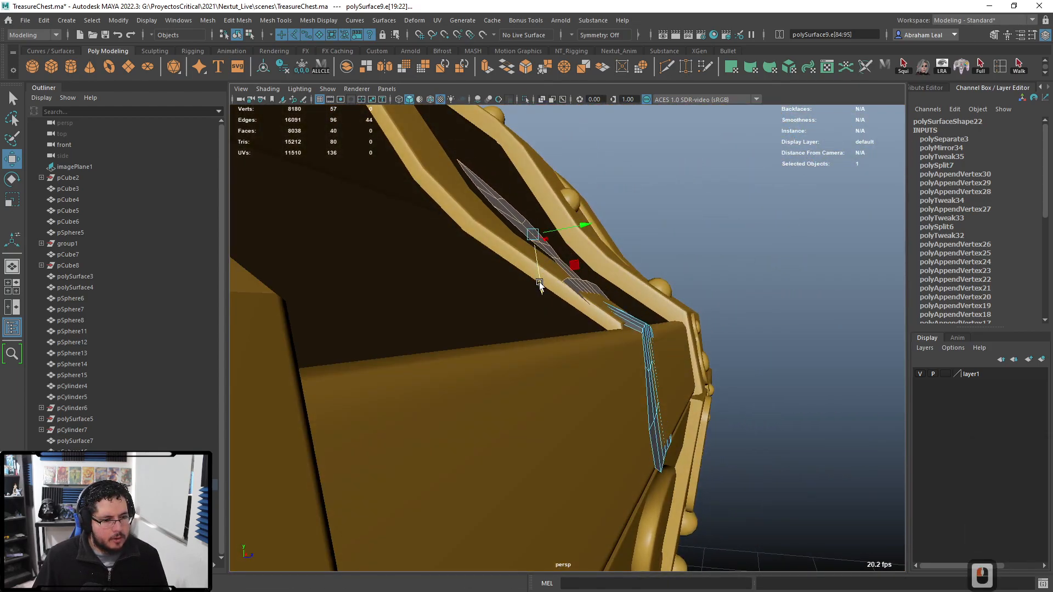
{"action": "left_click_drag", "start_coordinate": [582, 231], "coordinate": [599, 228]}
{"action": "left_click_drag", "start_coordinate": [557, 289], "coordinate": [559, 301]}
{"action": "left_click_drag", "start_coordinate": [601, 240], "coordinate": [603, 280]}
{"action": "key", "text": "e"}
{"action": "left_click_drag", "start_coordinate": [600, 239], "coordinate": [592, 235]}
{"action": "key", "text": "w"}
{"action": "left_click_drag", "start_coordinate": [564, 287], "coordinate": [565, 306]}
{"action": "left_click_drag", "start_coordinate": [611, 258], "coordinate": [513, 250]}
{"action": "mouse_move", "coordinate": [543, 301]}
{"action": "left_mouse_down"}
{"action": "mouse_move", "coordinate": [544, 289]}
{"action": "mouse_move", "coordinate": [618, 305]}
{"action": "mouse_move", "coordinate": [545, 300]}
{"action": "left_mouse_up"}
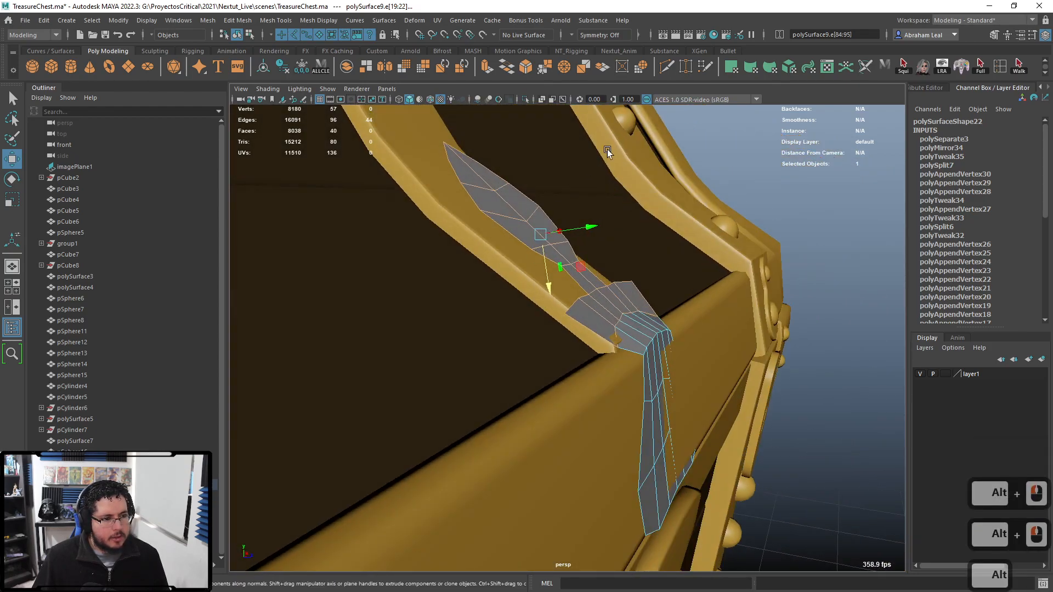
- Select the leaf faces of the upper plate and rotate them to follow the slope of the lid strap
{"action": "left_click_drag", "start_coordinate": [431, 247], "coordinate": [431, 276]}
{"action": "key", "text": "ctrl+z"}
{"action": "right_click_drag", "start_coordinate": [526, 219], "coordinate": [525, 243]}
{"action": "left_click_drag", "start_coordinate": [439, 256], "coordinate": [557, 266]}
{"action": "middle_click_drag", "start_coordinate": [557, 265], "coordinate": [585, 292], "text": "alt"}
{"action": "key", "text": "e"}
{"action": "left_click_drag", "start_coordinate": [595, 223], "coordinate": [571, 188]}
{"action": "key", "text": "q"}
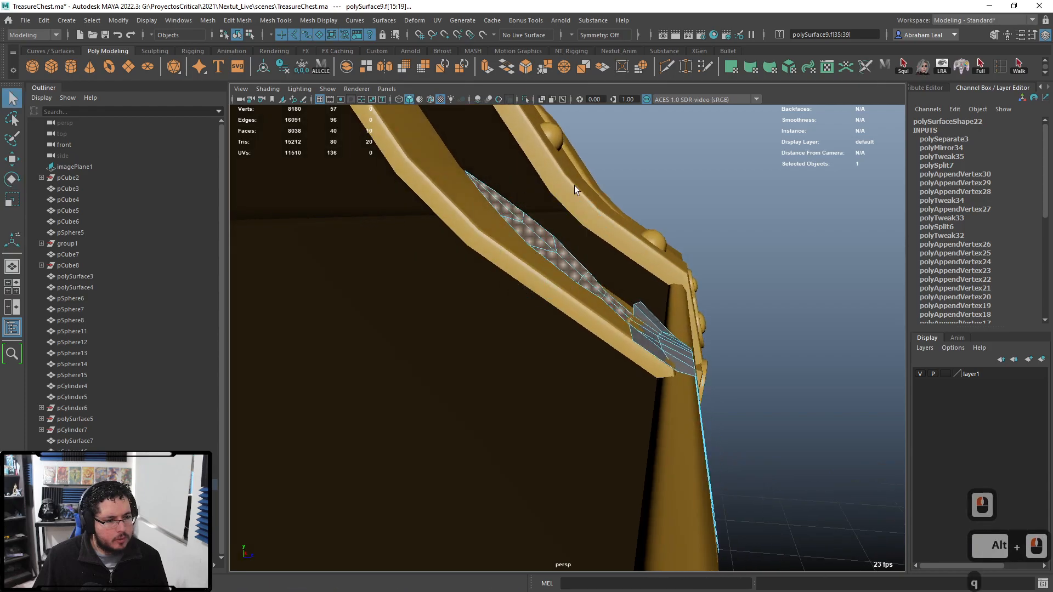
- Select the faces toward the leaf's tip and shift them closer to the curved lid strap
{"action": "left_click_drag", "start_coordinate": [494, 261], "coordinate": [549, 253]}
{"action": "key", "text": "w"}
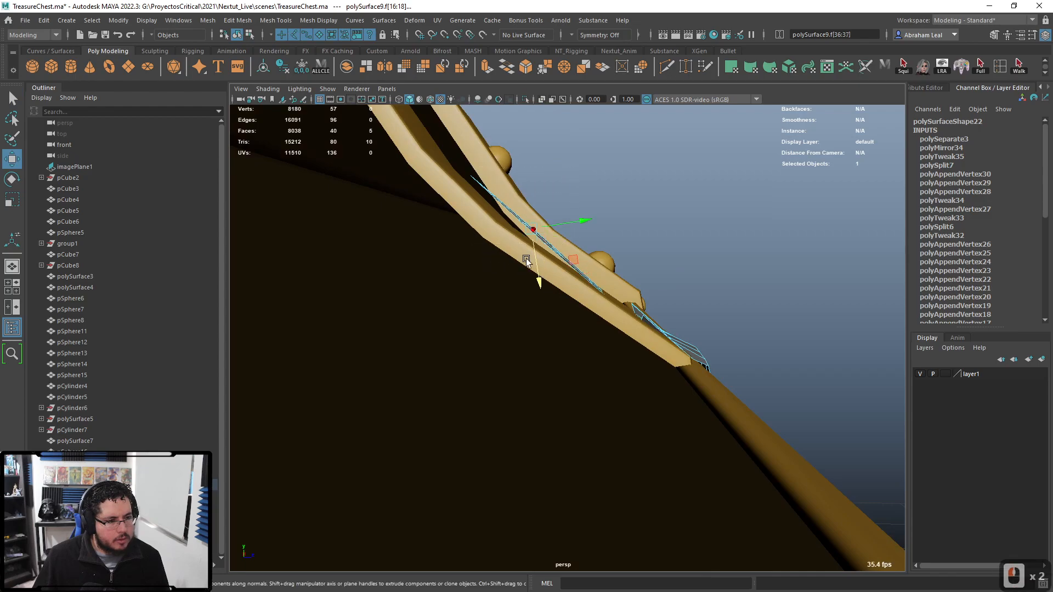
{"action": "left_click_drag", "start_coordinate": [532, 266], "coordinate": [536, 275]}
{"action": "left_click_drag", "start_coordinate": [479, 227], "coordinate": [494, 275], "text": "alt"}
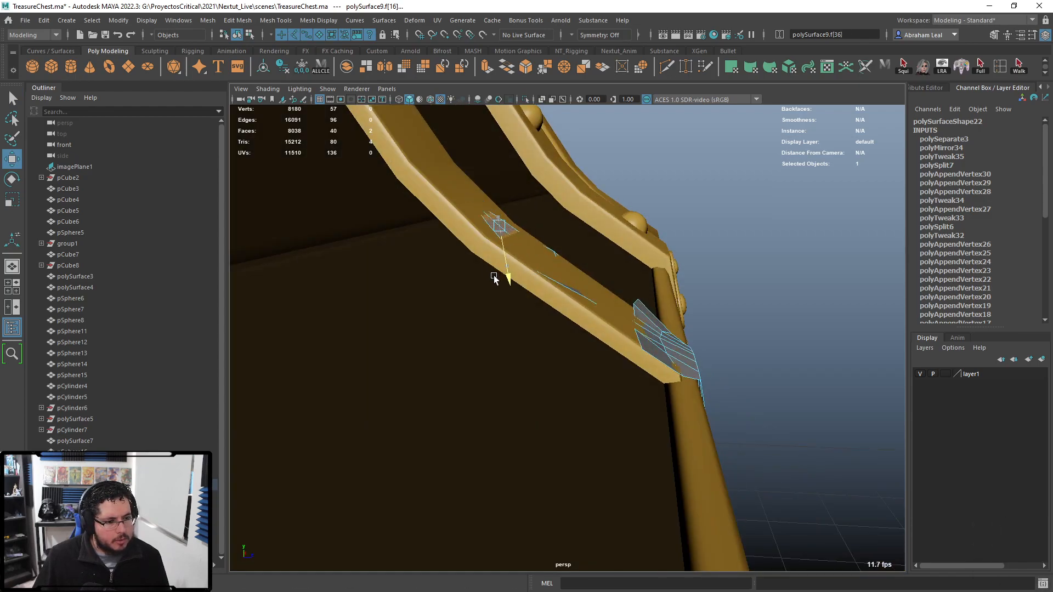
- Extrude the whole upper plate with Local Translate Z 0.425 to give it thickness
{"action": "right_click_drag", "start_coordinate": [722, 231], "coordinate": [724, 226]}
{"action": "left_click", "coordinate": [681, 353]}
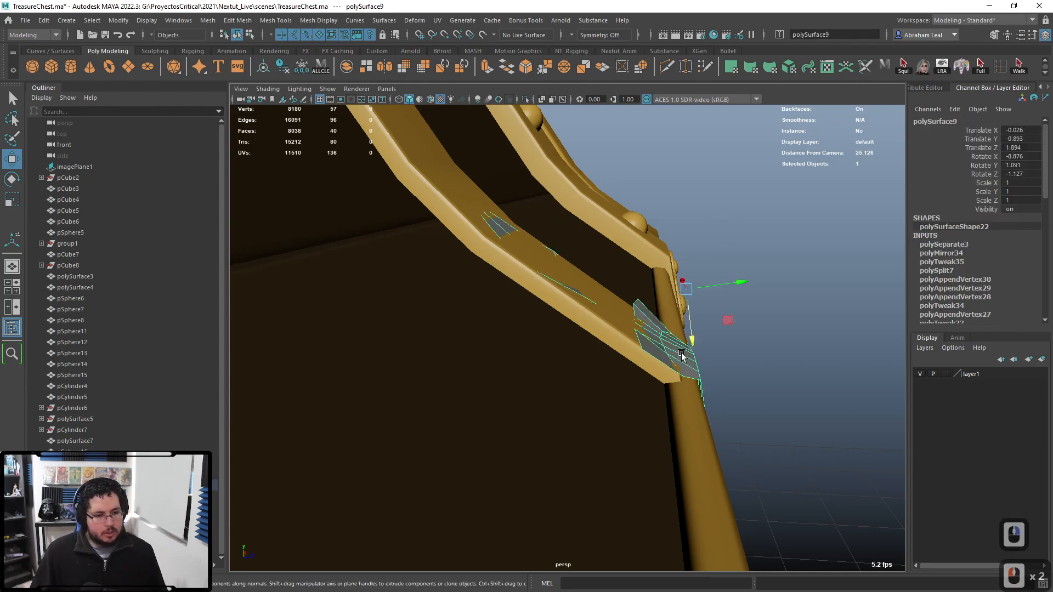
{"action": "key", "text": "ctrl+e"}
{"action": "left_click_drag", "start_coordinate": [727, 483], "coordinate": [637, 428]}
{"action": "right_click_drag", "start_coordinate": [637, 429], "coordinate": [559, 411], "text": "alt"}
{"action": "left_click_drag", "start_coordinate": [560, 412], "coordinate": [507, 407], "text": "alt"}
{"action": "middle_click_drag", "start_coordinate": [507, 408], "coordinate": [506, 454], "text": "alt"}
{"action": "left_click_drag", "start_coordinate": [506, 454], "coordinate": [572, 328], "text": "alt"}
{"action": "left_click_drag", "start_coordinate": [605, 157], "coordinate": [529, 299], "text": "alt"}
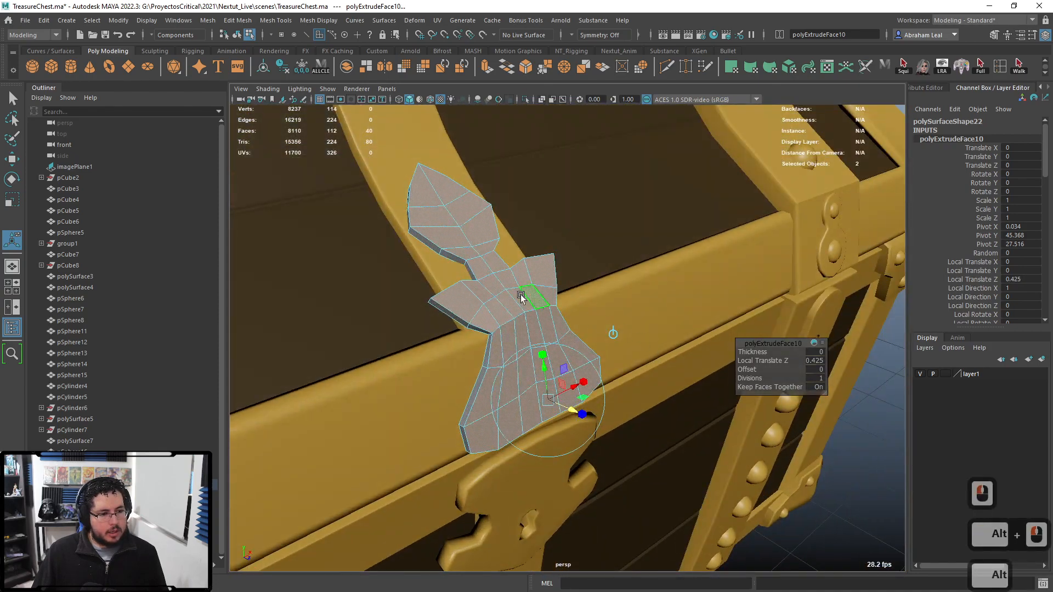
- Bevel the edge loop across the upper plate's bend with Fraction 0.5 and 2 segments
{"action": "right_click_drag", "start_coordinate": [528, 299], "coordinate": [584, 248]}
{"action": "left_click_drag", "start_coordinate": [584, 248], "coordinate": [714, 368], "text": "alt"}
{"action": "scroll", "coordinate": [714, 367], "scroll_direction": "up", "scroll_amount": 4}
{"action": "left_click", "coordinate": [705, 363]}
{"action": "left_click_drag", "start_coordinate": [620, 334], "coordinate": [534, 312], "text": "alt"}
{"action": "right_click_drag", "start_coordinate": [534, 312], "coordinate": [534, 284]}
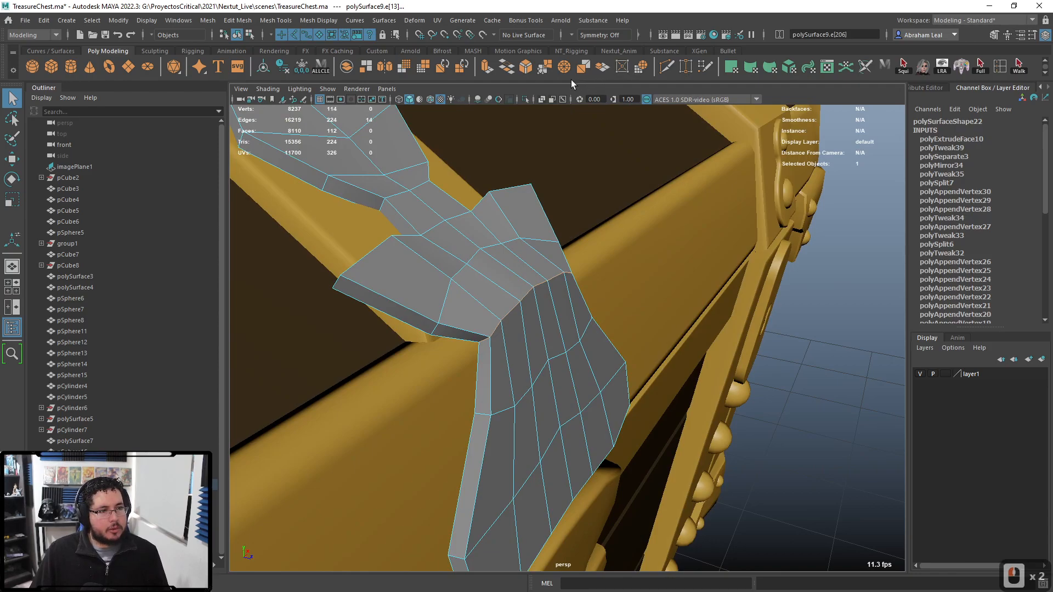
{"action": "left_click", "coordinate": [525, 68]}
{"action": "left_click_drag", "start_coordinate": [750, 357], "coordinate": [752, 355], "text": "ctrl"}
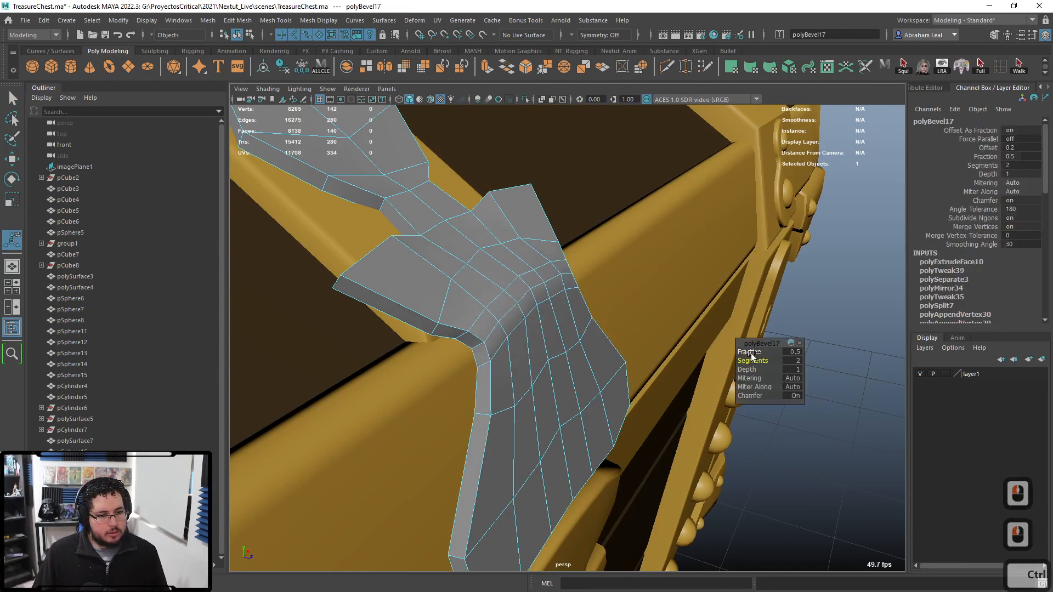
- Examine the upper plate's size and placement against the whole chest and the reference image
{"action": "right_click_drag", "start_coordinate": [526, 278], "coordinate": [565, 244]}
{"action": "left_click", "coordinate": [891, 365]}
{"action": "left_click_drag", "start_coordinate": [889, 365], "coordinate": [498, 363], "text": "alt"}
{"action": "scroll", "coordinate": [645, 370], "scroll_direction": "down", "scroll_amount": 6, "text": "alt"}
{"action": "scroll", "coordinate": [498, 362], "scroll_direction": "up", "scroll_amount": 4, "text": "alt"}
{"action": "middle_click_drag", "start_coordinate": [499, 362], "coordinate": [525, 477], "text": "alt"}
{"action": "left_click_drag", "start_coordinate": [524, 478], "coordinate": [581, 281], "text": "alt"}
{"action": "middle_click_drag", "start_coordinate": [553, 432], "coordinate": [587, 297], "text": "alt"}
{"action": "scroll", "coordinate": [587, 297], "scroll_direction": "up", "scroll_amount": 4, "text": "alt"}
{"action": "left_click_drag", "start_coordinate": [587, 296], "coordinate": [618, 294], "text": "alt"}
{"action": "left_click", "coordinate": [616, 298]}
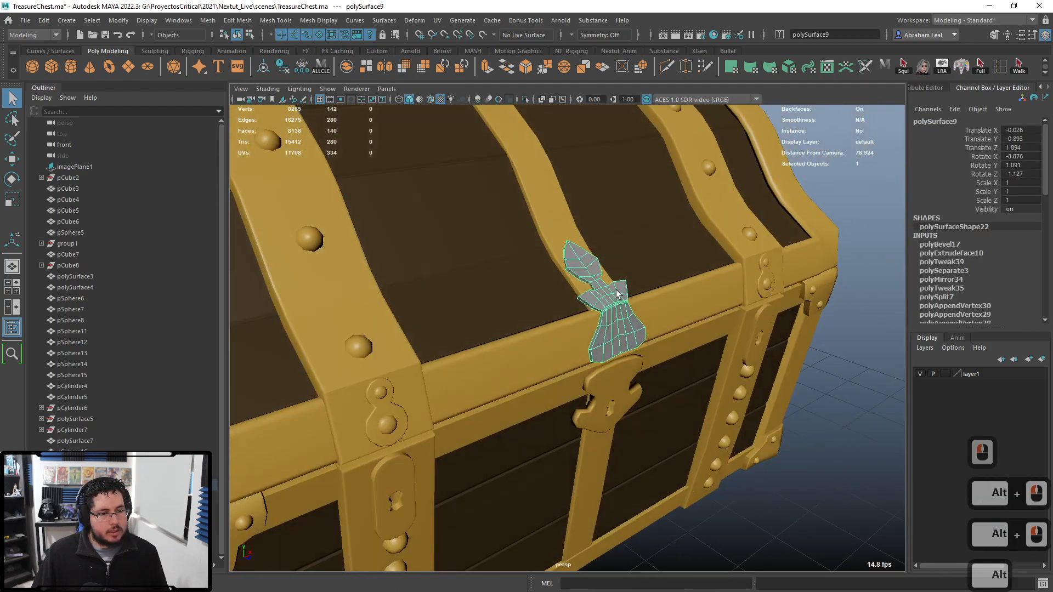
{"action": "middle_click_drag", "start_coordinate": [618, 294], "coordinate": [645, 404], "text": "alt"}
{"action": "right_click_drag", "start_coordinate": [645, 404], "coordinate": [424, 287], "text": "alt"}
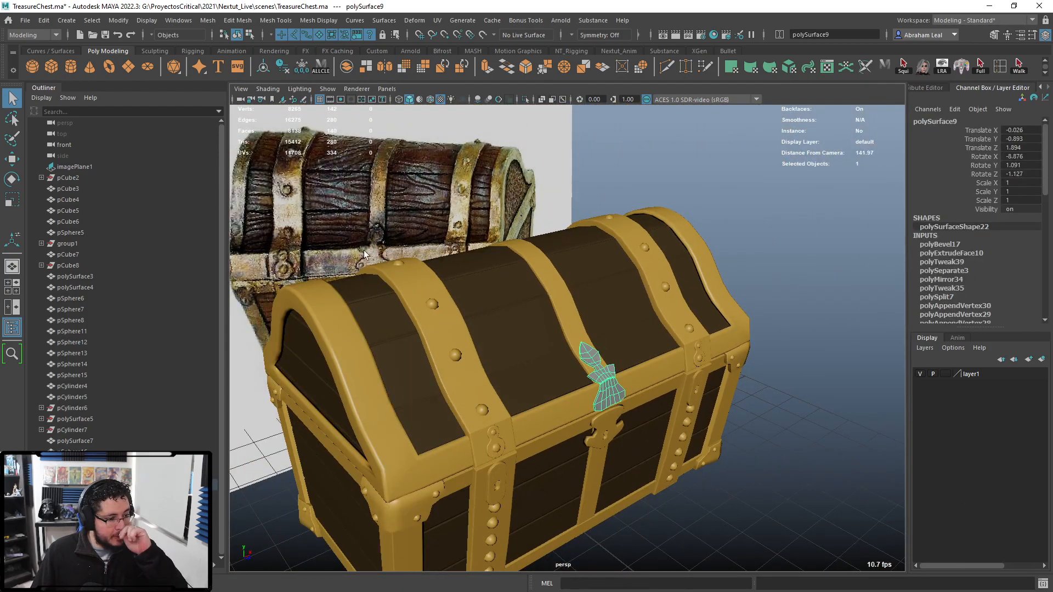
{"action": "scroll", "coordinate": [624, 404], "scroll_direction": "up", "scroll_amount": 3}
- Undo the upper plate's bevel, extrusion and latest leaf adjustments
{"action": "key", "text": "ctrl+z"}
{"action": "key", "text": "ctrl+z"}
{"action": "key", "text": "ctrl+z"}
{"action": "key", "text": "ctrl+z"}
{"action": "left_click_drag", "start_coordinate": [647, 437], "coordinate": [708, 424], "text": "alt"}
{"action": "scroll", "coordinate": [660, 416], "scroll_direction": "up", "scroll_amount": 4}
{"action": "middle_click_drag", "start_coordinate": [708, 423], "coordinate": [668, 423], "text": "alt"}
{"action": "scroll", "coordinate": [669, 423], "scroll_direction": "down", "scroll_amount": 3, "text": "alt"}
{"action": "key", "text": "ctrl+z"}
{"action": "key", "text": "ctrl+z"}
{"action": "key", "text": "ctrl+z"}
{"action": "key", "text": "ctrl+z"}
{"action": "key", "text": "ctrl+z"}
{"action": "key", "text": "ctrl+z"}
{"action": "key", "text": "ctrl+z"}
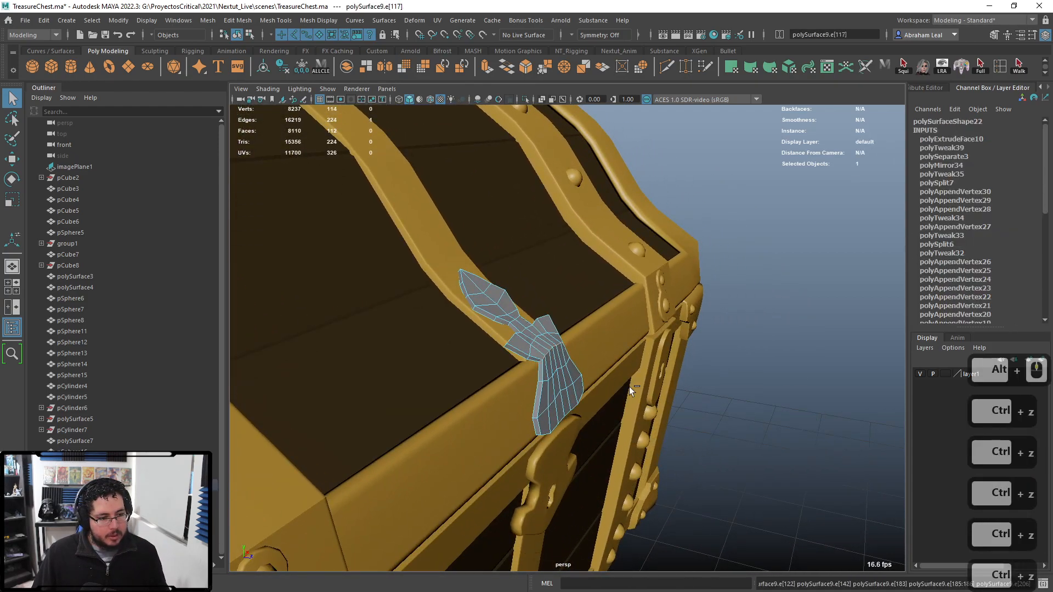
{"action": "key", "text": "ctrl+z"}
{"action": "key", "text": "ctrl+z"}
{"action": "key", "text": "ctrl+z"}
{"action": "key", "text": "ctrl+z"}
{"action": "key", "text": "ctrl+z"}
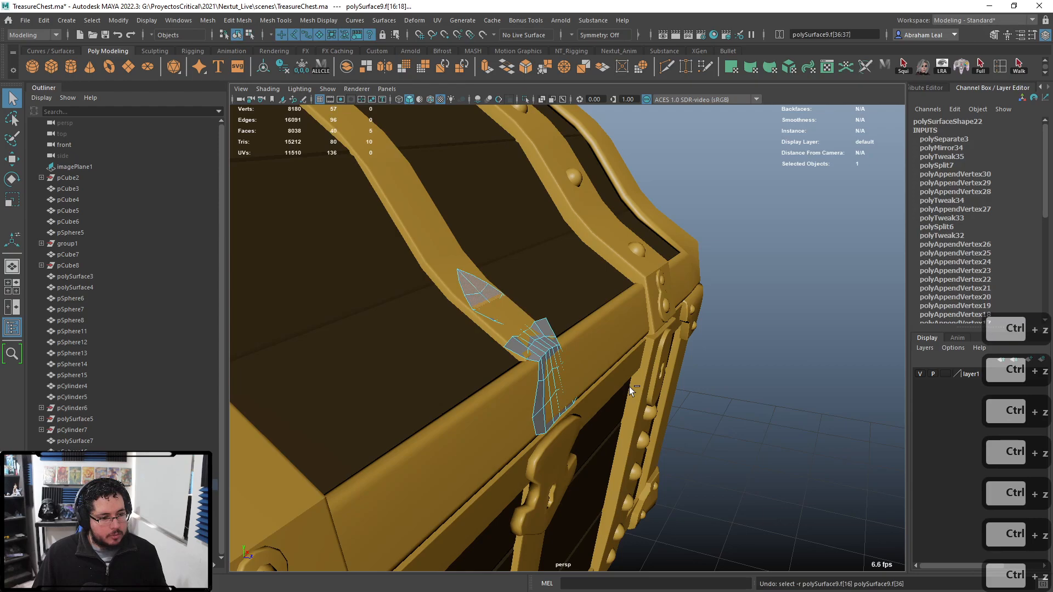
{"action": "key", "text": "ctrl+z"}
{"action": "key", "text": "ctrl+z"}
{"action": "key", "text": "ctrl+z"}
{"action": "key", "text": "ctrl+z"}
{"action": "key", "text": "ctrl+z"}
{"action": "key", "text": "ctrl+z"}
{"action": "key", "text": "ctrl+z"}
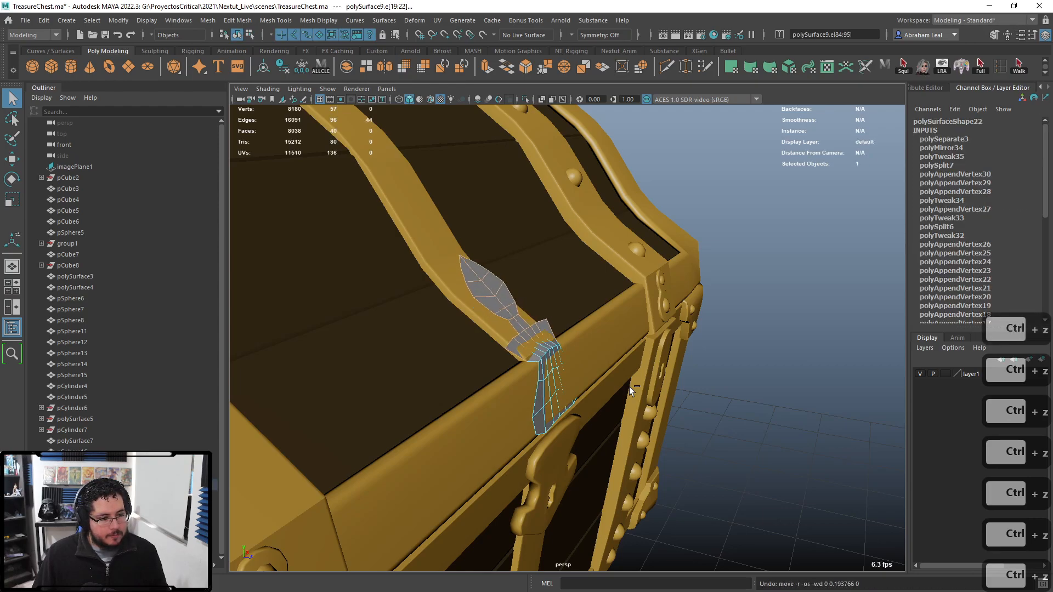
- Shorten the whole upper plate to Scale Z 0.649 and move it to Translate Y -0.437, Translate Z 4.819
{"action": "left_click_drag", "start_coordinate": [629, 386], "coordinate": [570, 368], "text": "alt"}
{"action": "right_click_drag", "start_coordinate": [551, 339], "coordinate": [603, 264]}
{"action": "left_click", "coordinate": [552, 319]}
{"action": "key", "text": "r"}
{"action": "left_click_drag", "start_coordinate": [554, 366], "coordinate": [554, 393]}
{"action": "key", "text": "w"}
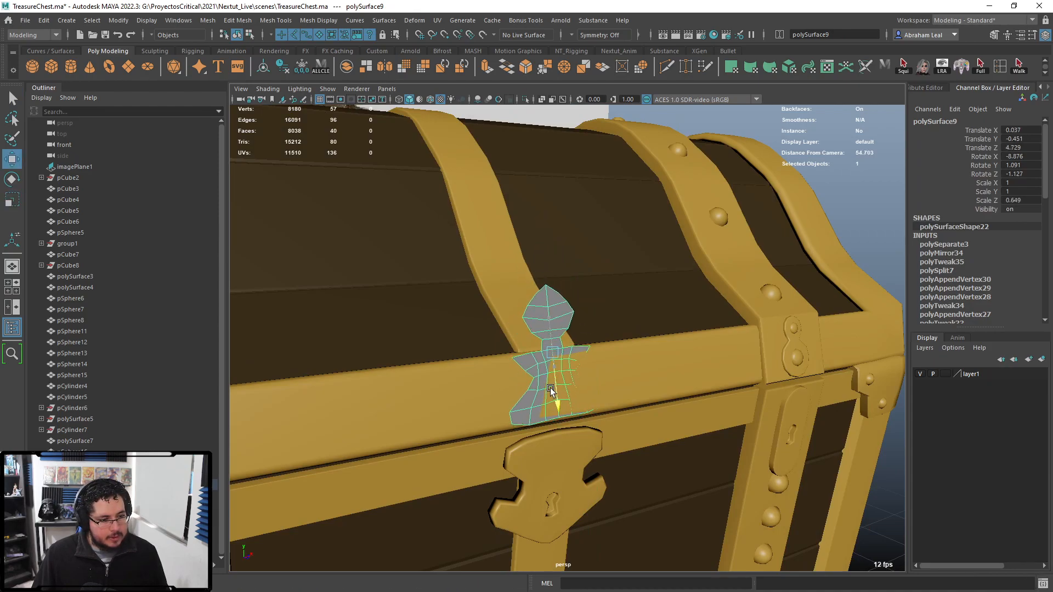
{"action": "left_click_drag", "start_coordinate": [576, 356], "coordinate": [606, 362], "text": "alt"}
{"action": "right_click_drag", "start_coordinate": [521, 360], "coordinate": [557, 360], "text": "alt"}
{"action": "left_click_drag", "start_coordinate": [557, 359], "coordinate": [538, 305], "text": "alt"}
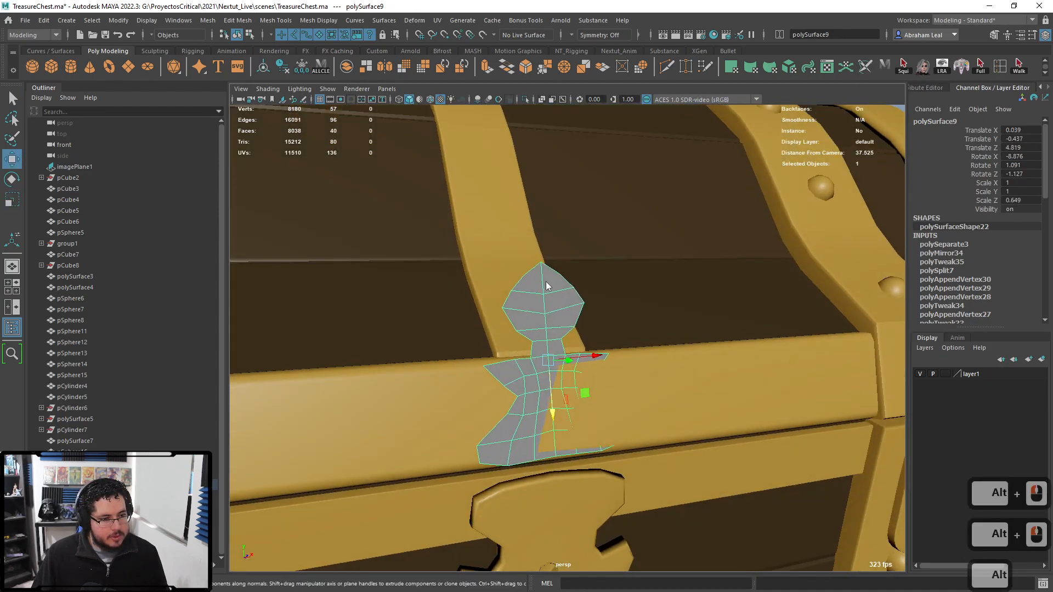
- Select the leaf and neck faces, adjust their pivot near the neck's base and rotate them back along the lid's slope
{"action": "right_click_drag", "start_coordinate": [546, 287], "coordinate": [547, 250]}
{"action": "left_click_drag", "start_coordinate": [518, 337], "coordinate": [516, 339]}
{"action": "left_click_drag", "start_coordinate": [573, 347], "coordinate": [505, 356], "text": "alt"}
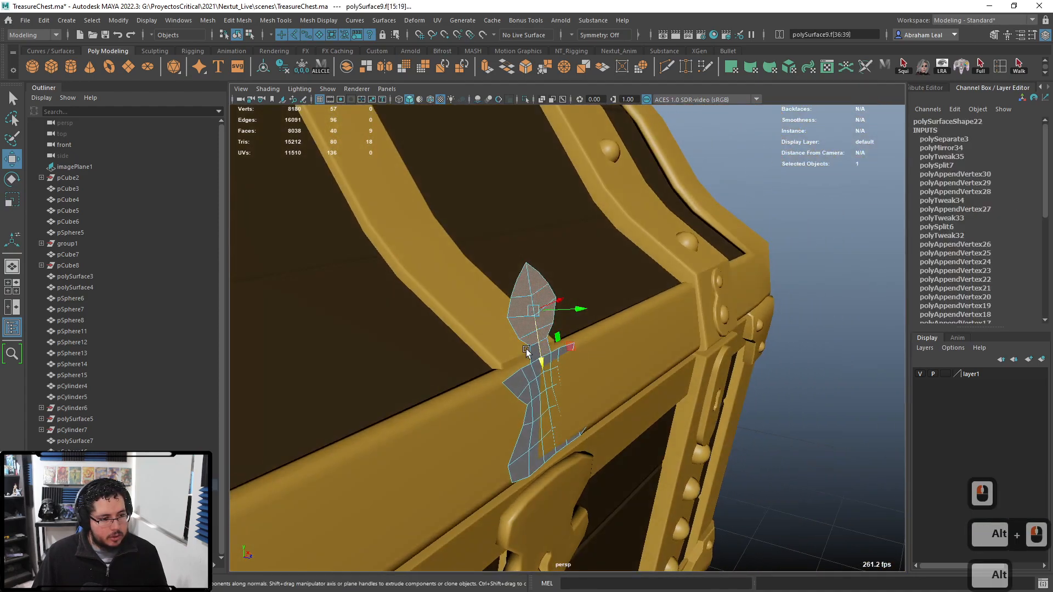
{"action": "left_click", "coordinate": [538, 356], "text": "shift"}
{"action": "middle_click_drag", "start_coordinate": [535, 356], "coordinate": [550, 362], "text": "alt"}
{"action": "left_click", "coordinate": [552, 363], "text": "shift"}
{"action": "left_click_drag", "start_coordinate": [551, 364], "coordinate": [596, 335], "text": "alt"}
{"action": "key", "text": "w"}
{"action": "key", "text": "d"}
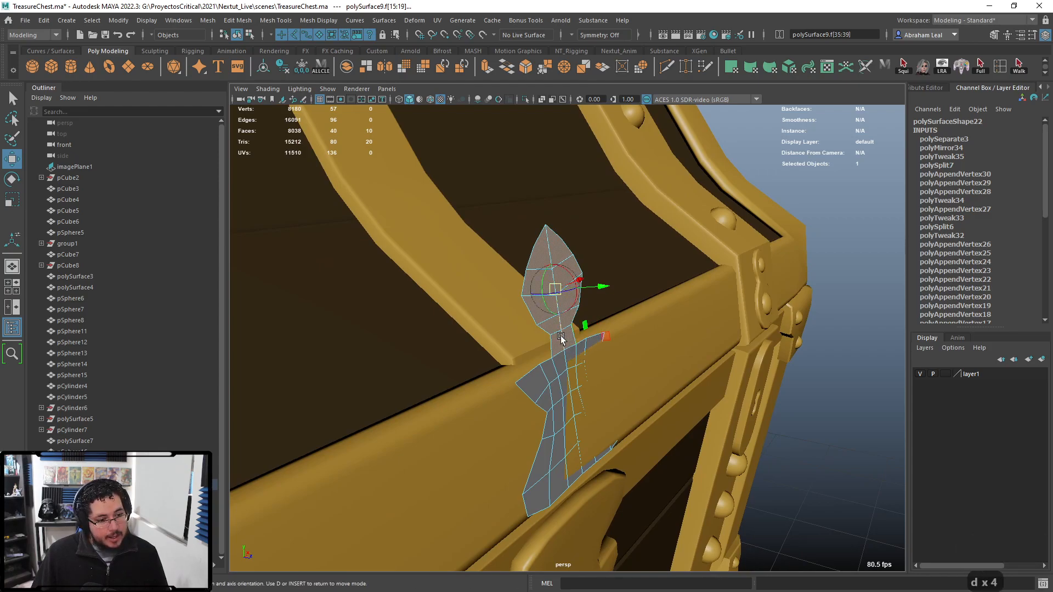
{"action": "key", "text": "e"}
{"action": "mouse_move", "coordinate": [587, 332]}
{"action": "left_mouse_down"}
{"action": "mouse_move", "coordinate": [574, 315]}
{"action": "mouse_move", "coordinate": [607, 303]}
{"action": "mouse_move", "coordinate": [589, 311]}
{"action": "left_mouse_up"}
{"action": "mouse_move", "coordinate": [615, 314]}
{"action": "left_mouse_down", "text": "alt"}
{"action": "mouse_move", "coordinate": [609, 299]}
{"action": "mouse_move", "coordinate": [631, 324]}
{"action": "mouse_move", "coordinate": [616, 300]}
{"action": "mouse_move", "coordinate": [591, 315]}
{"action": "mouse_move", "coordinate": [599, 328]}
{"action": "mouse_move", "coordinate": [616, 307]}
{"action": "left_mouse_up", "text": "alt"}
{"action": "key", "text": "w"}
{"action": "key", "text": "e"}
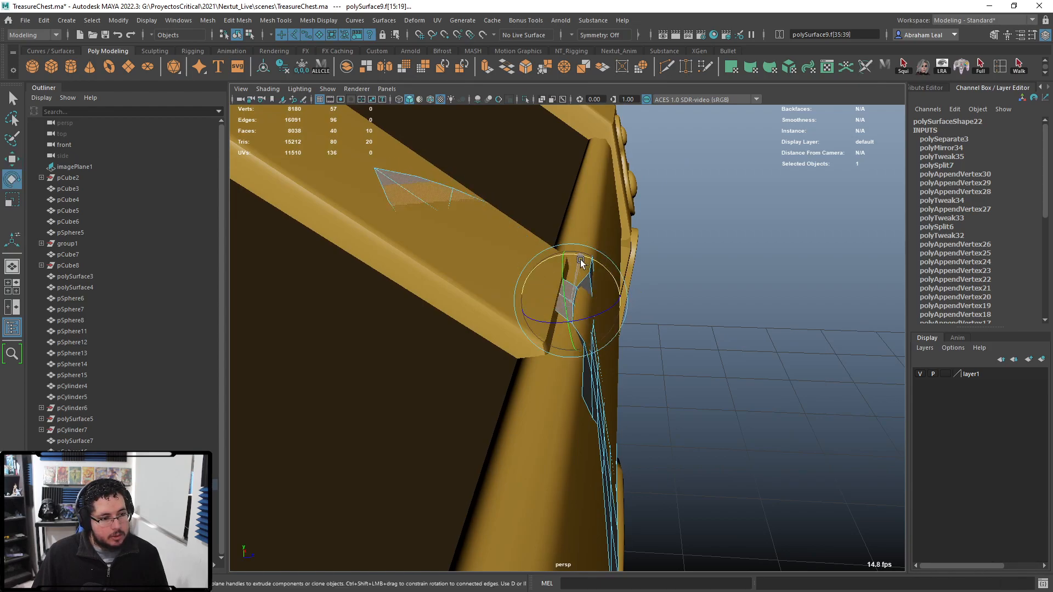
- Extrude the whole shortened upper plate with Local Translate Z 0.426 to give it thickness
{"action": "key", "text": "q"}
{"action": "right_click_drag", "start_coordinate": [602, 296], "coordinate": [705, 250]}
{"action": "left_click", "coordinate": [705, 251]}
{"action": "left_click", "coordinate": [586, 280]}
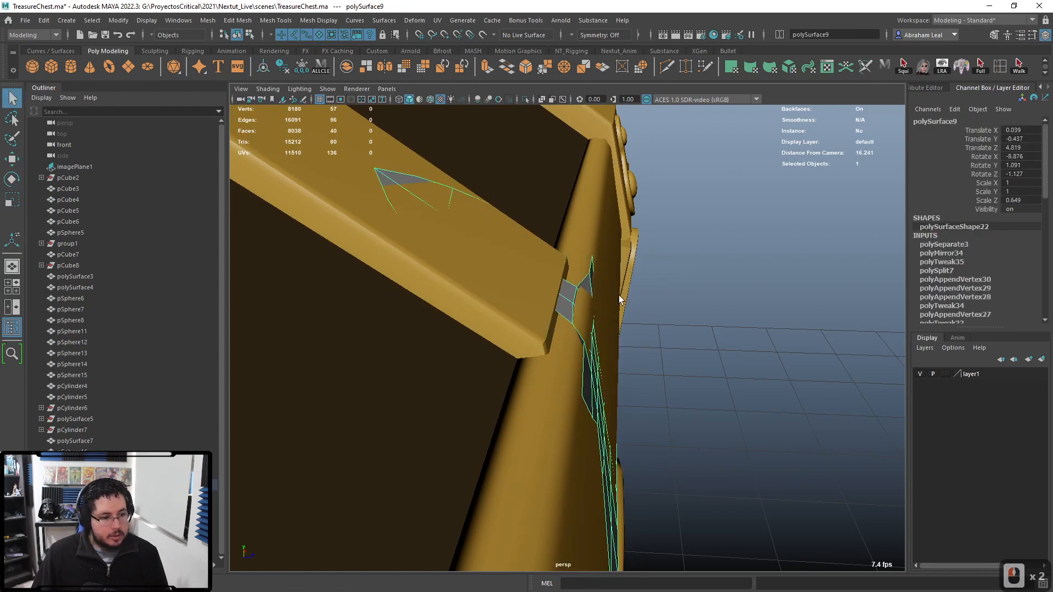
{"action": "key", "text": "ctrl+e"}
{"action": "left_click_drag", "start_coordinate": [651, 458], "coordinate": [582, 423]}
{"action": "right_click_drag", "start_coordinate": [581, 423], "coordinate": [527, 351], "text": "alt"}
{"action": "middle_click_drag", "start_coordinate": [548, 329], "coordinate": [560, 417], "text": "alt"}
{"action": "left_click_drag", "start_coordinate": [565, 417], "coordinate": [587, 358], "text": "alt"}
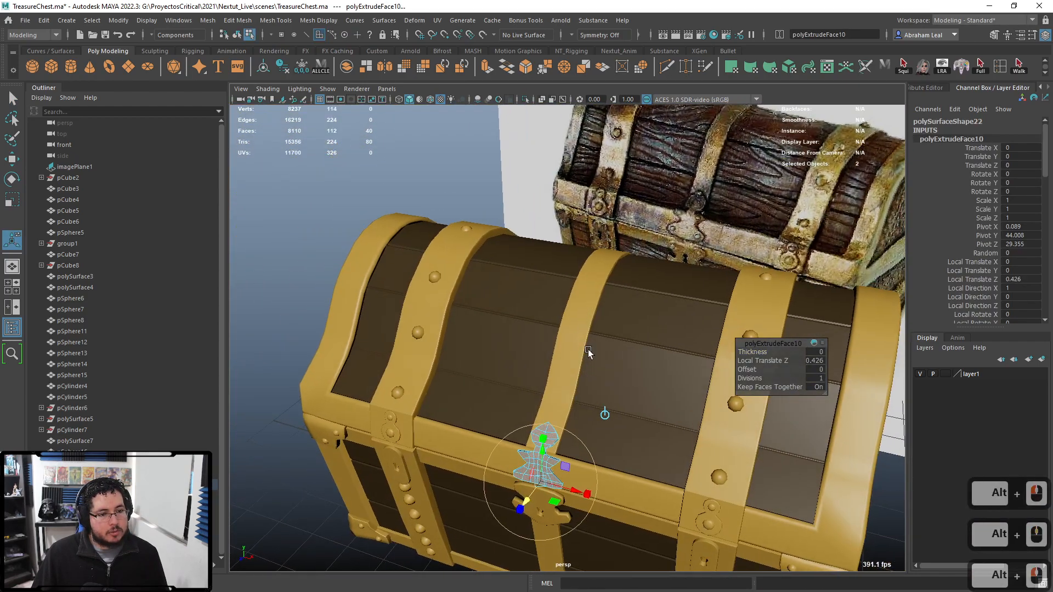
- Select the lower corner vertices of the plate's upper side wings and scale them outward to square off the wings
{"action": "middle_click_drag", "start_coordinate": [614, 395], "coordinate": [651, 265], "text": "alt"}
{"action": "right_click_drag", "start_coordinate": [651, 265], "coordinate": [730, 297], "text": "alt"}
{"action": "left_click_drag", "start_coordinate": [576, 291], "coordinate": [620, 285], "text": "alt"}
{"action": "middle_click_drag", "start_coordinate": [620, 285], "coordinate": [620, 331], "text": "alt"}
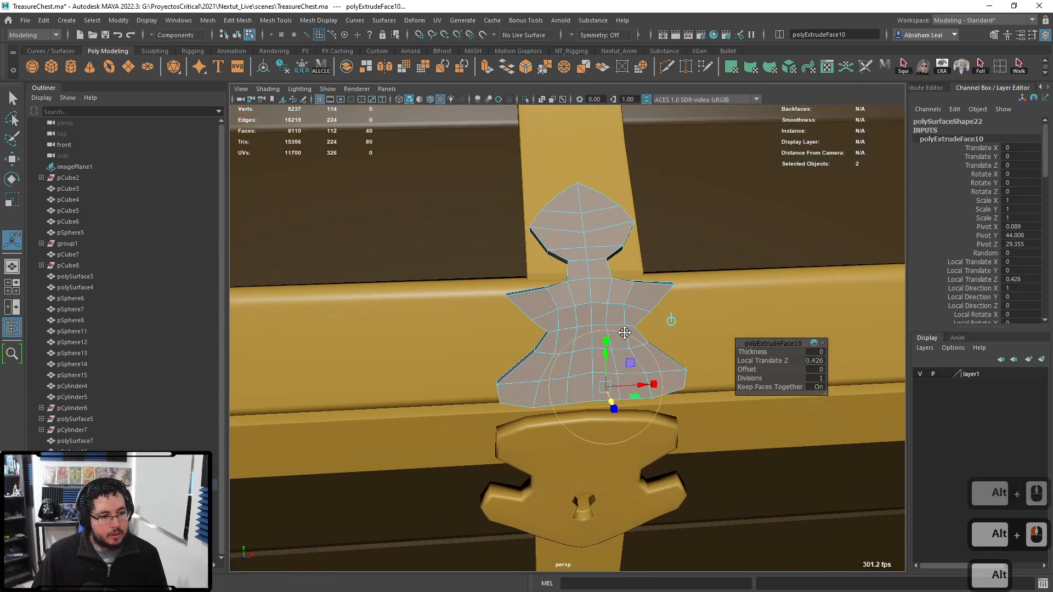
{"action": "right_click_drag", "start_coordinate": [620, 330], "coordinate": [648, 329], "text": "alt"}
{"action": "right_click_drag", "start_coordinate": [541, 280], "coordinate": [501, 267]}
{"action": "left_click_drag", "start_coordinate": [519, 277], "coordinate": [538, 362], "text": "alt"}
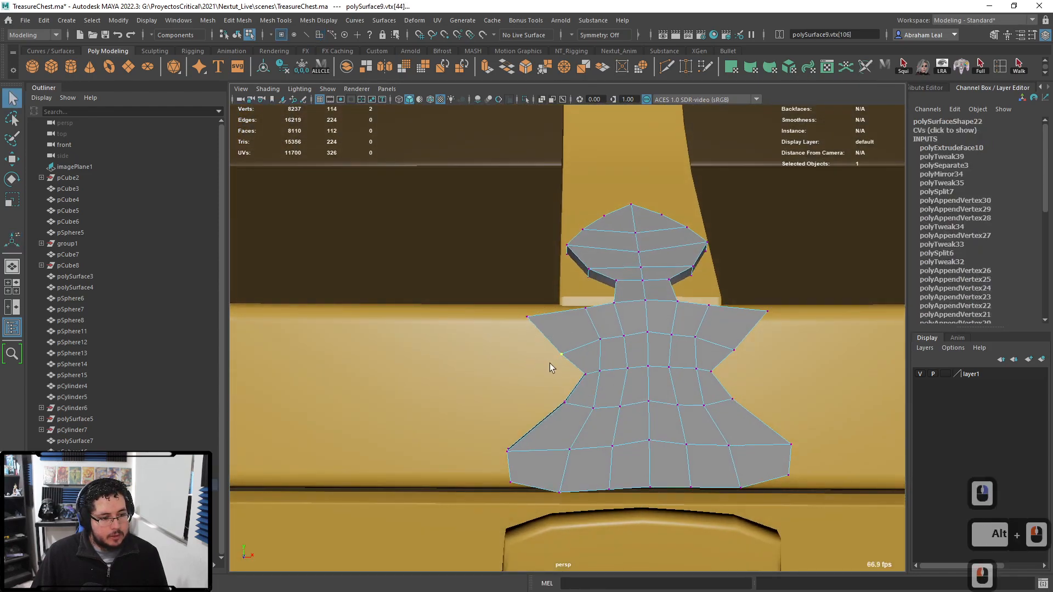
{"action": "left_click_drag", "start_coordinate": [744, 345], "coordinate": [715, 355], "text": "shift"}
{"action": "key", "text": "r"}
- Select two edges on the plate's upper side wings and reposition them against the lid's front rim
{"action": "left_click_drag", "start_coordinate": [796, 310], "coordinate": [482, 310], "text": "alt"}
{"action": "key", "text": "q"}
{"action": "right_click_drag", "start_coordinate": [483, 280], "coordinate": [482, 251]}
{"action": "left_click", "coordinate": [474, 308]}
{"action": "left_click", "coordinate": [478, 335], "text": "shift"}
{"action": "key", "text": "w"}
{"action": "left_click_drag", "start_coordinate": [528, 309], "coordinate": [727, 367]}
{"action": "right_click_drag", "start_coordinate": [727, 367], "coordinate": [638, 391], "text": "alt"}
{"action": "left_click_drag", "start_coordinate": [638, 390], "coordinate": [581, 352], "text": "alt"}
{"action": "right_click_drag", "start_coordinate": [581, 353], "coordinate": [606, 419], "text": "alt"}
{"action": "middle_click_drag", "start_coordinate": [605, 419], "coordinate": [559, 356], "text": "alt"}
- Select the outer corner vertices of the plate's lower flare, shift them upward and scale them slightly inward
{"action": "right_click_drag", "start_coordinate": [559, 356], "coordinate": [509, 277]}
{"action": "left_click_drag", "start_coordinate": [515, 352], "coordinate": [531, 366]}
{"action": "left_click_drag", "start_coordinate": [767, 343], "coordinate": [744, 360], "text": "shift"}
{"action": "left_click_drag", "start_coordinate": [637, 399], "coordinate": [636, 386]}
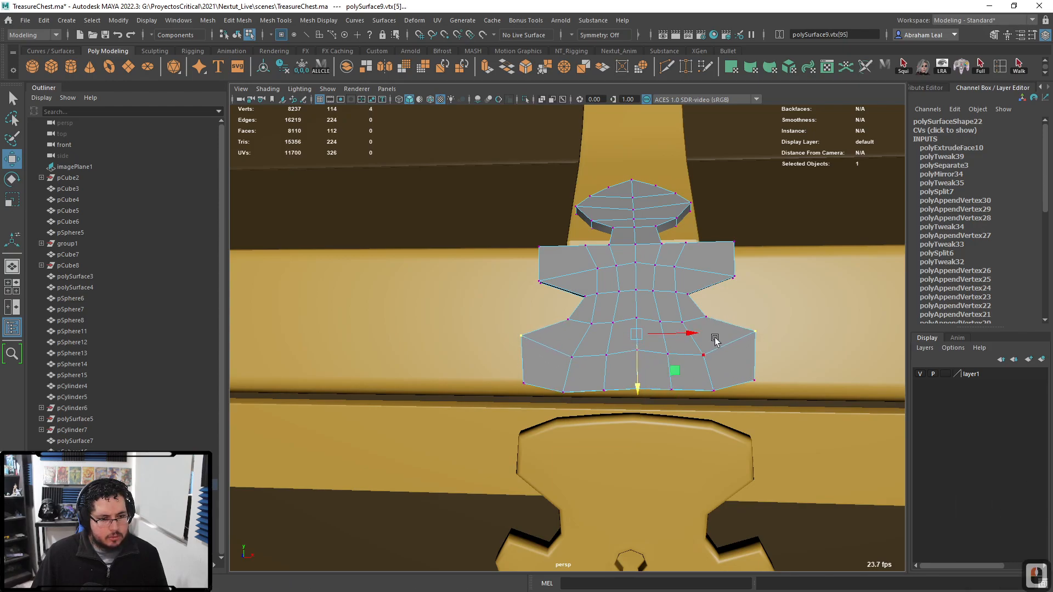
{"action": "key", "text": "r"}
{"action": "left_click_drag", "start_coordinate": [690, 335], "coordinate": [685, 334]}
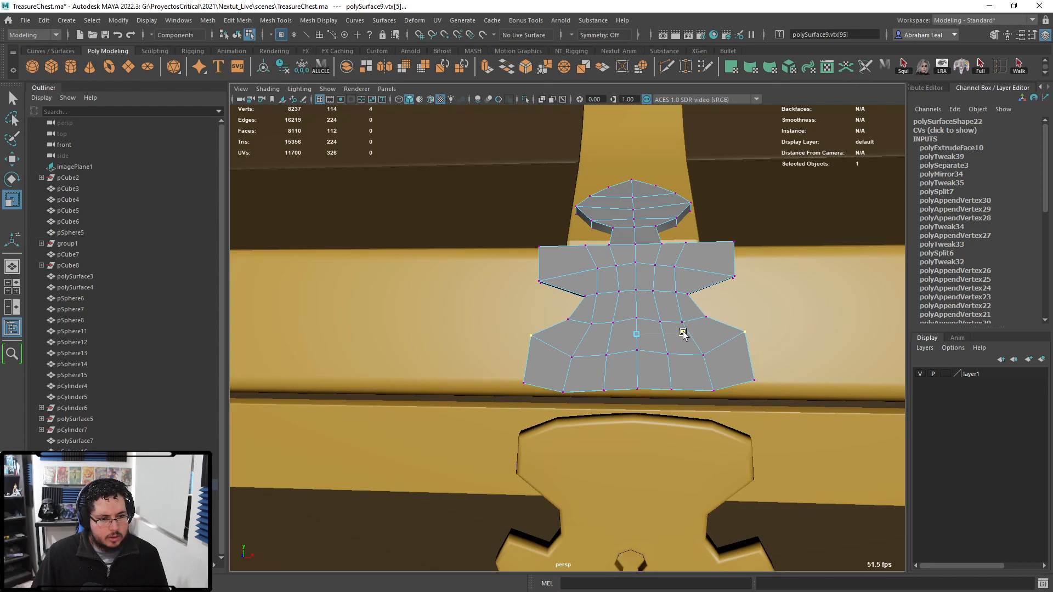
- Insert an edge loop across the plate's lower flare and scale it wider to round the sides
{"action": "left_click", "coordinate": [667, 66]}
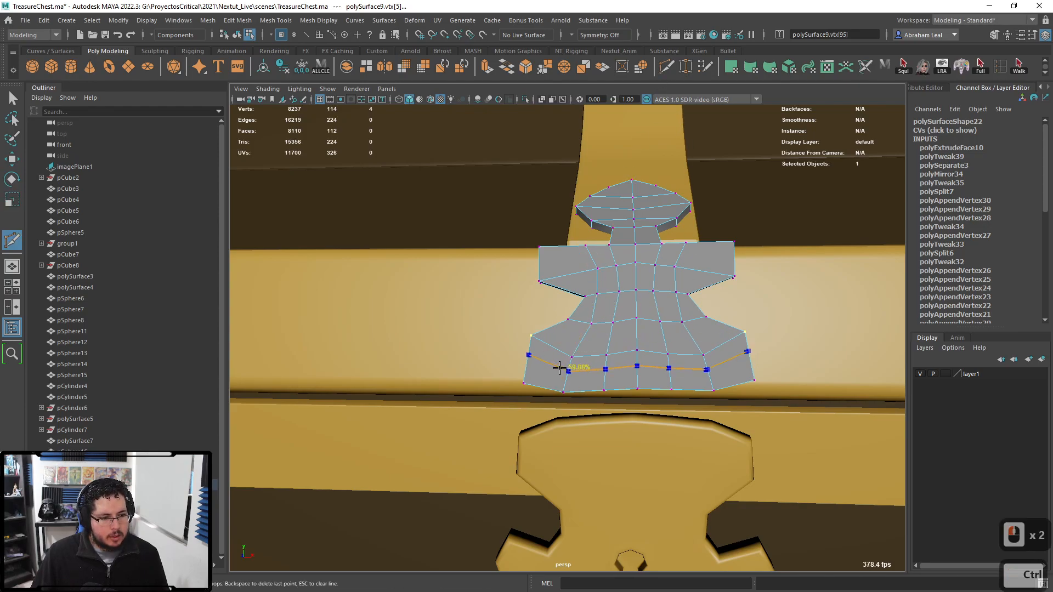
{"action": "left_click", "coordinate": [567, 376], "text": "ctrl"}
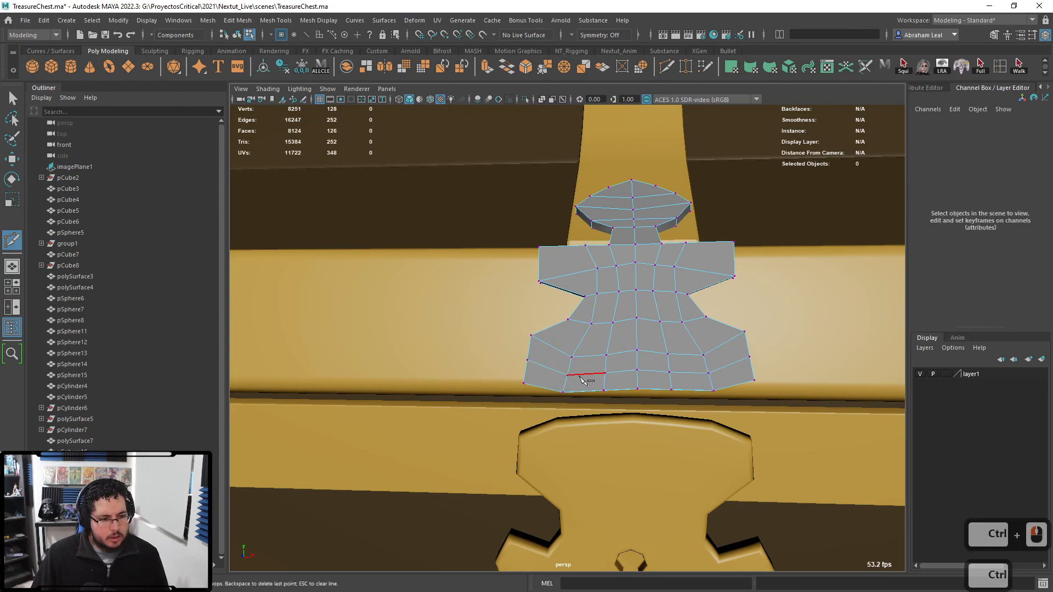
{"action": "key", "text": "q"}
{"action": "right_click_drag", "start_coordinate": [582, 379], "coordinate": [635, 263]}
{"action": "left_click", "coordinate": [581, 327]}
{"action": "right_click_drag", "start_coordinate": [581, 327], "coordinate": [584, 258]}
{"action": "double_click", "coordinate": [583, 375]}
{"action": "key", "text": "r"}
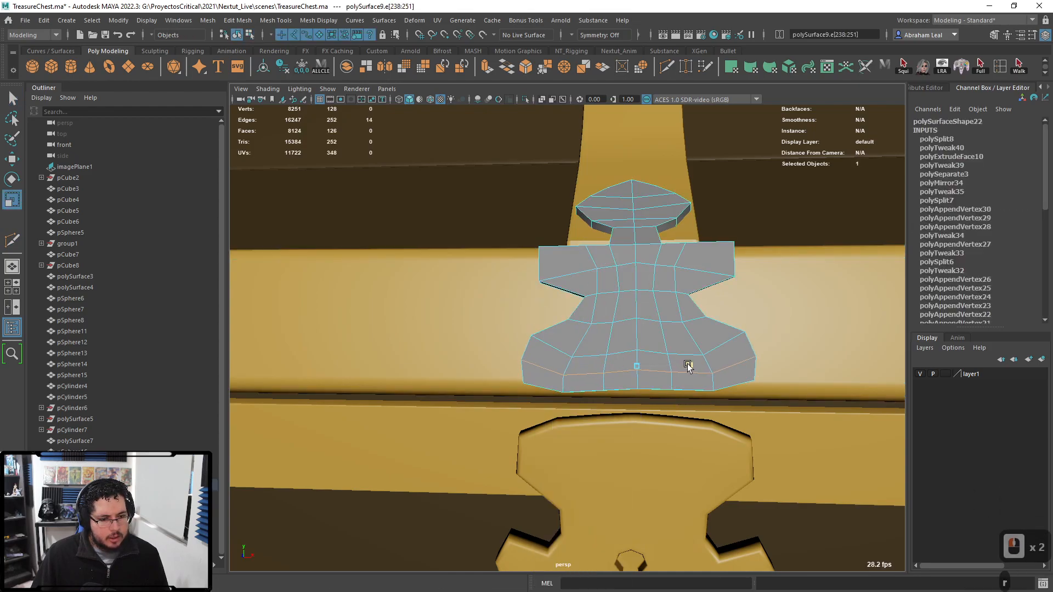
{"action": "left_click_drag", "start_coordinate": [689, 366], "coordinate": [695, 366]}
- Insert an edge loop across the plate's upper side wings and scale it wider to round their ends
{"action": "left_click", "coordinate": [539, 260]}
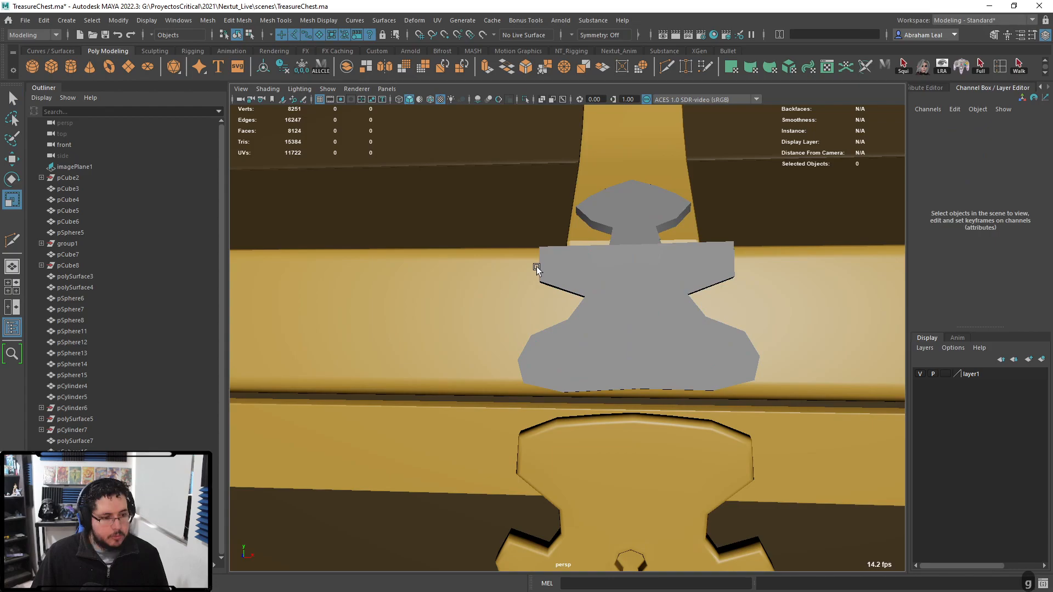
{"action": "left_click", "coordinate": [588, 278]}
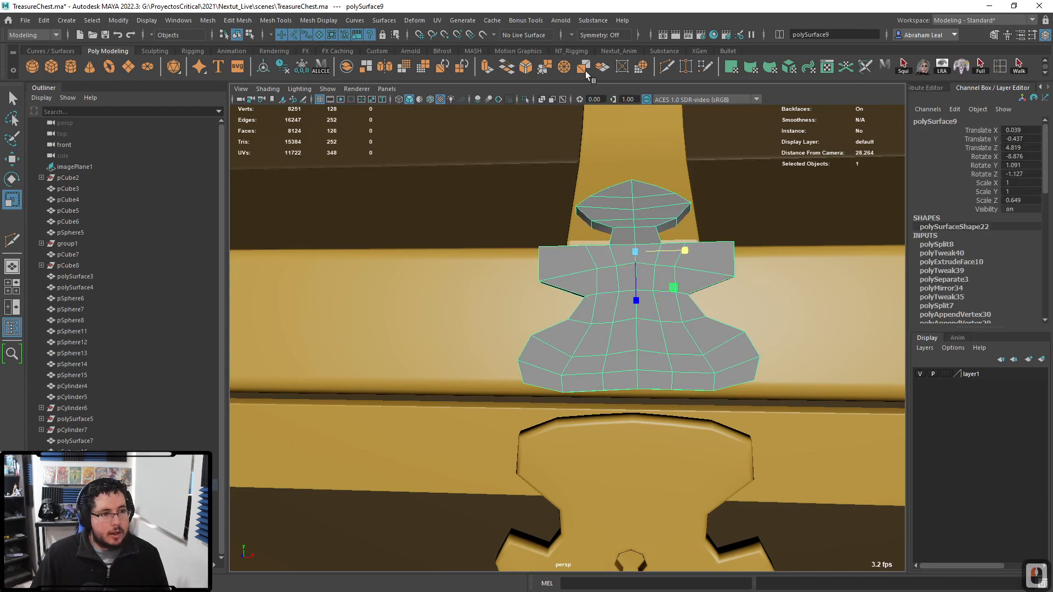
{"action": "left_click", "coordinate": [667, 67]}
{"action": "left_click", "coordinate": [540, 262], "text": "ctrl"}
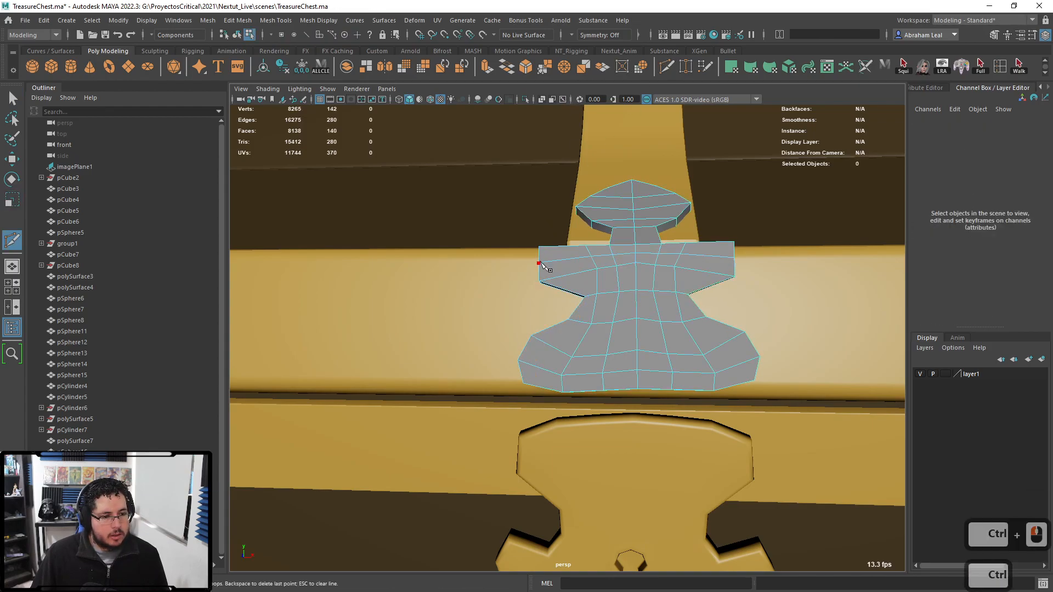
{"action": "key", "text": "q"}
{"action": "double_click", "coordinate": [606, 258]}
{"action": "key", "text": "r"}
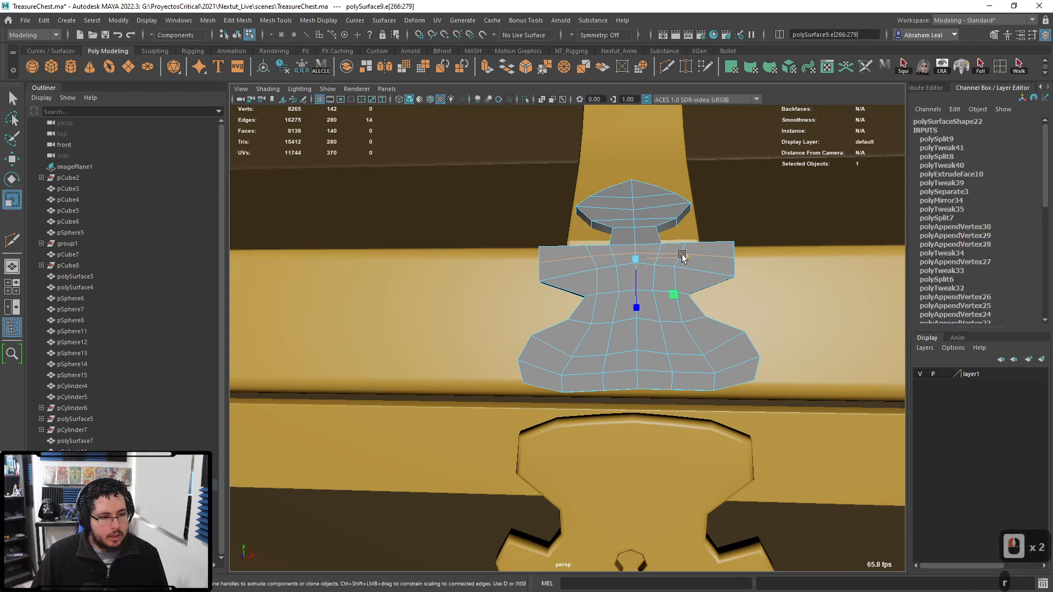
{"action": "left_click_drag", "start_coordinate": [684, 256], "coordinate": [695, 306], "text": "alt"}
{"action": "right_click_drag", "start_coordinate": [695, 305], "coordinate": [736, 265]}
{"action": "right_click_drag", "start_coordinate": [626, 189], "coordinate": [718, 385], "text": "alt"}
{"action": "left_click", "coordinate": [811, 392]}
- Compare the plate's shape and placement on the lid with the reference image of the chest
{"action": "left_click_drag", "start_coordinate": [603, 351], "coordinate": [555, 363], "text": "alt"}
{"action": "middle_click_drag", "start_coordinate": [555, 362], "coordinate": [549, 423], "text": "alt"}
{"action": "left_click_drag", "start_coordinate": [549, 422], "coordinate": [572, 292], "text": "alt"}
{"action": "middle_click_drag", "start_coordinate": [552, 417], "coordinate": [569, 320], "text": "alt"}
{"action": "left_click_drag", "start_coordinate": [569, 319], "coordinate": [603, 329], "text": "alt"}
{"action": "right_click_drag", "start_coordinate": [576, 360], "coordinate": [538, 266], "text": "alt"}
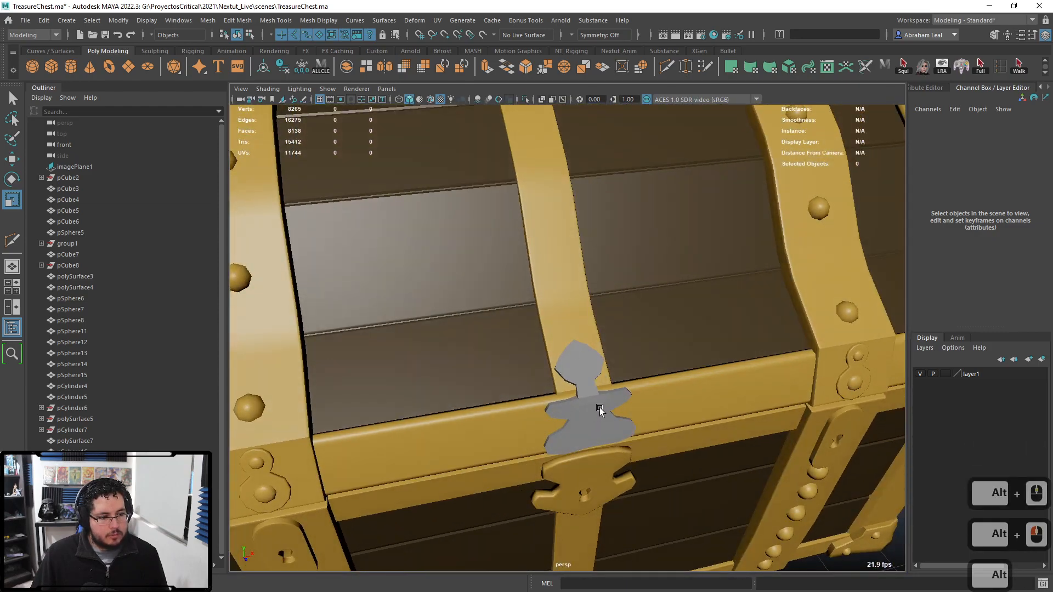
{"action": "left_click_drag", "start_coordinate": [538, 266], "coordinate": [472, 154], "text": "alt"}
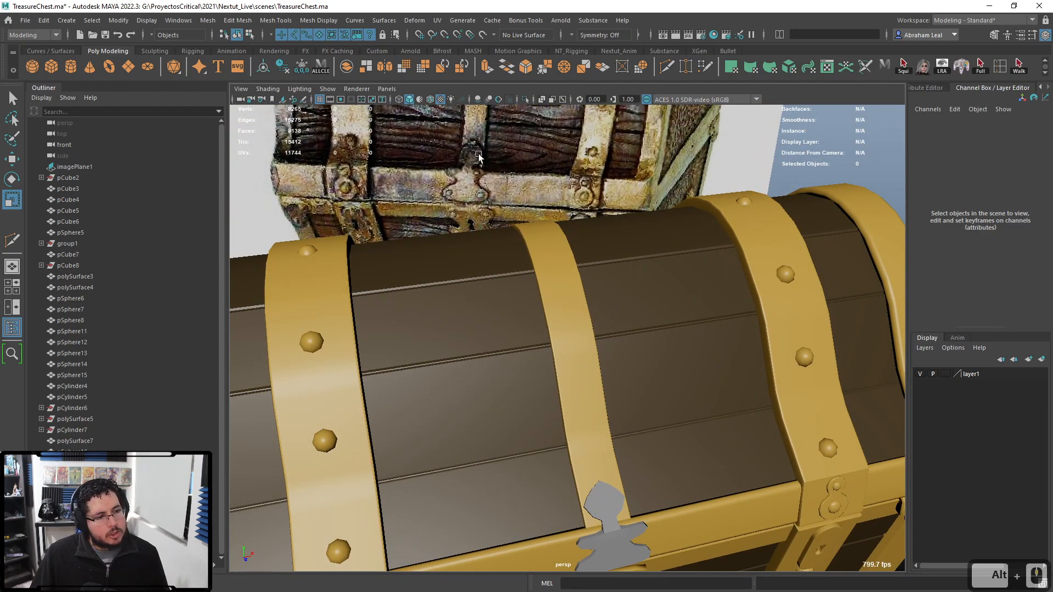
{"action": "left_click_drag", "start_coordinate": [619, 361], "coordinate": [574, 193], "text": "alt"}
{"action": "right_click_drag", "start_coordinate": [574, 192], "coordinate": [592, 379], "text": "alt"}
{"action": "left_click_drag", "start_coordinate": [593, 378], "coordinate": [540, 382], "text": "alt"}
- Select the front perimeter edges around the plate's leaf-shaped tip
{"action": "left_click", "coordinate": [540, 382]}
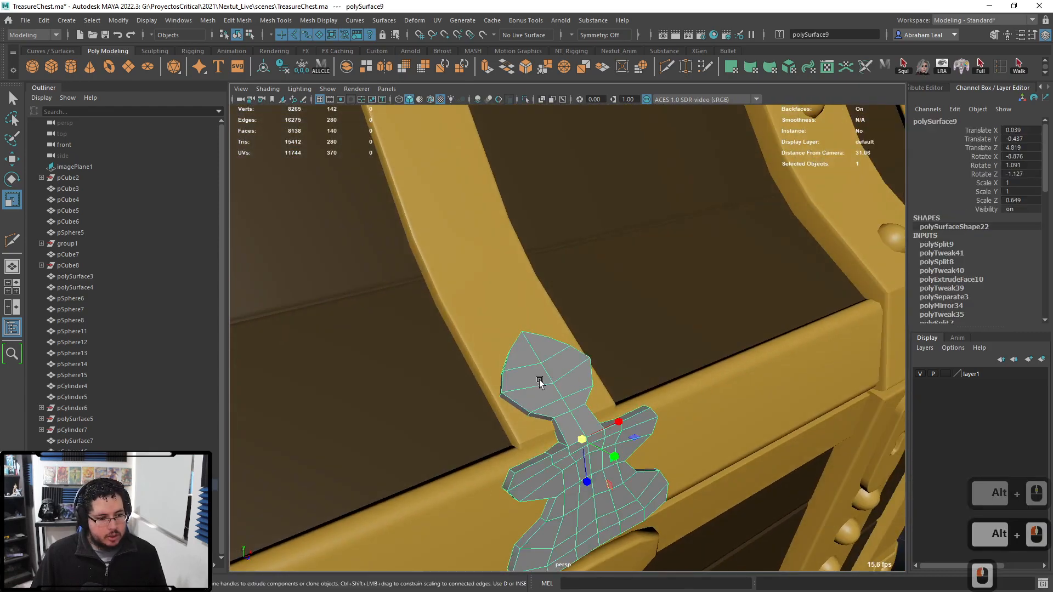
{"action": "middle_click_drag", "start_coordinate": [540, 382], "coordinate": [597, 270], "text": "alt"}
{"action": "left_click_drag", "start_coordinate": [597, 270], "coordinate": [550, 242], "text": "alt"}
{"action": "right_click_drag", "start_coordinate": [511, 242], "coordinate": [510, 215]}
{"action": "double_click", "coordinate": [502, 228]}
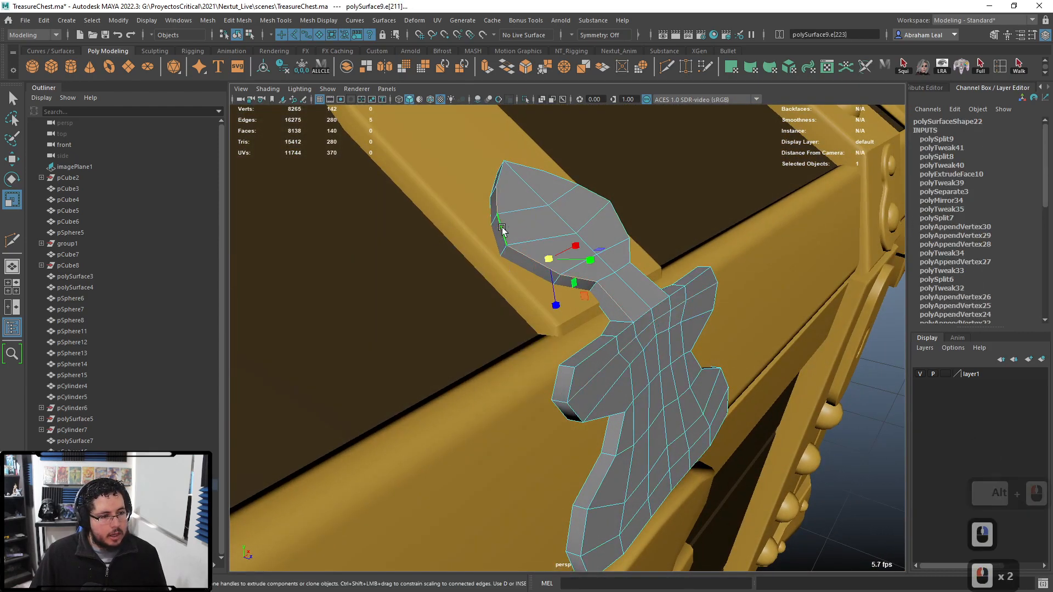
{"action": "key", "text": "q"}
{"action": "double_click", "coordinate": [500, 179], "text": "shift"}
{"action": "double_click", "coordinate": [534, 170], "text": "shift"}
{"action": "double_click", "coordinate": [599, 200], "text": "shift"}
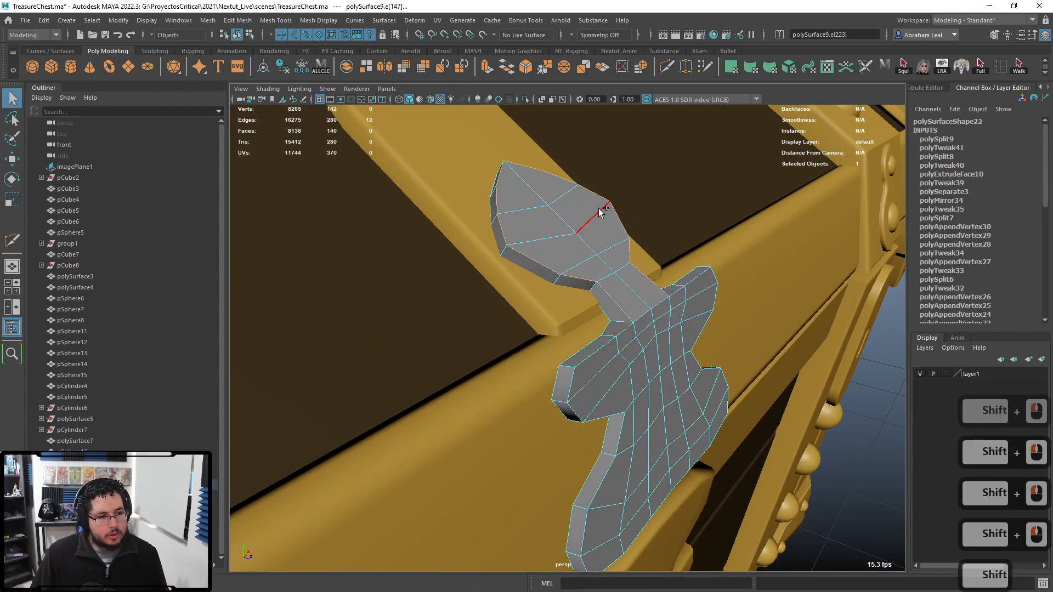
- Add the front perimeter edges of the side wings and lower flare to the edge selection
{"action": "double_click", "coordinate": [623, 332], "text": "shift"}
{"action": "double_click", "coordinate": [576, 410], "text": "shift"}
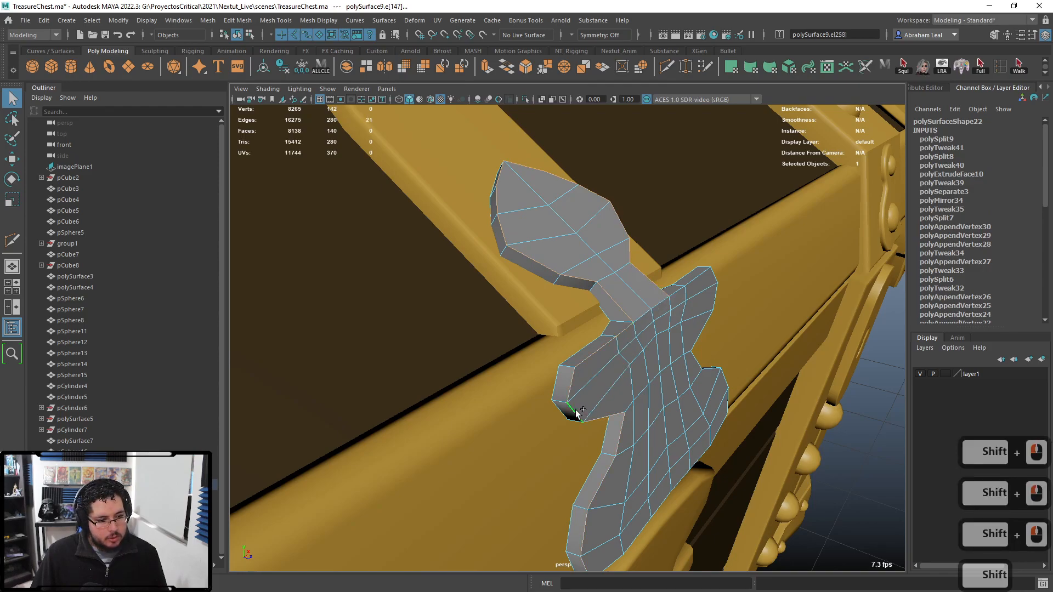
{"action": "middle_click_drag", "start_coordinate": [636, 549], "coordinate": [595, 440], "text": "alt"}
{"action": "double_click", "coordinate": [590, 431], "text": "shift"}
{"action": "left_click_drag", "start_coordinate": [592, 429], "coordinate": [778, 370], "text": "alt"}
{"action": "double_click", "coordinate": [761, 374], "text": "shift"}
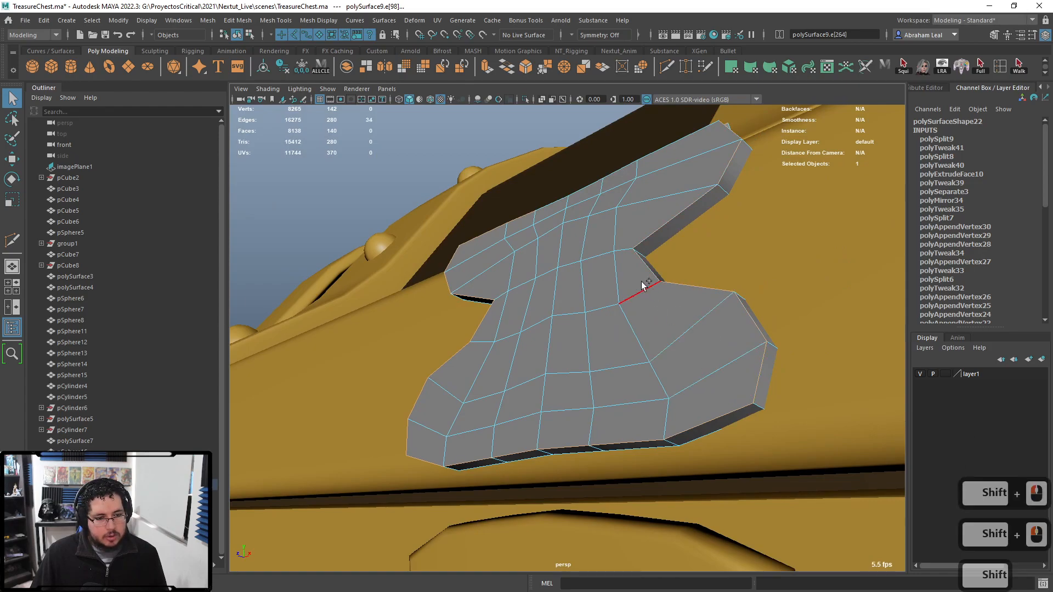
{"action": "double_click", "coordinate": [644, 285], "text": "shift"}
{"action": "left_click_drag", "start_coordinate": [699, 243], "coordinate": [647, 436], "text": "alt"}
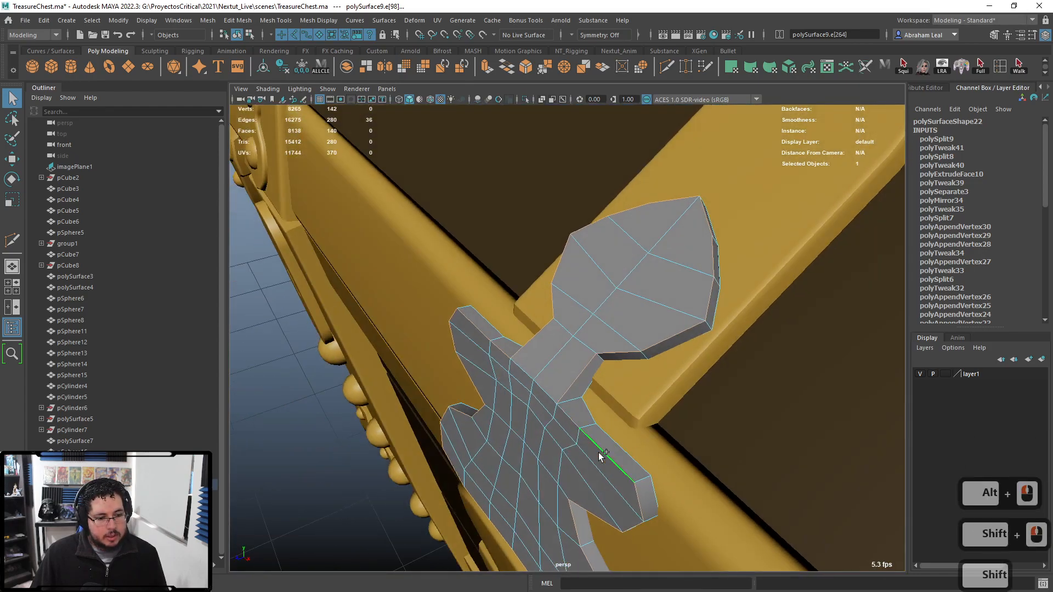
- Bevel the selected perimeter edges with a fraction of 0.24 and 2 segments
{"action": "left_click", "coordinate": [524, 67]}
{"action": "left_click_drag", "start_coordinate": [544, 239], "coordinate": [617, 310], "text": "alt"}
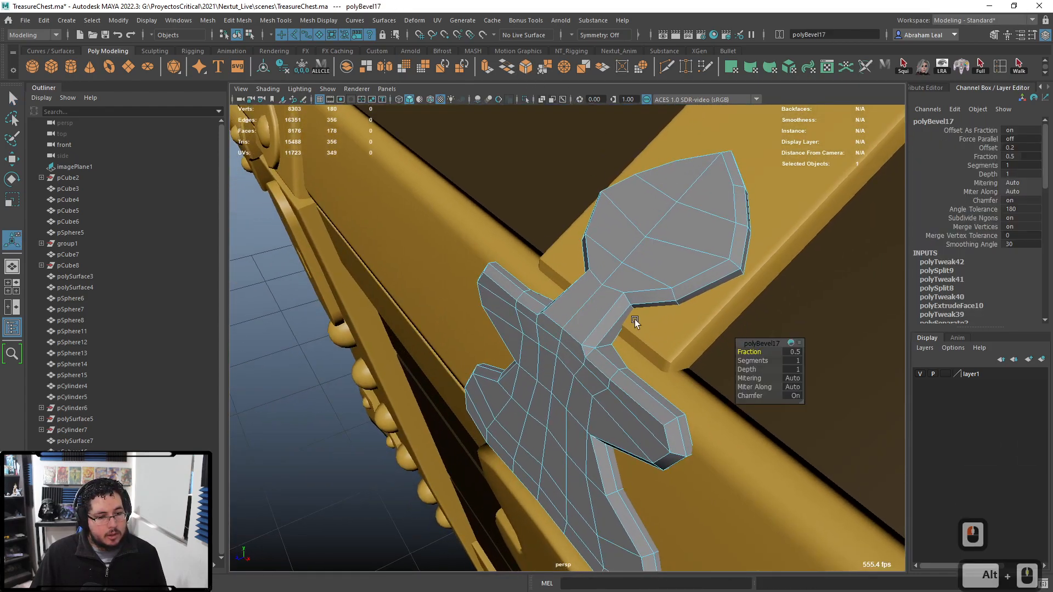
{"action": "left_click_drag", "start_coordinate": [752, 360], "coordinate": [466, 358]}
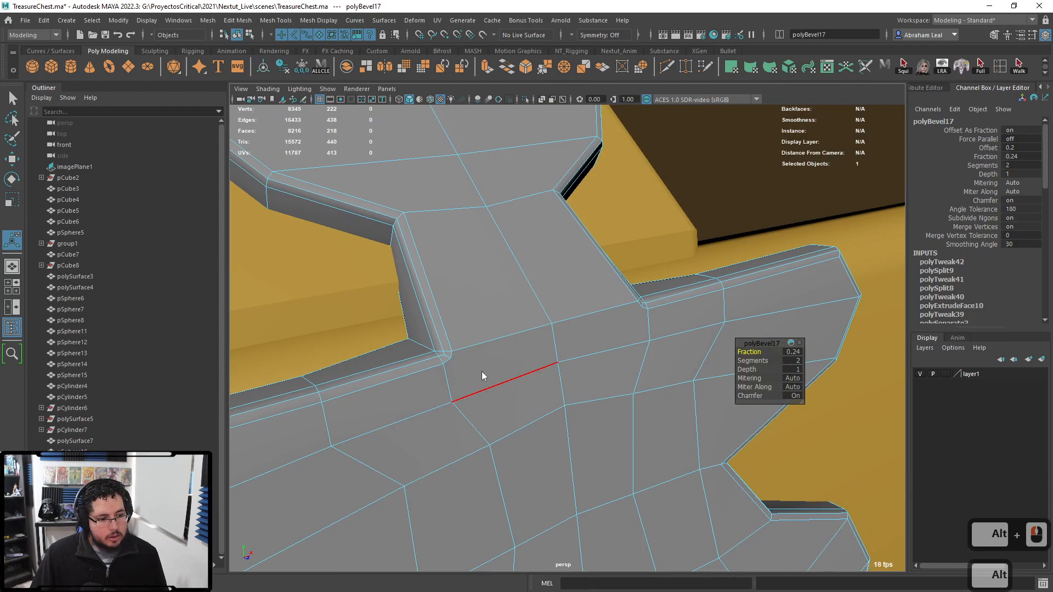
- Try triangulating the two faces at the base of the plate's neck
{"action": "right_click_drag", "start_coordinate": [481, 310], "coordinate": [482, 351]}
{"action": "left_click", "coordinate": [518, 358]}
{"action": "left_click", "coordinate": [587, 339], "text": "shift"}
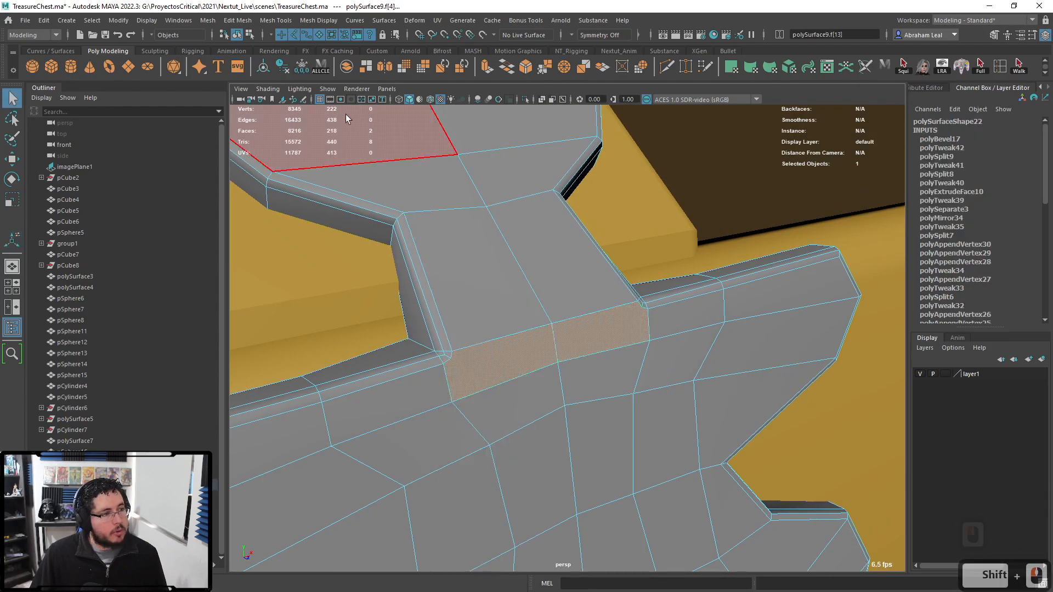
{"action": "left_click", "coordinate": [208, 20]}
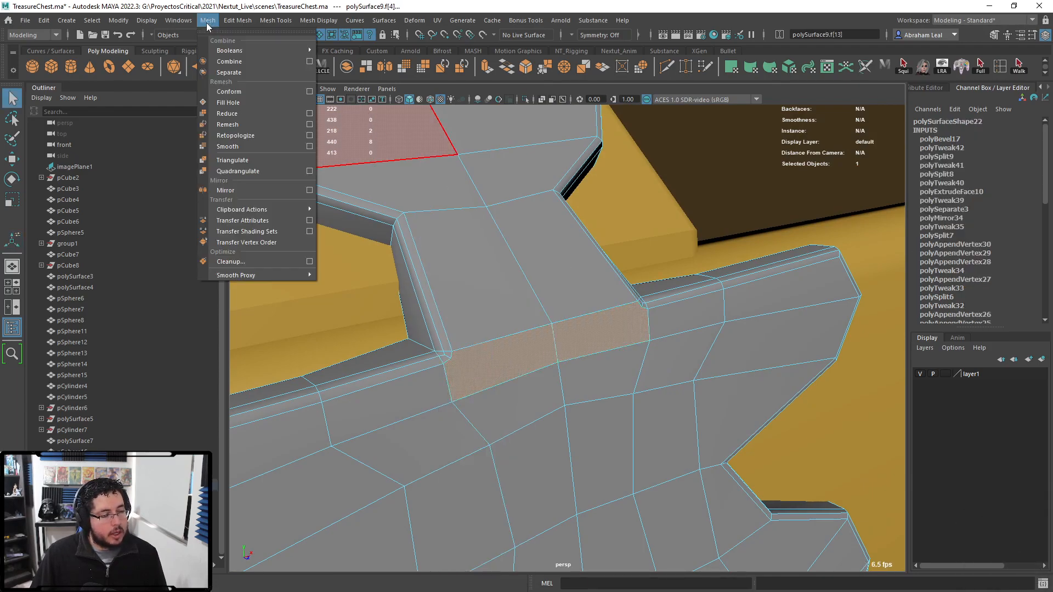
{"action": "left_click", "coordinate": [244, 164]}
{"action": "left_click_drag", "start_coordinate": [393, 312], "coordinate": [649, 304], "text": "alt"}
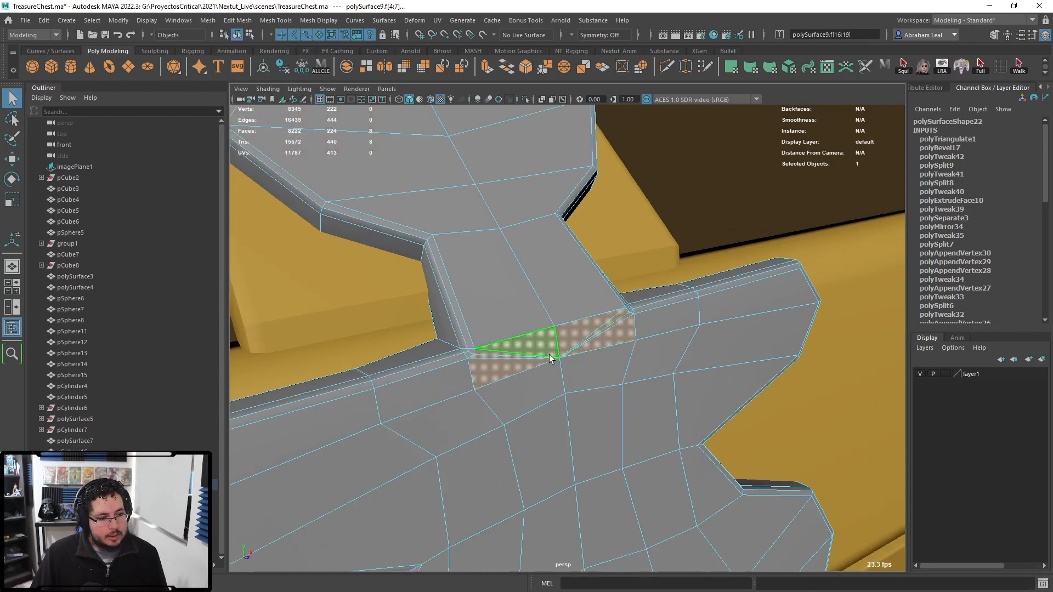
- Return the plate to object selection and assign the chest's gold blinn2 material to it
{"action": "scroll", "coordinate": [562, 356], "scroll_direction": "down", "scroll_amount": 5}
{"action": "right_click_drag", "start_coordinate": [552, 278], "coordinate": [635, 206]}
{"action": "scroll", "coordinate": [672, 434], "scroll_direction": "down", "scroll_amount": 4}
{"action": "left_click_drag", "start_coordinate": [673, 433], "coordinate": [719, 411], "text": "alt"}
{"action": "left_click", "coordinate": [739, 290]}
{"action": "left_click_drag", "start_coordinate": [740, 298], "coordinate": [590, 351], "text": "alt"}
{"action": "left_click", "coordinate": [590, 352]}
{"action": "right_click", "coordinate": [591, 352]}
{"action": "right_click_drag", "start_coordinate": [591, 352], "coordinate": [654, 583]}
{"action": "right_click_drag", "start_coordinate": [678, 538], "coordinate": [678, 537]}
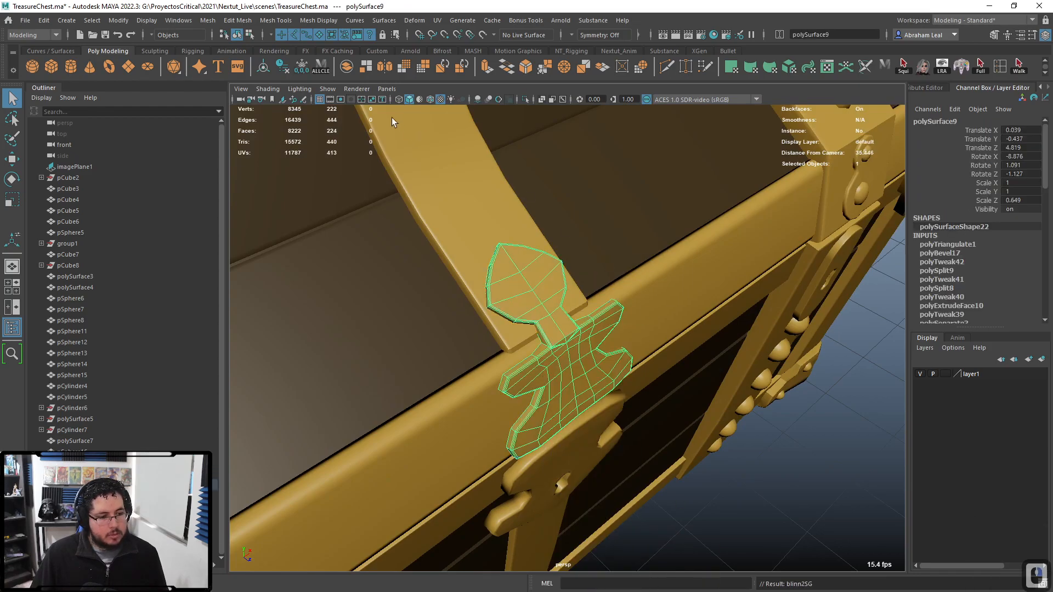
- Soften the plate's edges and check the shading around the base of its neck
{"action": "left_click", "coordinate": [328, 21]}
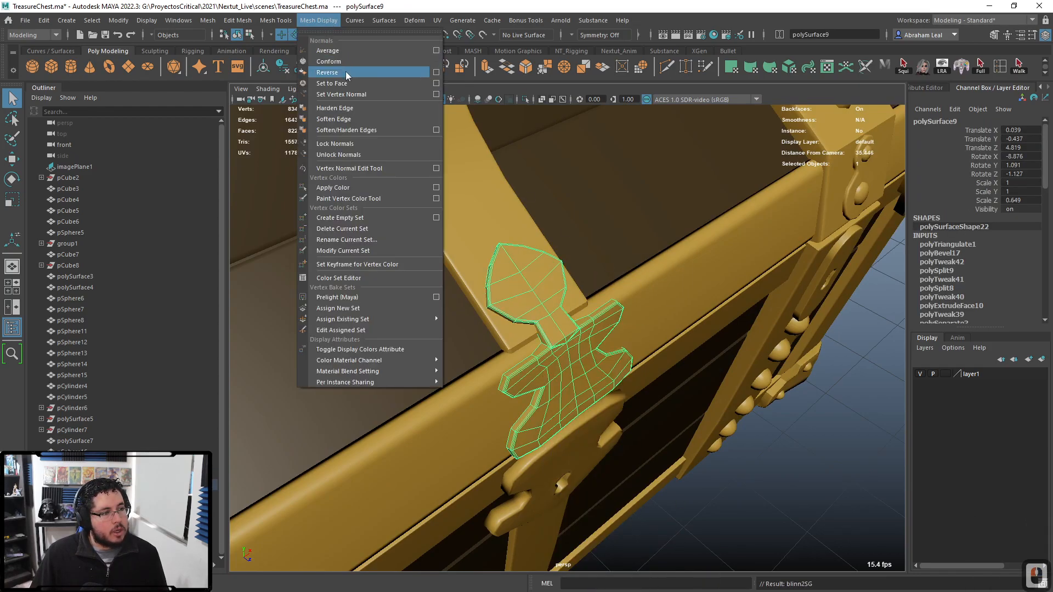
{"action": "left_click", "coordinate": [343, 119]}
{"action": "left_click", "coordinate": [783, 462]}
{"action": "left_click_drag", "start_coordinate": [782, 460], "coordinate": [644, 378], "text": "alt"}
{"action": "left_click", "coordinate": [565, 364]}
{"action": "key", "text": "1"}
{"action": "left_click_drag", "start_coordinate": [565, 364], "coordinate": [520, 393], "text": "alt"}
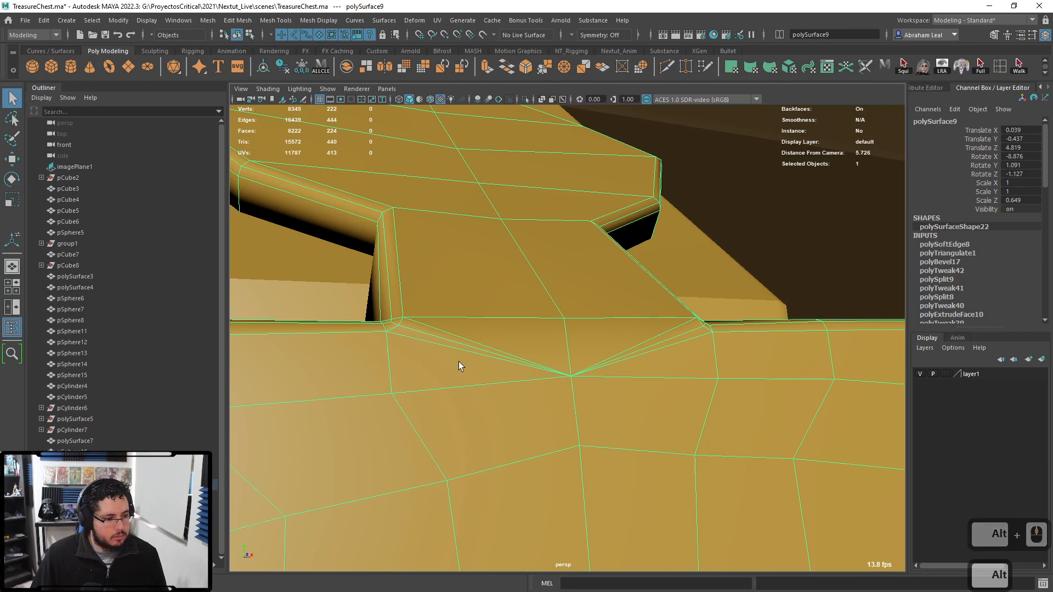
- Undo the plate's edge softening, material assignment and neck triangulation
{"action": "key", "text": "ctrl+z"}
{"action": "key", "text": "ctrl+z"}
{"action": "key", "text": "ctrl+z"}
{"action": "key", "text": "ctrl+z"}
{"action": "key", "text": "ctrl+z"}
{"action": "key", "text": "ctrl+z"}
{"action": "key", "text": "ctrl+z"}
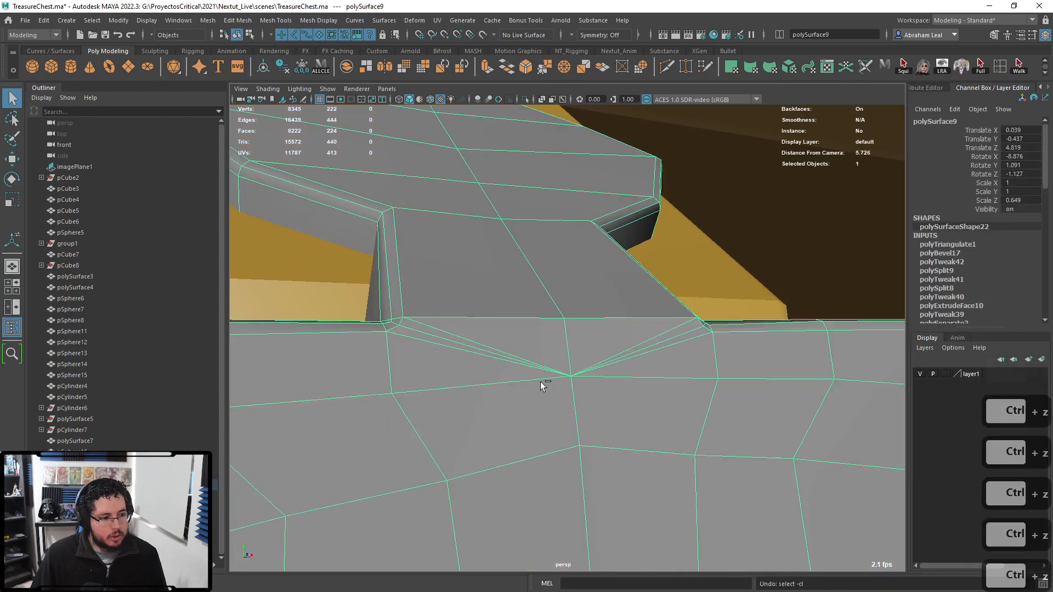
- Merge the two short bevel edges at one inner corner of the neck's base into a single vertex
{"action": "right_click_drag", "start_coordinate": [405, 344], "coordinate": [405, 247]}
{"action": "right_click_drag", "start_coordinate": [404, 323], "coordinate": [406, 248]}
{"action": "left_click", "coordinate": [403, 322]}
{"action": "left_click", "coordinate": [397, 327], "text": "shift"}
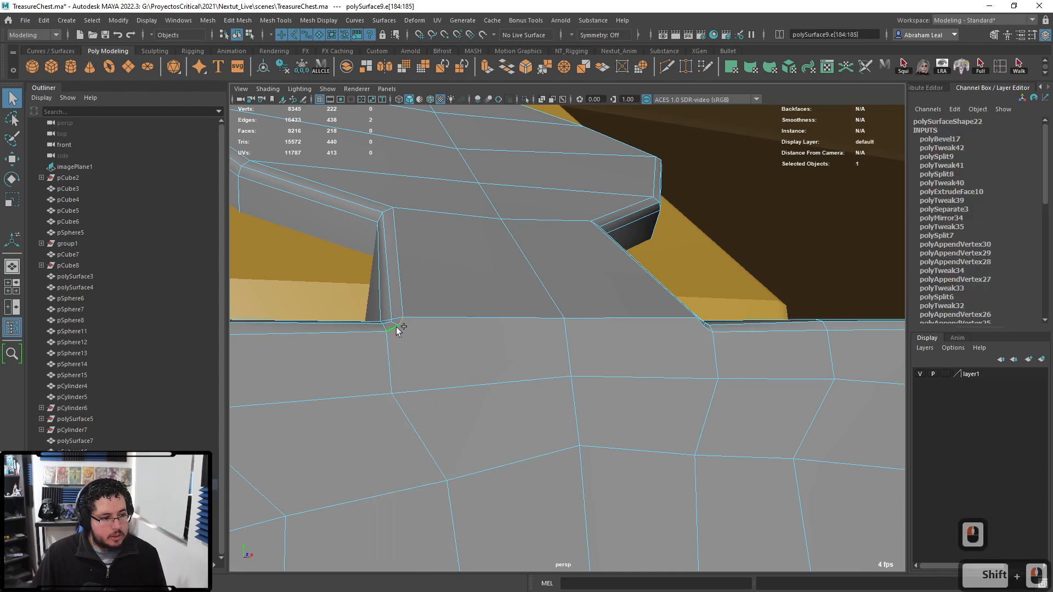
{"action": "left_click", "coordinate": [548, 69]}
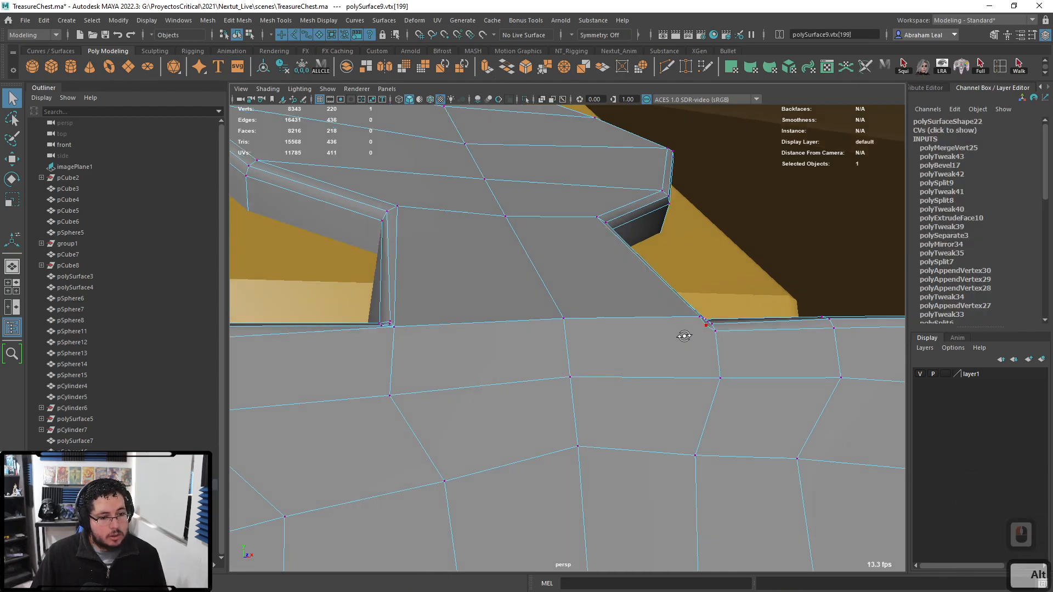
- Merge the matching short bevel edges at the neck's opposite corner and return to object selection
{"action": "left_click_drag", "start_coordinate": [694, 332], "coordinate": [616, 375], "text": "alt"}
{"action": "right_click_drag", "start_coordinate": [616, 375], "coordinate": [648, 369], "text": "alt"}
{"action": "right_click_drag", "start_coordinate": [700, 339], "coordinate": [705, 239]}
{"action": "left_click", "coordinate": [705, 339]}
{"action": "left_click", "coordinate": [720, 355], "text": "shift"}
{"action": "key", "text": "g"}
{"action": "right_click_drag", "start_coordinate": [692, 299], "coordinate": [733, 258]}
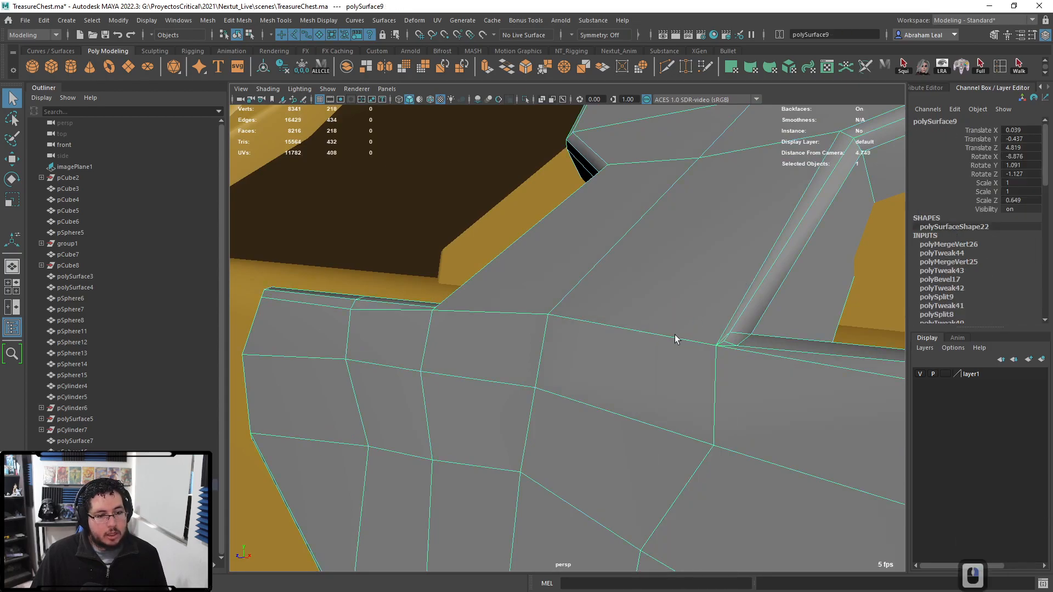
- Assign the chest's gold material to the cleaned-up plate and deselect it
{"action": "right_click_drag", "start_coordinate": [675, 334], "coordinate": [515, 231], "text": "alt"}
{"action": "right_click_drag", "start_coordinate": [631, 279], "coordinate": [623, 416]}
{"action": "right_click_drag", "start_coordinate": [638, 585], "coordinate": [340, 188]}
{"action": "left_click", "coordinate": [338, 183]}
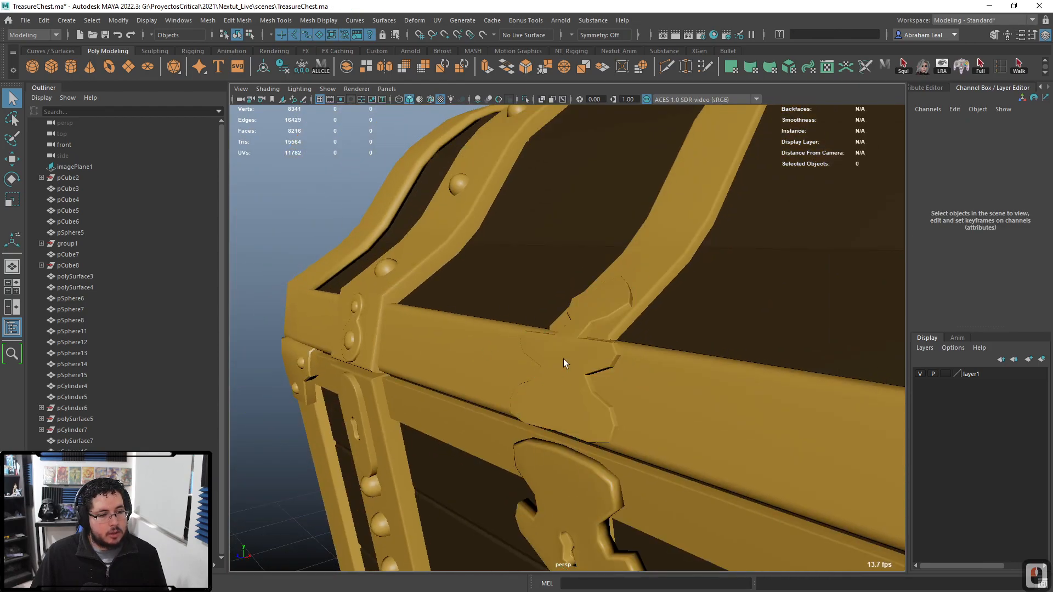
- Apply Soften Edge to the gold plate above the lock and deselect it
{"action": "left_click", "coordinate": [564, 358]}
{"action": "left_click", "coordinate": [336, 20]}
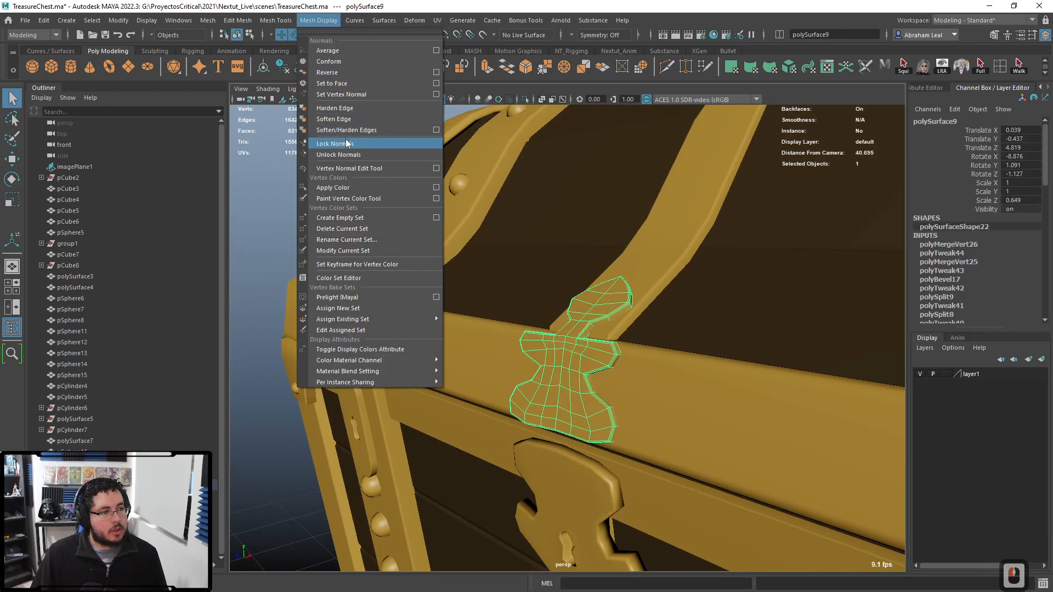
{"action": "left_click", "coordinate": [343, 119]}
{"action": "left_click", "coordinate": [357, 164]}
- Inspect the finished plate on the lid and compare the front hardware with the reference image
{"action": "left_click_drag", "start_coordinate": [384, 231], "coordinate": [637, 318], "text": "alt"}
{"action": "right_click_drag", "start_coordinate": [549, 310], "coordinate": [606, 341], "text": "alt"}
{"action": "left_click_drag", "start_coordinate": [607, 341], "coordinate": [536, 322], "text": "alt"}
{"action": "right_click_drag", "start_coordinate": [536, 322], "coordinate": [371, 279], "text": "alt"}
{"action": "left_click_drag", "start_coordinate": [371, 279], "coordinate": [443, 302], "text": "alt"}
{"action": "right_click_drag", "start_coordinate": [442, 301], "coordinate": [550, 383], "text": "alt"}
{"action": "left_click_drag", "start_coordinate": [550, 383], "coordinate": [524, 378], "text": "alt"}
{"action": "middle_click_drag", "start_coordinate": [524, 377], "coordinate": [543, 357], "text": "alt"}
{"action": "right_click_drag", "start_coordinate": [543, 357], "coordinate": [560, 389], "text": "alt"}
{"action": "middle_click_drag", "start_coordinate": [561, 389], "coordinate": [564, 383], "text": "alt"}
{"action": "right_click_drag", "start_coordinate": [565, 383], "coordinate": [593, 388], "text": "alt"}
{"action": "middle_click_drag", "start_coordinate": [592, 388], "coordinate": [585, 463], "text": "alt"}
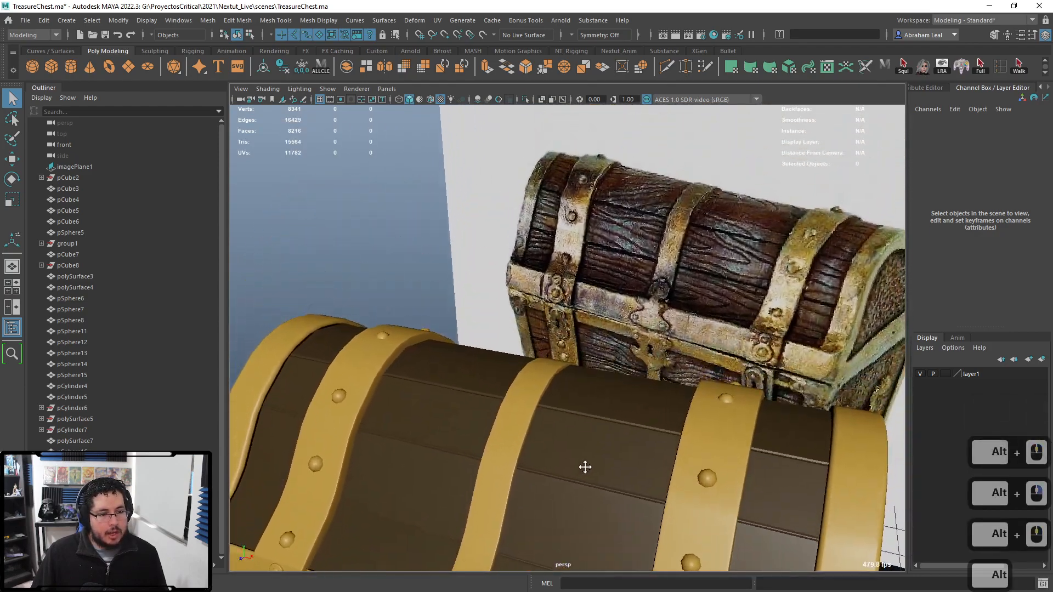
{"action": "left_click_drag", "start_coordinate": [585, 463], "coordinate": [620, 372], "text": "alt"}
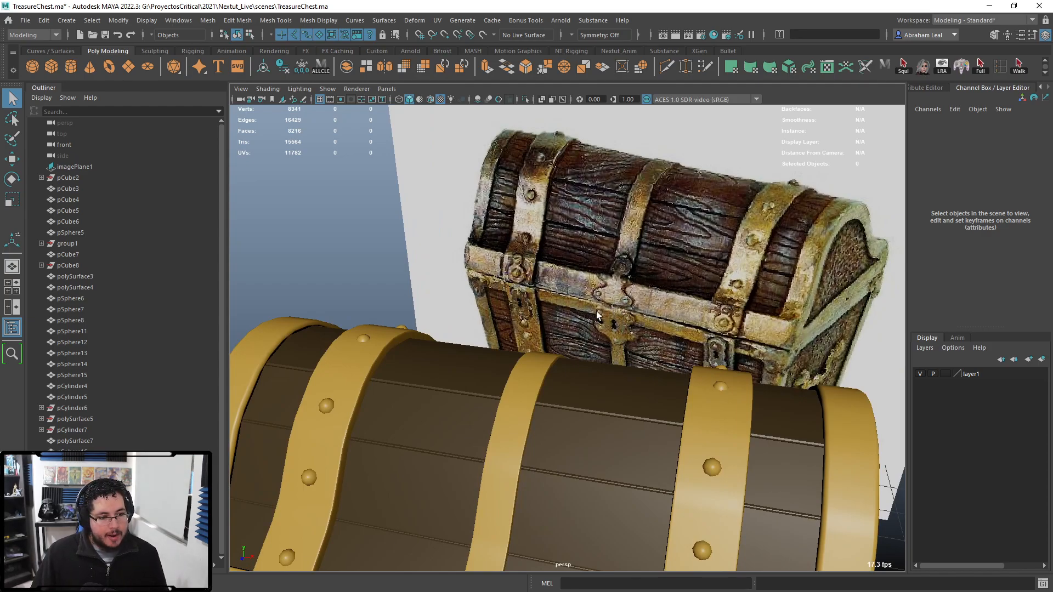
{"action": "right_click_drag", "start_coordinate": [620, 358], "coordinate": [587, 417], "text": "alt"}
{"action": "middle_click_drag", "start_coordinate": [587, 417], "coordinate": [626, 297], "text": "alt"}
{"action": "right_click_drag", "start_coordinate": [625, 296], "coordinate": [631, 350], "text": "alt"}
{"action": "left_click_drag", "start_coordinate": [630, 350], "coordinate": [611, 342], "text": "alt"}
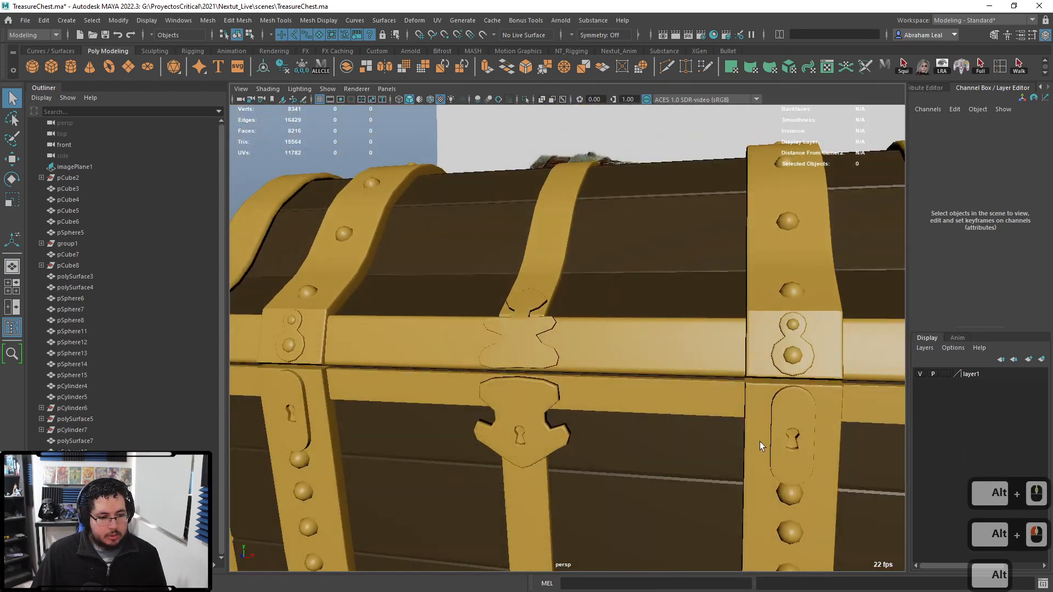
- Select the small figure-eight rivet plates and review the whole chest against the reference image
{"action": "left_click", "coordinate": [800, 328]}
{"action": "right_click_drag", "start_coordinate": [800, 328], "coordinate": [607, 411], "text": "alt"}
{"action": "left_click_drag", "start_coordinate": [607, 411], "coordinate": [730, 312], "text": "alt"}
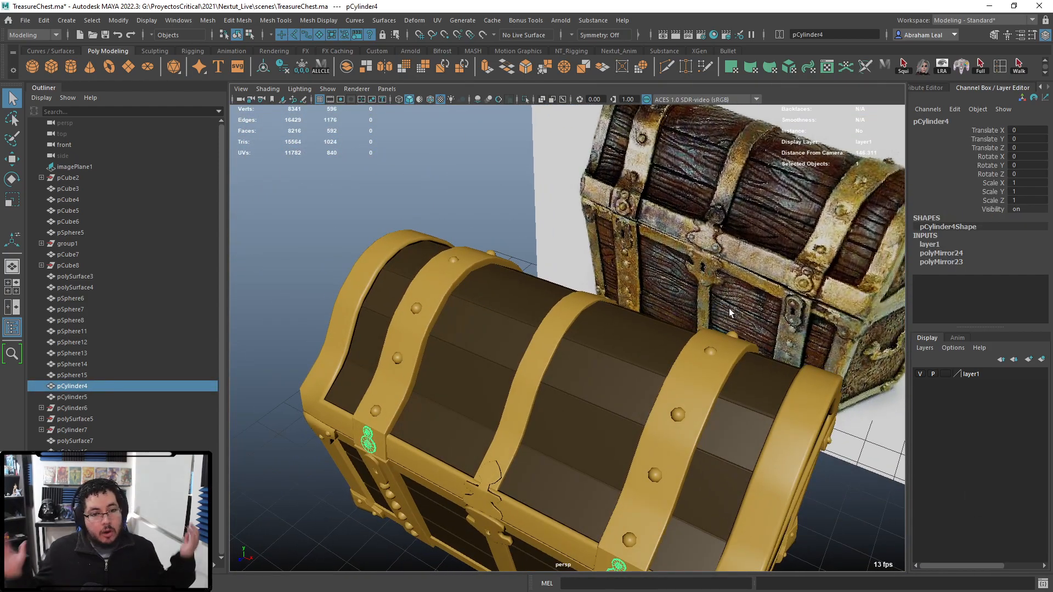
{"action": "right_click_drag", "start_coordinate": [730, 313], "coordinate": [752, 377], "text": "alt"}
{"action": "left_click_drag", "start_coordinate": [752, 377], "coordinate": [646, 369], "text": "alt"}
{"action": "right_click_drag", "start_coordinate": [646, 368], "coordinate": [658, 379], "text": "alt"}
{"action": "left_click_drag", "start_coordinate": [658, 378], "coordinate": [692, 399], "text": "alt"}
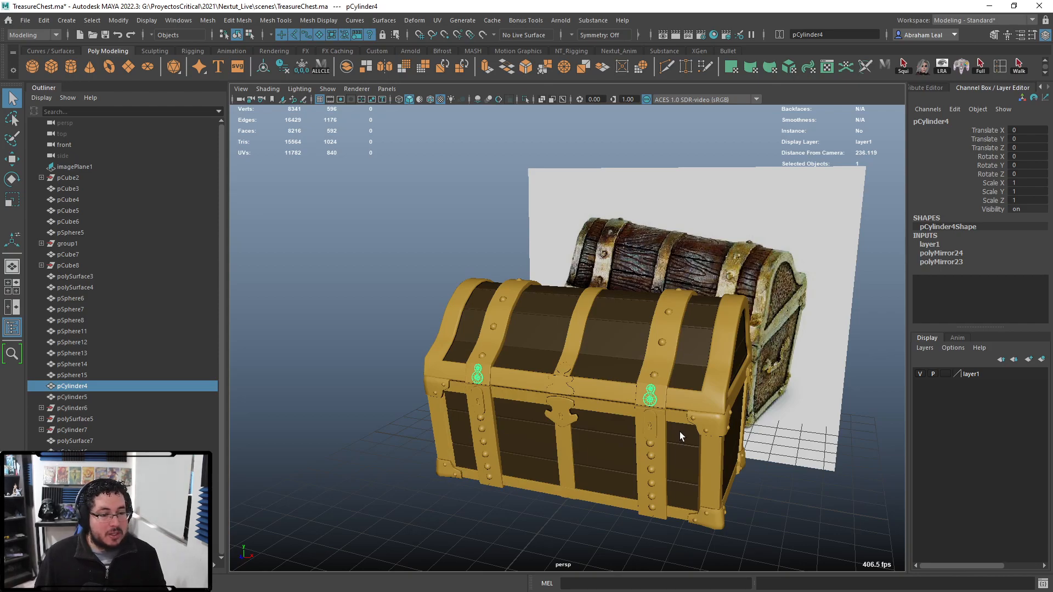
{"action": "left_click_drag", "start_coordinate": [680, 433], "coordinate": [753, 410], "text": "alt"}
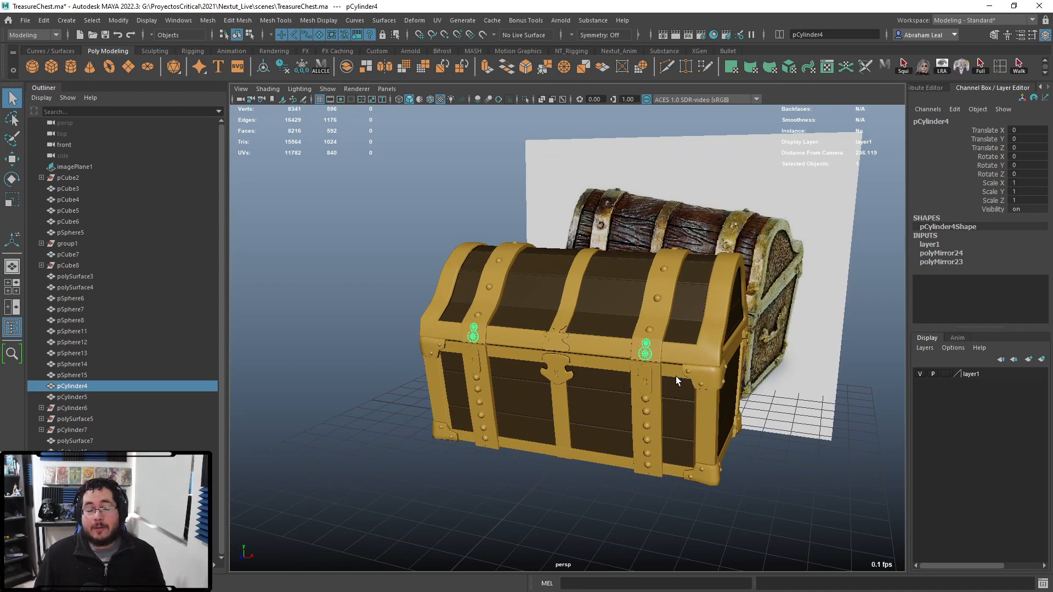
{"action": "left_click_drag", "start_coordinate": [700, 411], "coordinate": [722, 443], "text": "alt"}
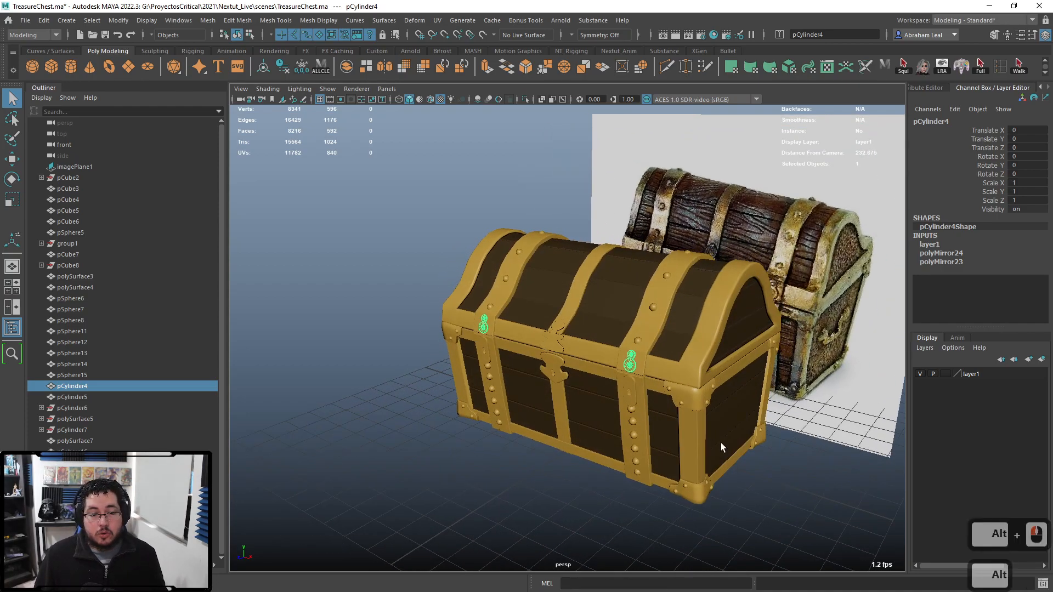